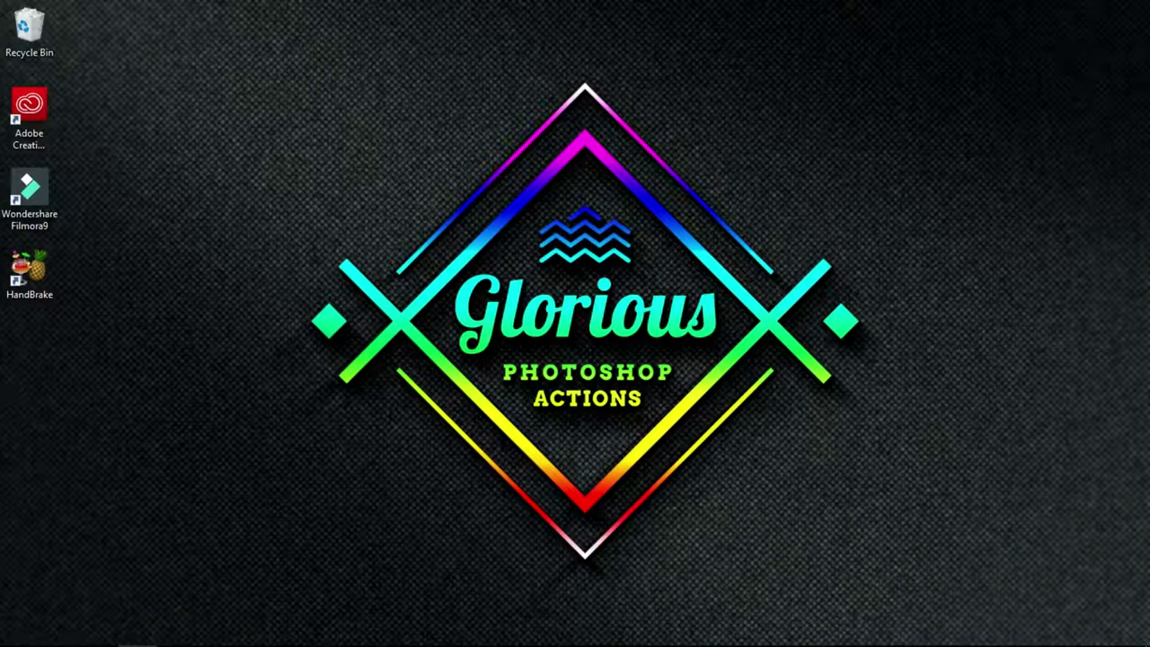
pyautogui.click(137, 634)
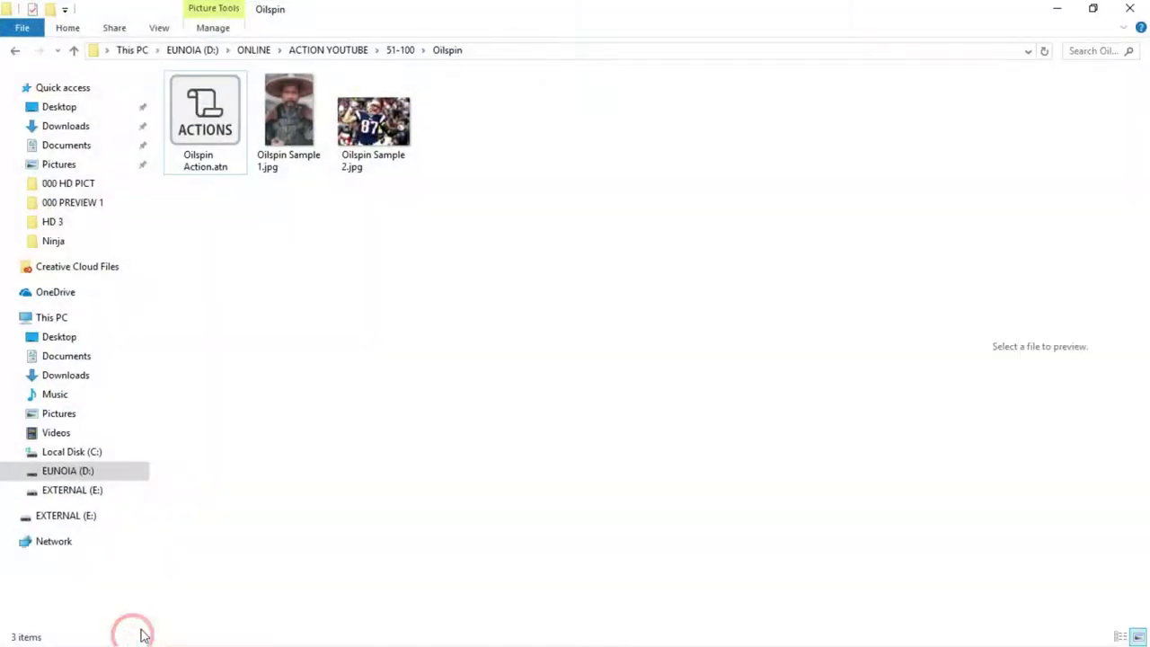
pyautogui.click(289, 117)
pyautogui.click(360, 126)
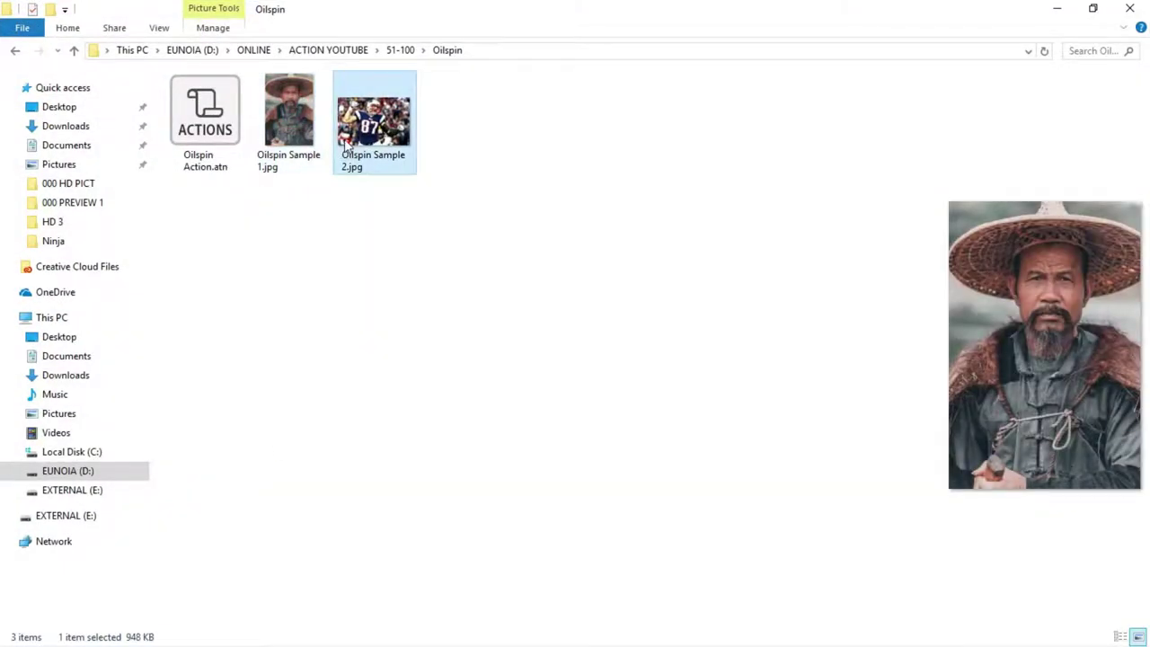
pyautogui.click(287, 121)
pyautogui.rightClick(284, 123)
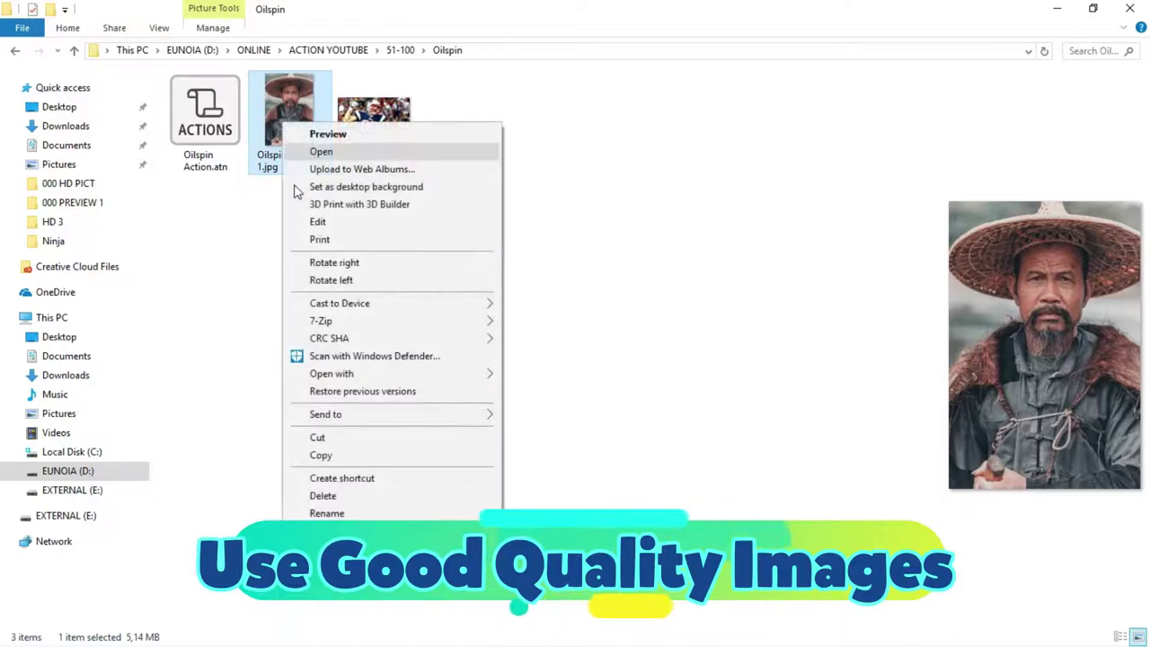
pyautogui.click(328, 529)
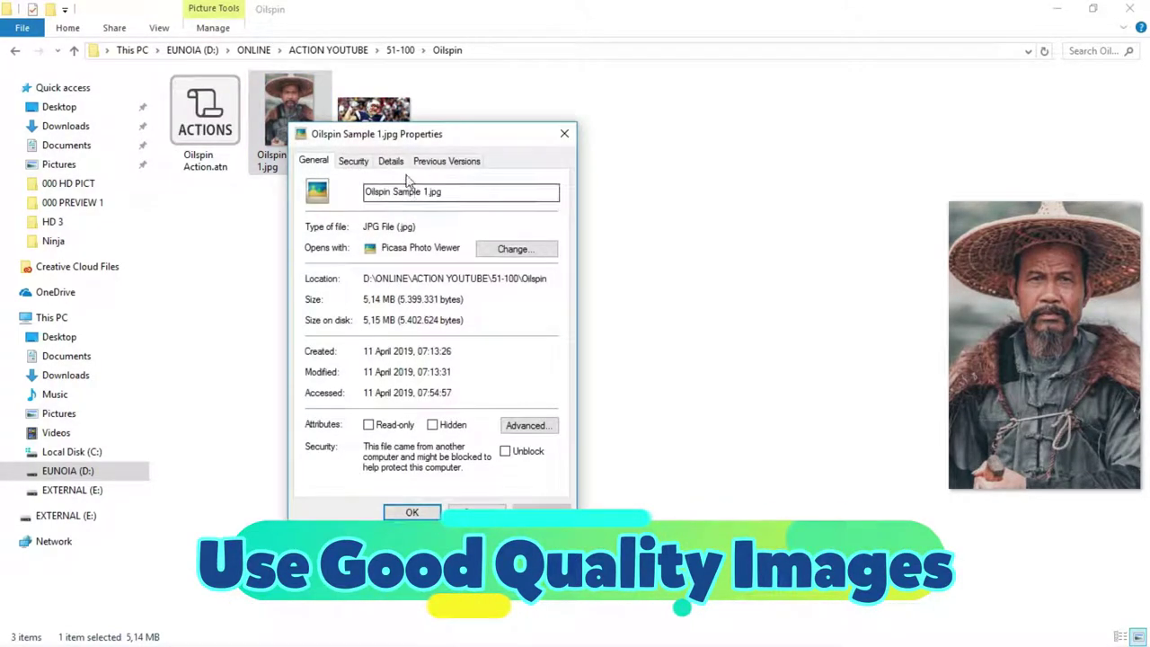
pyautogui.click(393, 163)
pyautogui.scroll(-2, 406, 296)
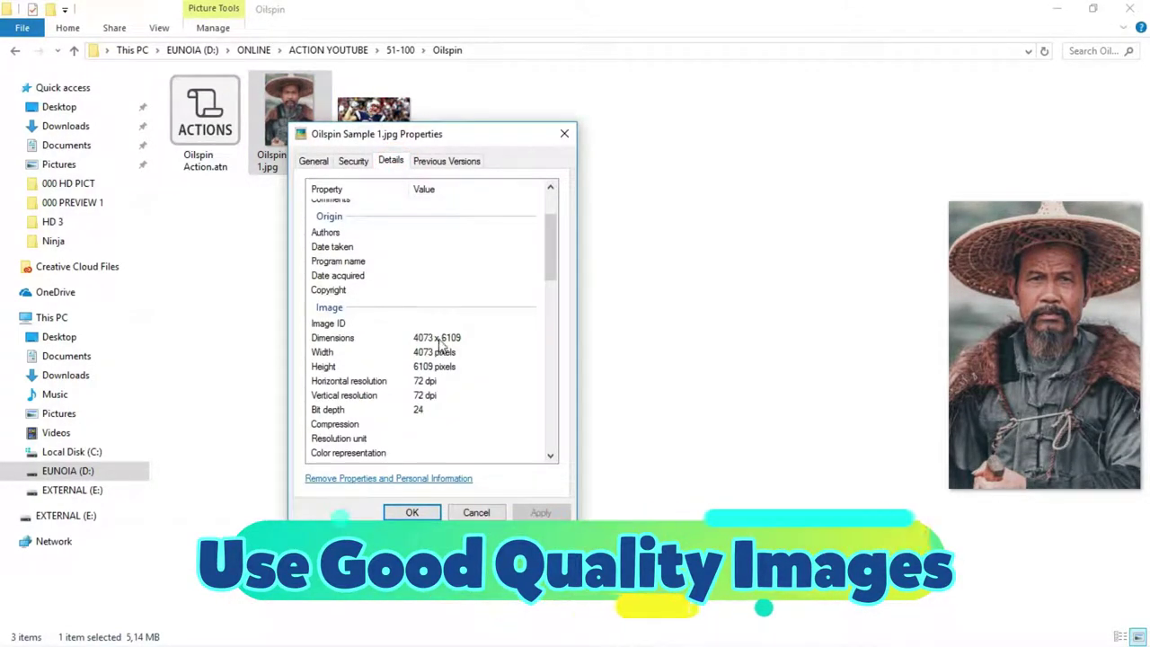
pyautogui.click(436, 336)
pyautogui.click(446, 352)
pyautogui.click(446, 367)
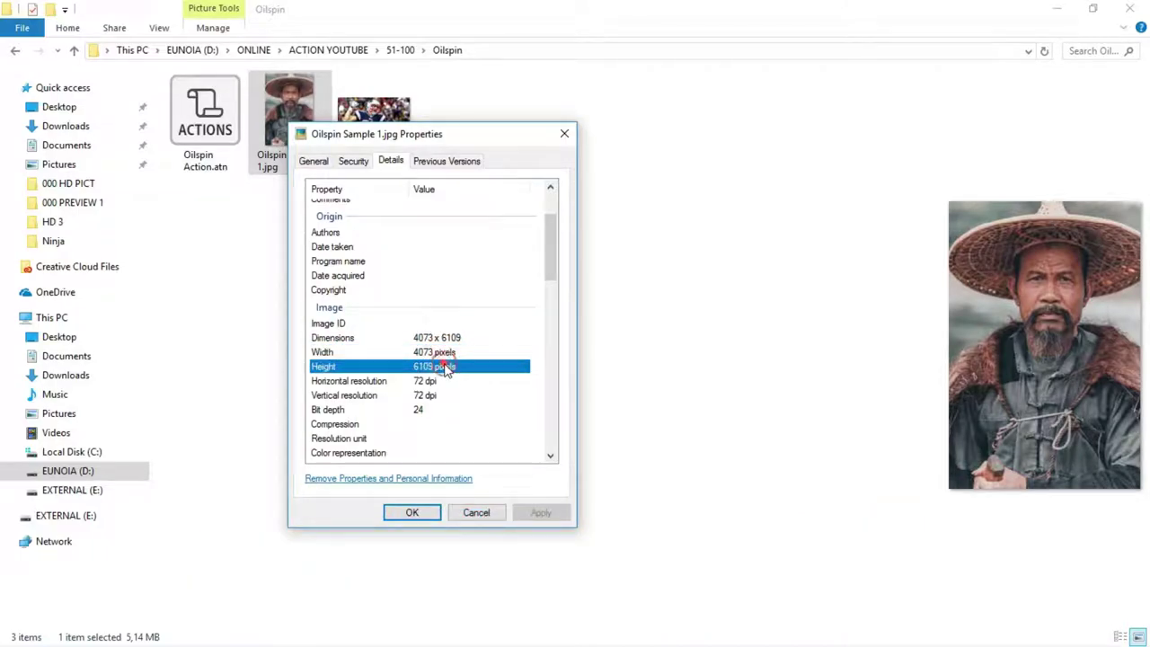
pyautogui.click(565, 134)
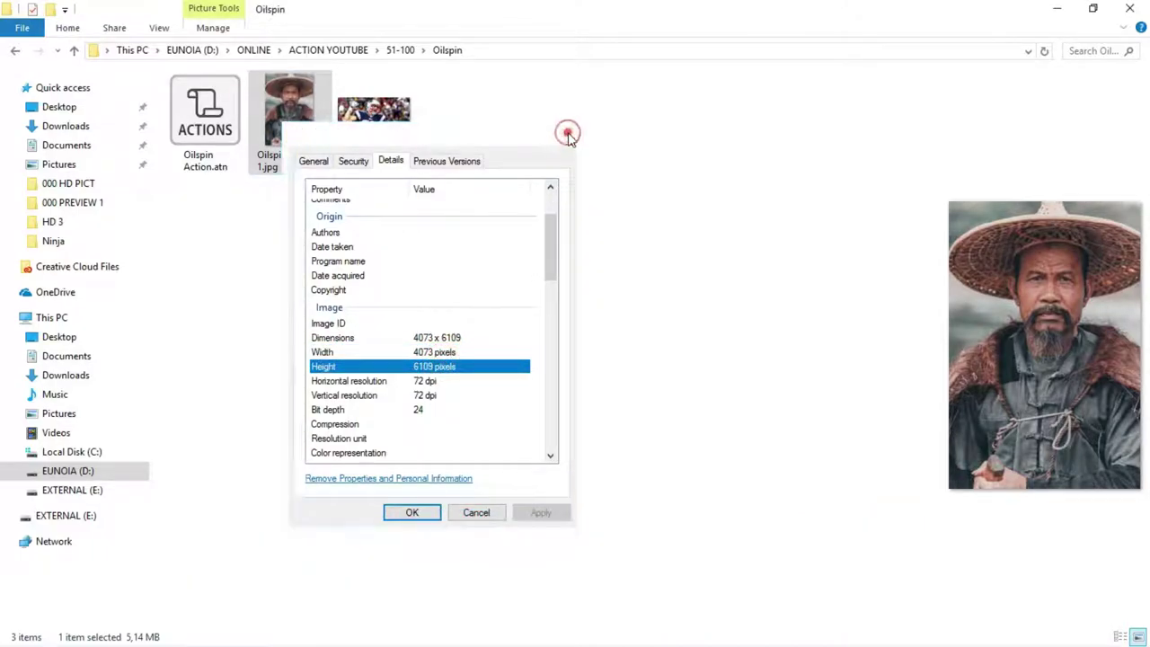
pyautogui.click(391, 117)
pyautogui.rightClick(391, 116)
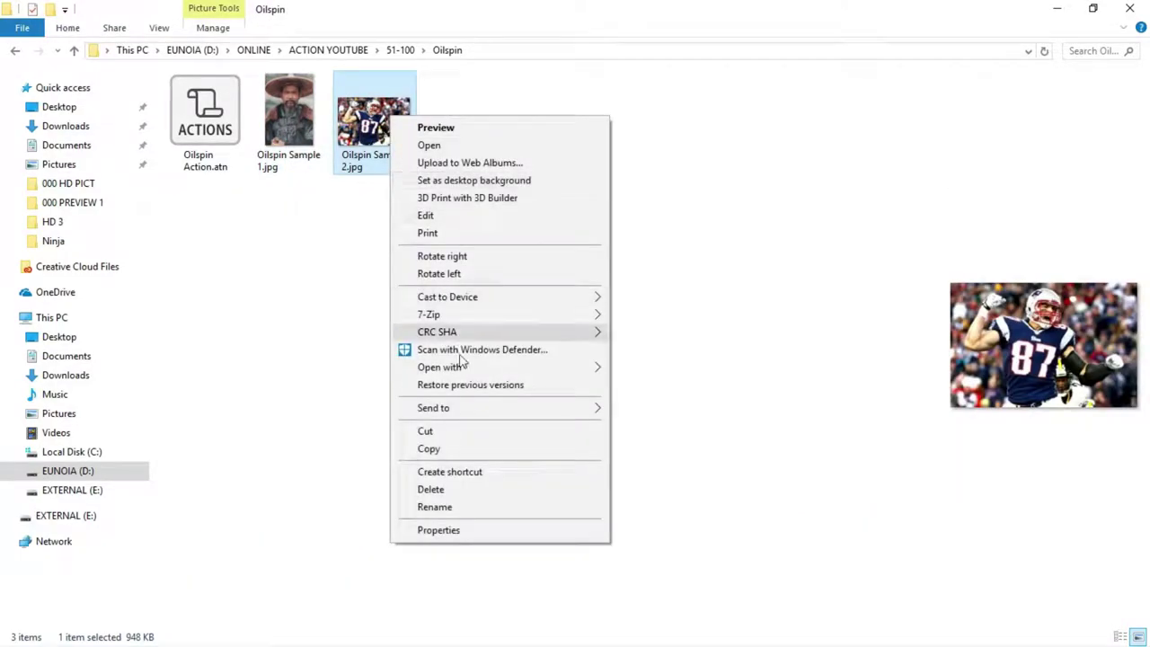
pyautogui.click(456, 530)
pyautogui.click(498, 155)
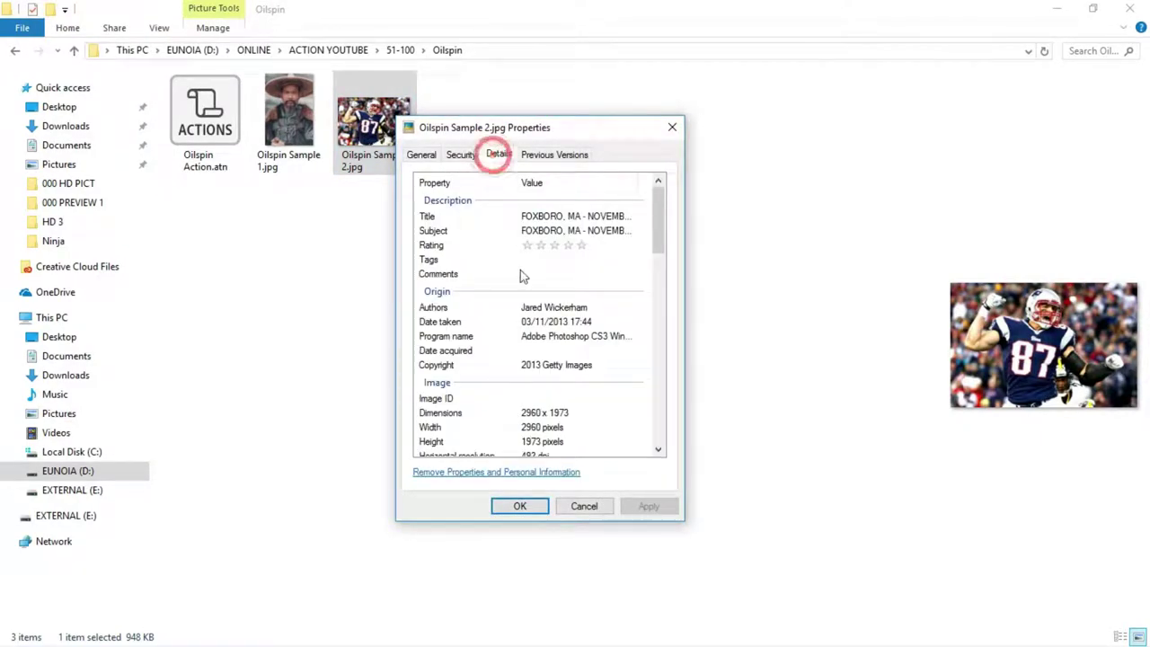
pyautogui.scroll(-3, 521, 275)
pyautogui.scroll(-1, 529, 288)
pyautogui.click(550, 251)
pyautogui.click(552, 264)
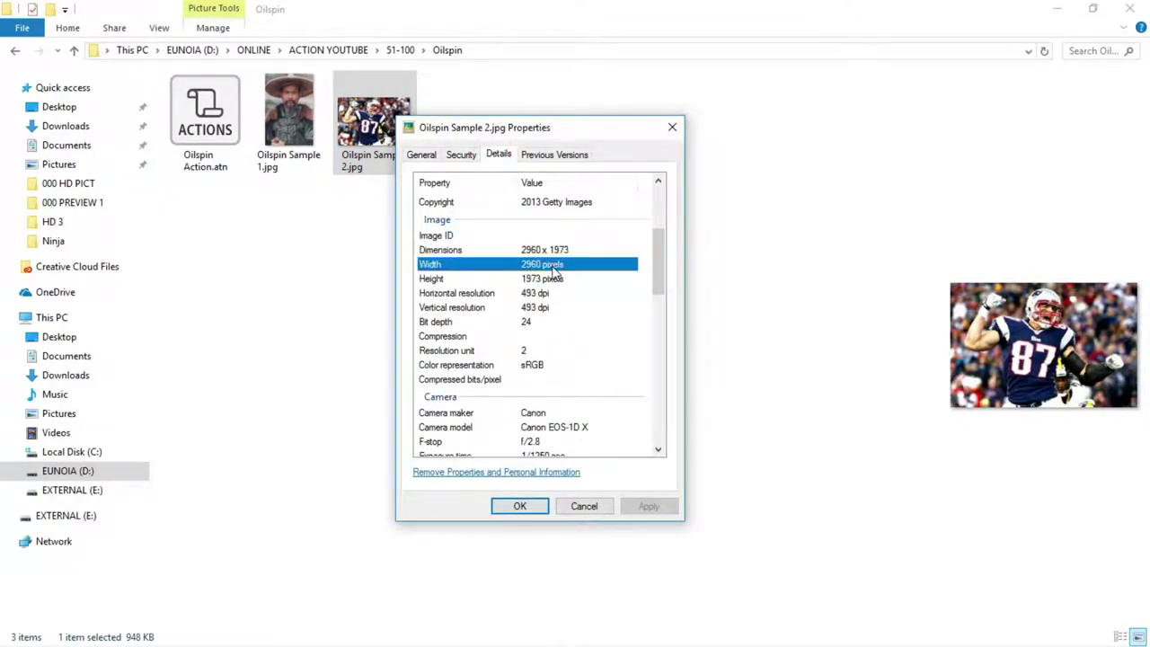
pyautogui.click(566, 279)
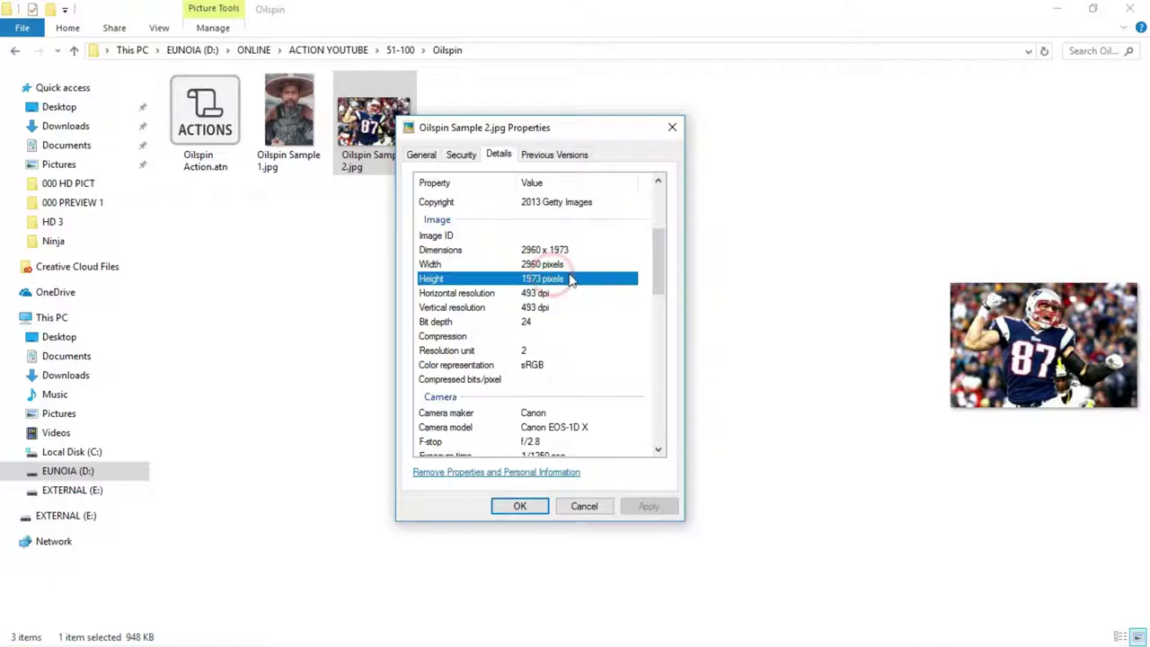
pyautogui.click(673, 130)
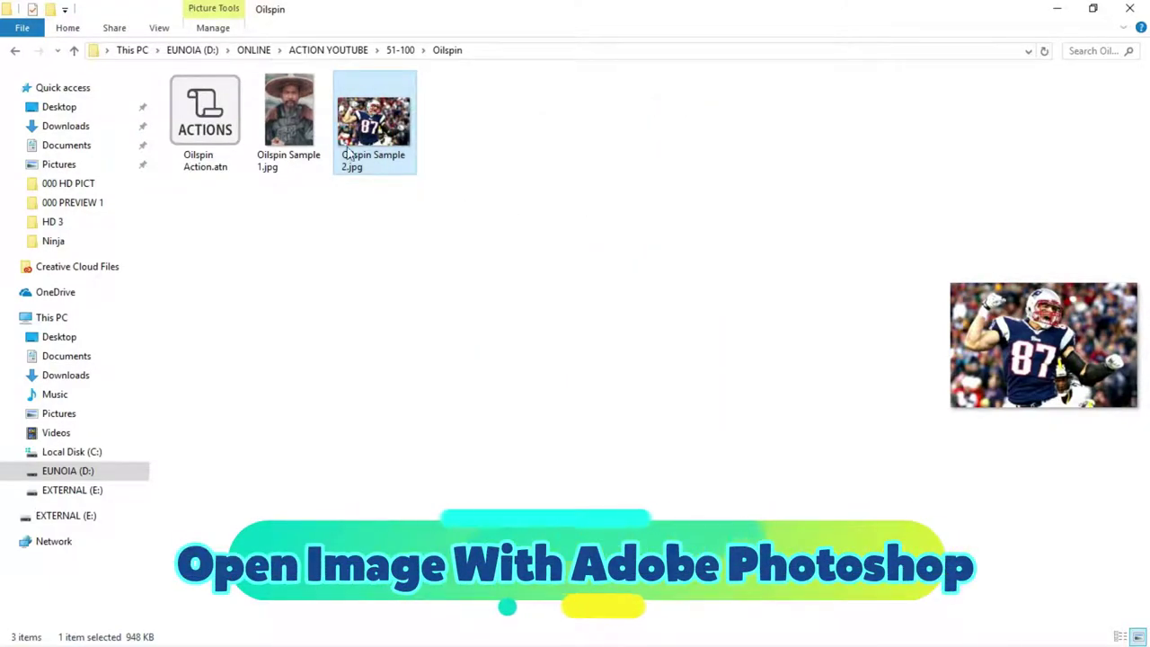
# Open the straw-hat portrait sample in Adobe Photoshop CC 2019 via Open with
pyautogui.rightClick(290, 106)
pyautogui.moveTo(340, 351)
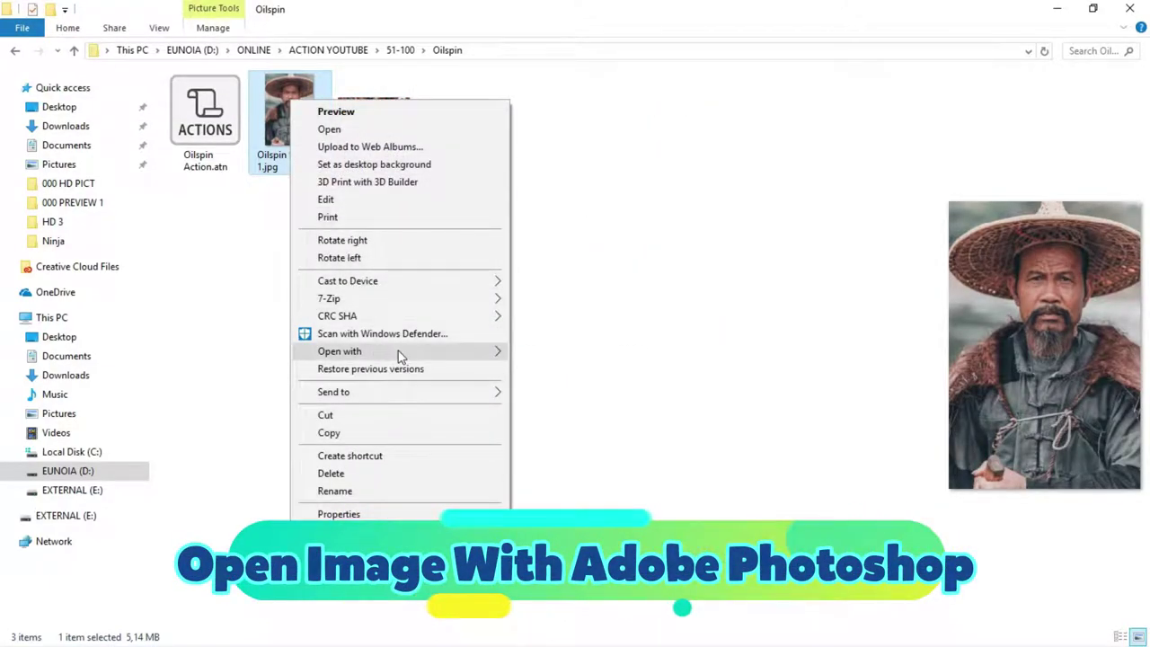
pyautogui.click(659, 357)
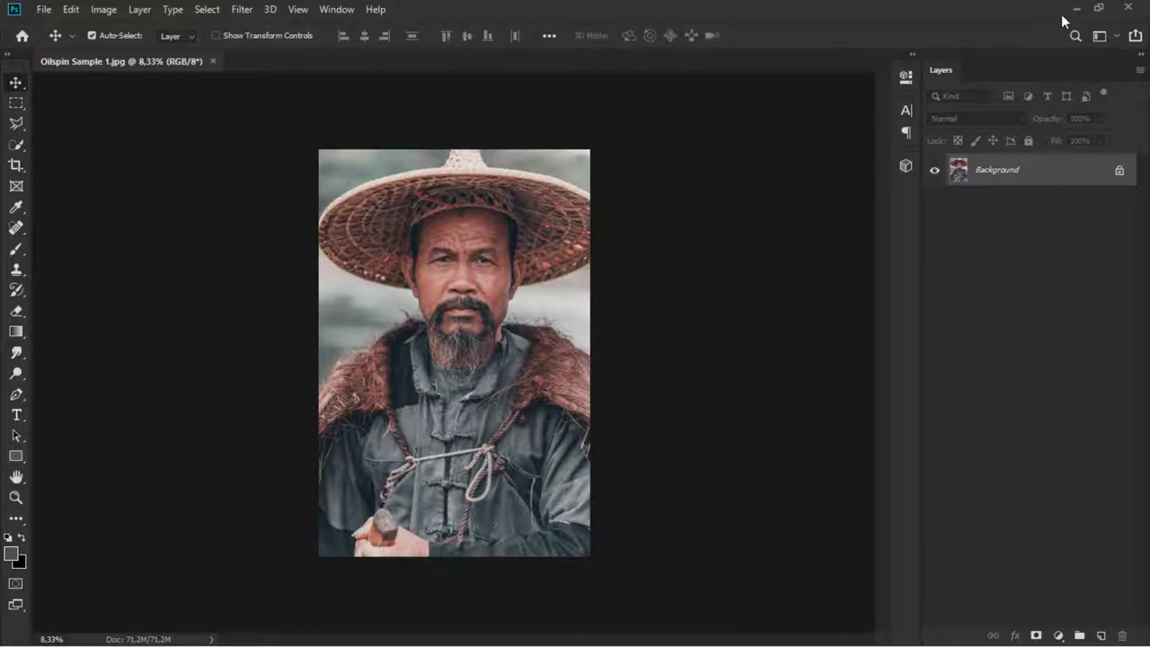
pyautogui.click(1073, 9)
# Open the football player photo in Photoshop as well and check its colour mode
pyautogui.rightClick(391, 118)
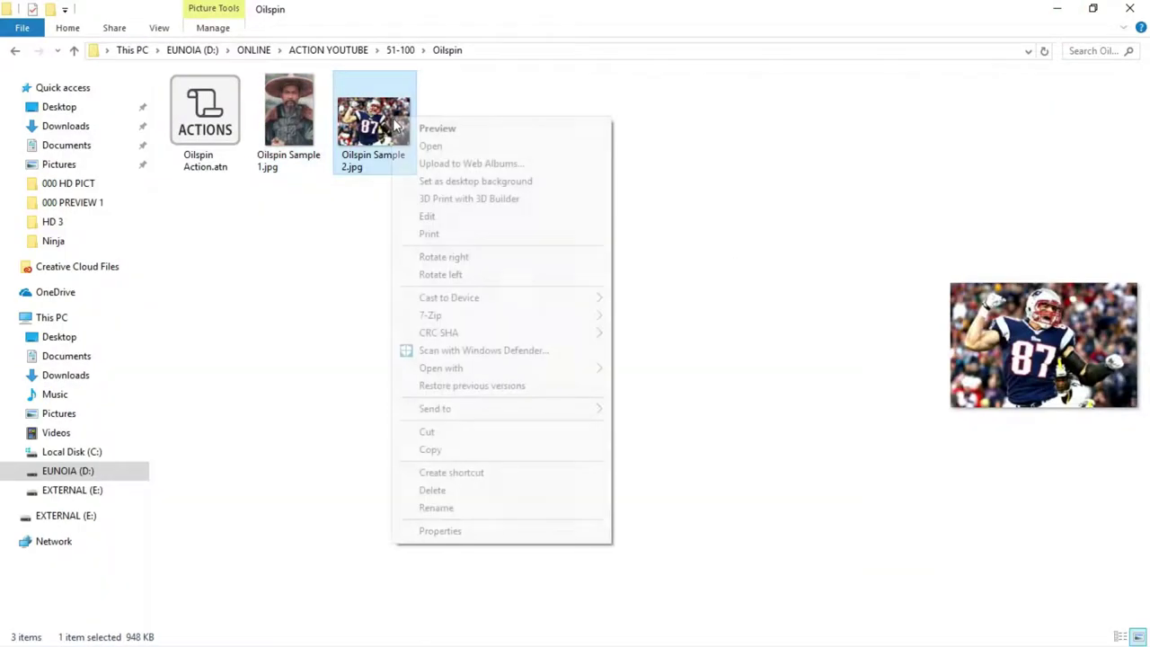
pyautogui.moveTo(441, 367)
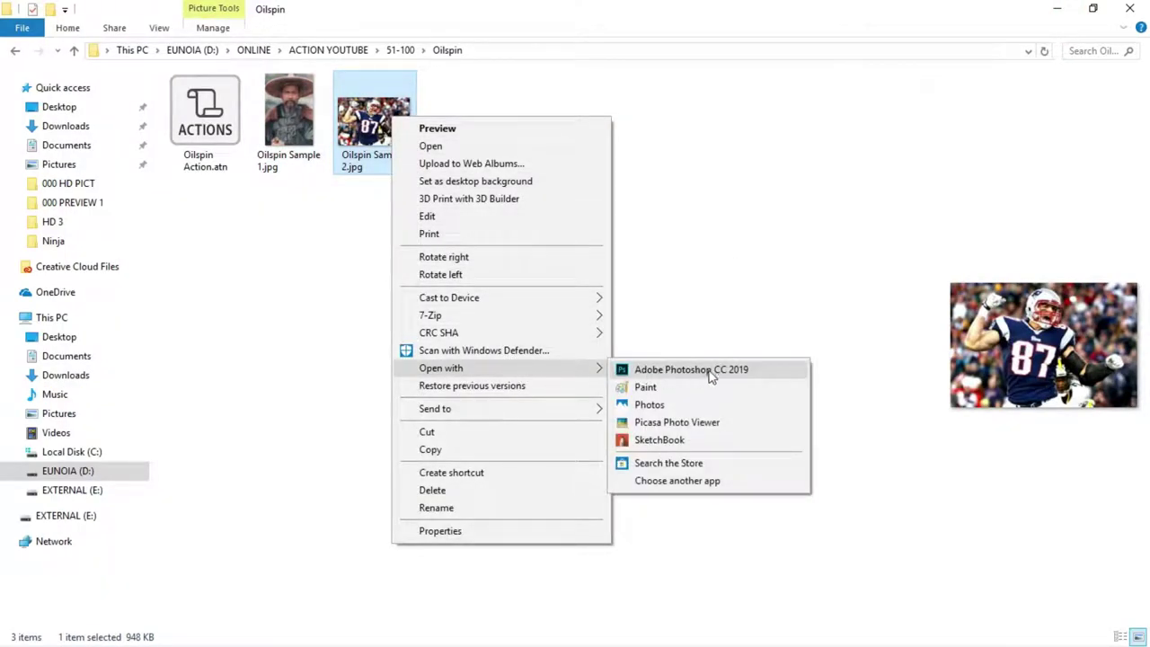
pyautogui.click(753, 372)
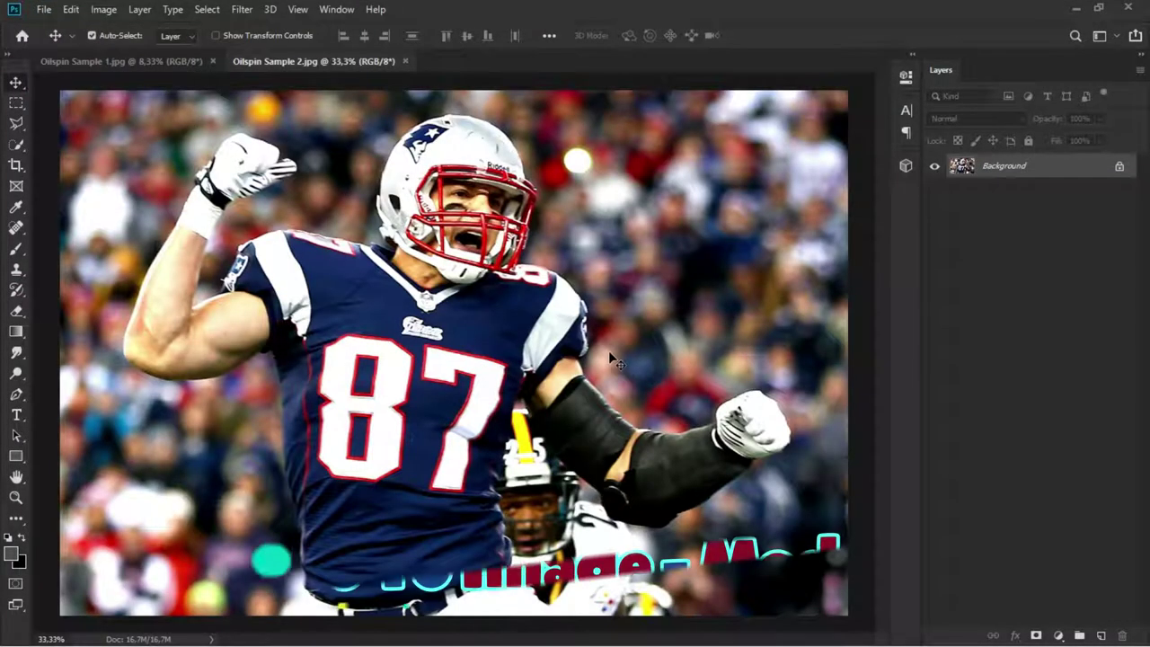
pyautogui.click(102, 11)
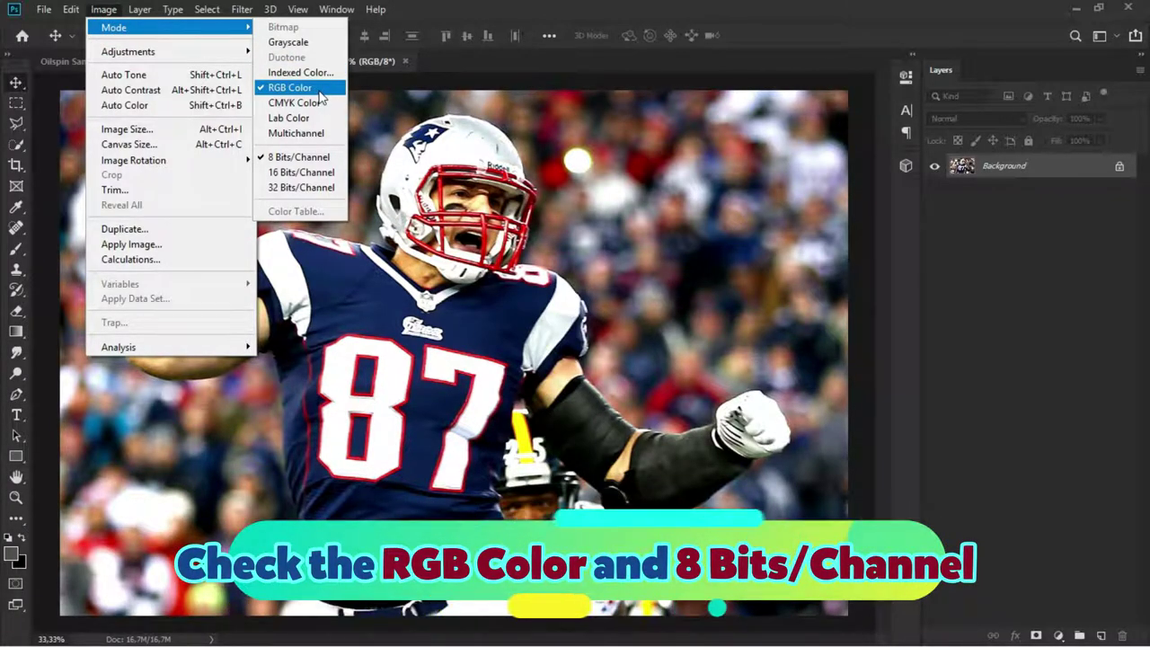
# Keep the image at 8 Bits/Channel, show the Actions panel, and minimize Photoshop
pyautogui.click(325, 158)
pyautogui.click(338, 10)
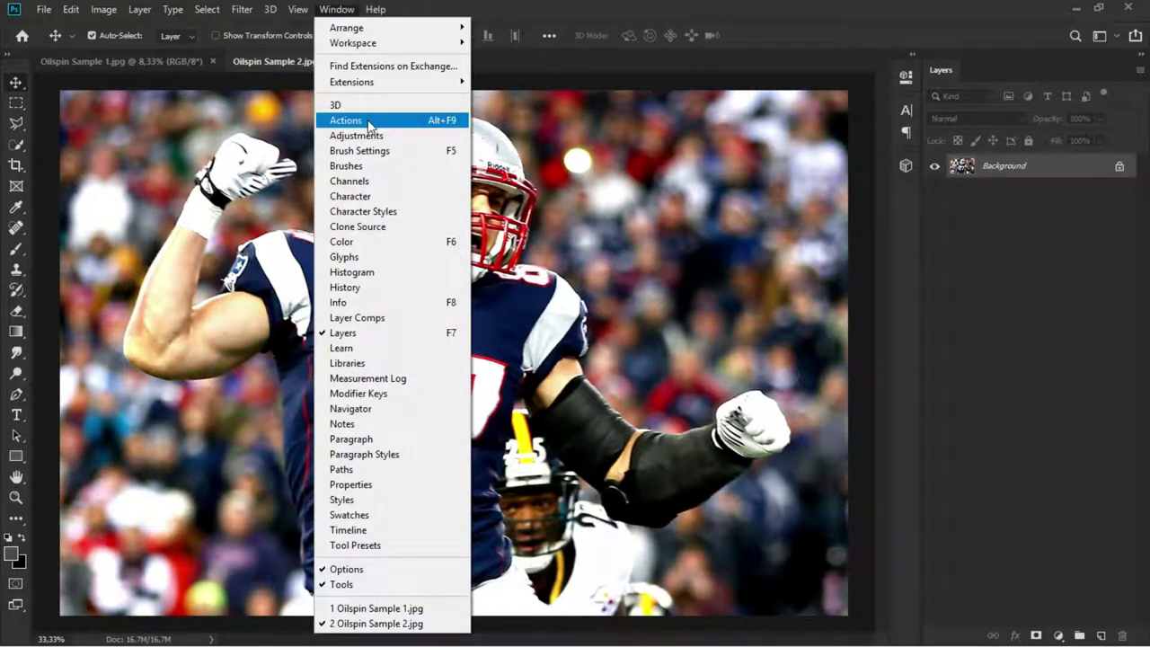
pyautogui.click(368, 123)
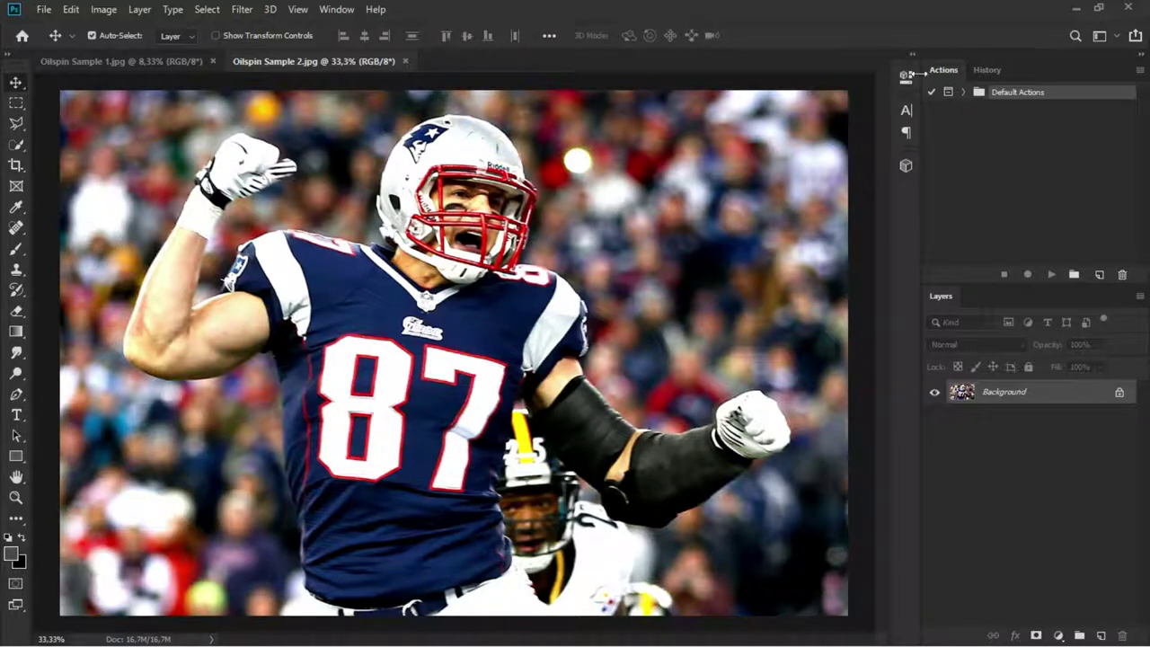
pyautogui.click(1075, 8)
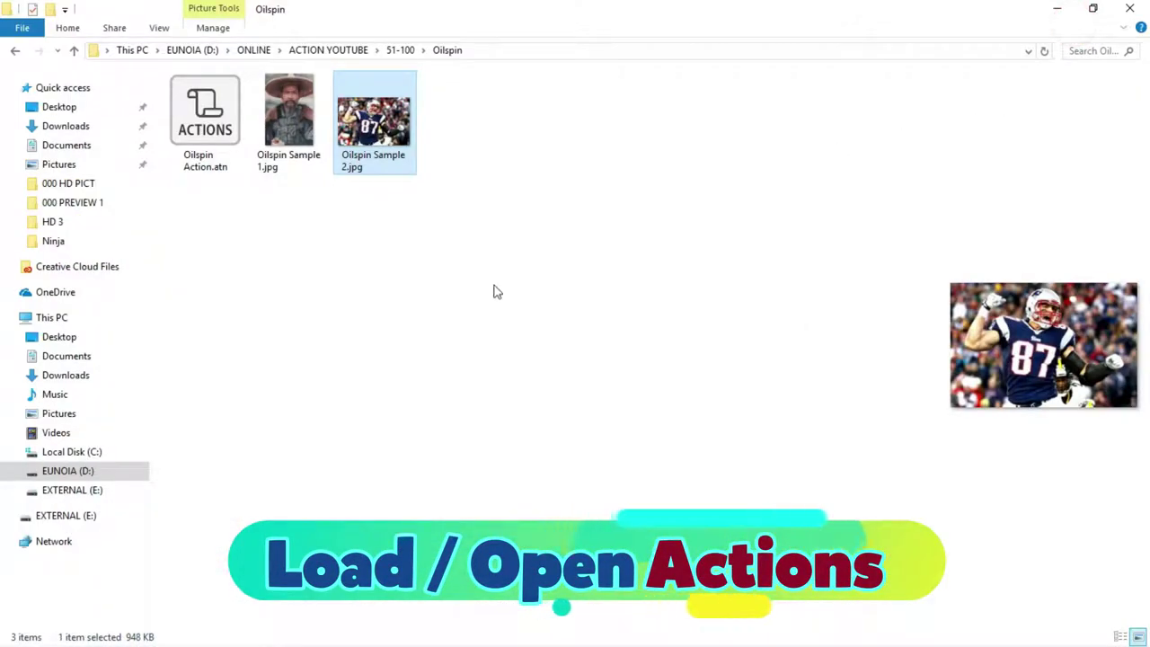
# Open Oilspin Action.atn to load the Oilspin Action set into Photoshop
pyautogui.click(224, 149)
pyautogui.rightClick(213, 110)
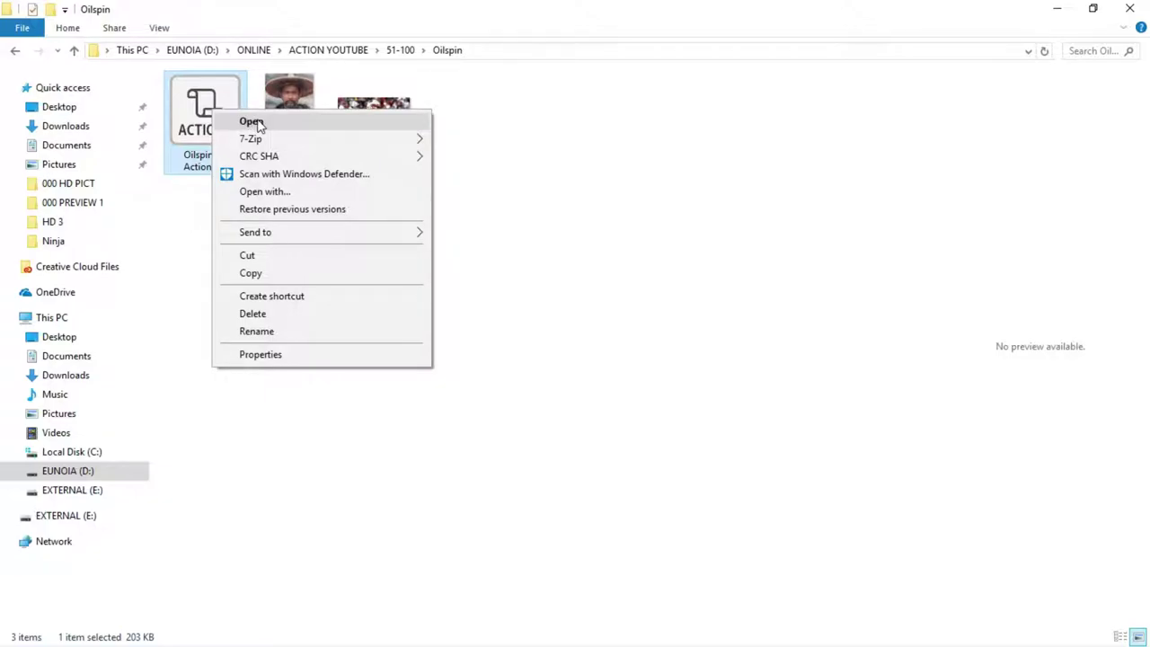
pyautogui.click(252, 122)
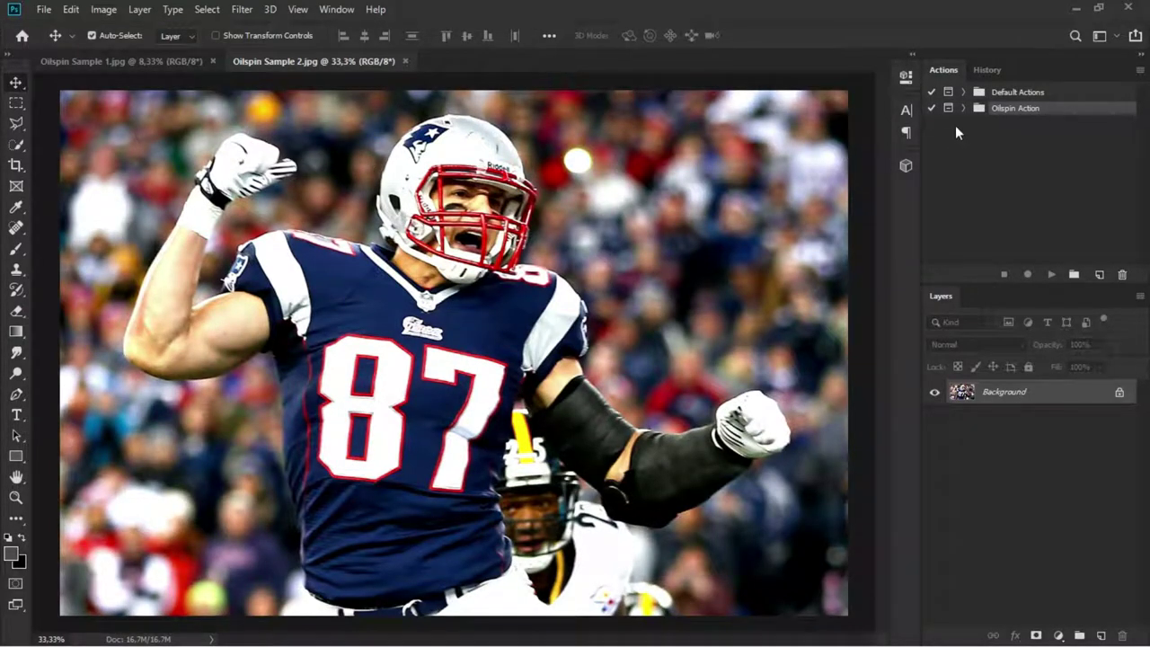
# Expand Oilspin Action and Step 1 - Focus Area, then select Step 1
pyautogui.click(963, 109)
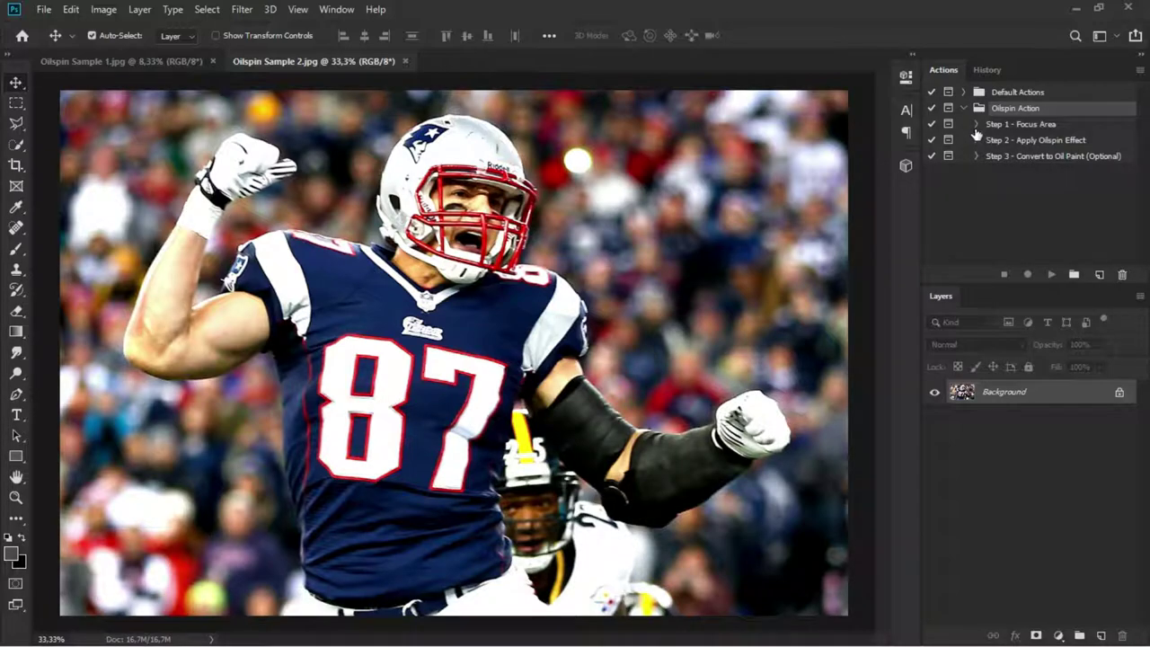
pyautogui.click(976, 125)
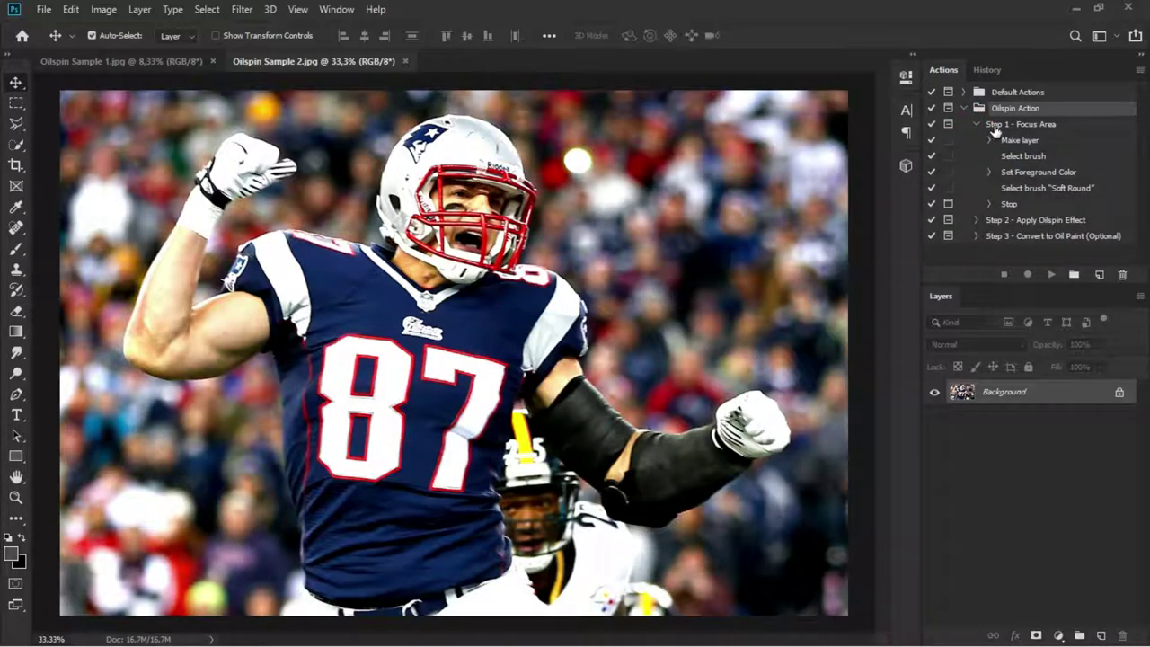
pyautogui.click(994, 128)
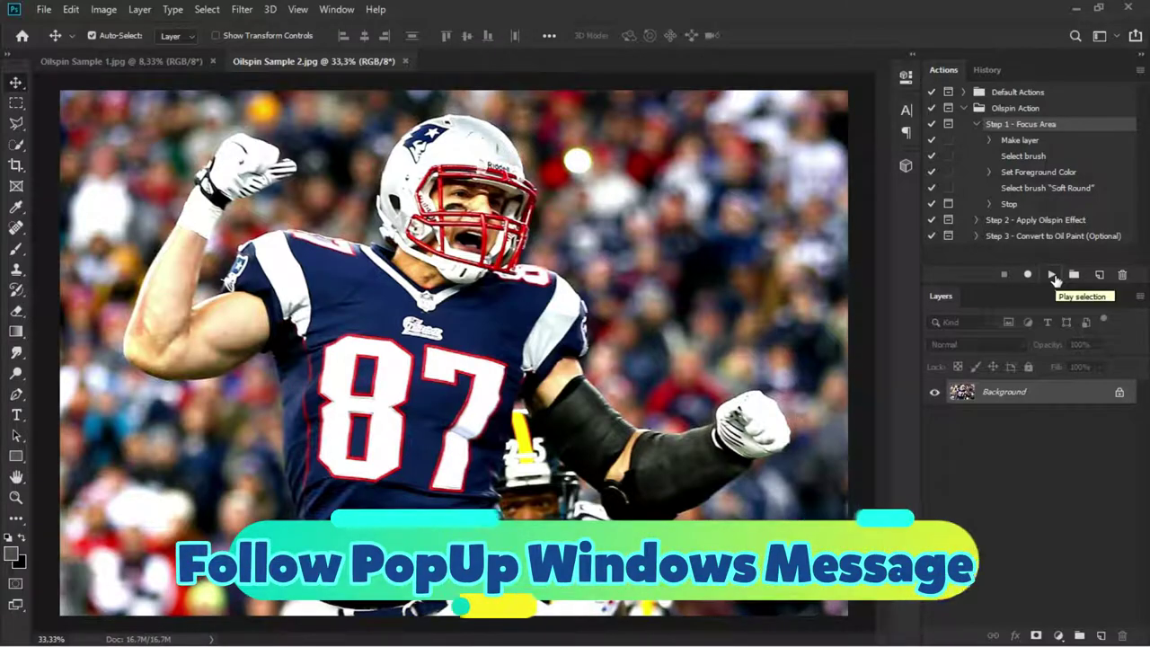
# Play Step 1 - Focus Area, stop at its message, then expand Step 2 - Apply Oilspin Effect
pyautogui.click(1051, 275)
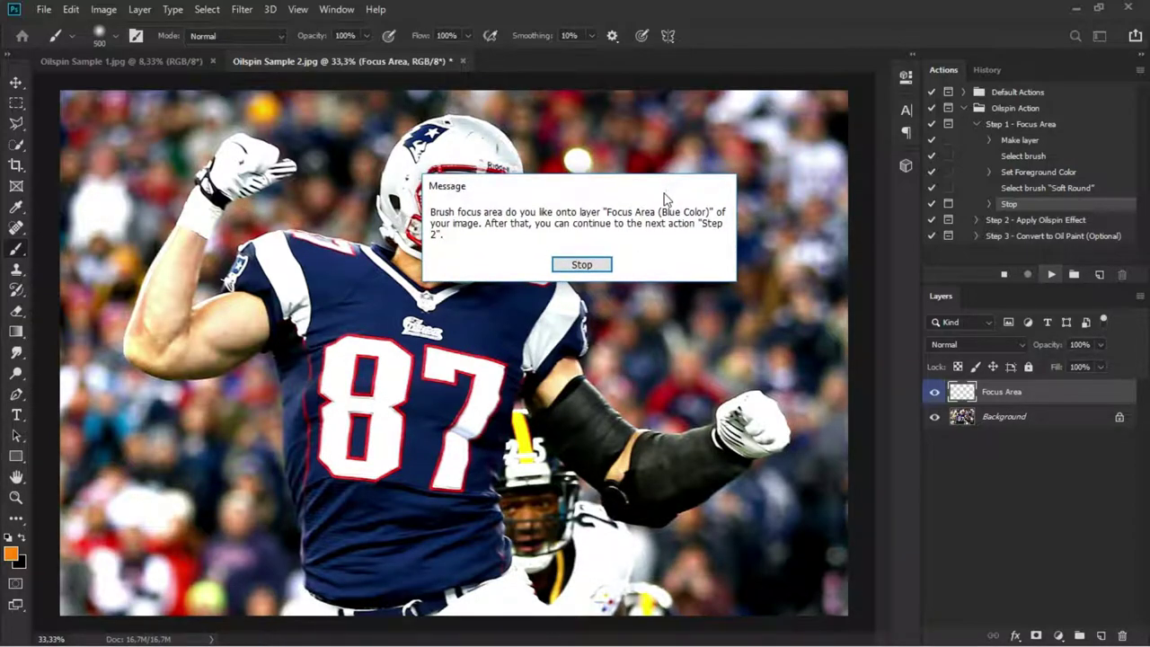
pyautogui.click(582, 265)
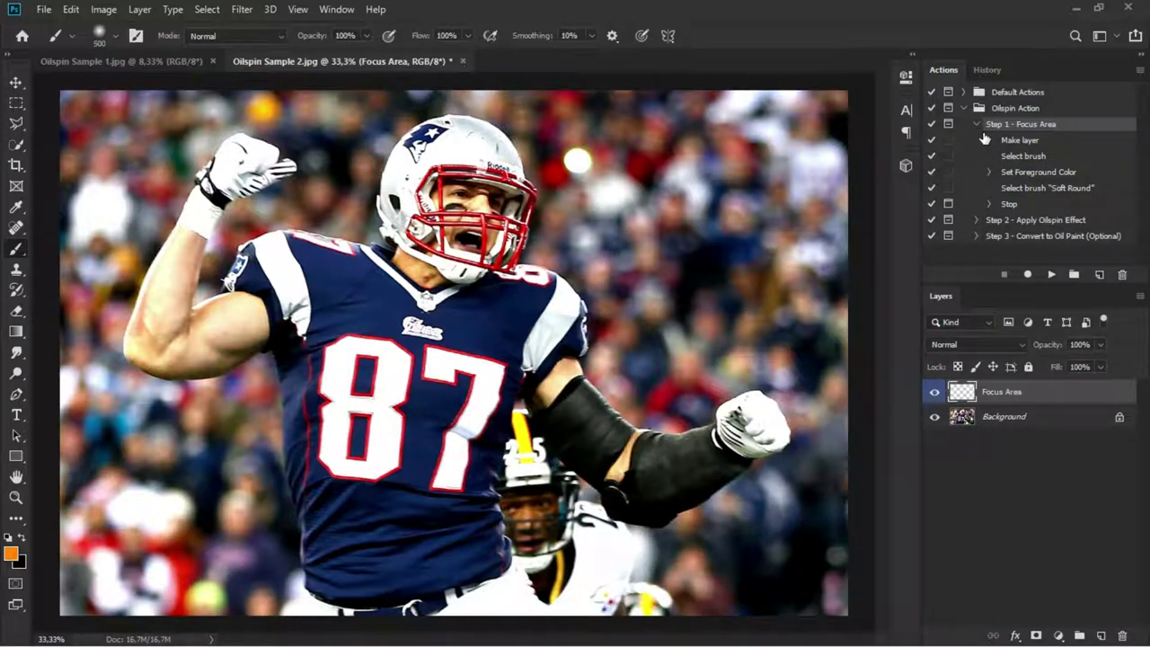
pyautogui.click(977, 124)
pyautogui.click(976, 140)
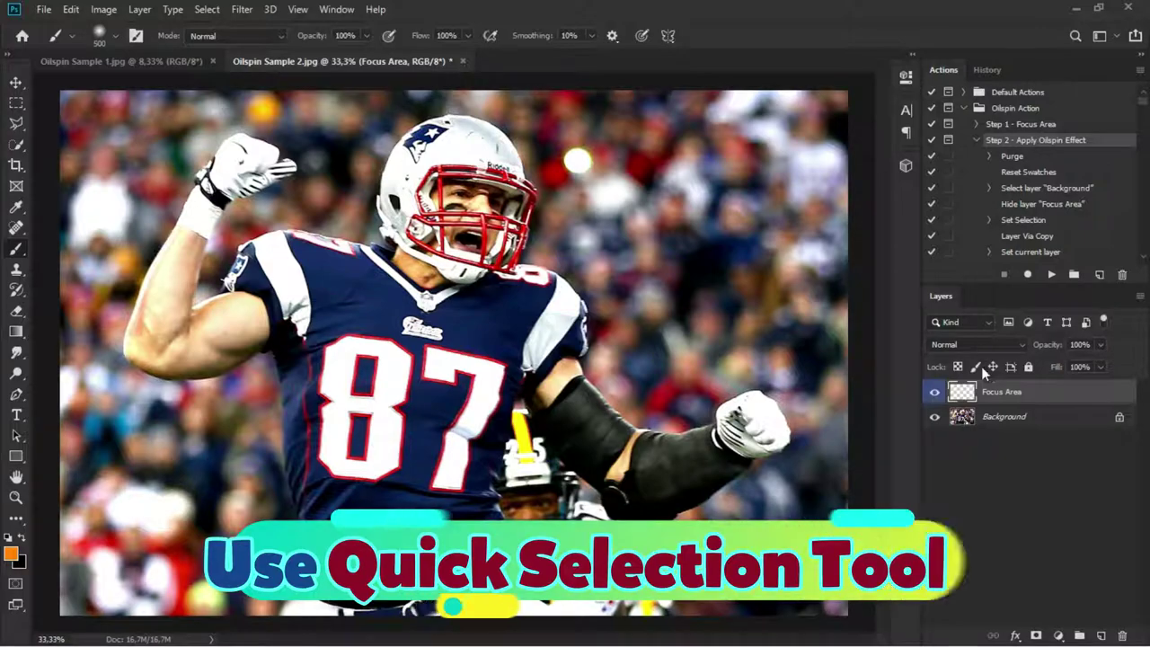
# On the Background layer, rough-select the 87 player and helmet with a 52 px Quick Selection brush
pyautogui.click(997, 416)
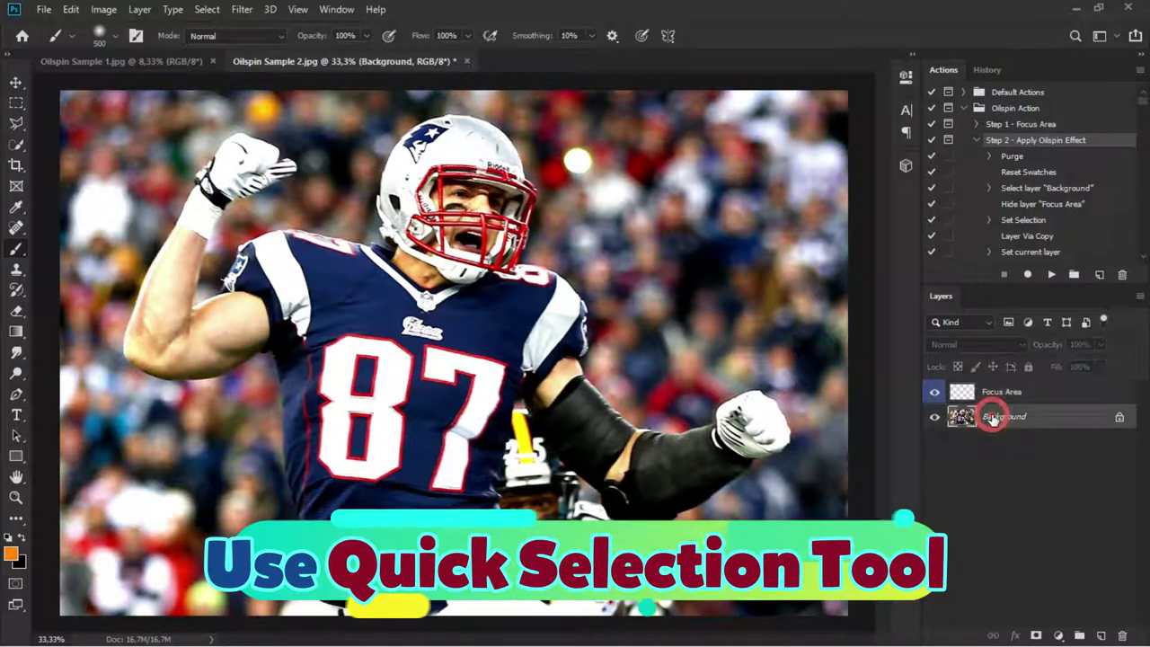
pyautogui.click(18, 146)
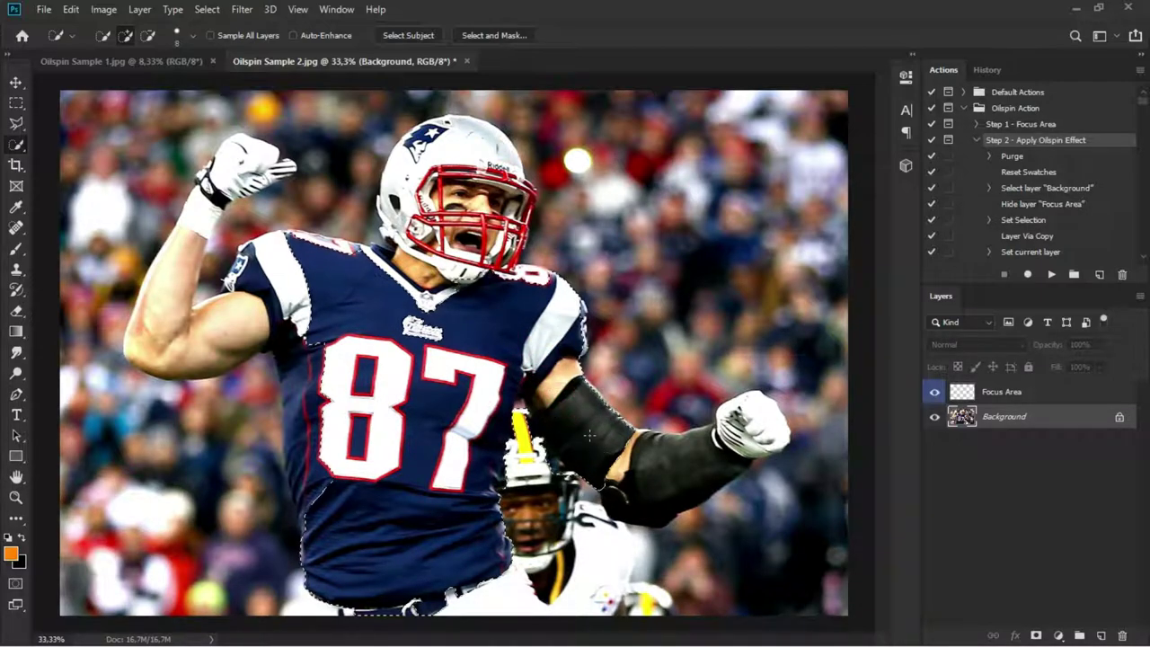
pyautogui.click(190, 34)
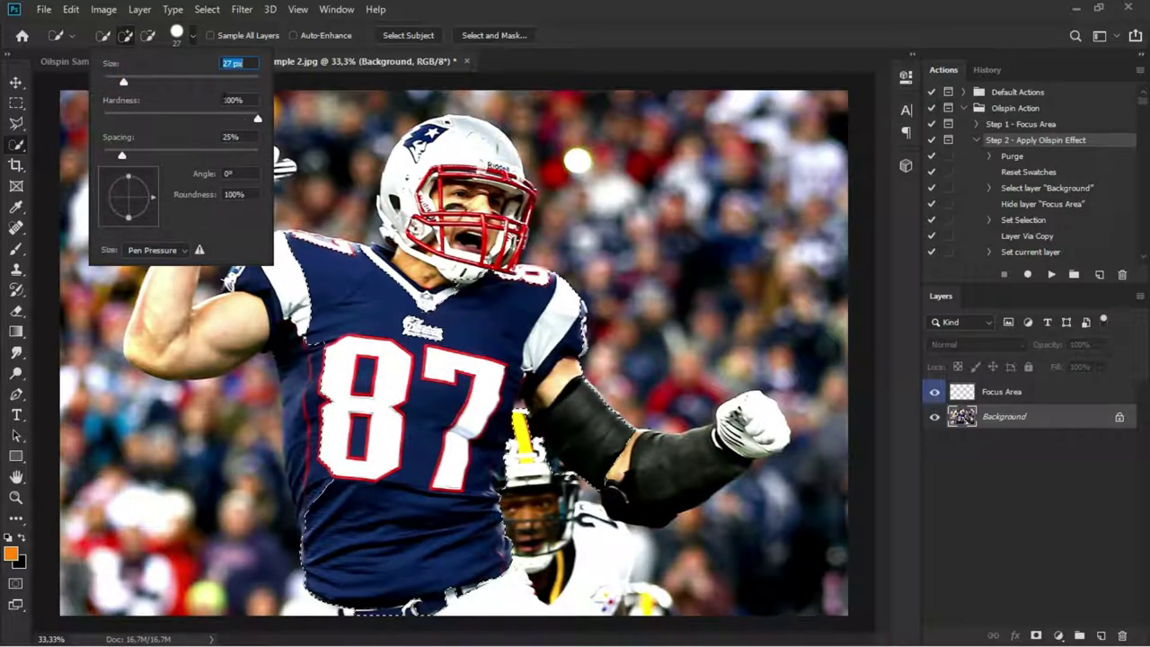
pyautogui.press('Return')
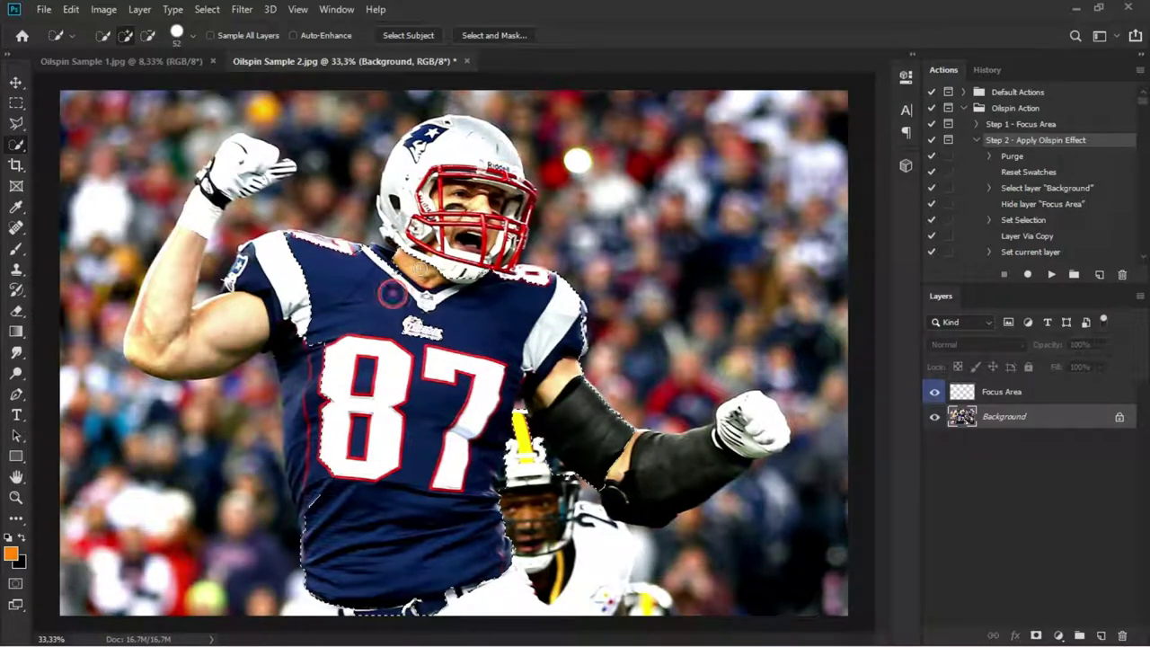
pyautogui.moveTo(420, 232)
pyautogui.mouseDown()
pyautogui.moveTo(420, 135)
pyautogui.moveTo(503, 153)
pyautogui.moveTo(401, 243)
pyautogui.mouseUp()
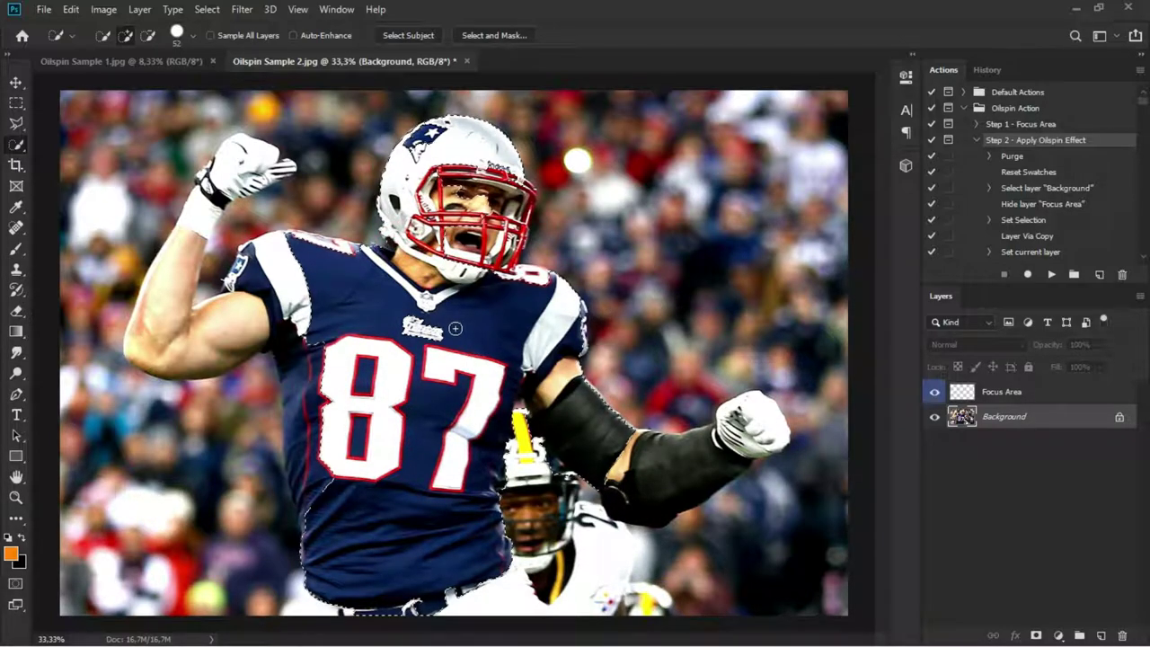
# At 66.7% zoom, refine the jersey edges and remove the opponent's chin and 25 helmet
pyautogui.scroll(1, 463, 350)
pyautogui.scroll(1, 462, 350)
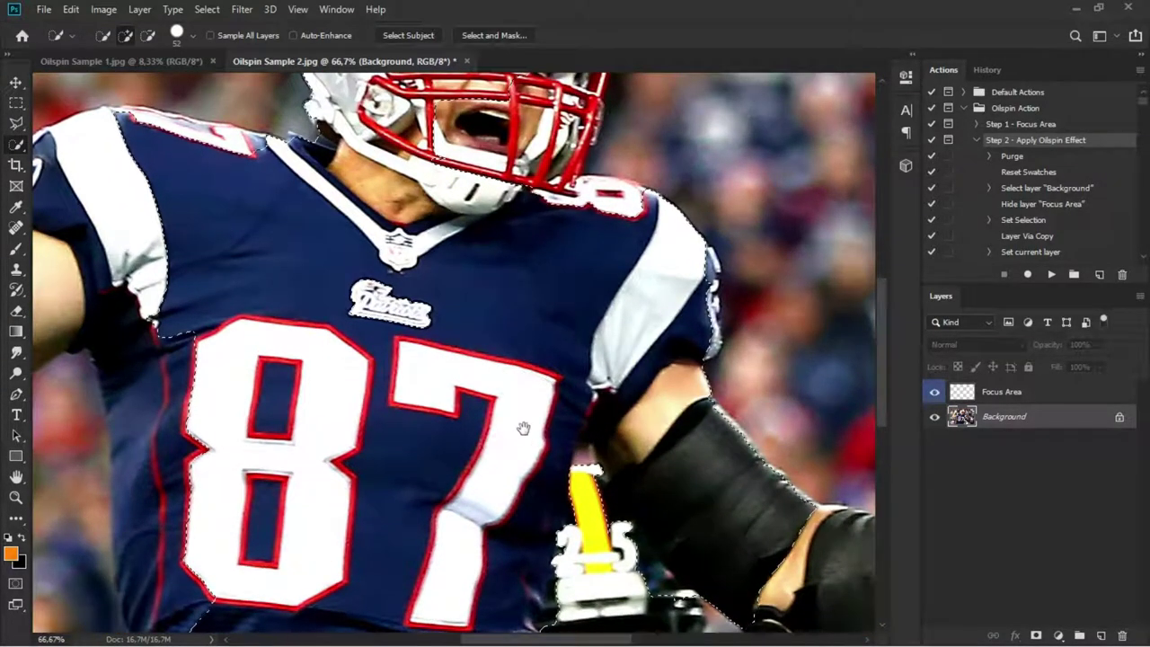
pyautogui.scroll(-5, 521, 423)
pyautogui.moveTo(541, 324); pyautogui.dragTo(523, 288)
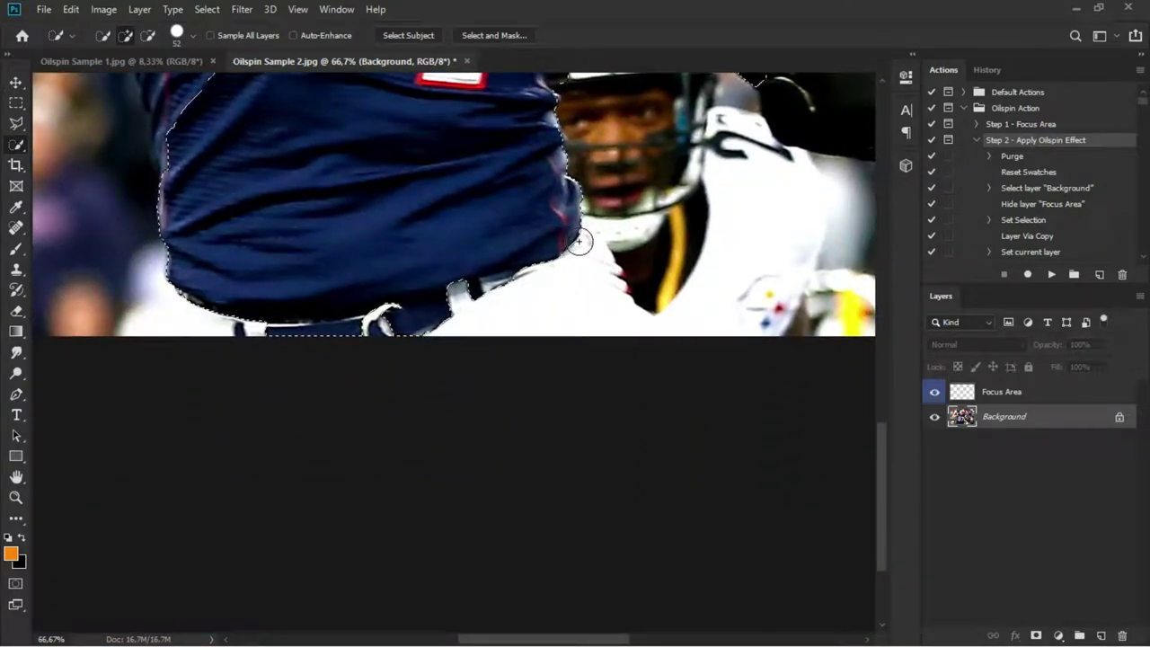
pyautogui.moveTo(578, 241); pyautogui.dragTo(588, 266)
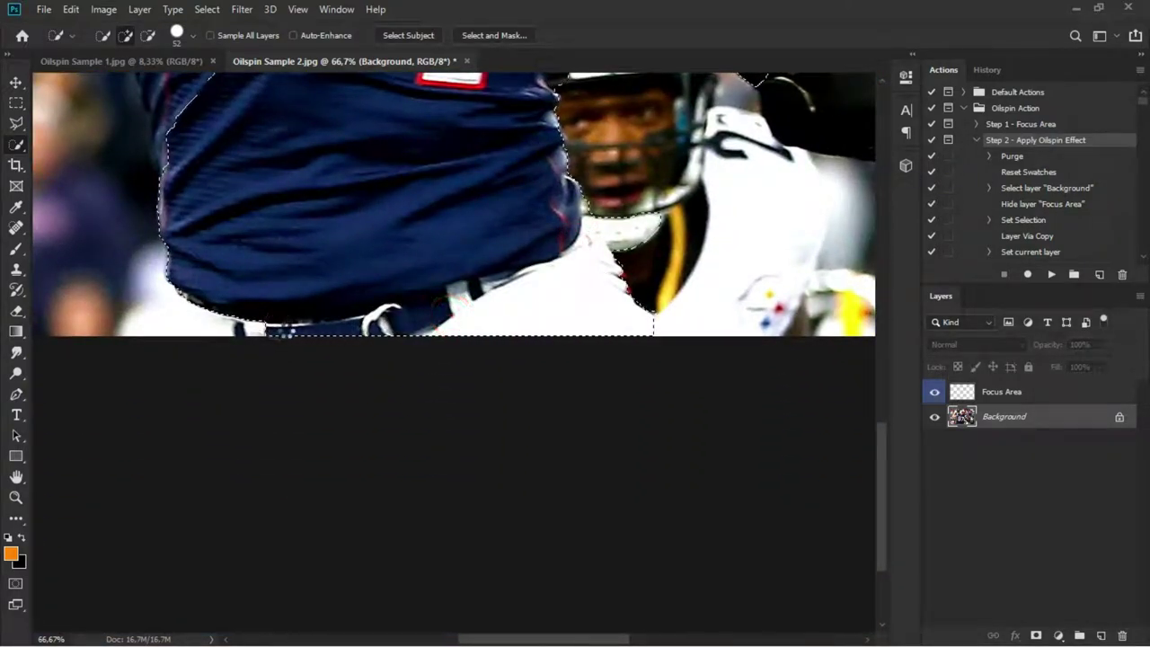
pyautogui.moveTo(192, 320); pyautogui.dragTo(180, 321)
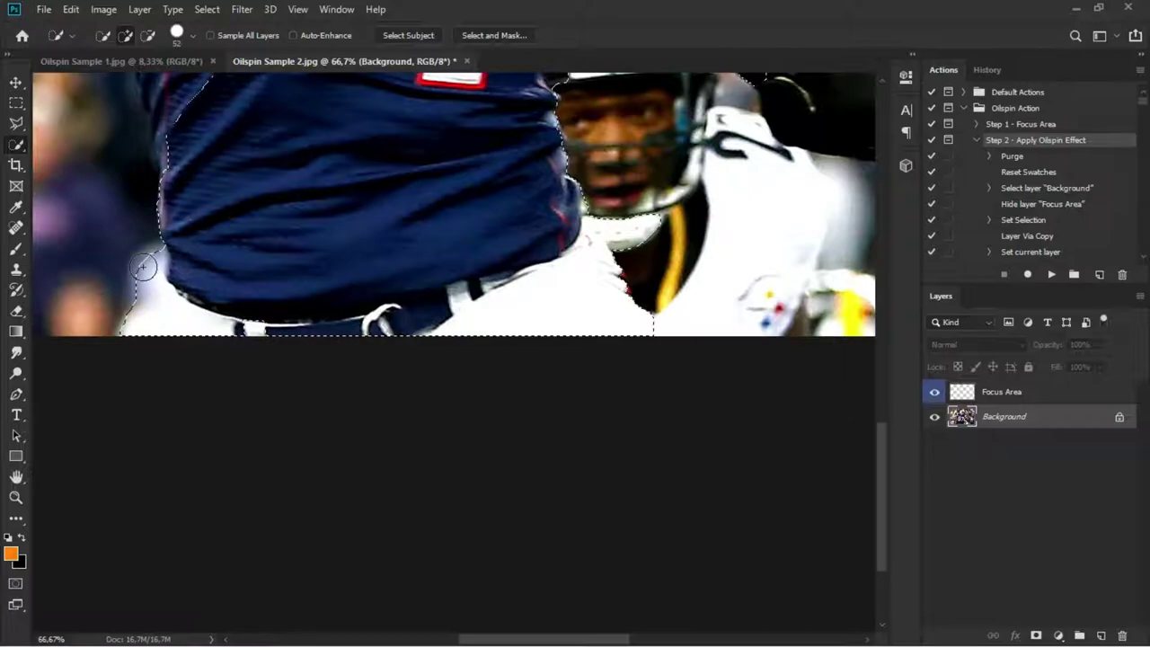
pyautogui.moveTo(137, 280); pyautogui.dragTo(115, 295)
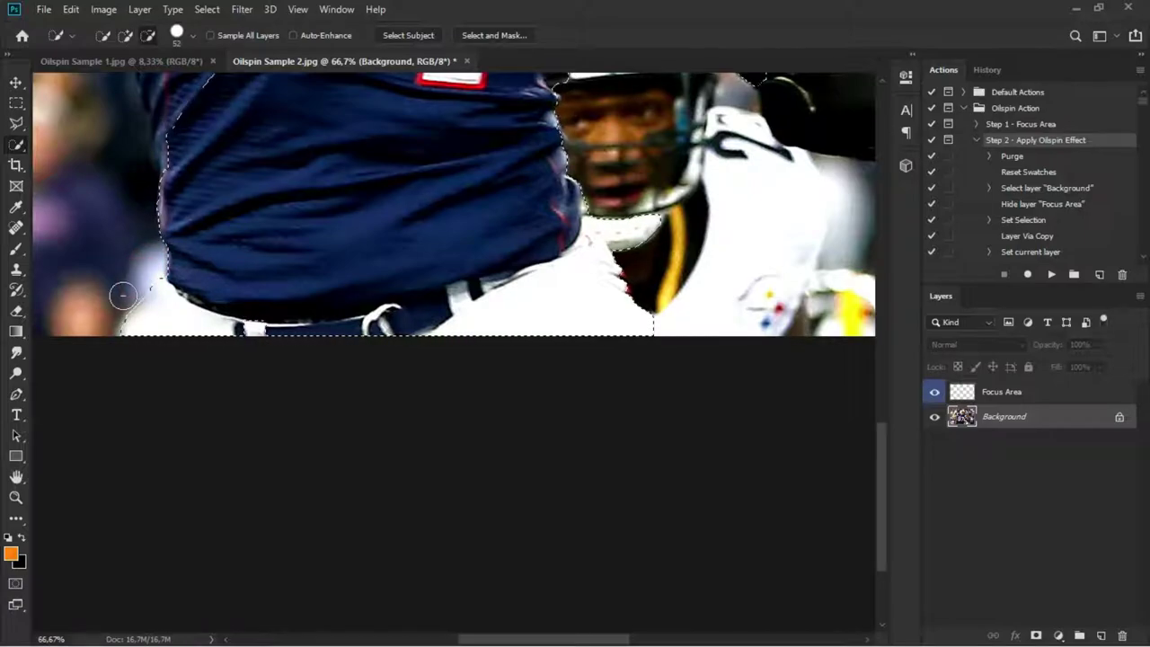
pyautogui.moveTo(611, 220); pyautogui.dragTo(620, 233)
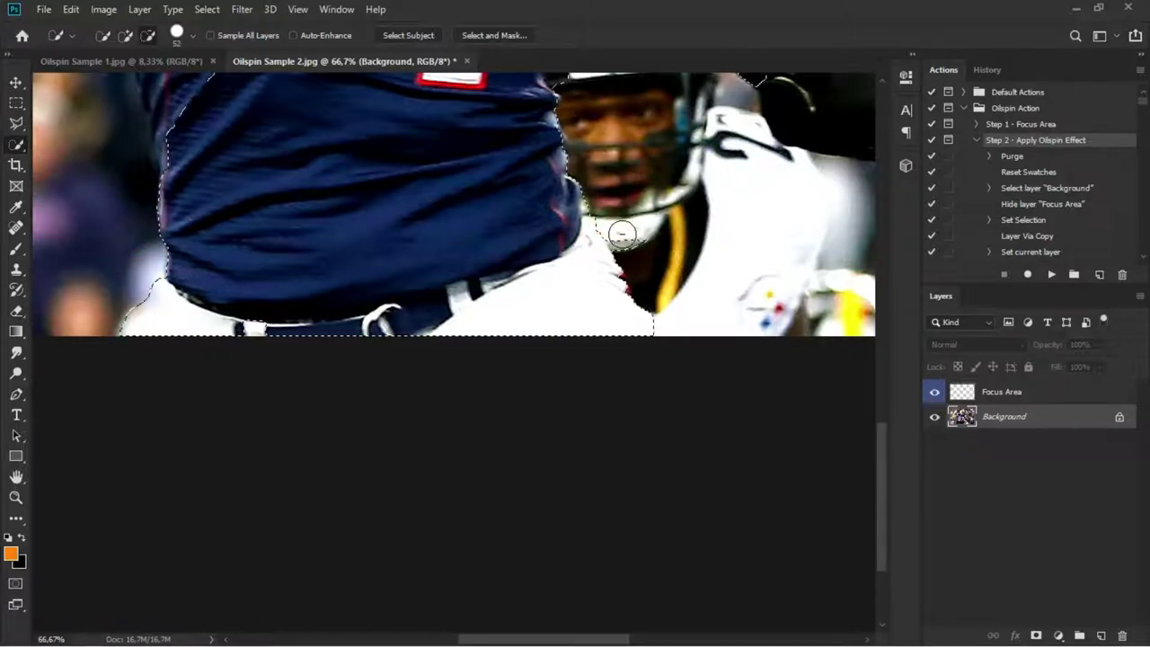
pyautogui.scroll(5, 639, 227)
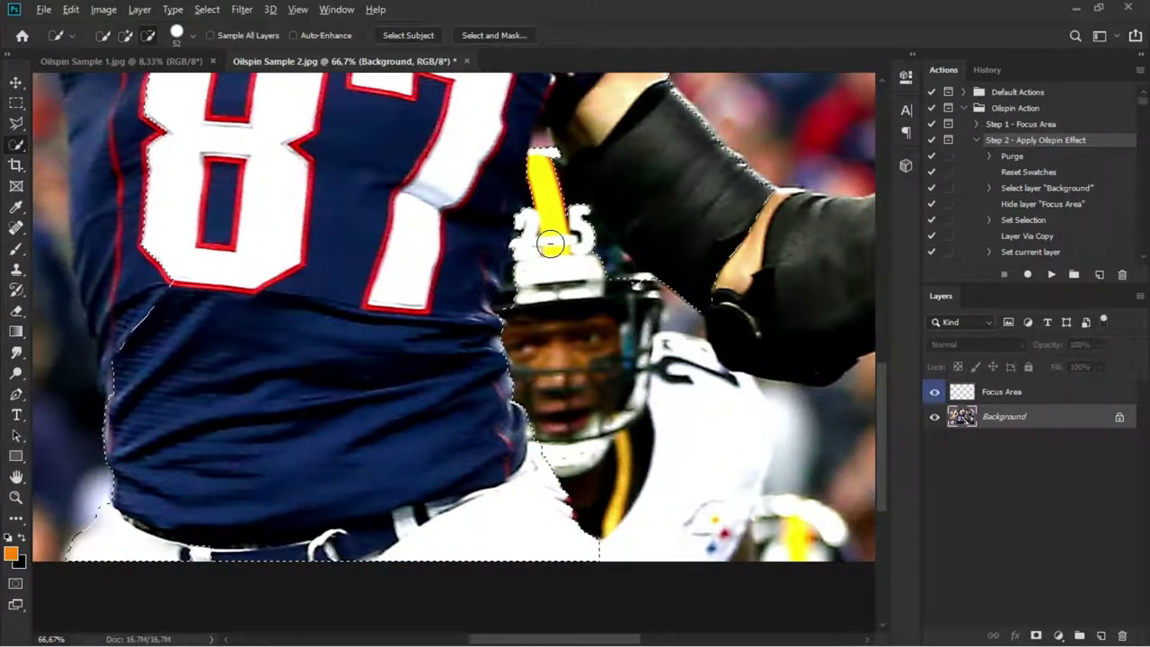
pyautogui.moveTo(525, 278)
pyautogui.mouseDown()
pyautogui.moveTo(536, 175)
pyautogui.moveTo(522, 266)
pyautogui.mouseUp()
pyautogui.moveTo(522, 218)
pyautogui.mouseDown()
pyautogui.moveTo(516, 233)
pyautogui.moveTo(503, 210)
pyautogui.moveTo(478, 312)
pyautogui.mouseUp()
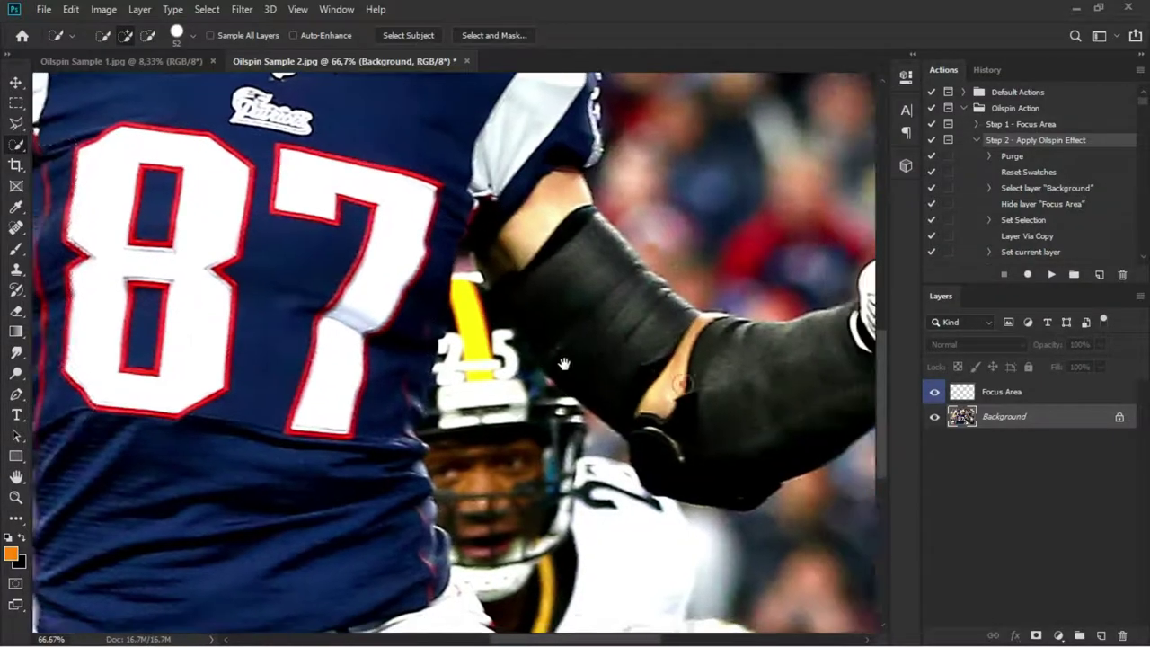
# Add the elbow, whole white glove and sleeve edge; fix the armpit and Riddell helmet logo
pyautogui.moveTo(602, 385); pyautogui.dragTo(390, 348)
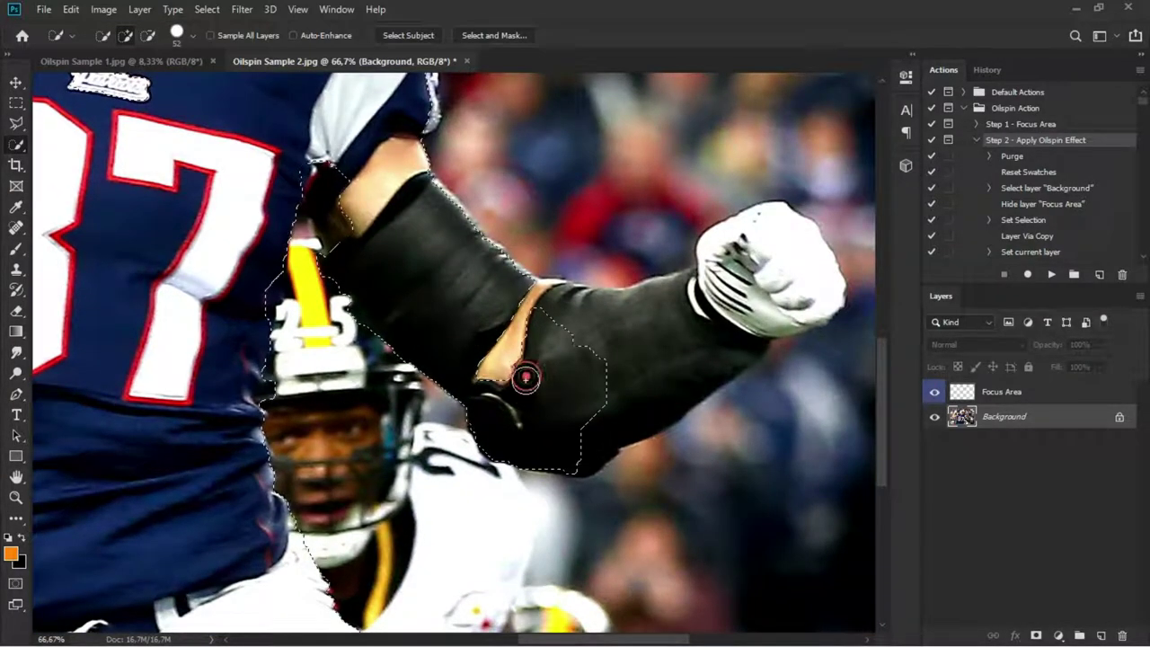
pyautogui.moveTo(539, 347); pyautogui.dragTo(508, 328)
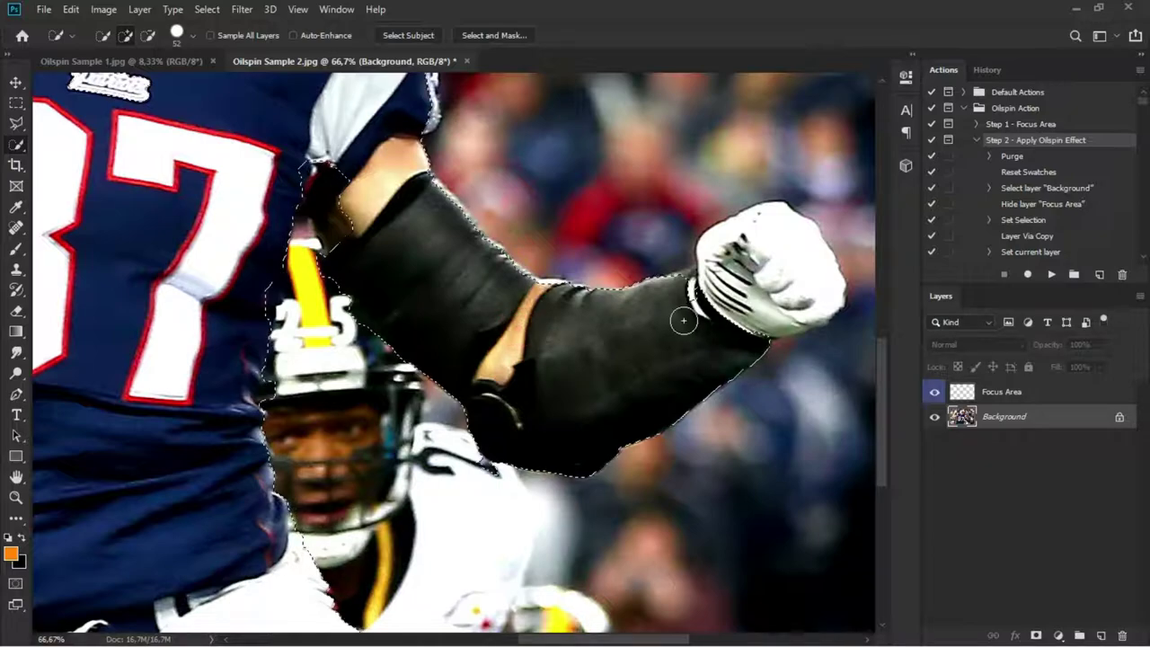
pyautogui.moveTo(732, 277); pyautogui.dragTo(791, 274)
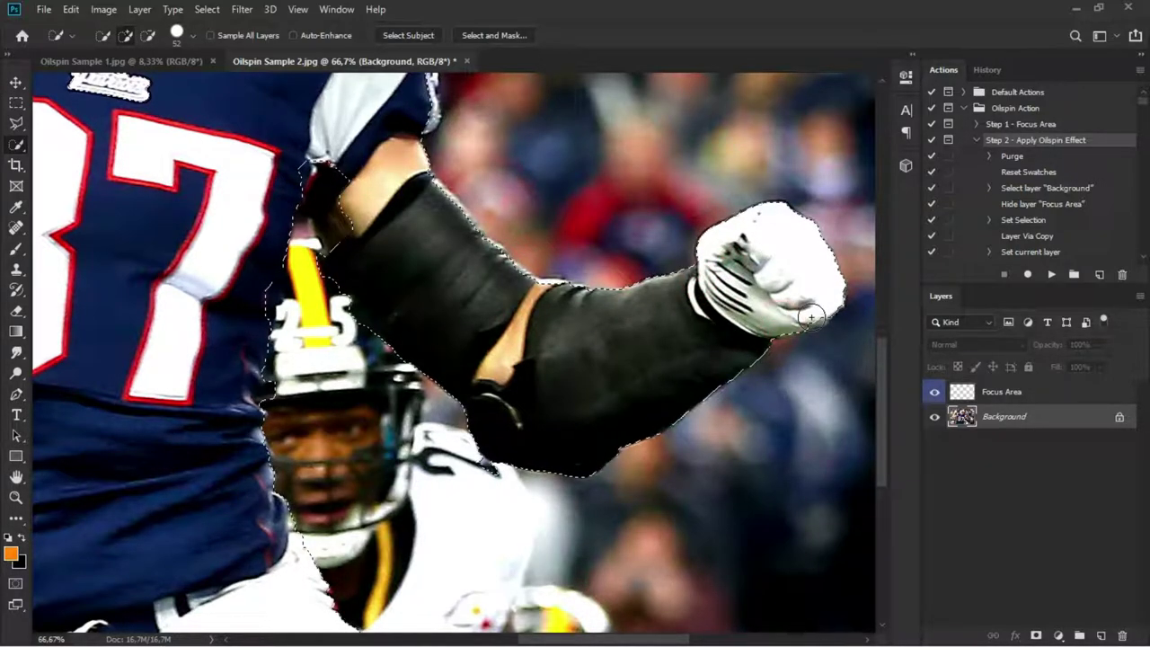
pyautogui.moveTo(507, 316); pyautogui.dragTo(656, 428)
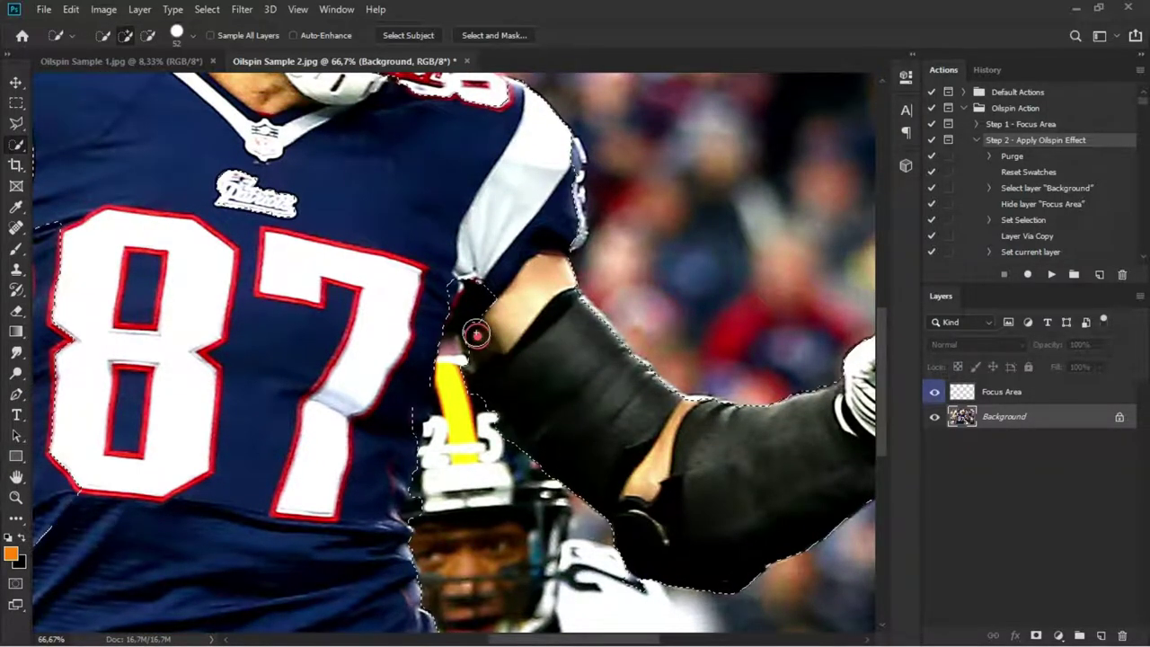
pyautogui.moveTo(474, 314); pyautogui.dragTo(480, 303)
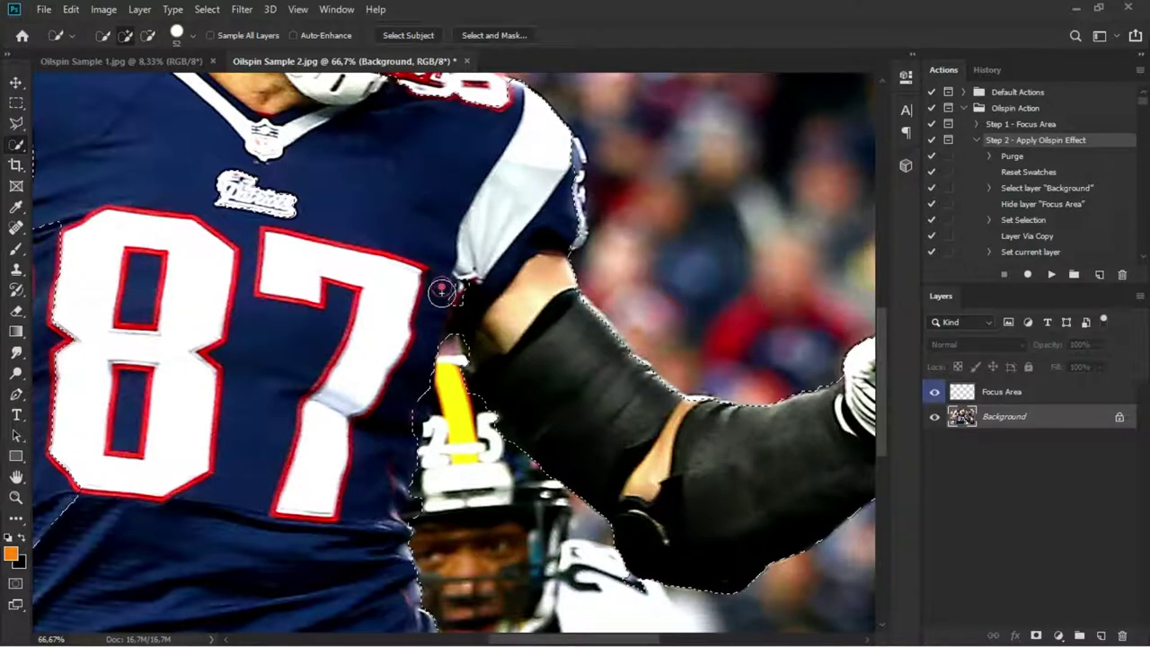
pyautogui.moveTo(567, 238)
pyautogui.mouseDown()
pyautogui.moveTo(572, 205)
pyautogui.moveTo(619, 305)
pyautogui.moveTo(566, 292)
pyautogui.mouseUp()
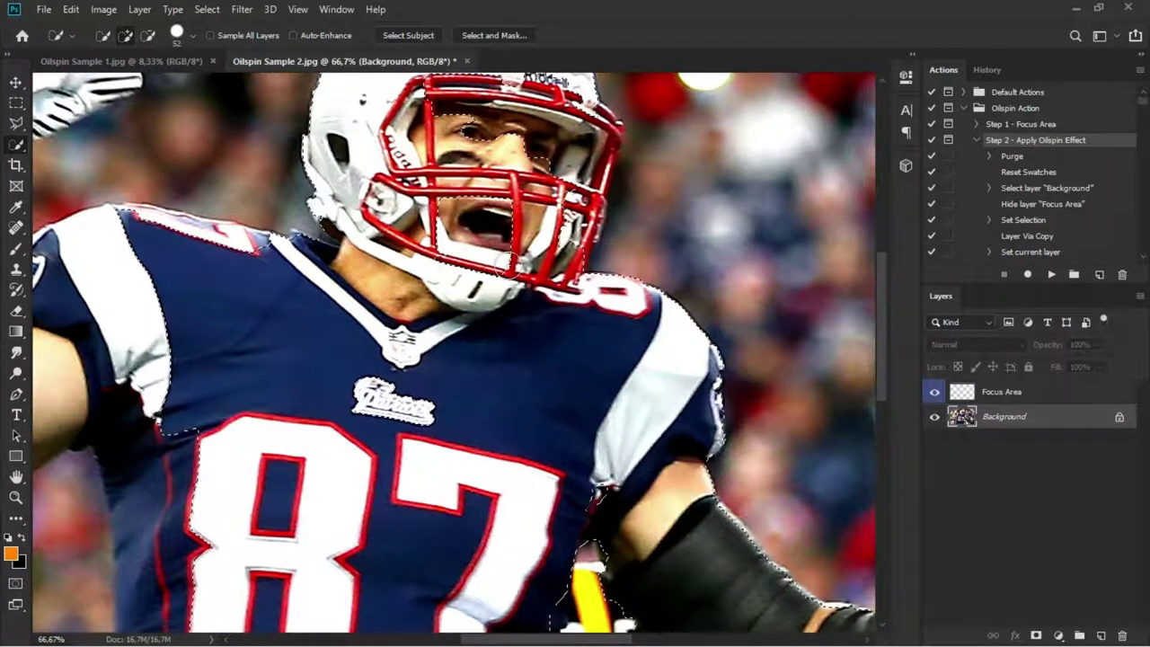
pyautogui.moveTo(503, 191)
pyautogui.mouseDown()
pyautogui.moveTo(485, 366)
pyautogui.moveTo(544, 275)
pyautogui.mouseUp()
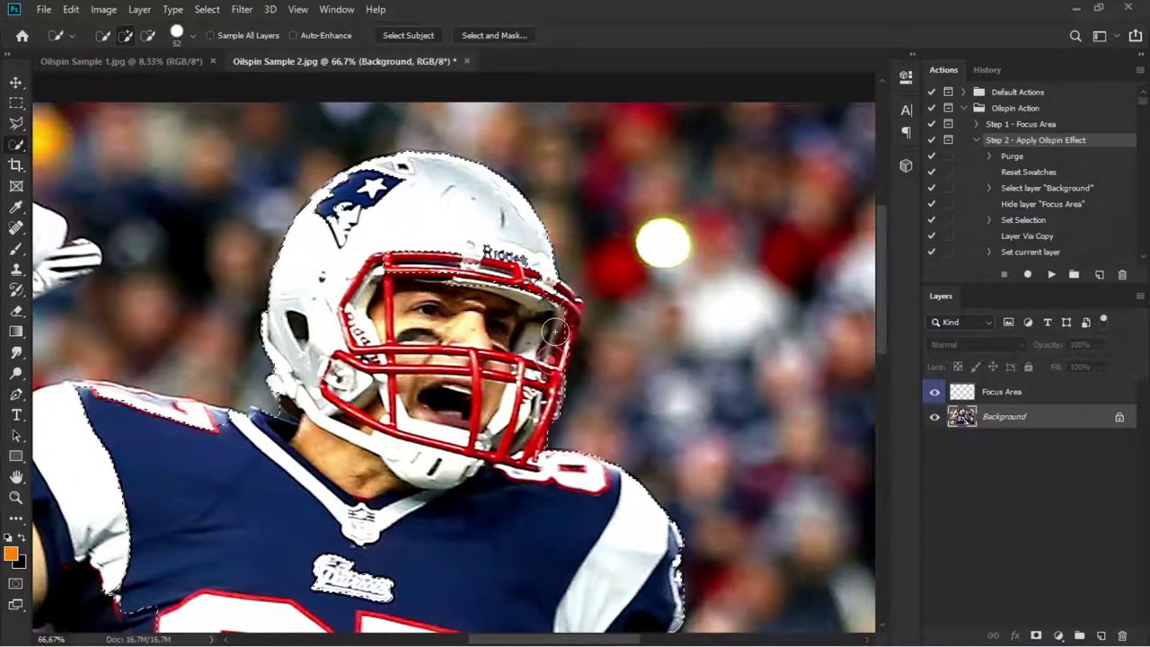
pyautogui.click(470, 241)
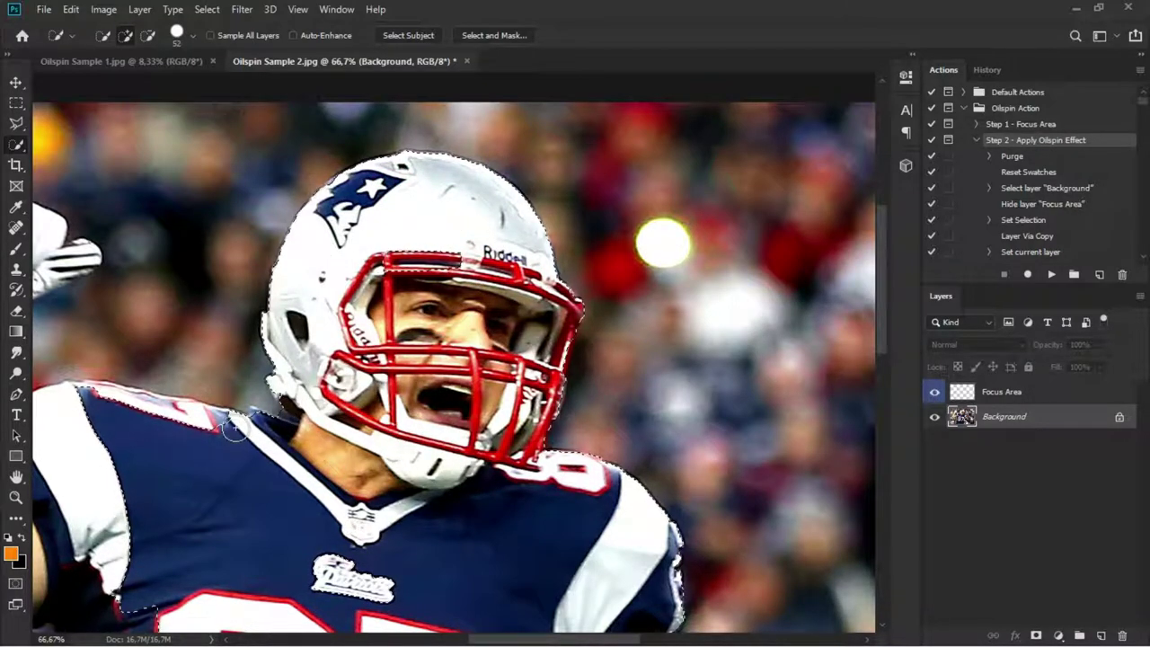
# Extend the selection over the raised biceps, glove, dark armpit and the jersey's left edge
pyautogui.moveTo(171, 421)
pyautogui.mouseDown()
pyautogui.moveTo(506, 370)
pyautogui.moveTo(389, 368)
pyautogui.mouseUp()
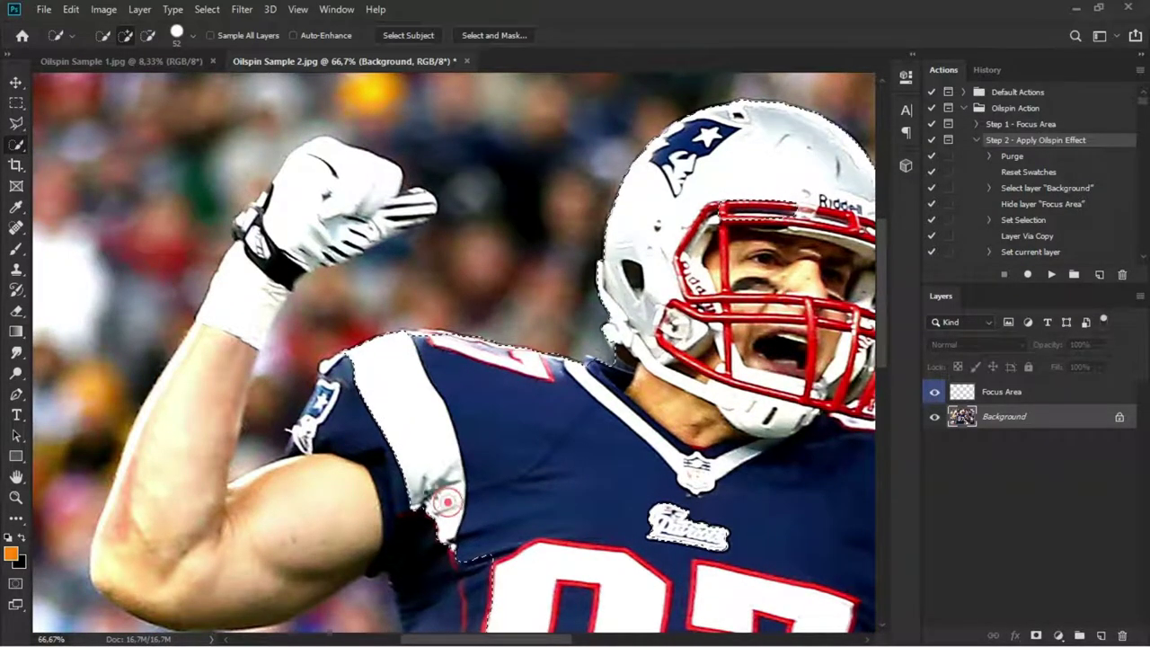
pyautogui.click(328, 500)
pyautogui.moveTo(338, 192)
pyautogui.mouseDown()
pyautogui.moveTo(399, 204)
pyautogui.moveTo(323, 249)
pyautogui.moveTo(248, 244)
pyautogui.moveTo(208, 346)
pyautogui.moveTo(189, 413)
pyautogui.moveTo(203, 467)
pyautogui.moveTo(252, 480)
pyautogui.moveTo(227, 386)
pyautogui.mouseUp()
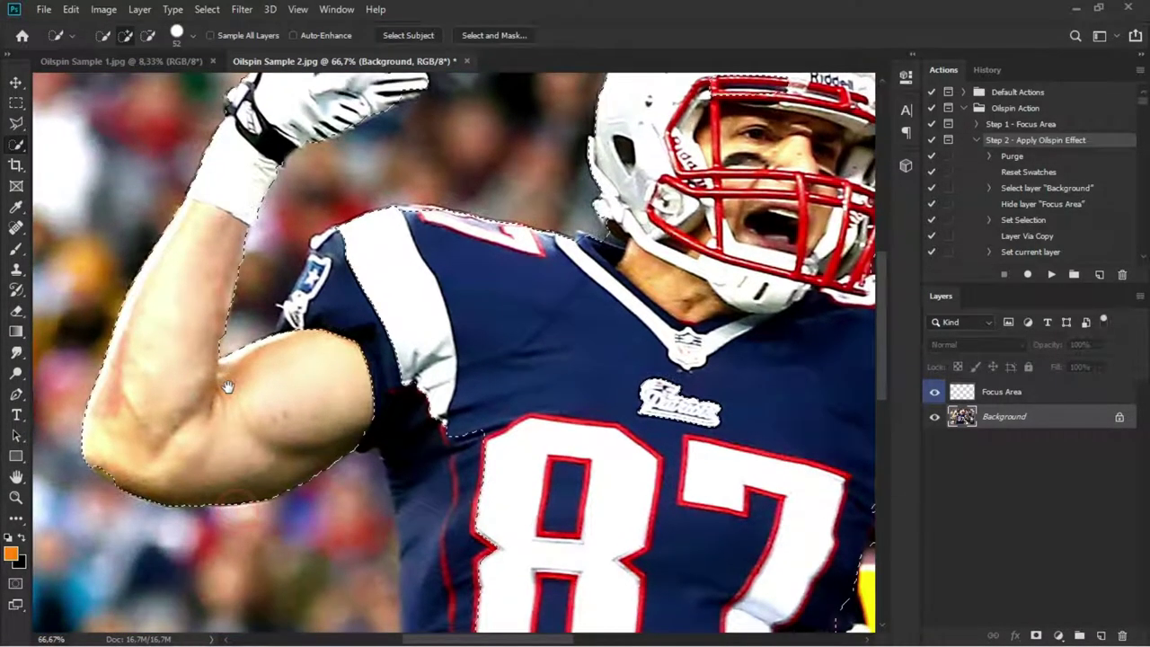
pyautogui.moveTo(331, 419)
pyautogui.mouseDown()
pyautogui.moveTo(334, 314)
pyautogui.moveTo(378, 363)
pyautogui.moveTo(380, 421)
pyautogui.moveTo(404, 467)
pyautogui.mouseUp()
pyautogui.scroll(-3, 413, 468)
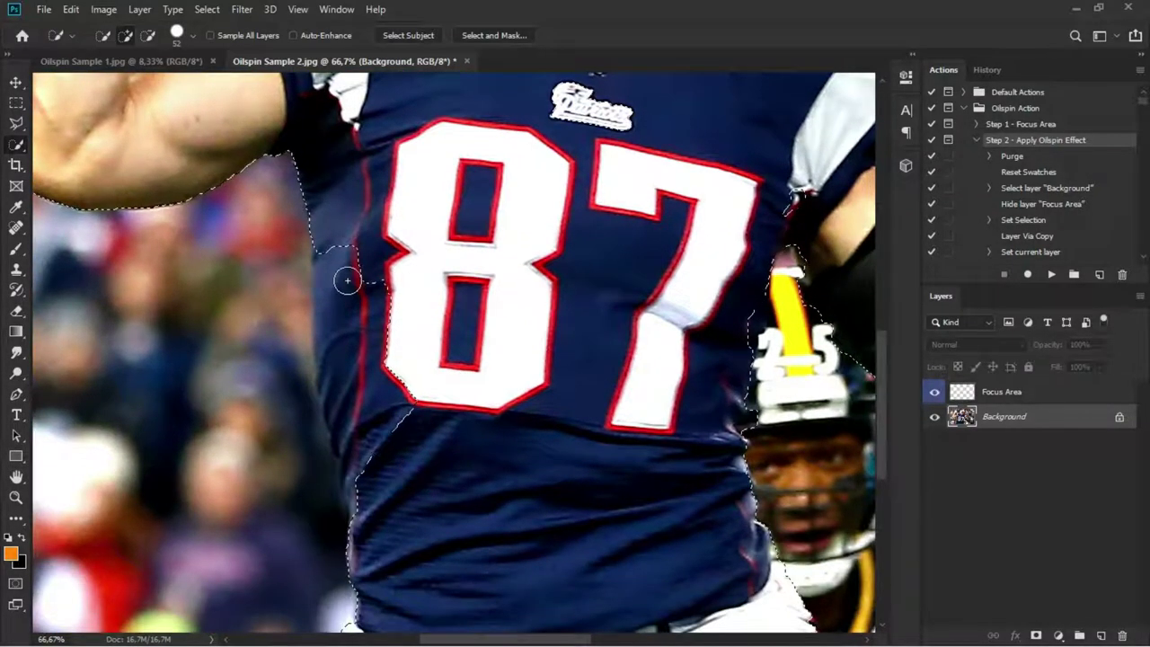
pyautogui.moveTo(347, 281); pyautogui.dragTo(362, 462)
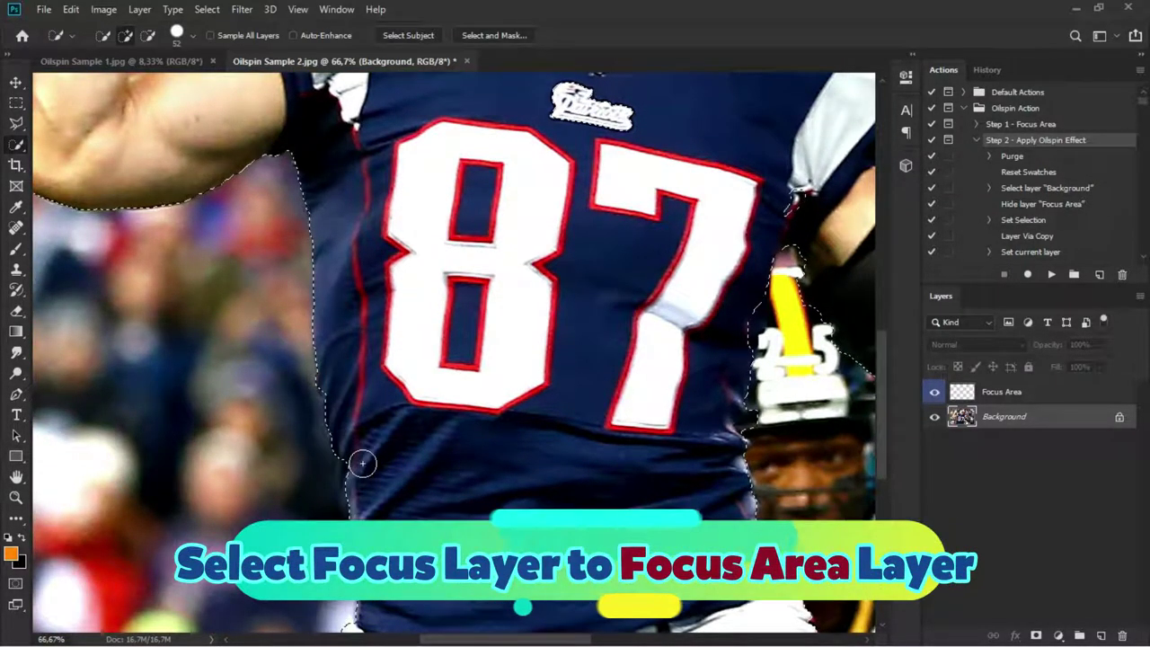
pyautogui.scroll(-4, 452, 480)
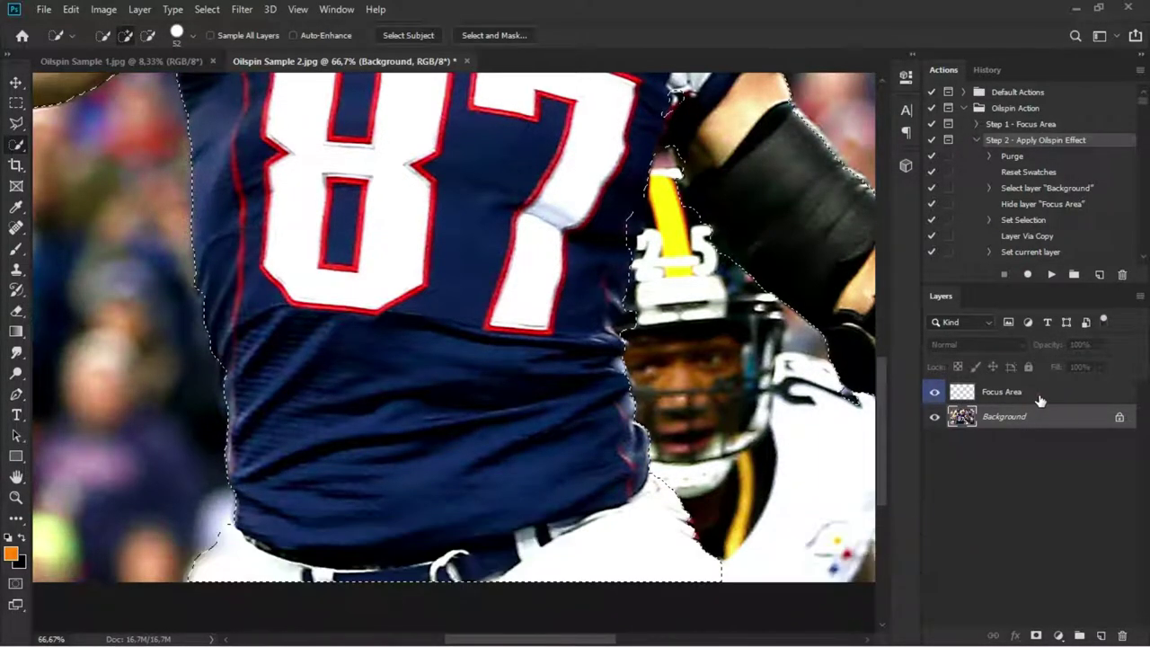
# On the Focus Area layer, pick the Brush Tool with a vivid purple foreground, then zoom out
pyautogui.click(1033, 396)
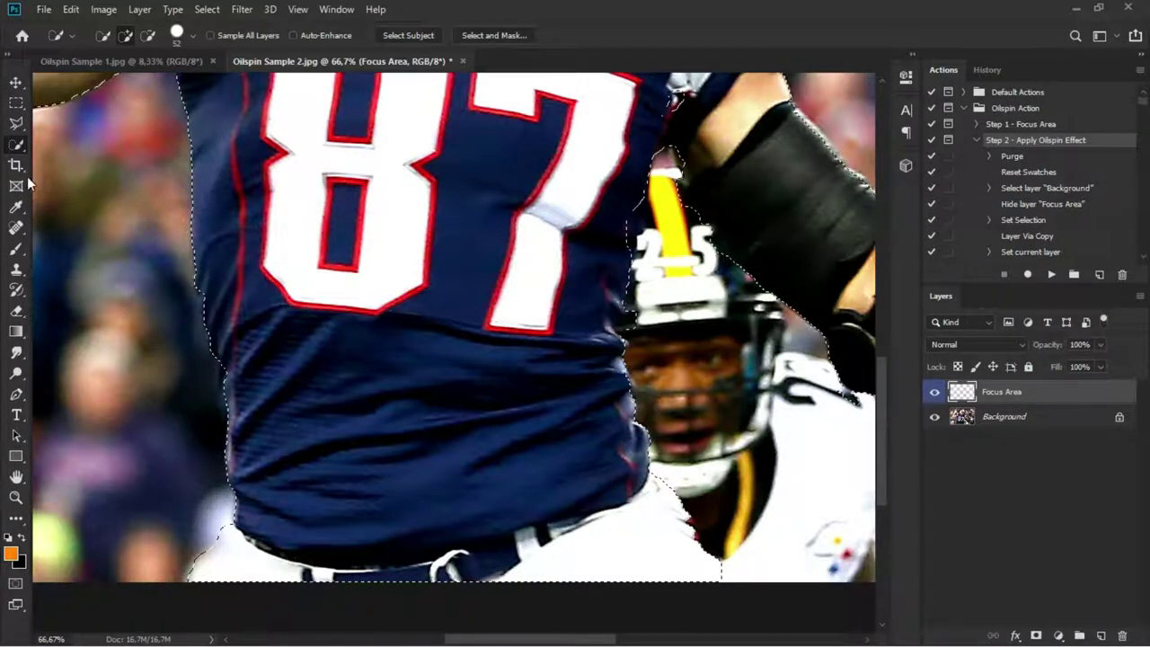
pyautogui.click(15, 251)
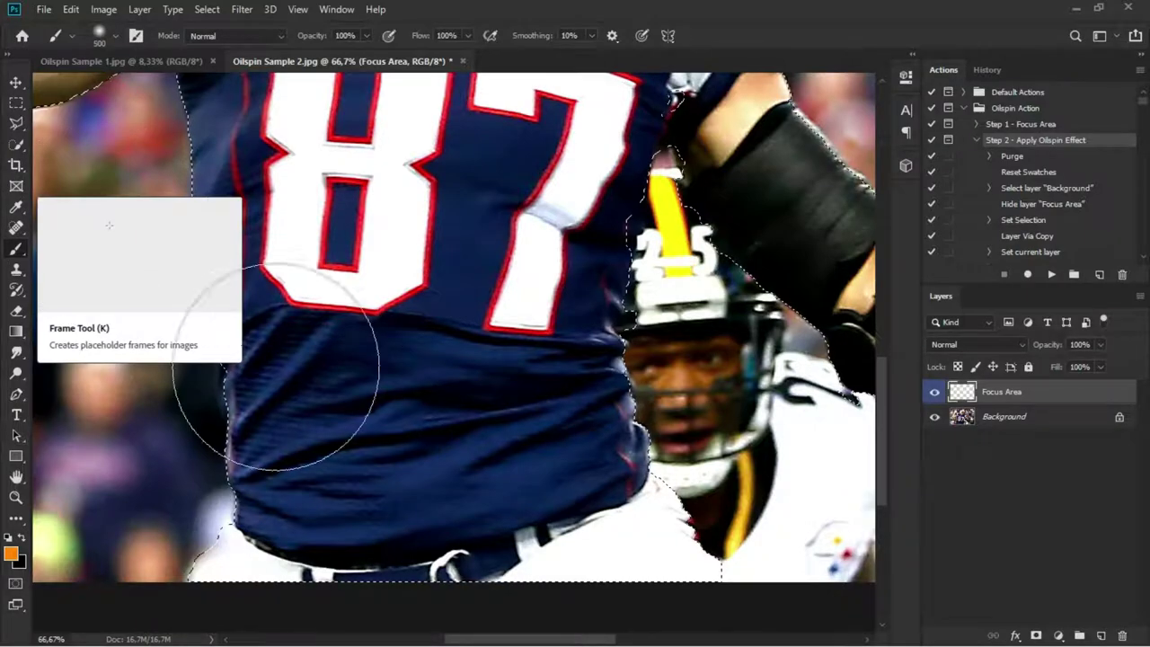
pyautogui.click(12, 551)
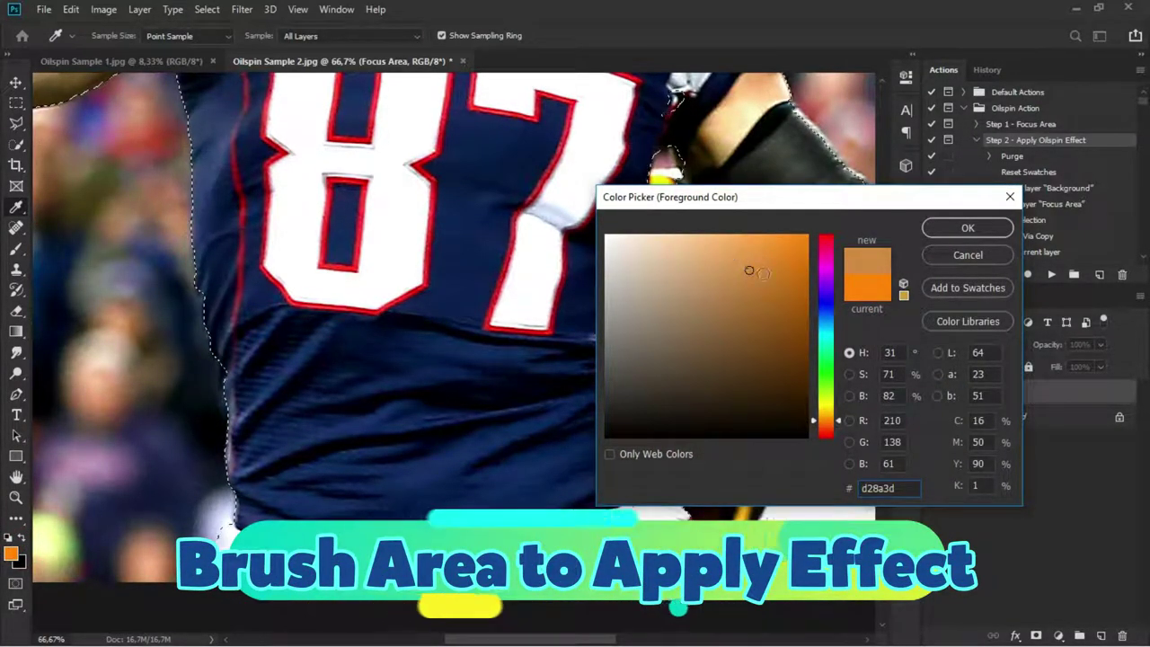
pyautogui.click(791, 293)
pyautogui.click(824, 277)
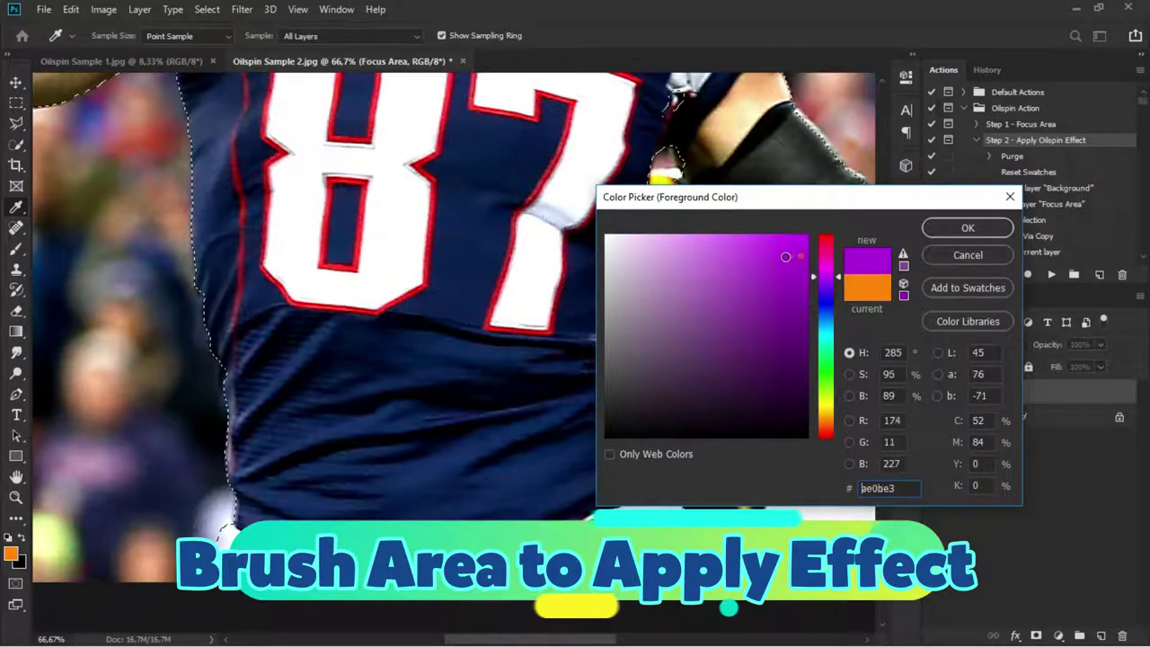
pyautogui.moveTo(788, 259); pyautogui.dragTo(768, 257)
pyautogui.click(966, 228)
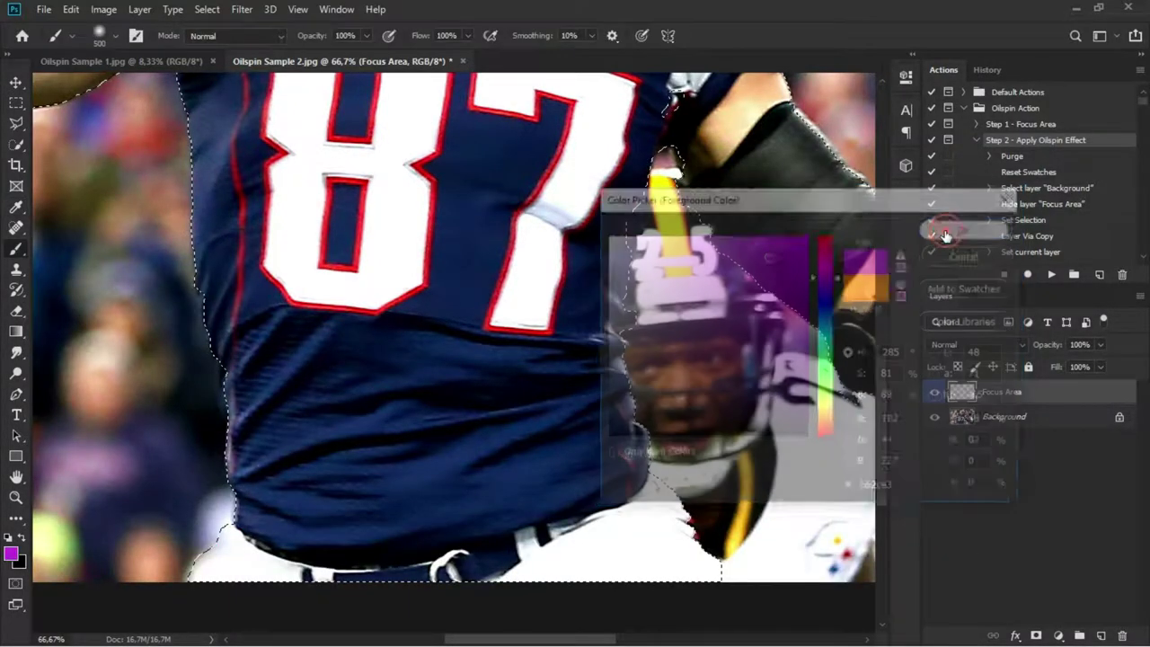
pyautogui.press('b')
pyautogui.hotkey('ctrl', '-')
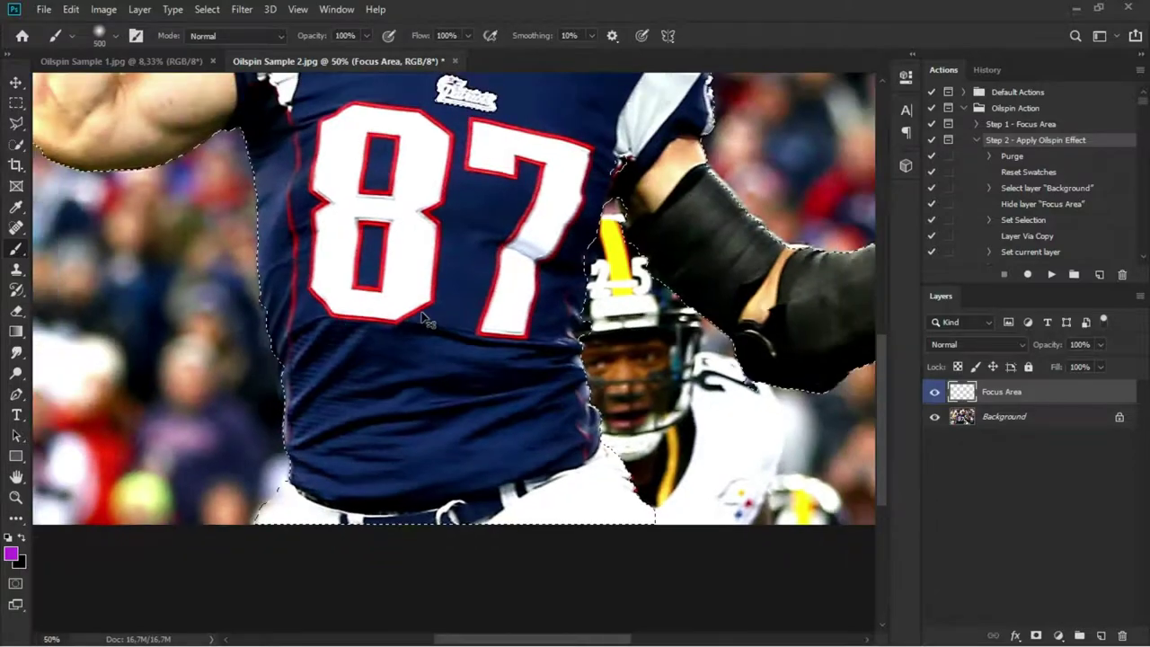
pyautogui.hotkey('ctrl', '-')
# Paint purple over the helmet, upper face, lower torso, belt and raised arm's edge
pyautogui.moveTo(454, 135)
pyautogui.mouseDown()
pyautogui.moveTo(439, 238)
pyautogui.moveTo(175, 300)
pyautogui.moveTo(692, 396)
pyautogui.moveTo(350, 499)
pyautogui.moveTo(395, 530)
pyautogui.moveTo(413, 496)
pyautogui.mouseUp()
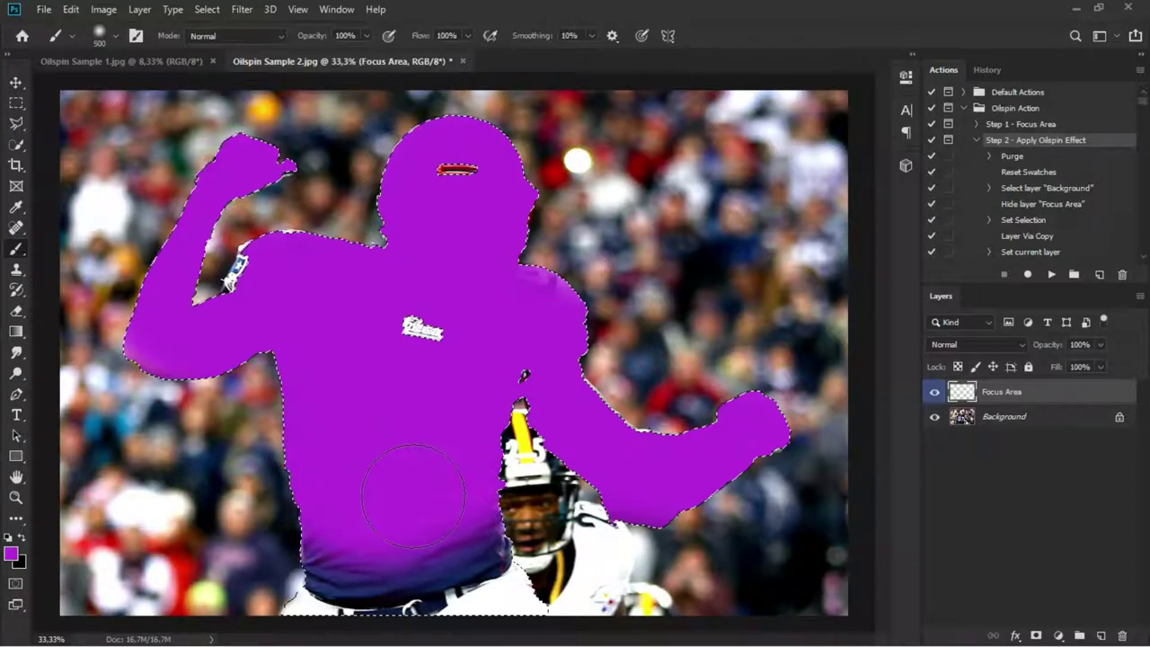
pyautogui.moveTo(360, 559); pyautogui.dragTo(512, 610)
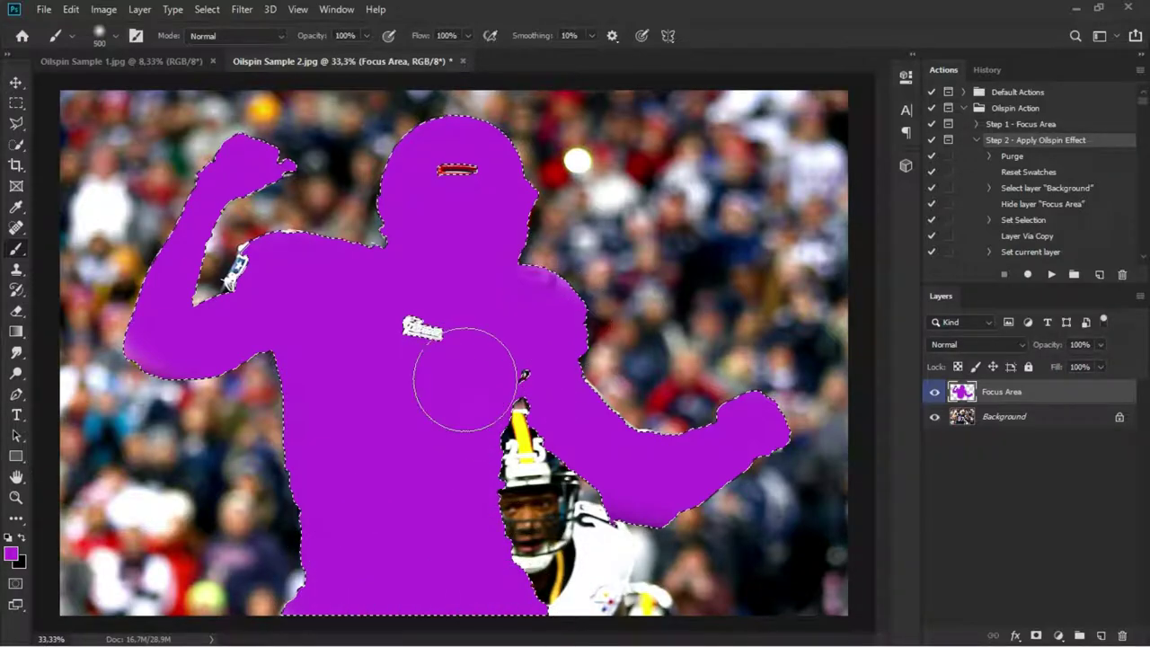
pyautogui.moveTo(321, 290); pyautogui.dragTo(242, 202)
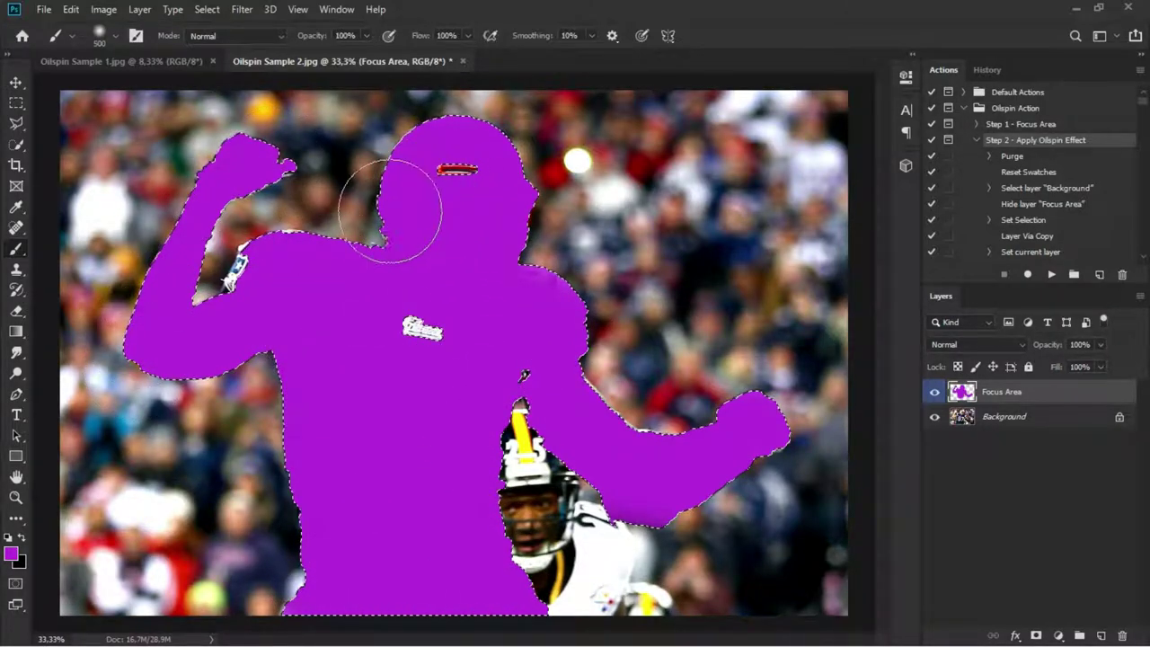
# Briefly revisit Quick Selection on Background, then brush purple over the chest logo and helmet stripe
pyautogui.click(1000, 419)
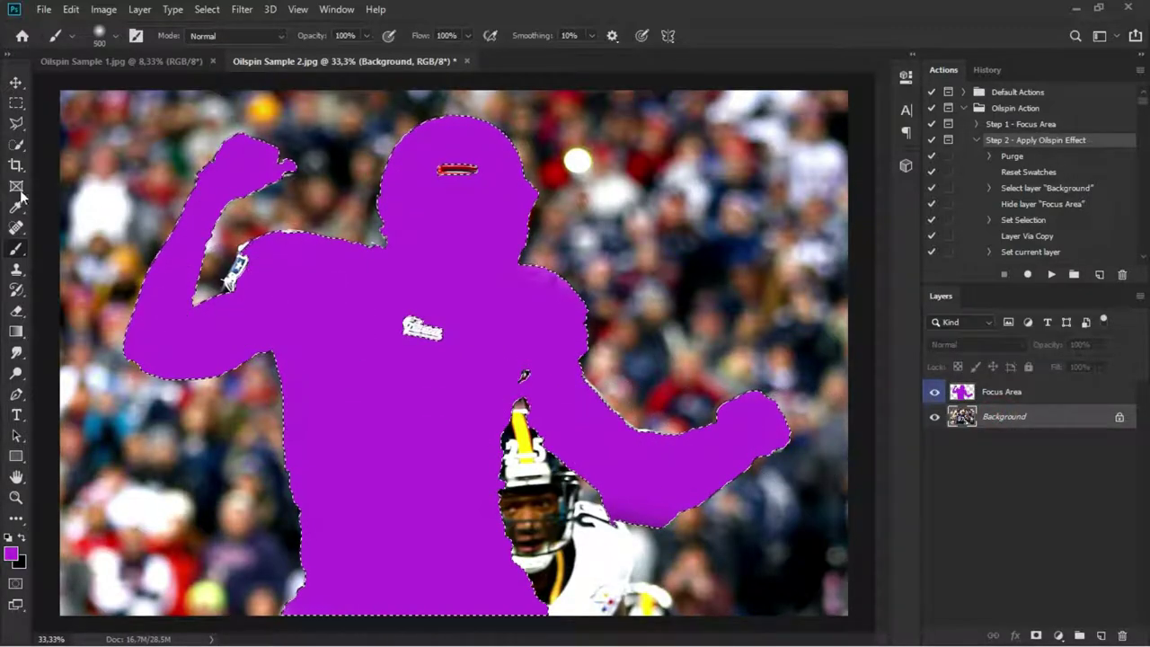
pyautogui.click(17, 146)
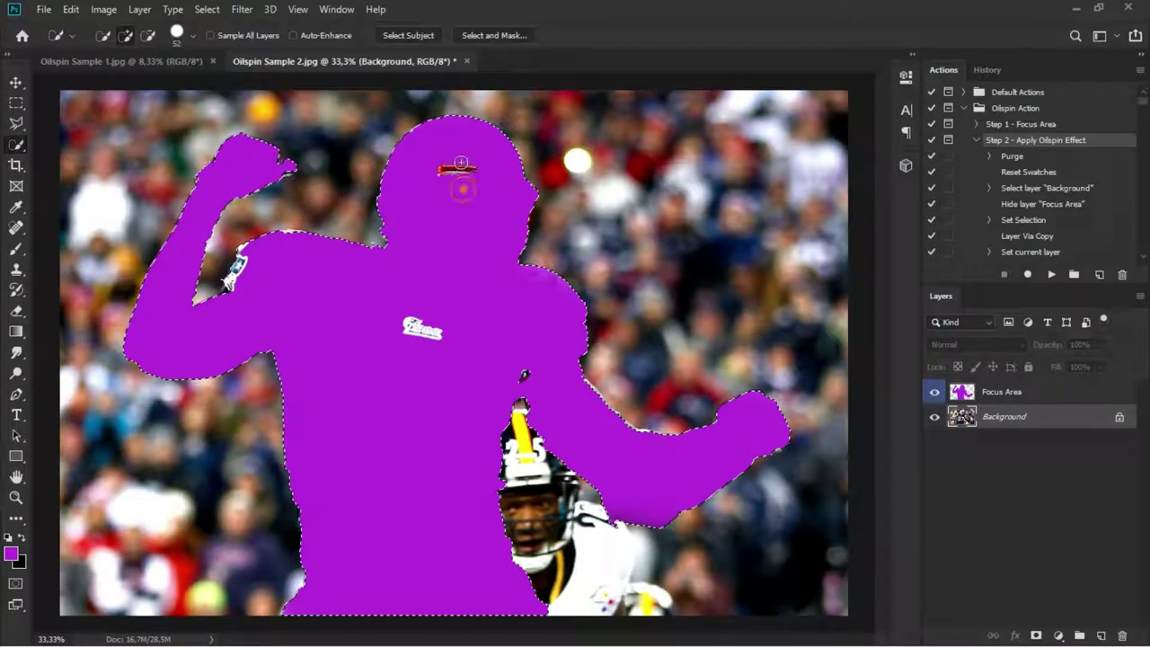
pyautogui.click(995, 398)
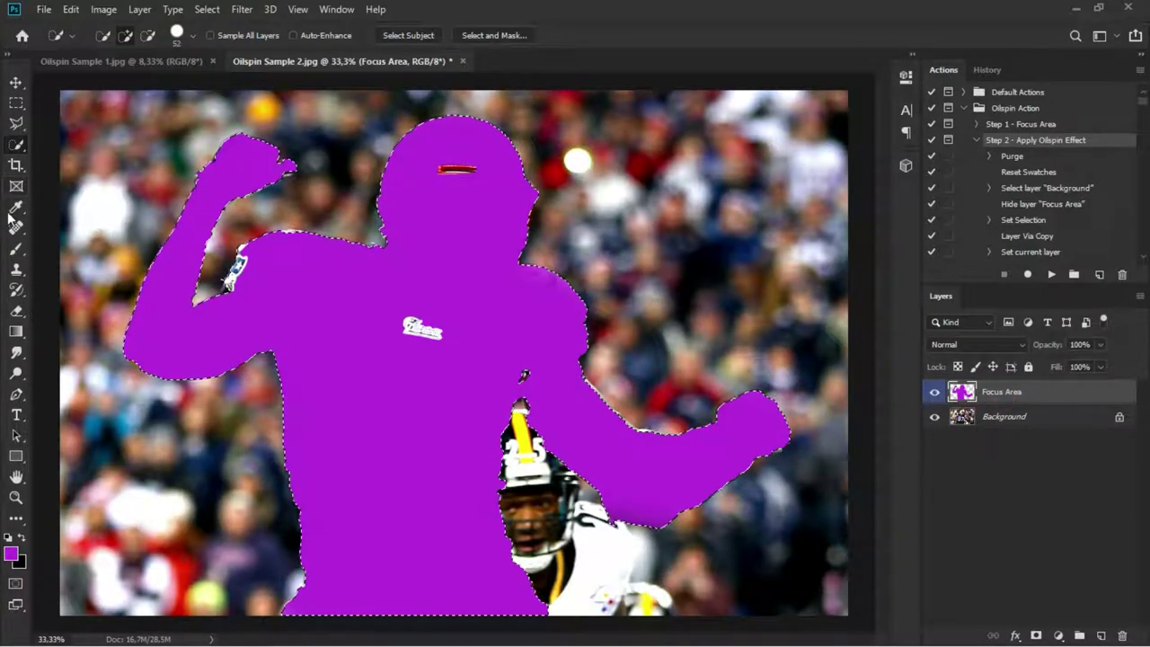
pyautogui.click(18, 249)
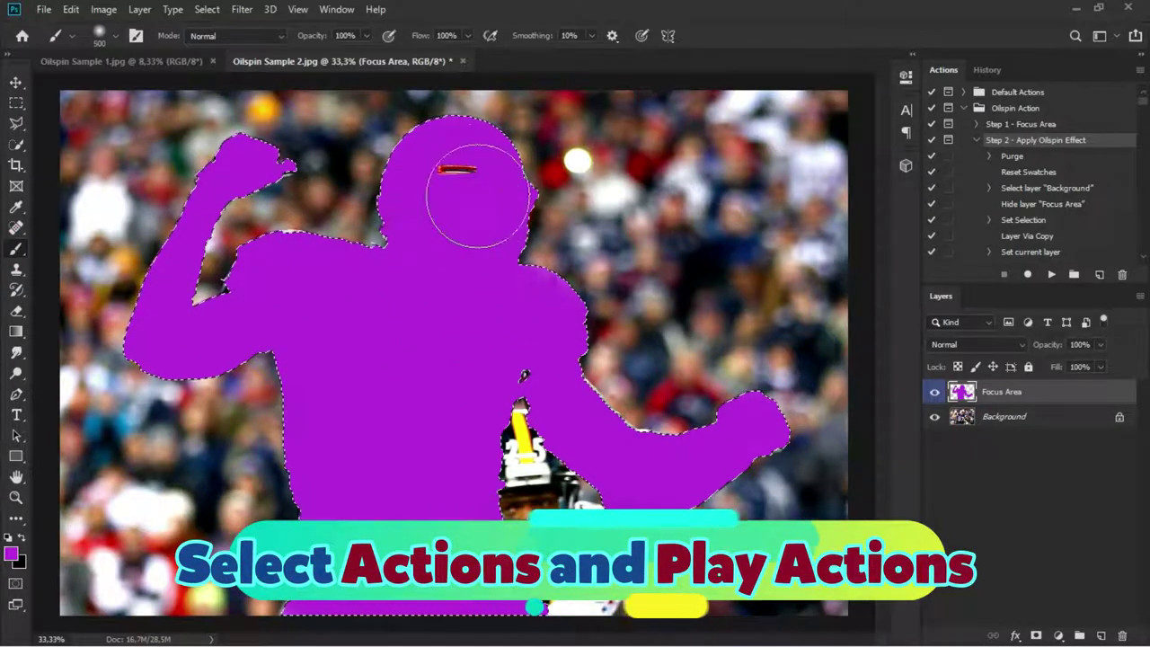
pyautogui.moveTo(436, 323); pyautogui.dragTo(387, 256)
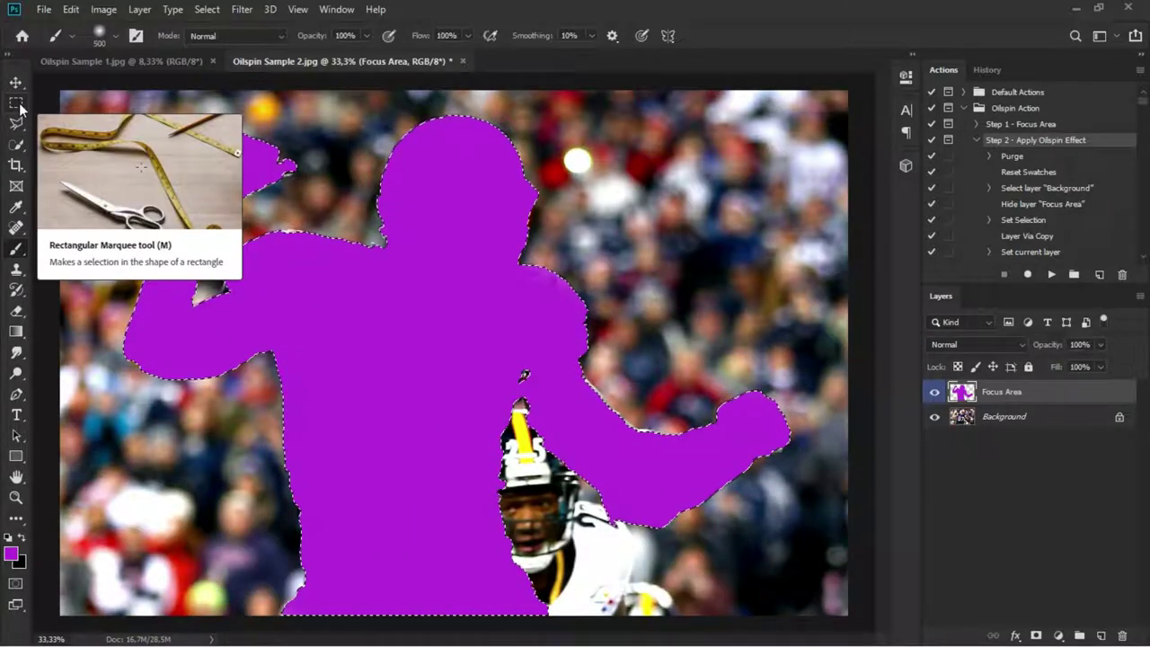
# Deselect, toggle the Focus Area layer to check coverage, then play Step 2 - Apply Oilspin Effect
pyautogui.click(16, 103)
pyautogui.click(116, 168)
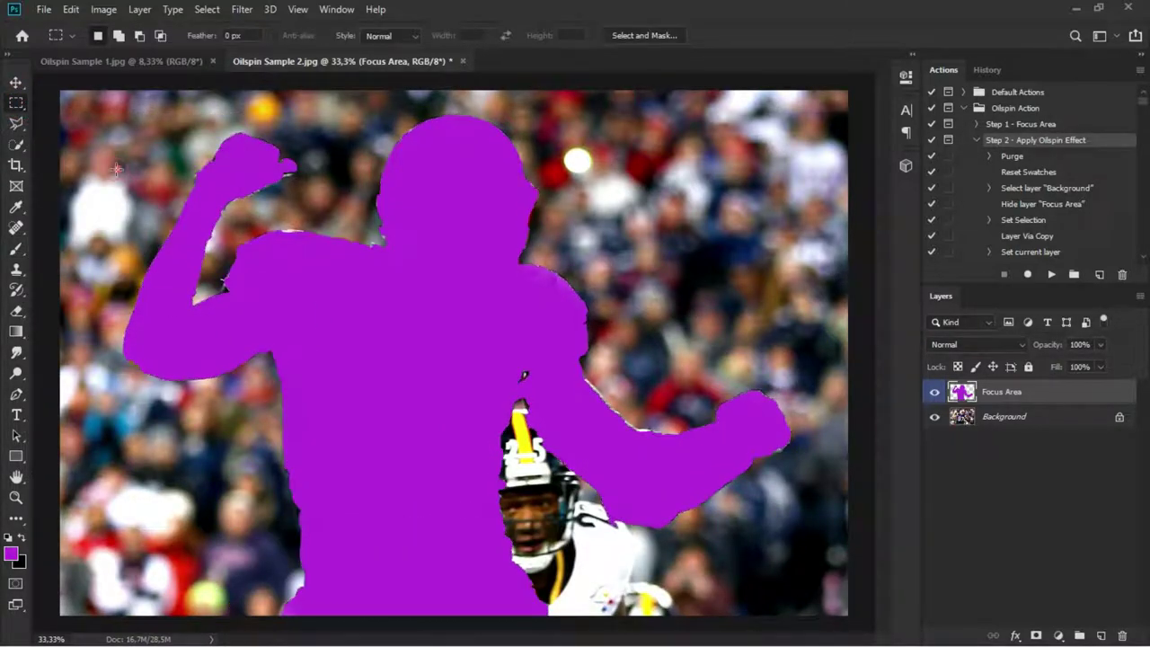
pyautogui.click(936, 392)
pyautogui.click(935, 392)
pyautogui.click(976, 142)
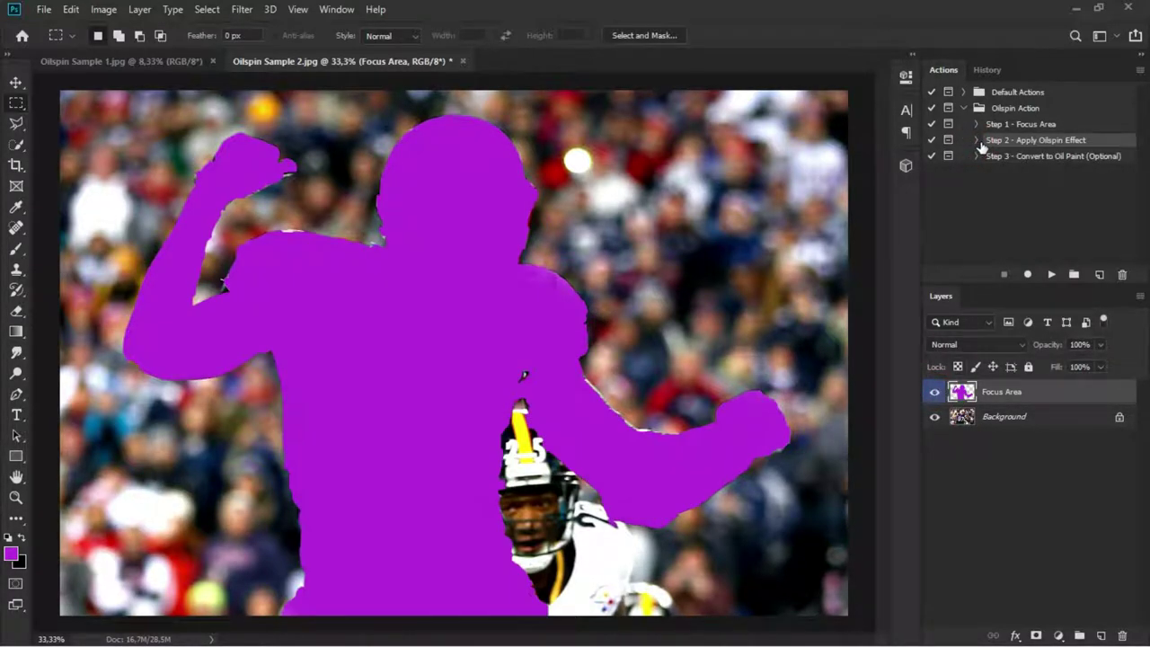
pyautogui.click(977, 141)
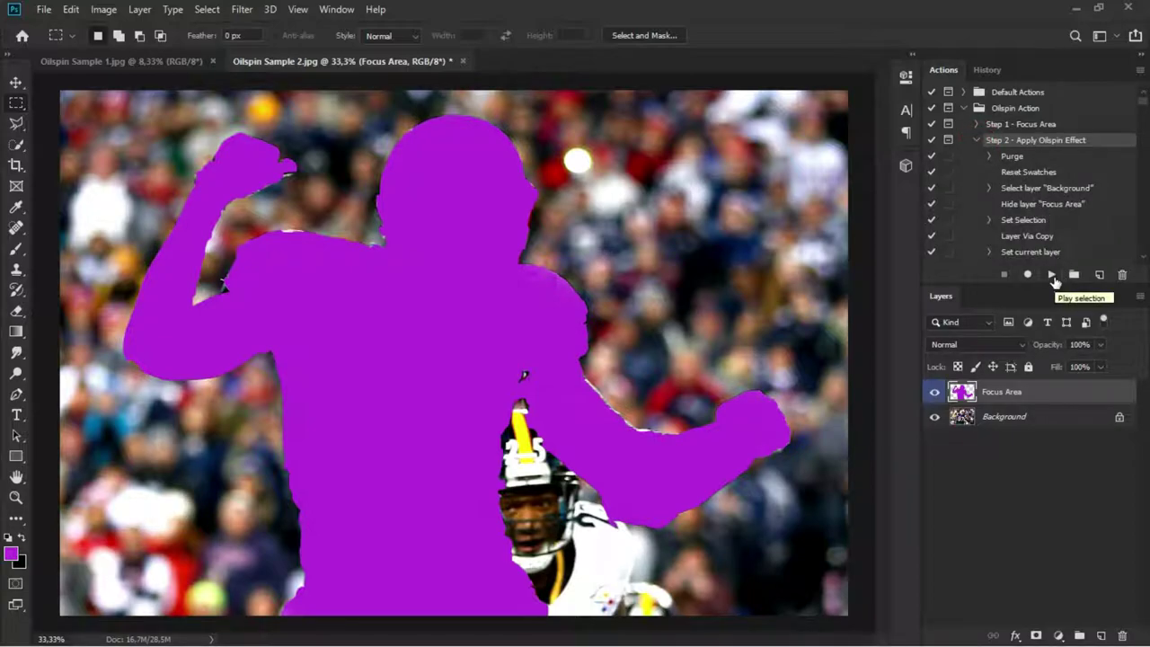
pyautogui.click(1051, 275)
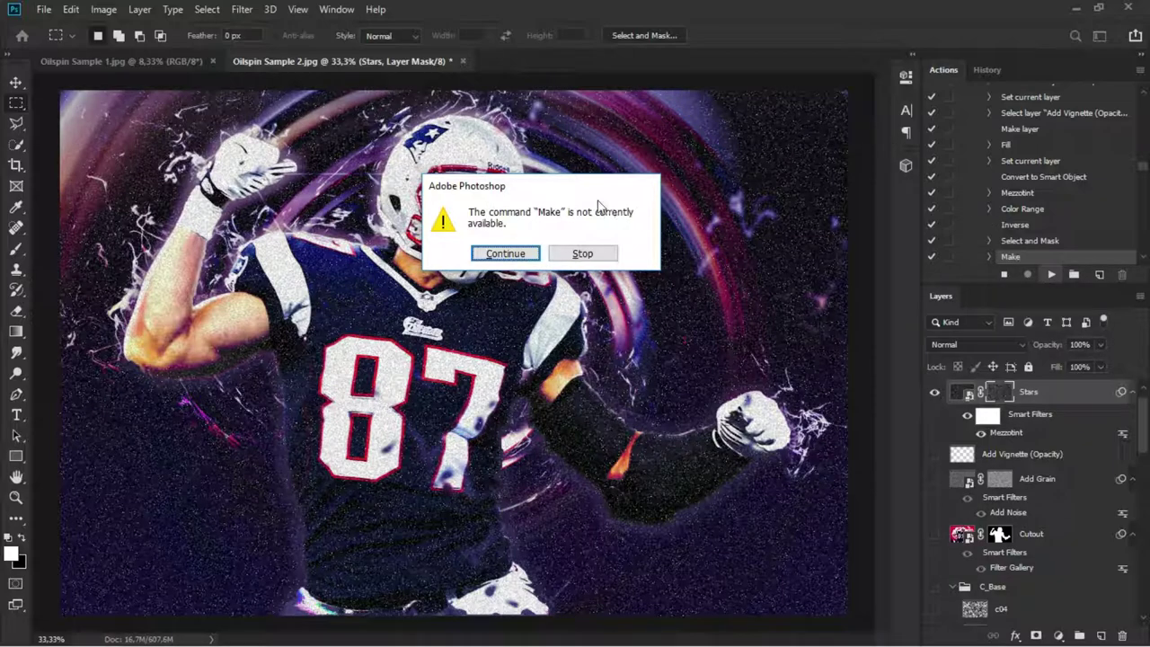
# Move the warning aside and Continue past the 'Make' and 'Oil Paint Plugin' alerts
pyautogui.moveTo(584, 195); pyautogui.dragTo(730, 186)
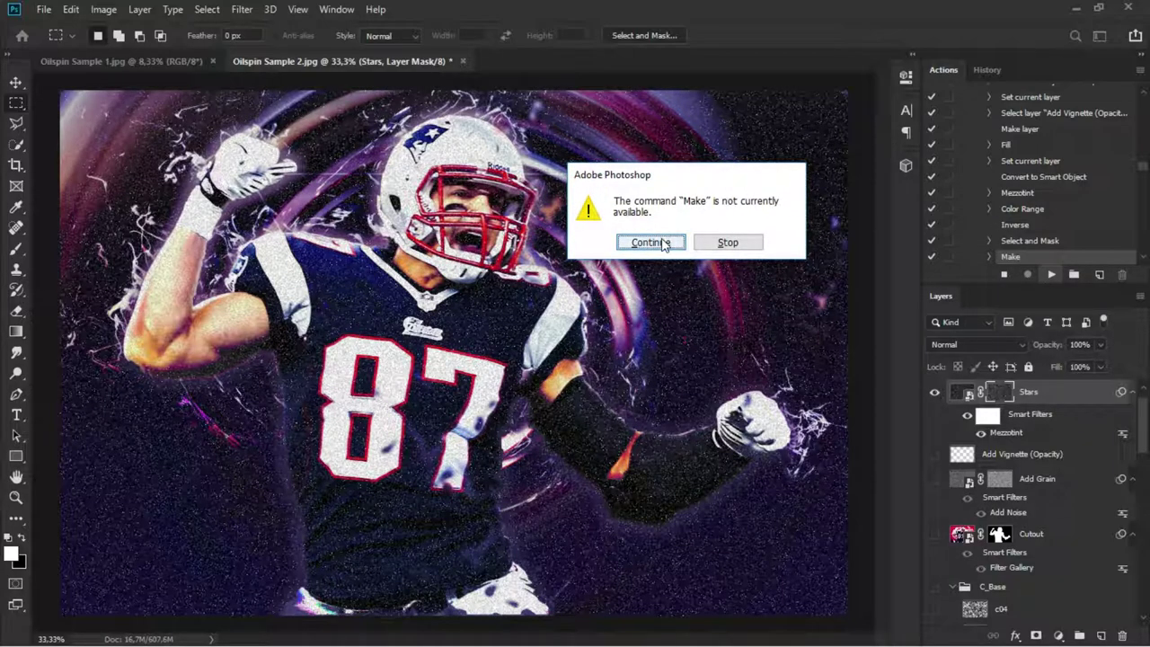
pyautogui.click(663, 245)
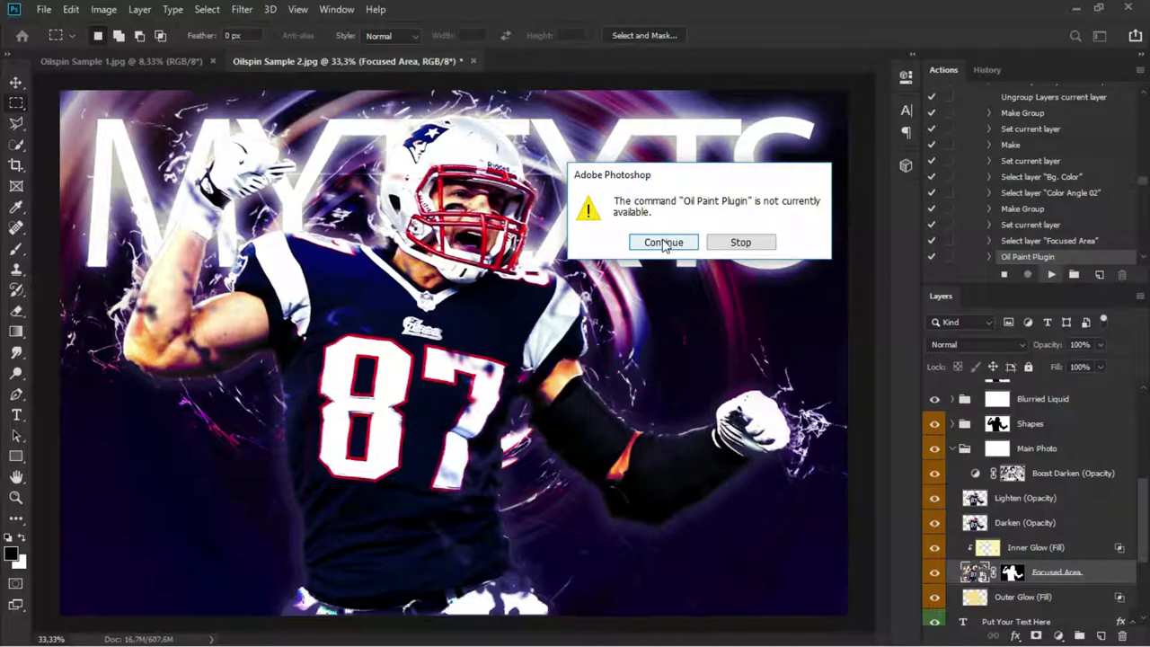
pyautogui.click(662, 243)
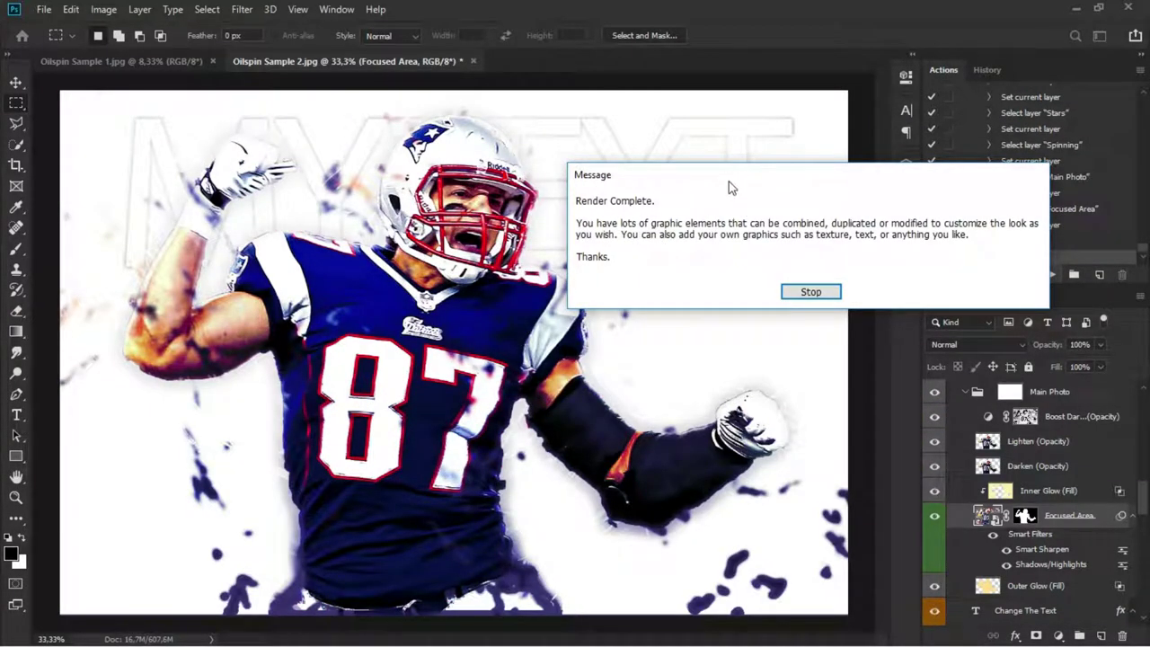
# Move the Render Complete message aside and stop it, leaving the white splash poster of the player
pyautogui.moveTo(759, 175); pyautogui.dragTo(637, 182)
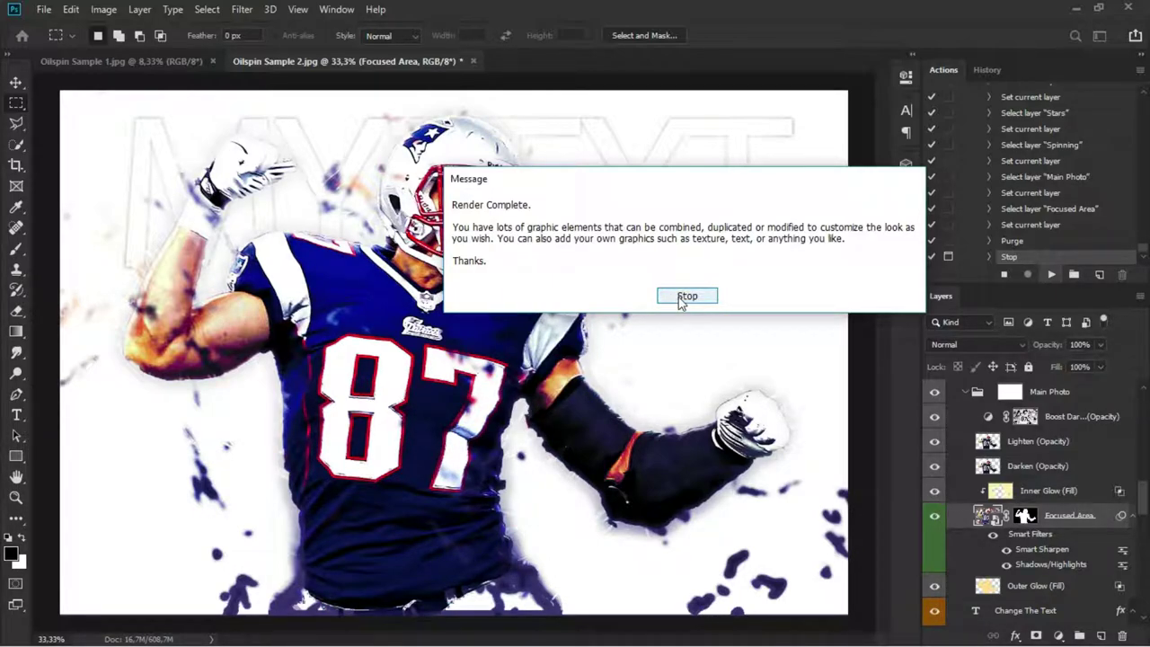
pyautogui.click(680, 298)
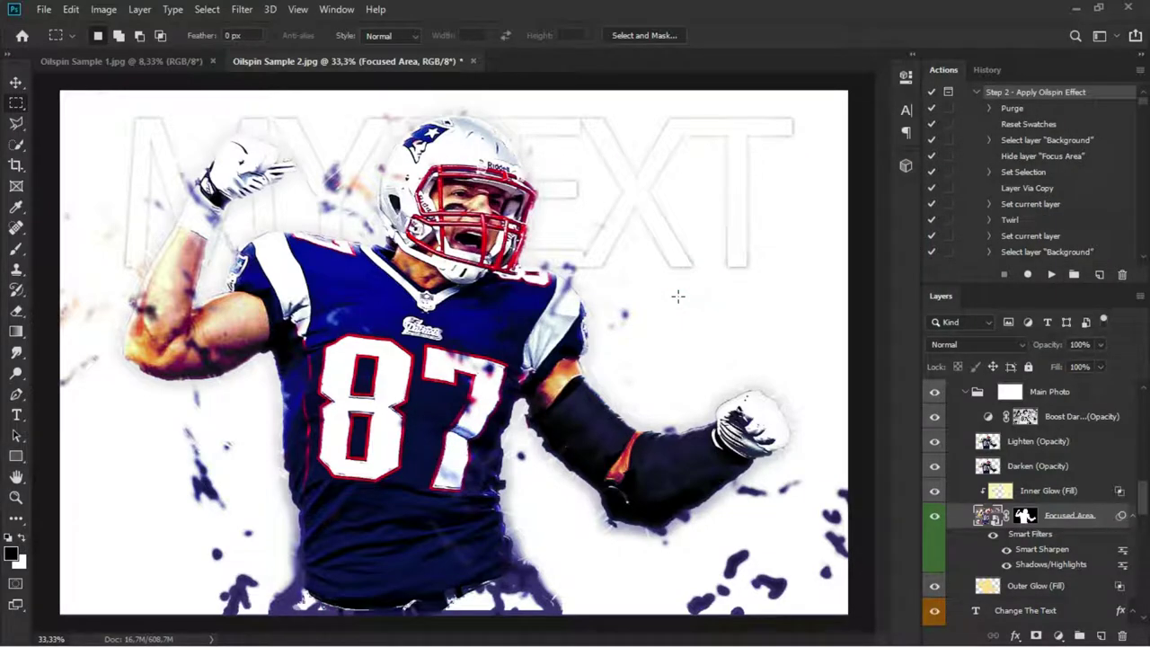
# Collapse Step 2 and expand Step 3, Convert to Oil Paint, in the Actions panel
pyautogui.click(976, 91)
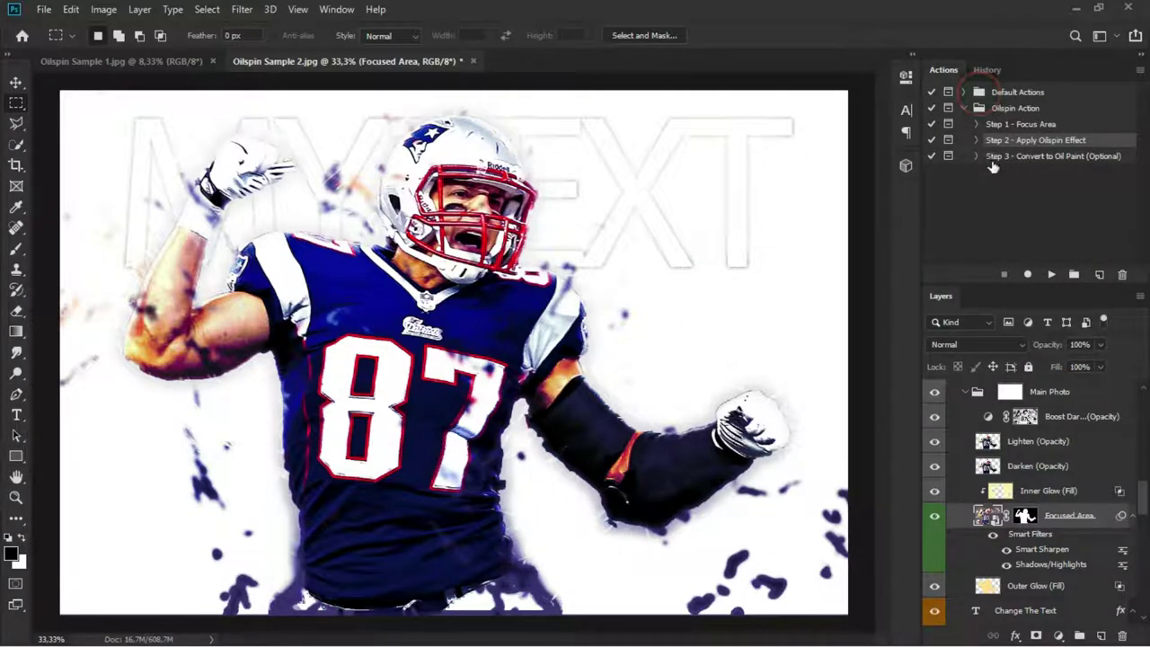
pyautogui.click(980, 156)
pyautogui.click(977, 158)
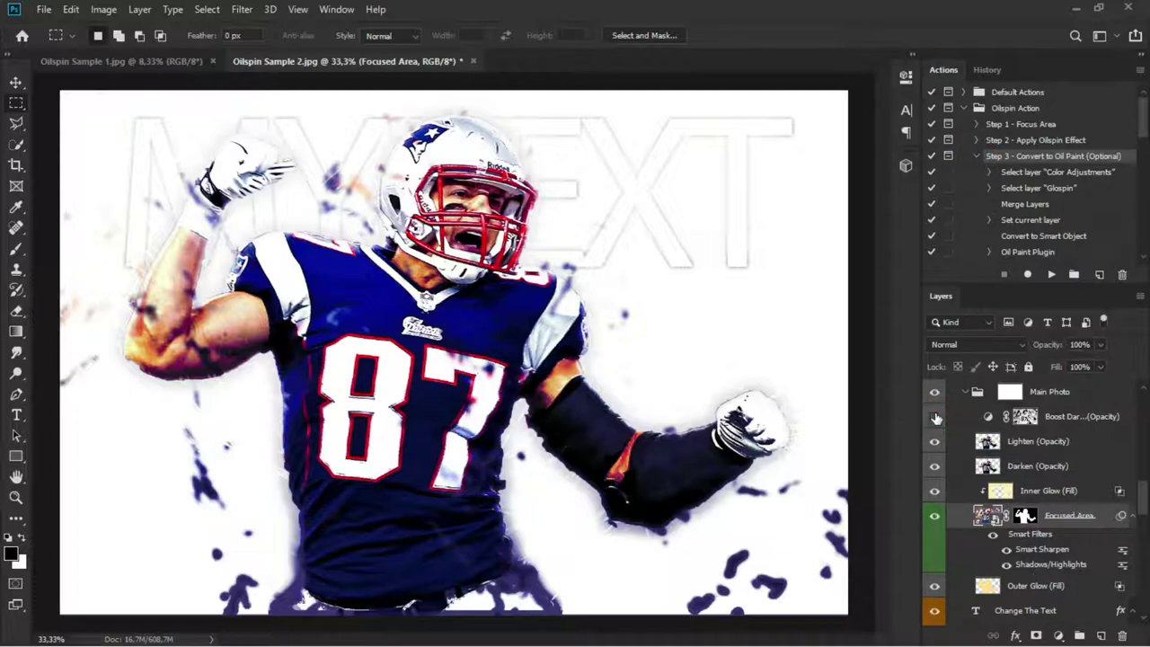
# Find the MY TEXT title layer by toggling its visibility, then select Change The Text
pyautogui.click(935, 417)
pyautogui.scroll(-2, 943, 526)
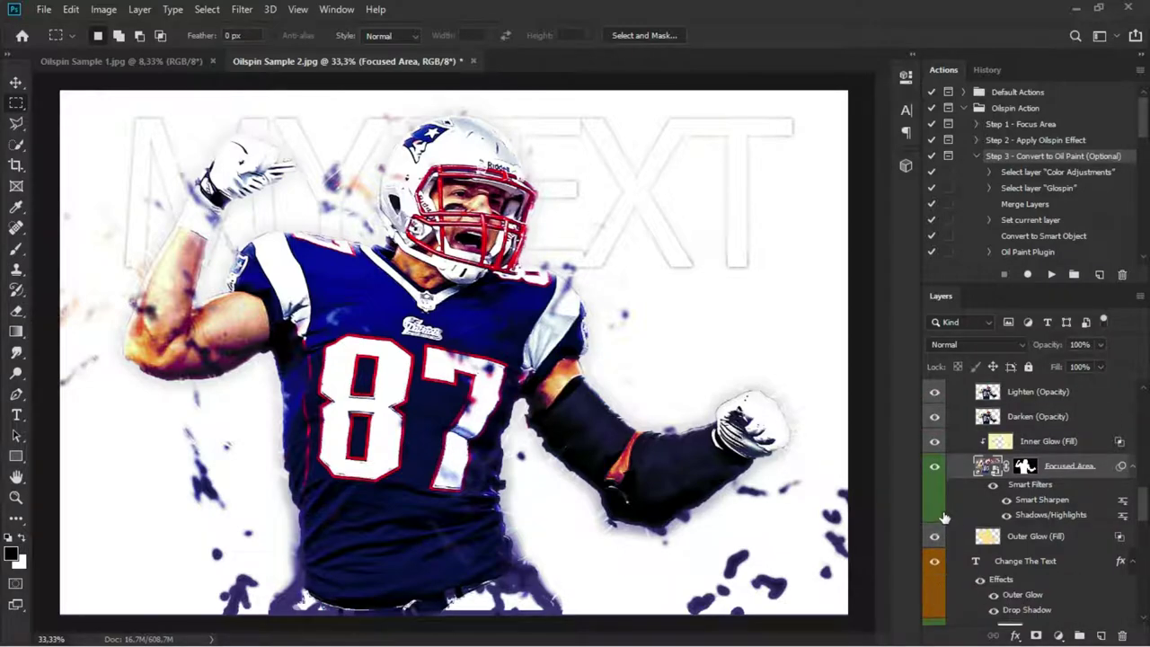
pyautogui.scroll(-1, 943, 521)
pyautogui.scroll(-1, 943, 521)
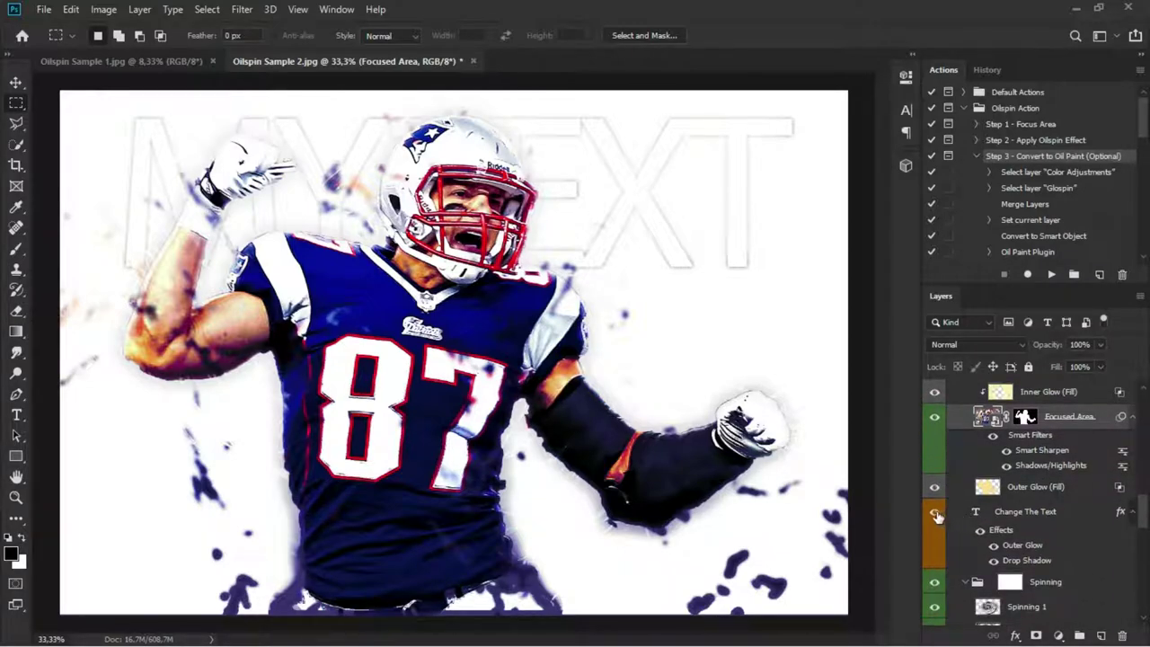
pyautogui.click(935, 512)
pyautogui.click(935, 512)
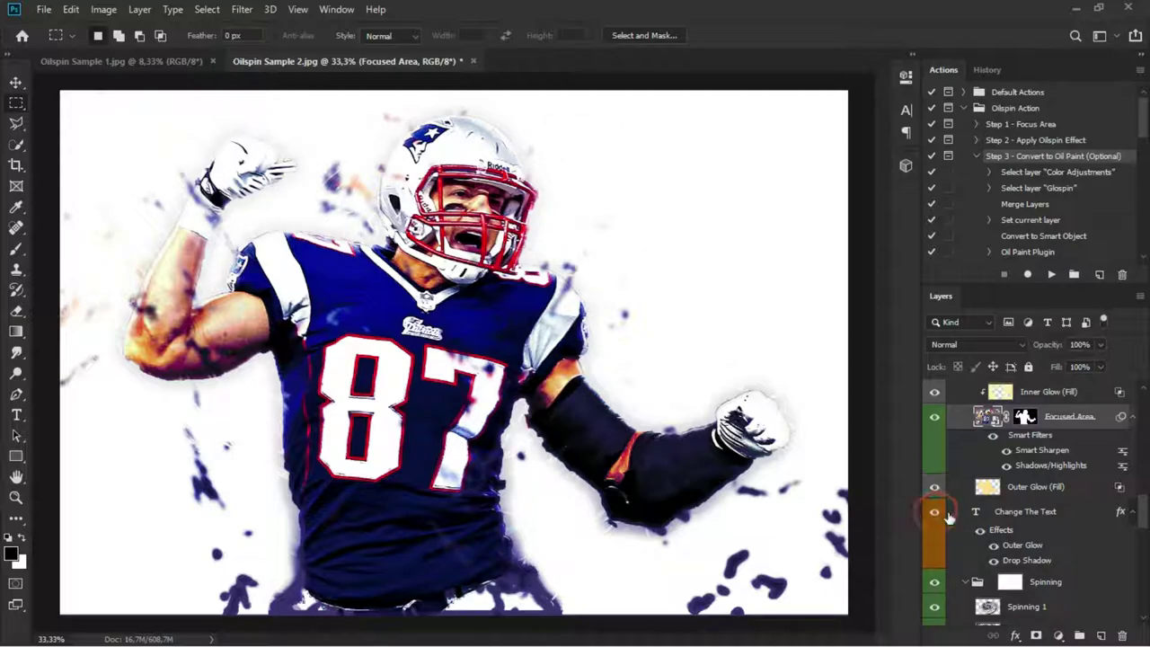
pyautogui.click(1013, 516)
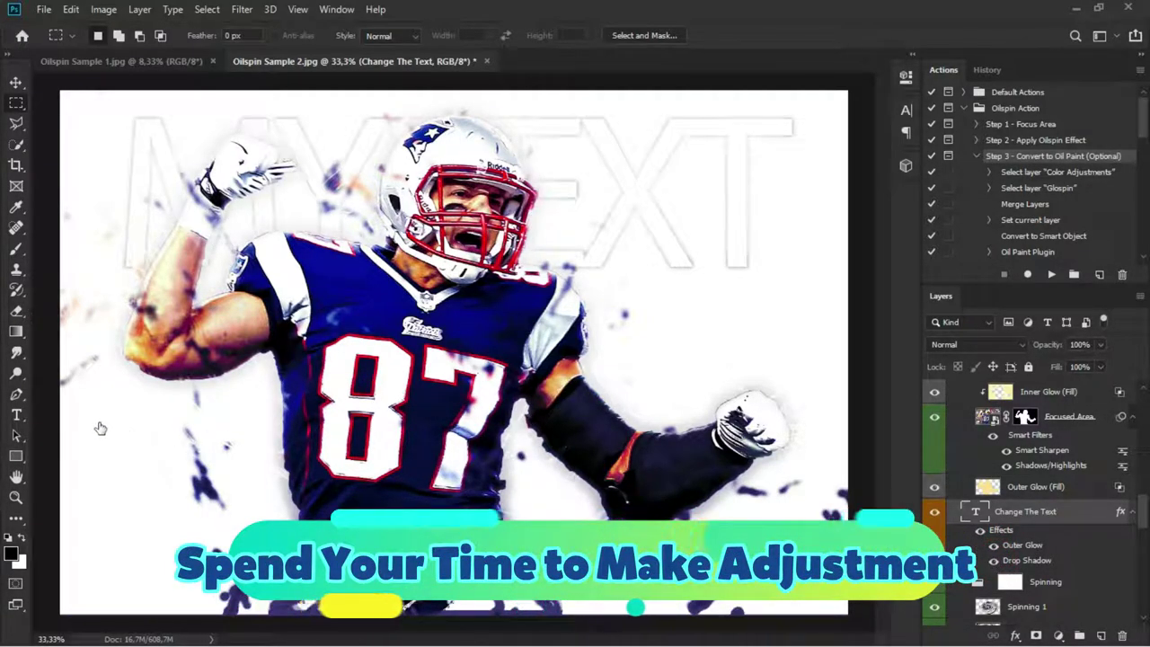
# Retype the title from MY TEXT to GLORIOUS with the Horizontal Type Tool and commit
pyautogui.click(16, 416)
pyautogui.moveTo(128, 200); pyautogui.dragTo(749, 188)
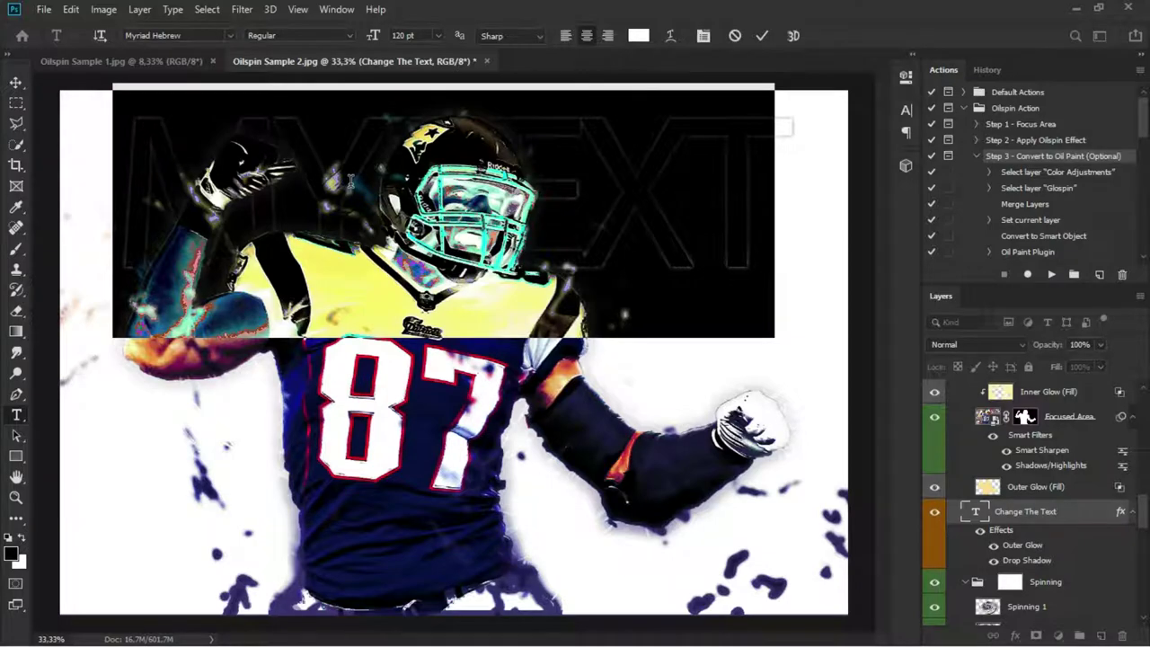
pyautogui.press('BackSpace')
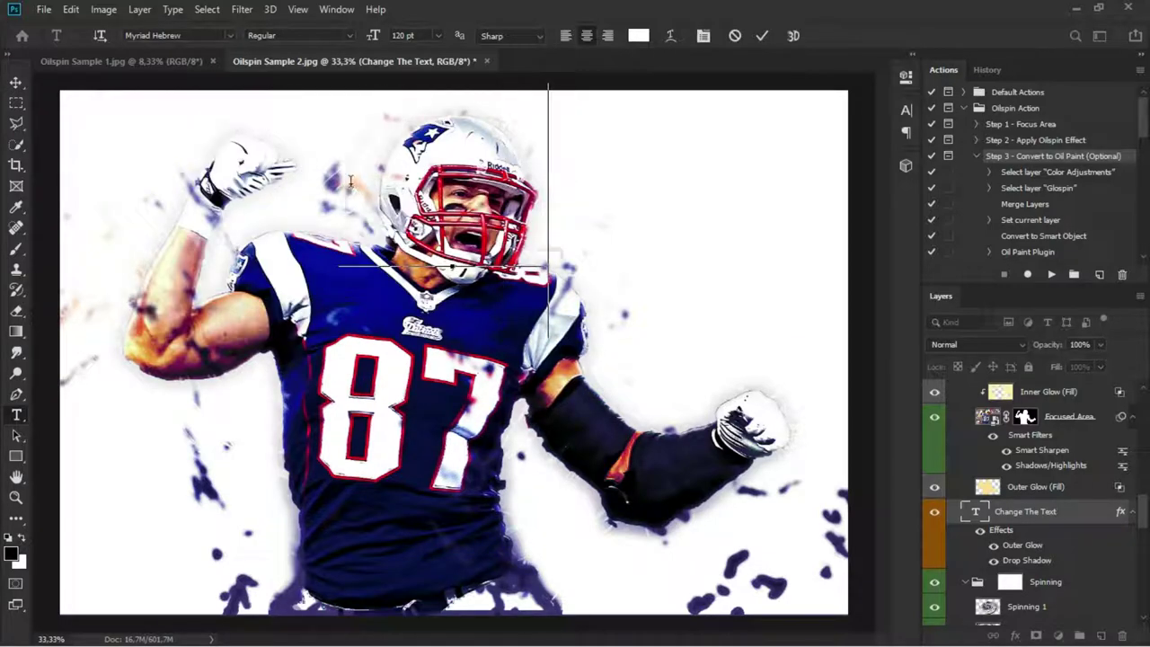
pyautogui.write('GRONKORIO')
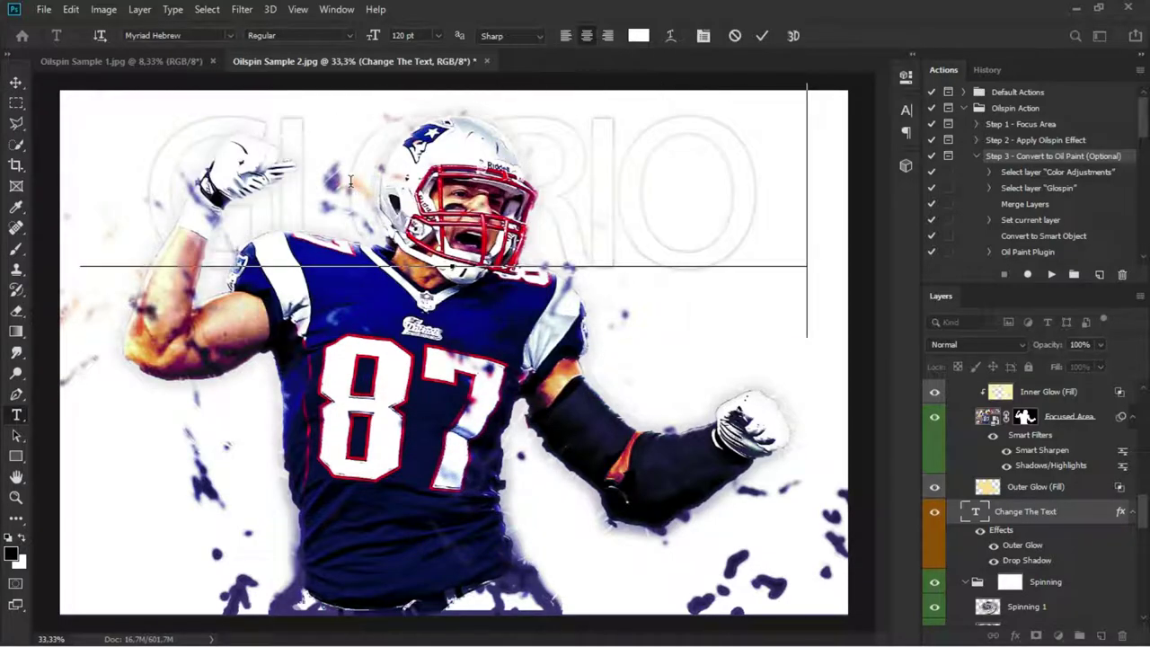
pyautogui.write('US')
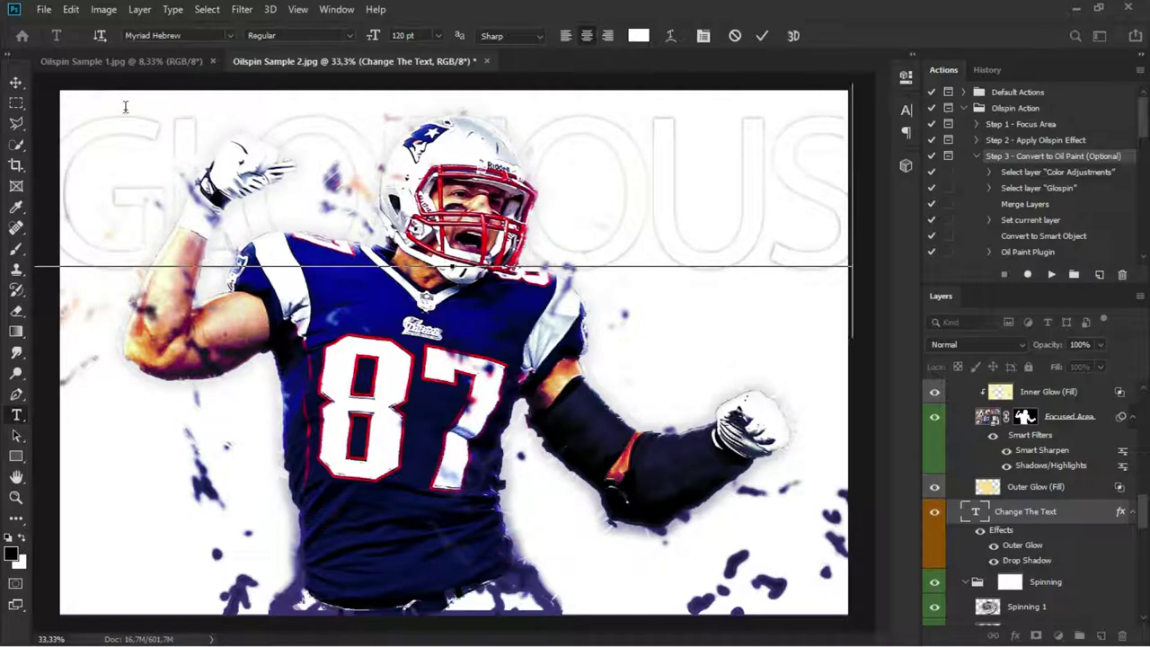
pyautogui.click(761, 36)
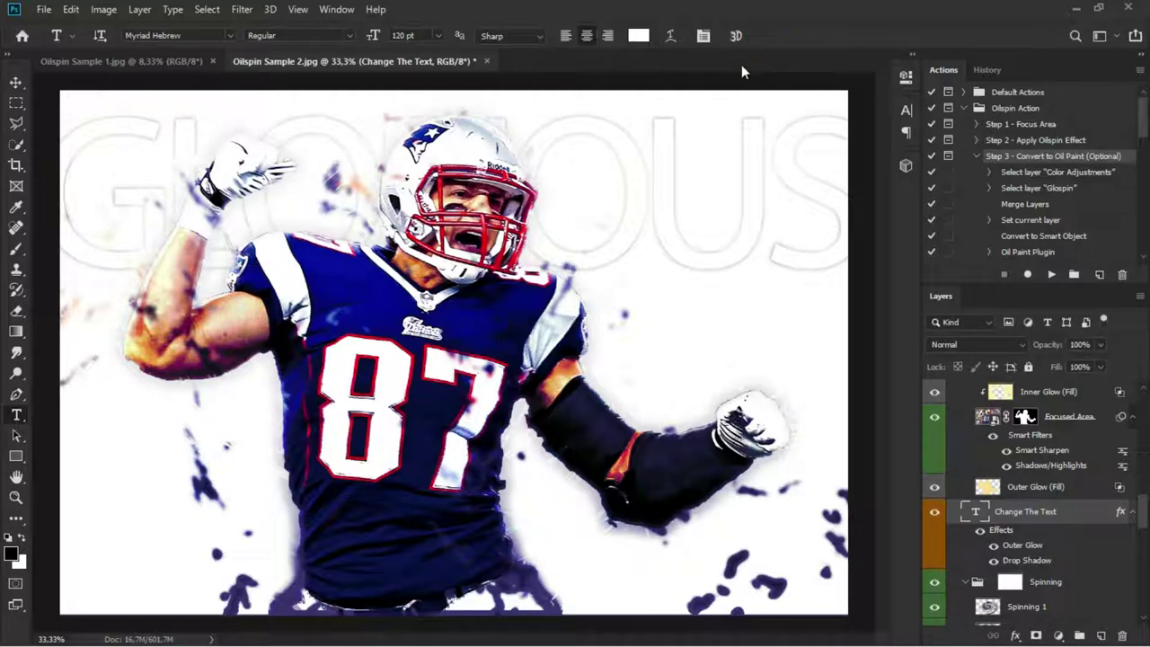
# Free-transform the GLORIOUS title down to about 92% and apply it
pyautogui.hotkey('ctrl', 't')
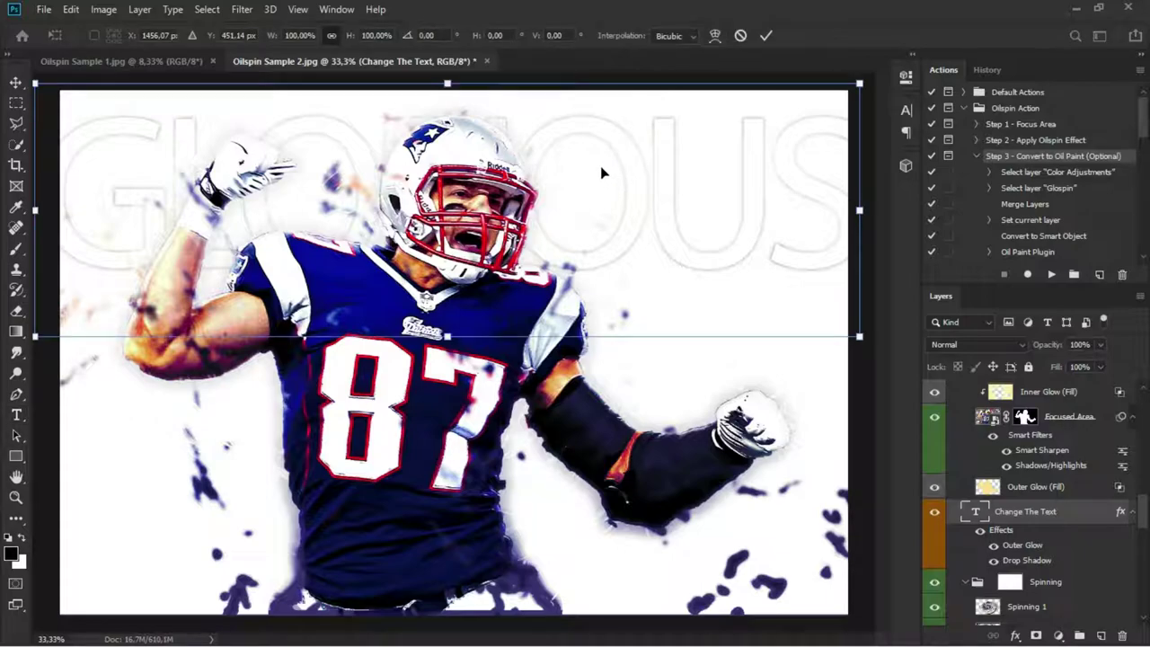
pyautogui.moveTo(446, 338); pyautogui.dragTo(445, 316)
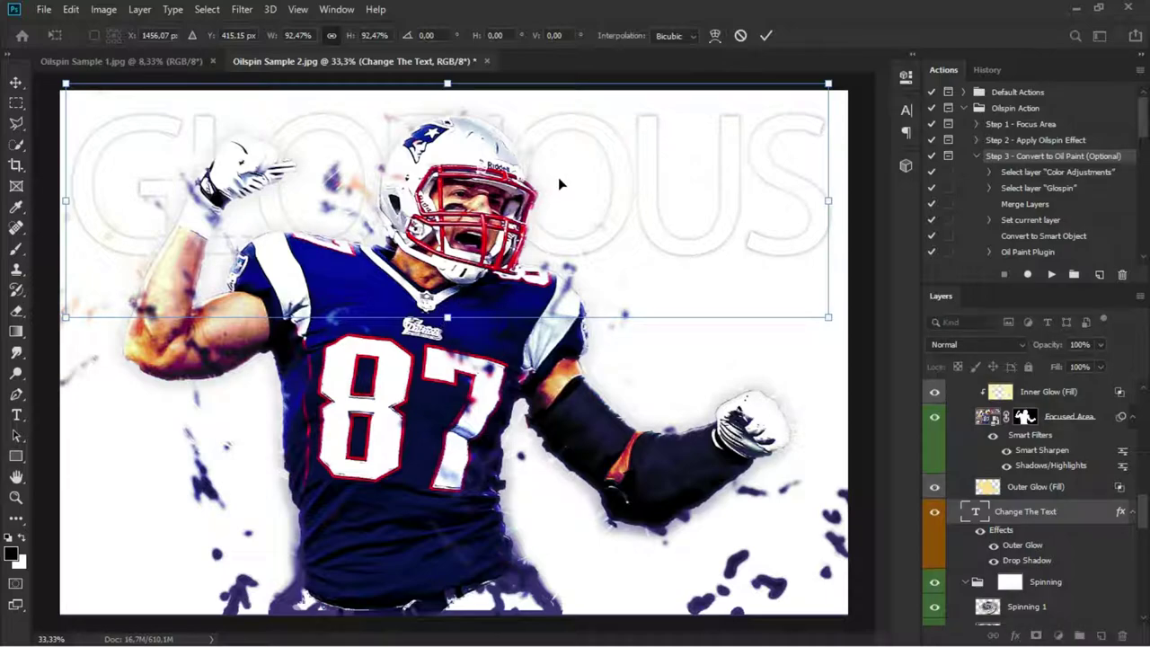
pyautogui.click(769, 35)
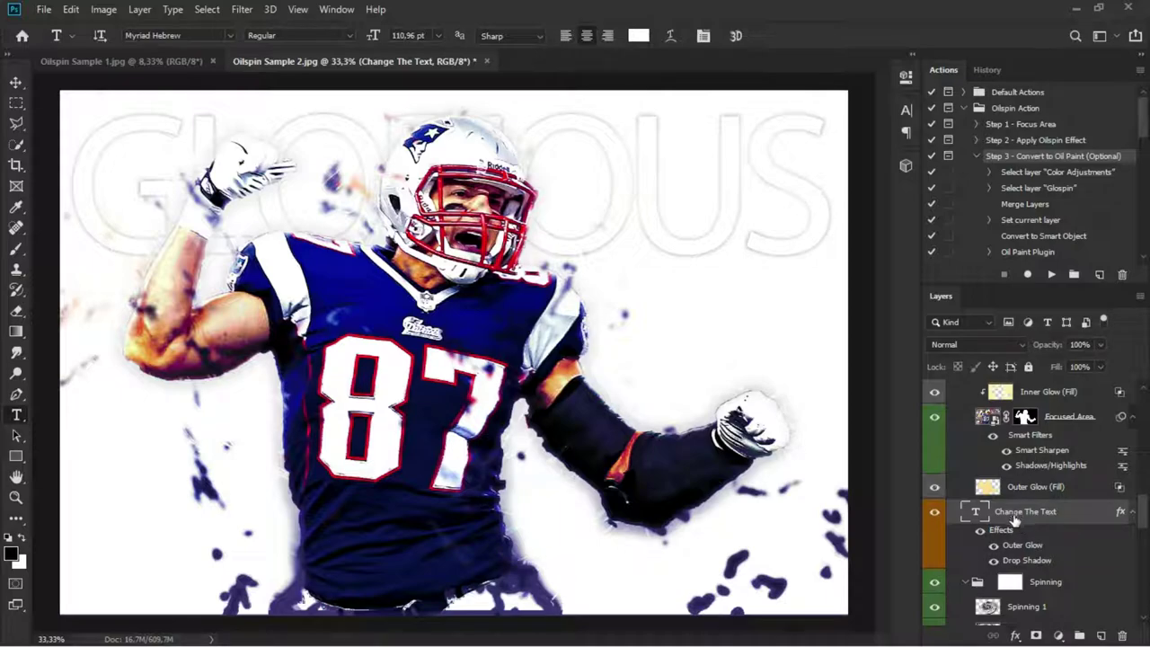
pyautogui.scroll(-2, 1013, 521)
pyautogui.click(934, 532)
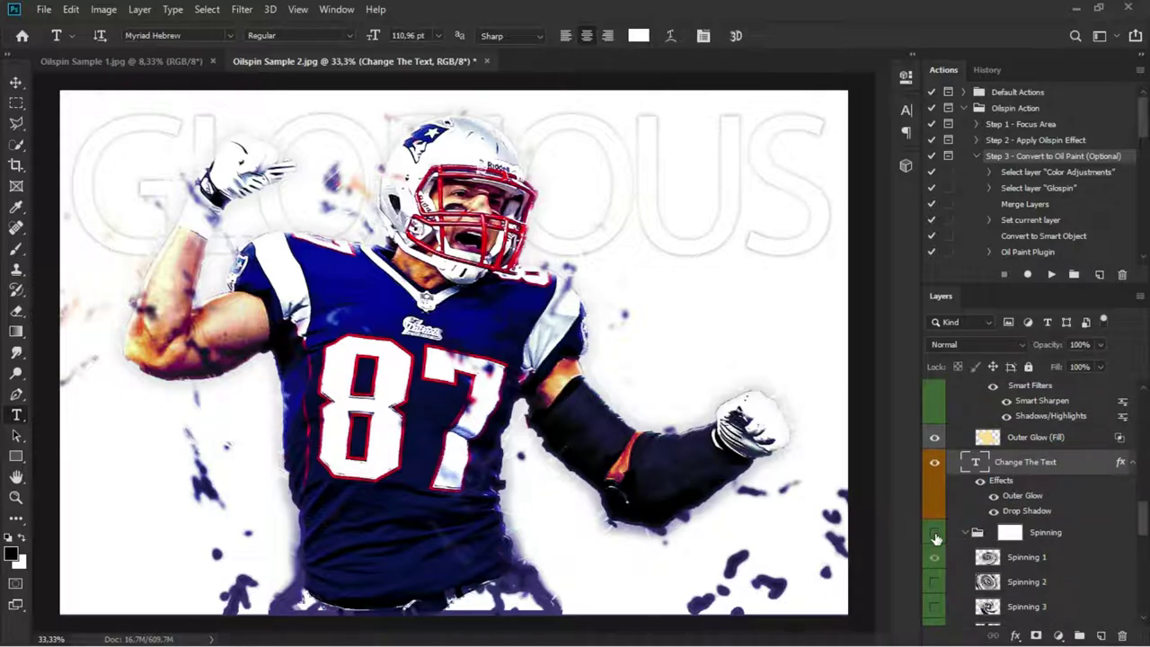
pyautogui.click(934, 532)
pyautogui.click(935, 582)
pyautogui.click(935, 583)
pyautogui.click(935, 606)
pyautogui.click(935, 607)
pyautogui.moveTo(1142, 521); pyautogui.dragTo(1143, 597)
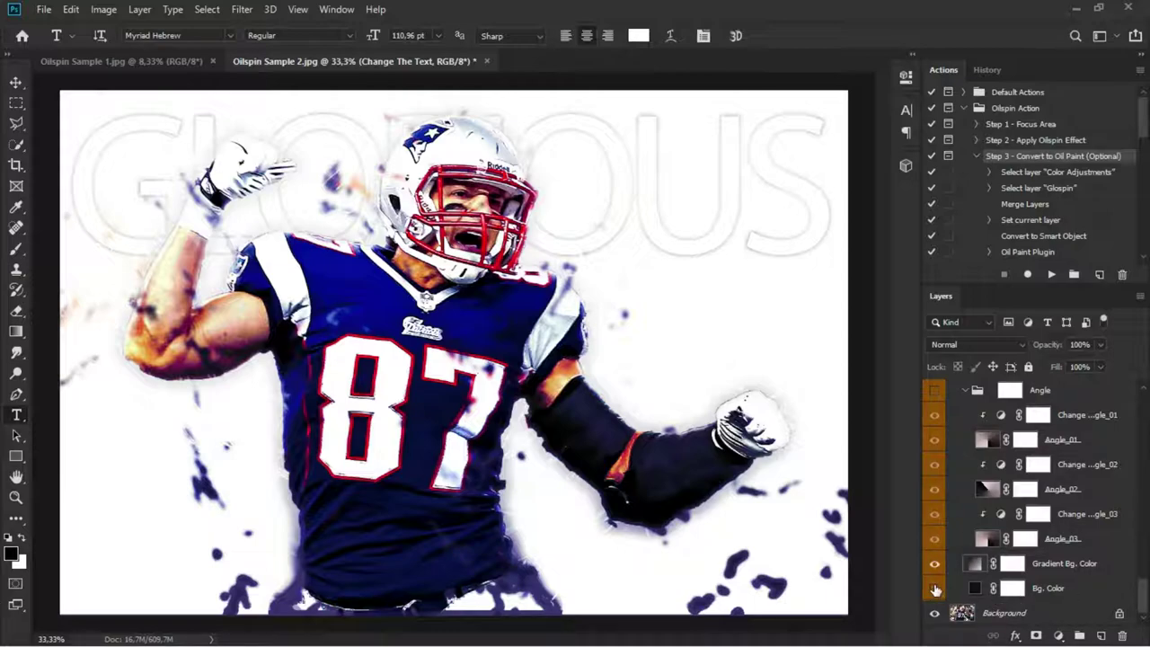
pyautogui.click(934, 563)
pyautogui.click(934, 391)
pyautogui.moveTo(1145, 590); pyautogui.dragTo(1140, 554)
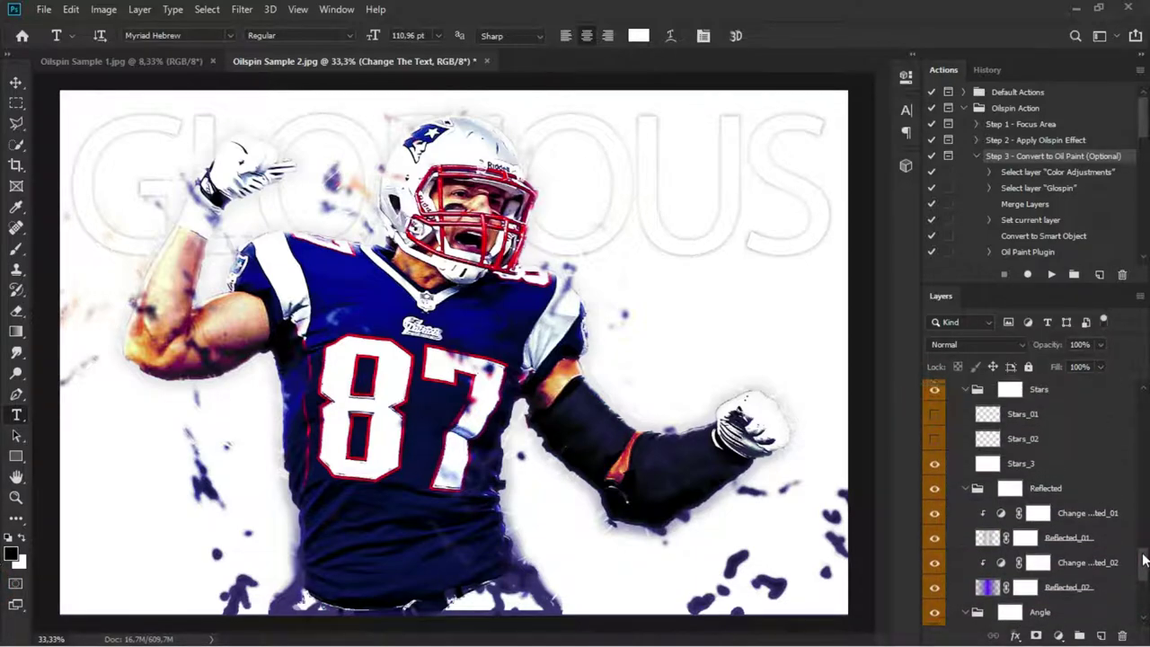
pyautogui.click(930, 501)
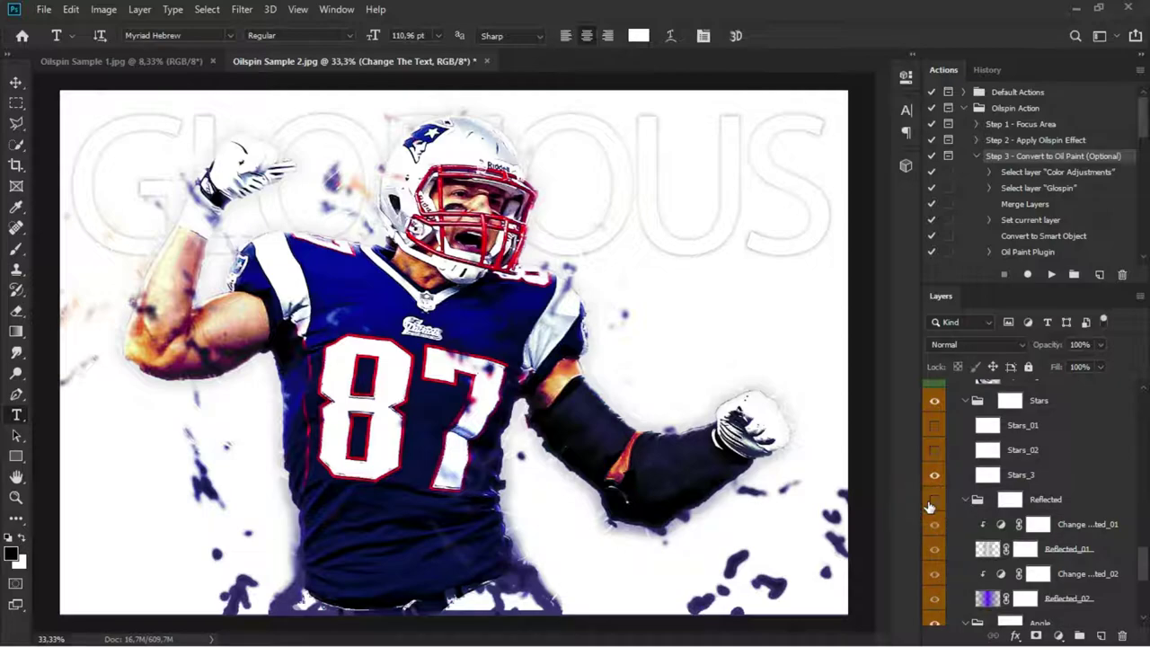
pyautogui.click(931, 499)
pyautogui.click(937, 452)
pyautogui.click(934, 420)
pyautogui.moveTo(1147, 563); pyautogui.dragTo(1144, 485)
pyautogui.click(934, 446)
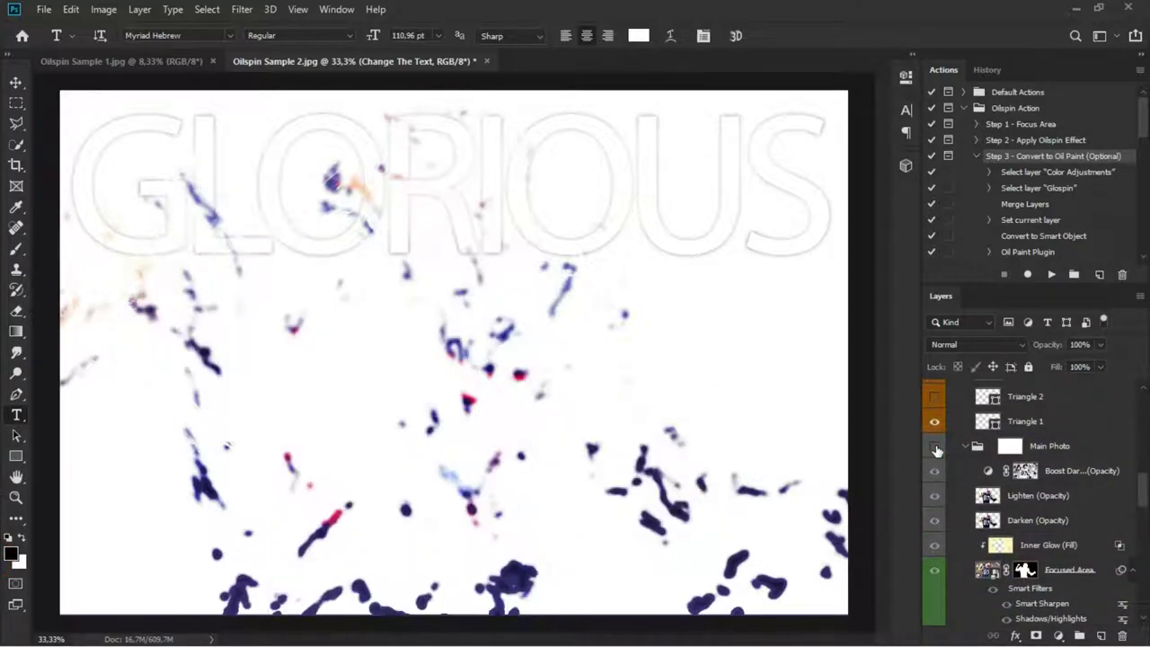
pyautogui.click(935, 447)
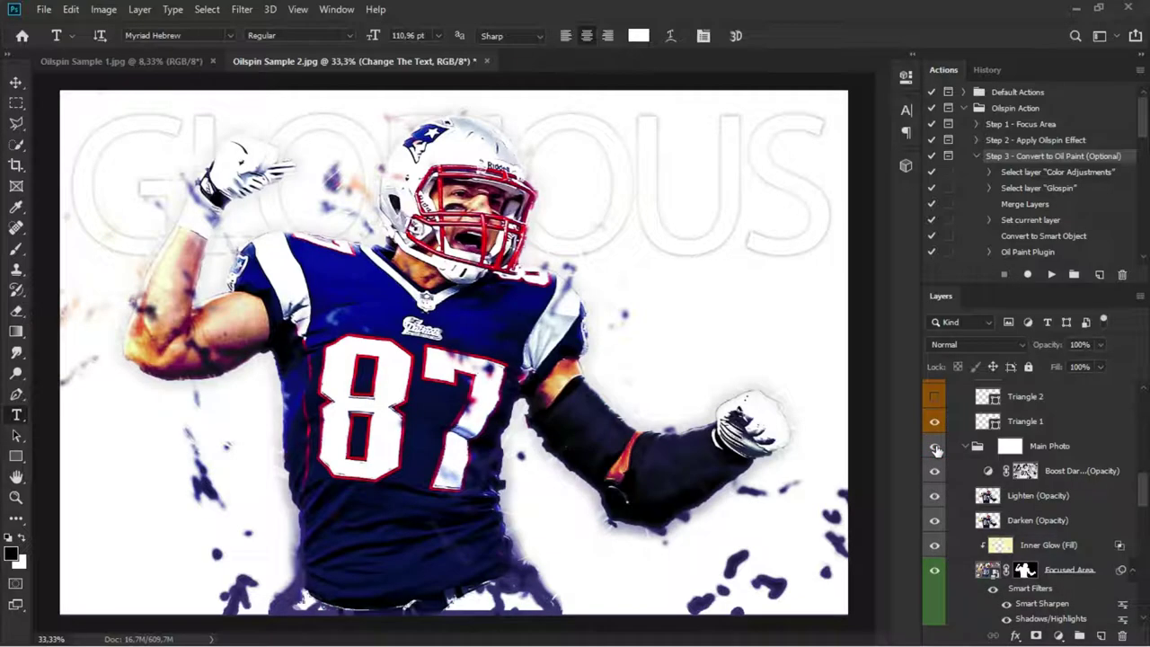
pyautogui.click(937, 398)
pyautogui.moveTo(1146, 486); pyautogui.dragTo(1140, 444)
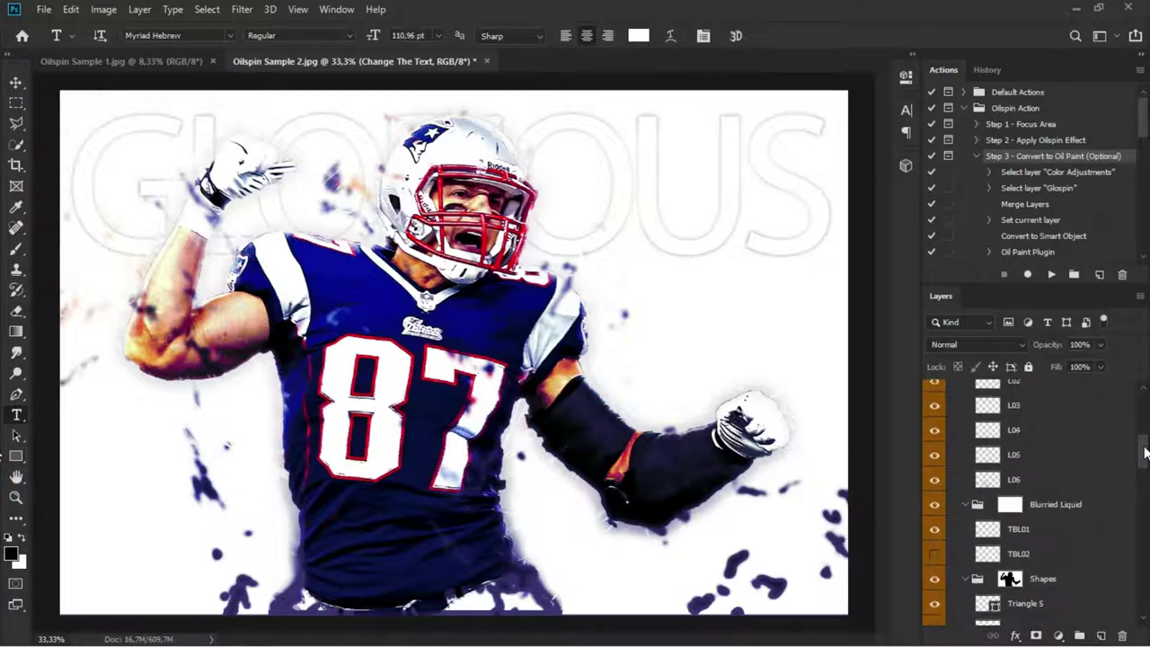
pyautogui.click(934, 520)
pyautogui.click(935, 516)
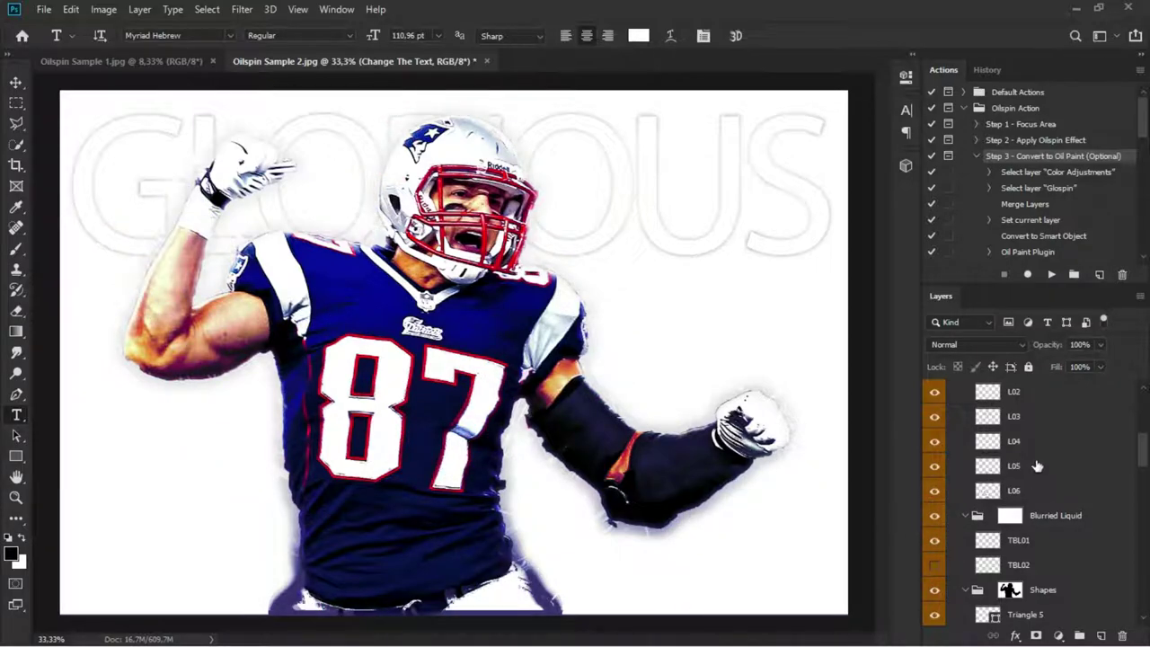
pyautogui.scroll(1, 1037, 465)
pyautogui.scroll(2, 1037, 466)
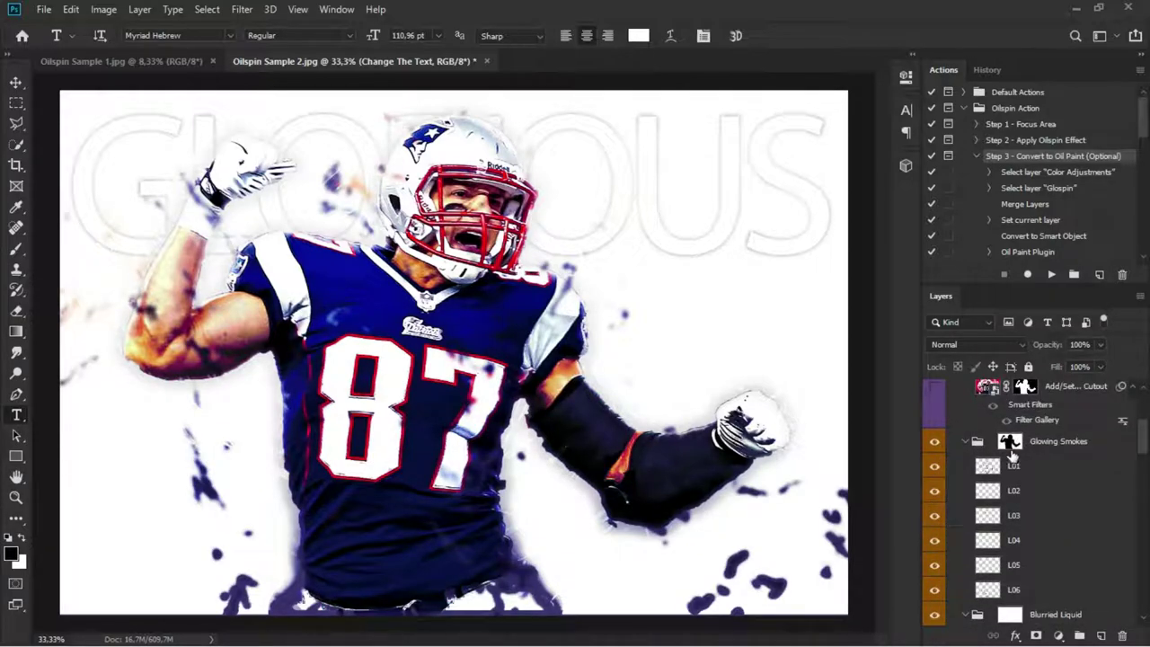
pyautogui.scroll(2, 1006, 456)
pyautogui.scroll(2, 1004, 456)
pyautogui.scroll(1, 1004, 456)
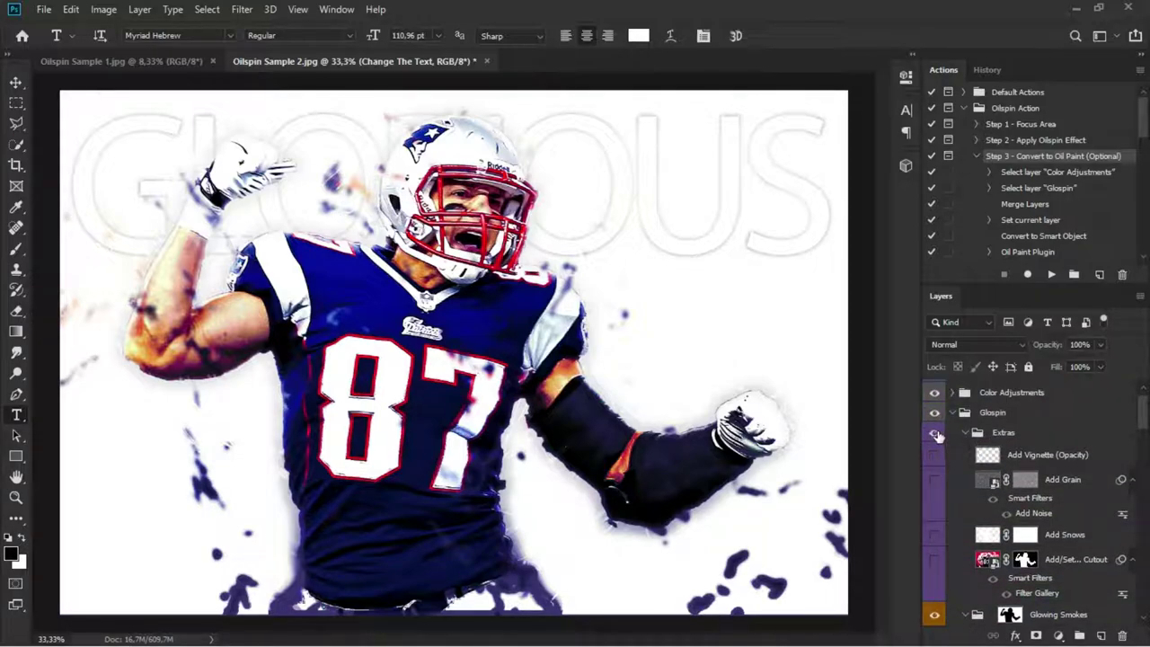
# Compare the Glospin group off and on, then expand Glospin and its Color Adjustments group
pyautogui.click(935, 413)
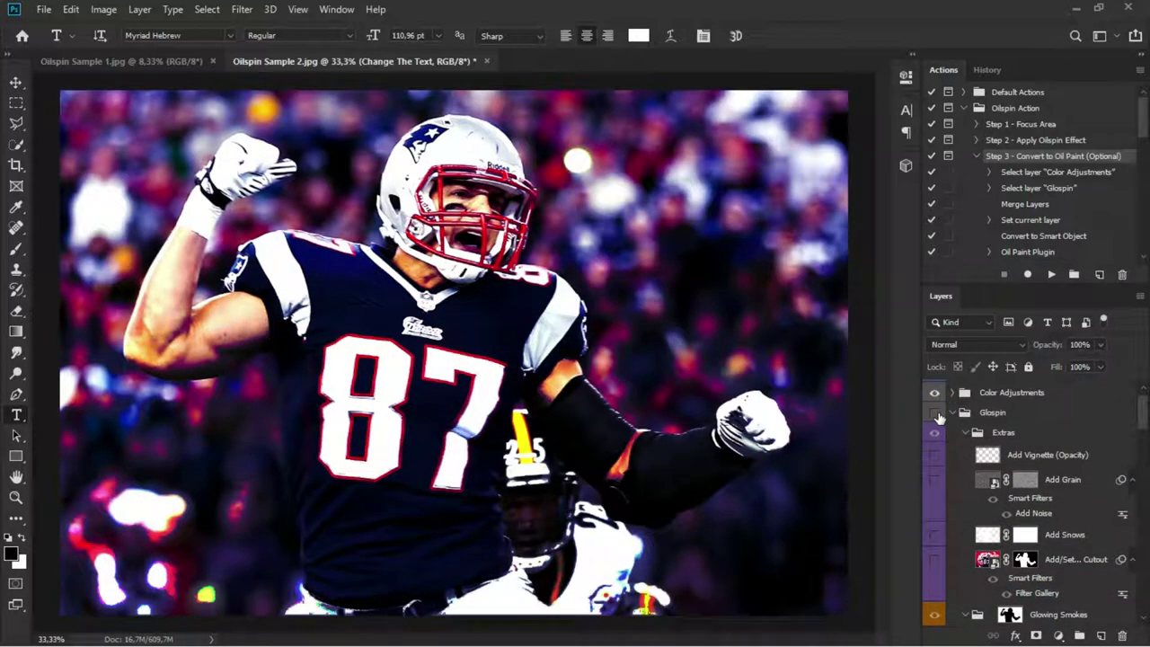
pyautogui.click(935, 413)
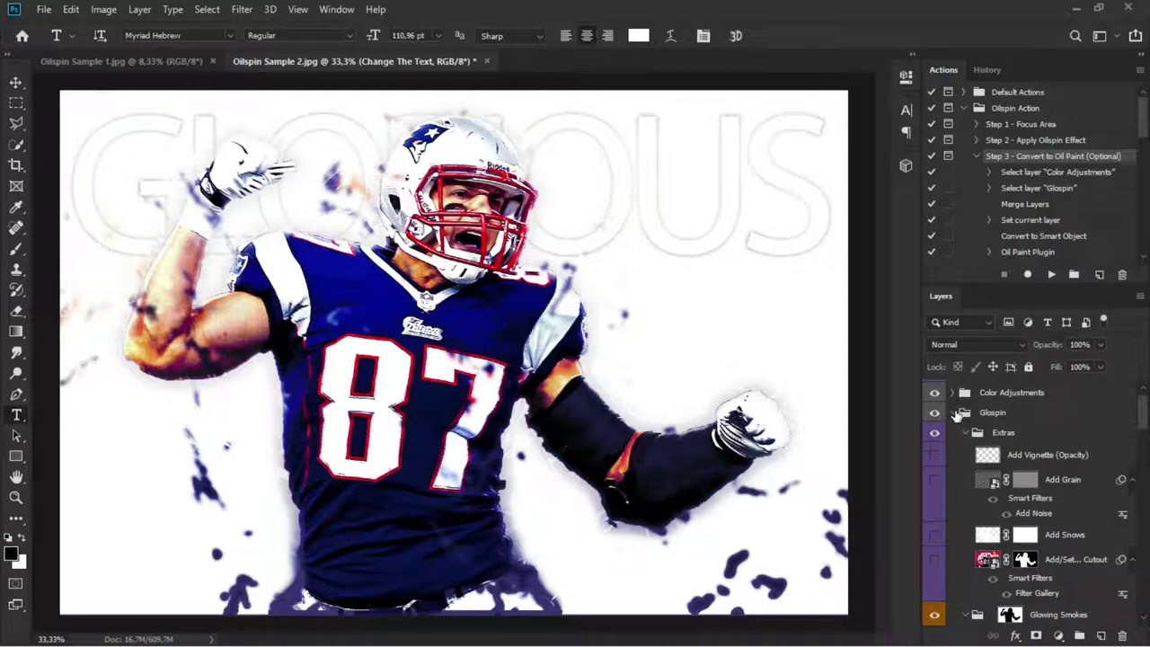
pyautogui.click(956, 412)
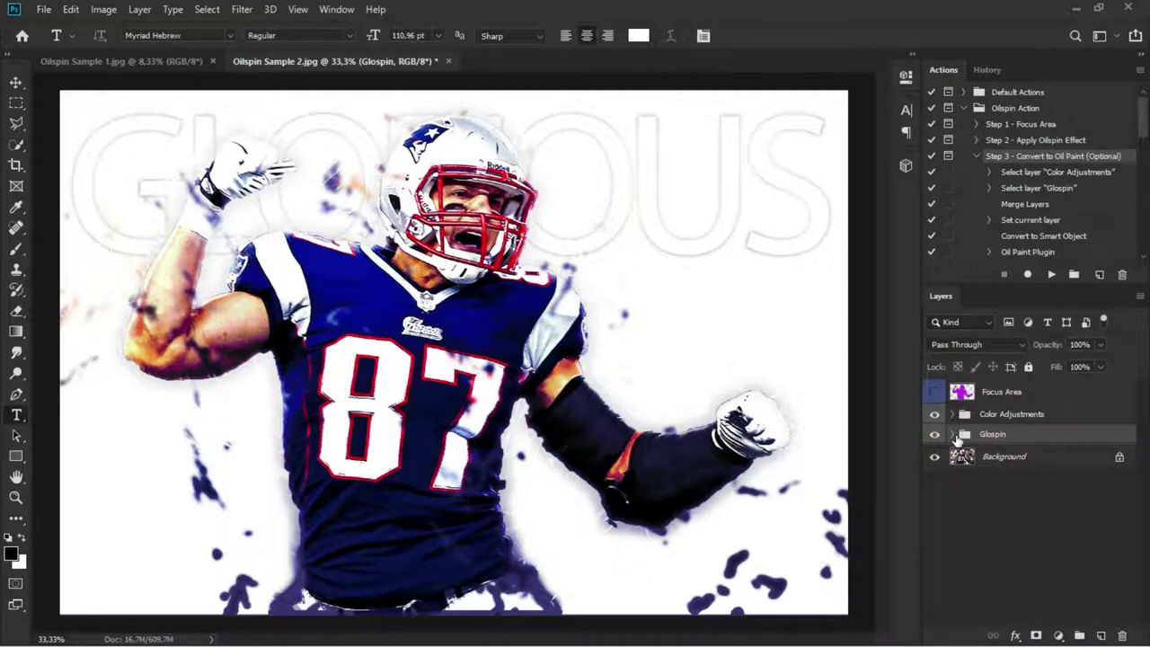
pyautogui.click(954, 435)
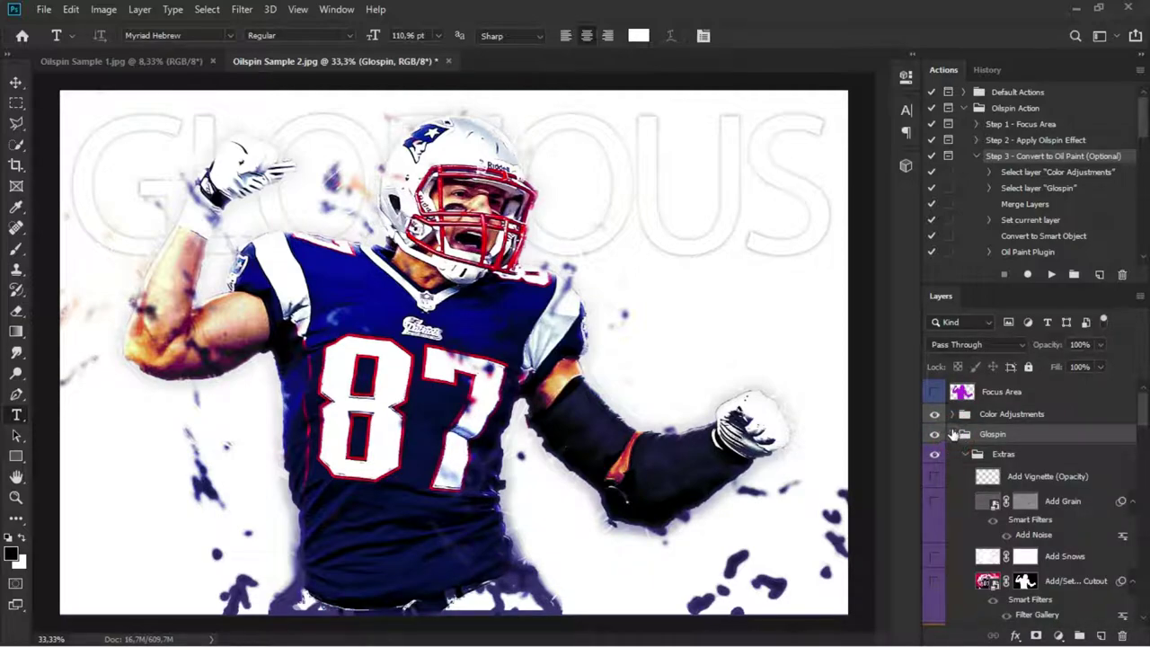
pyautogui.click(953, 414)
# Preview Color Effects 1 through 6 one at a time, turning each back off
pyautogui.scroll(-1, 948, 466)
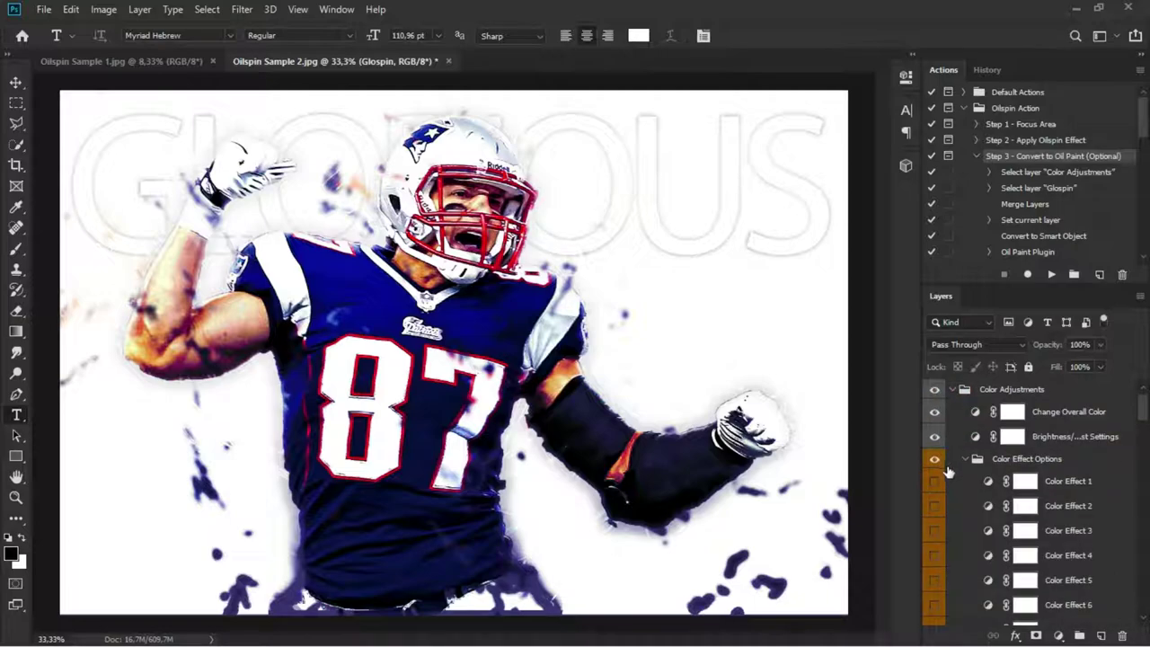
pyautogui.click(935, 481)
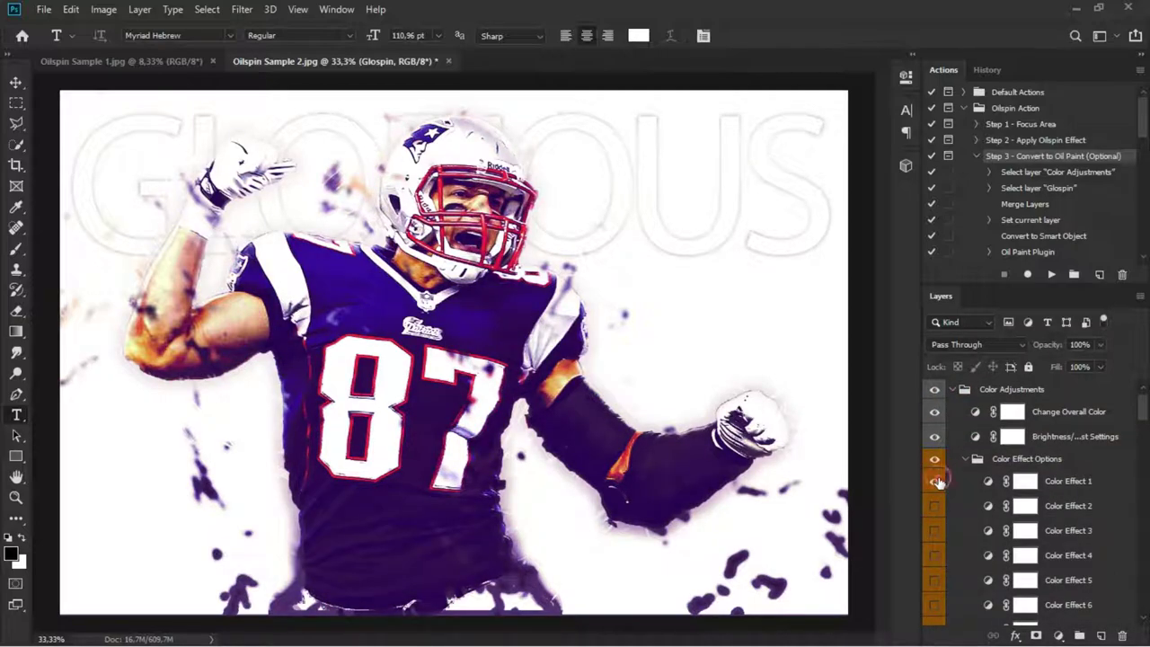
pyautogui.click(935, 481)
pyautogui.click(935, 506)
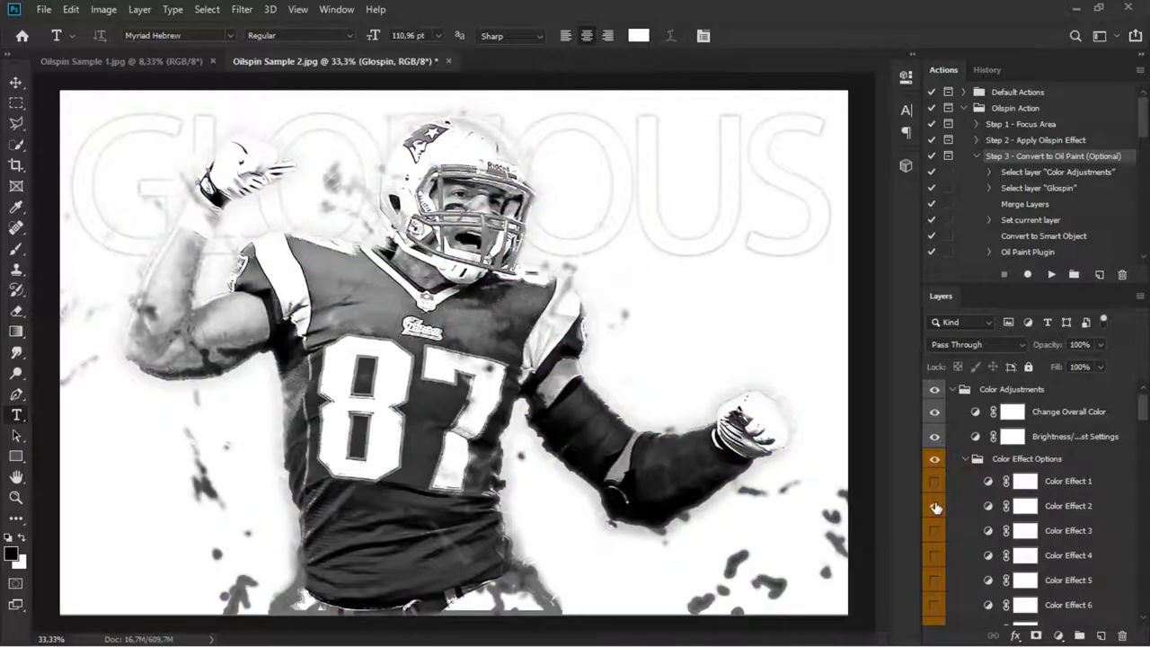
pyautogui.click(935, 505)
pyautogui.click(935, 531)
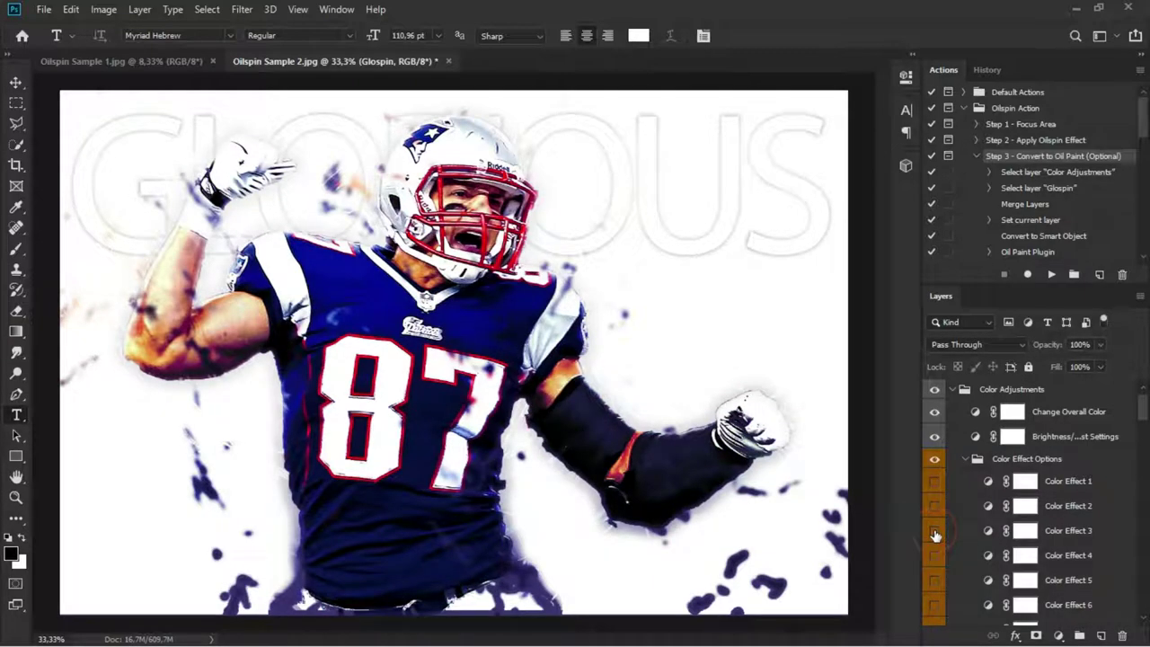
pyautogui.click(935, 534)
pyautogui.click(935, 531)
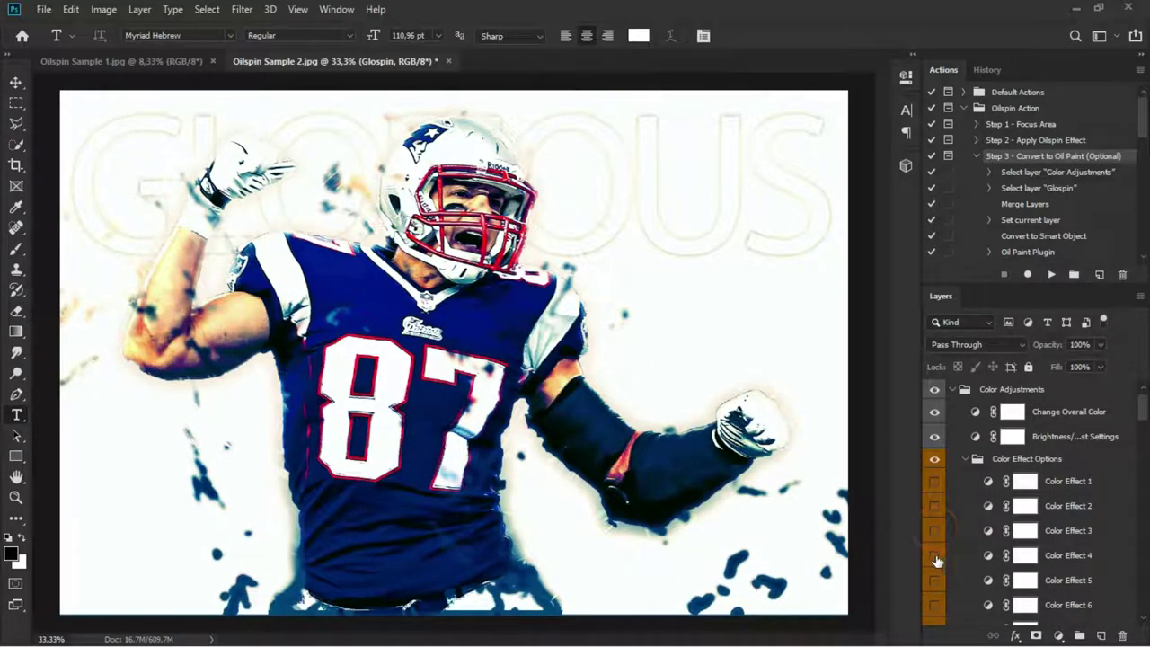
pyautogui.click(935, 556)
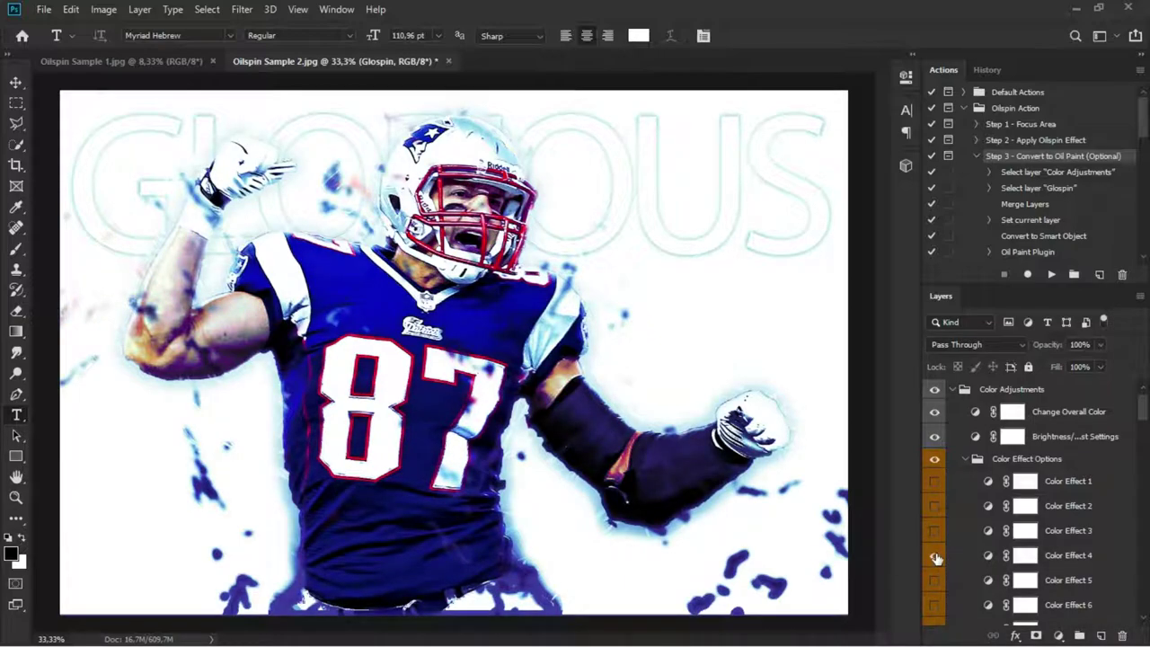
pyautogui.click(935, 557)
pyautogui.click(935, 580)
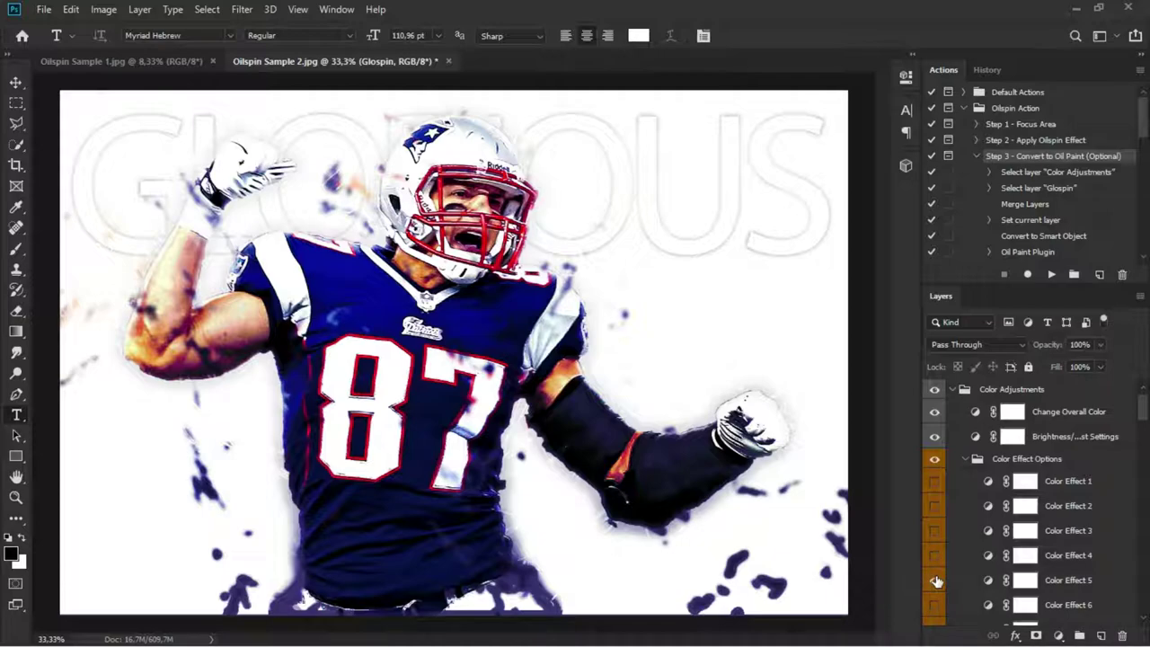
pyautogui.click(935, 605)
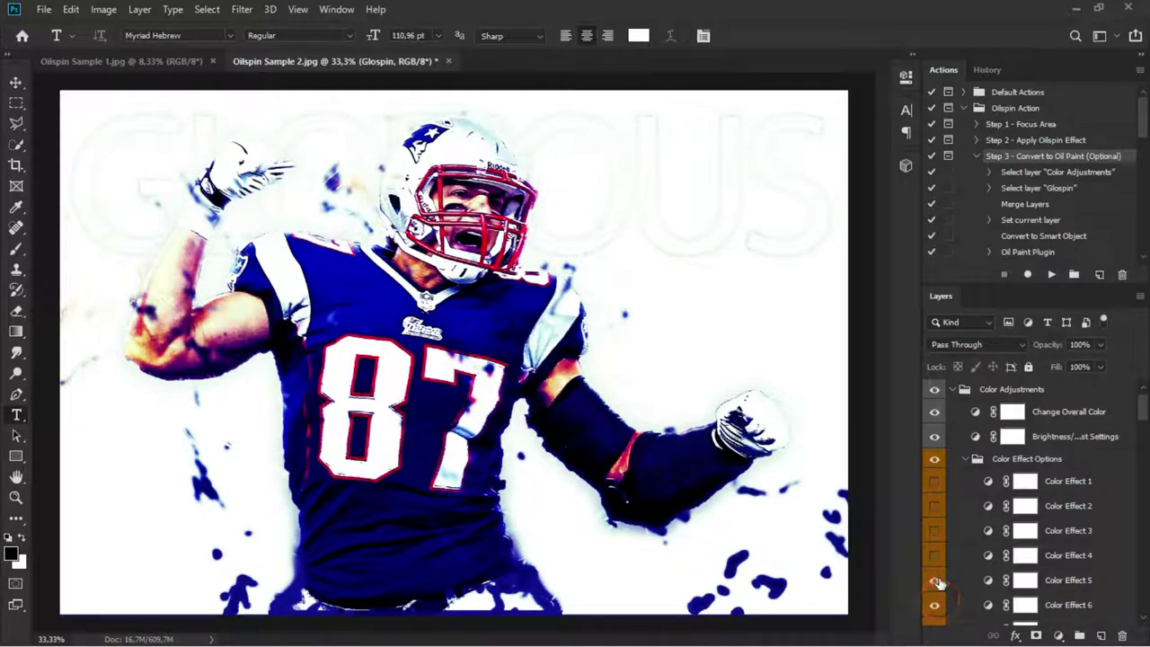
pyautogui.click(935, 581)
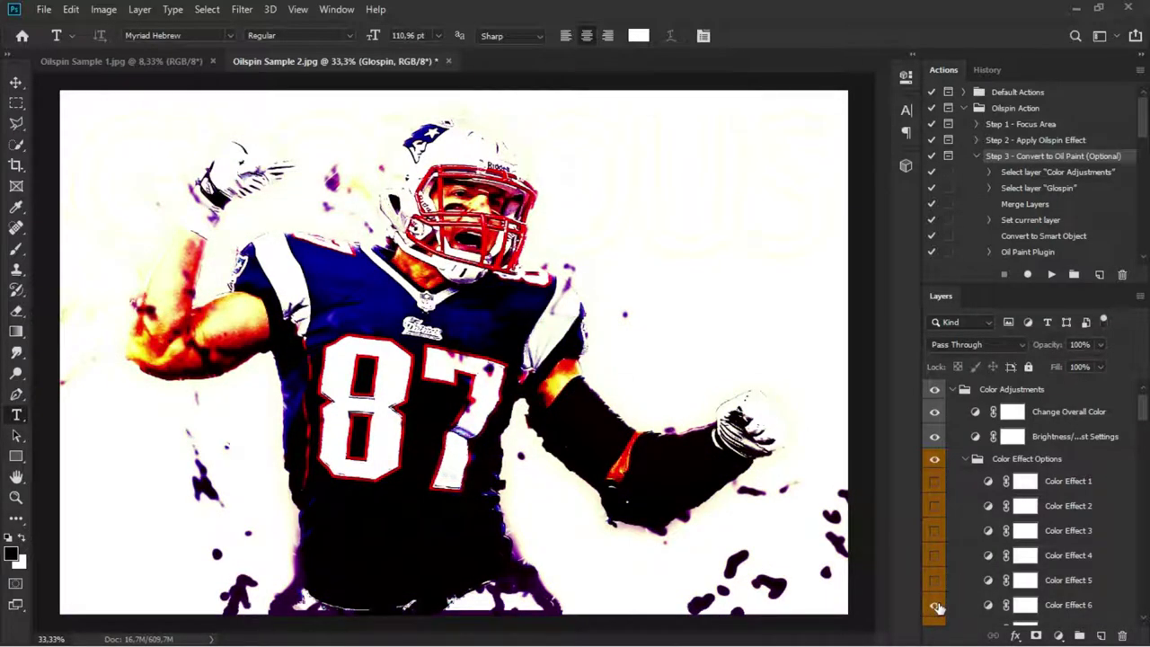
pyautogui.click(935, 605)
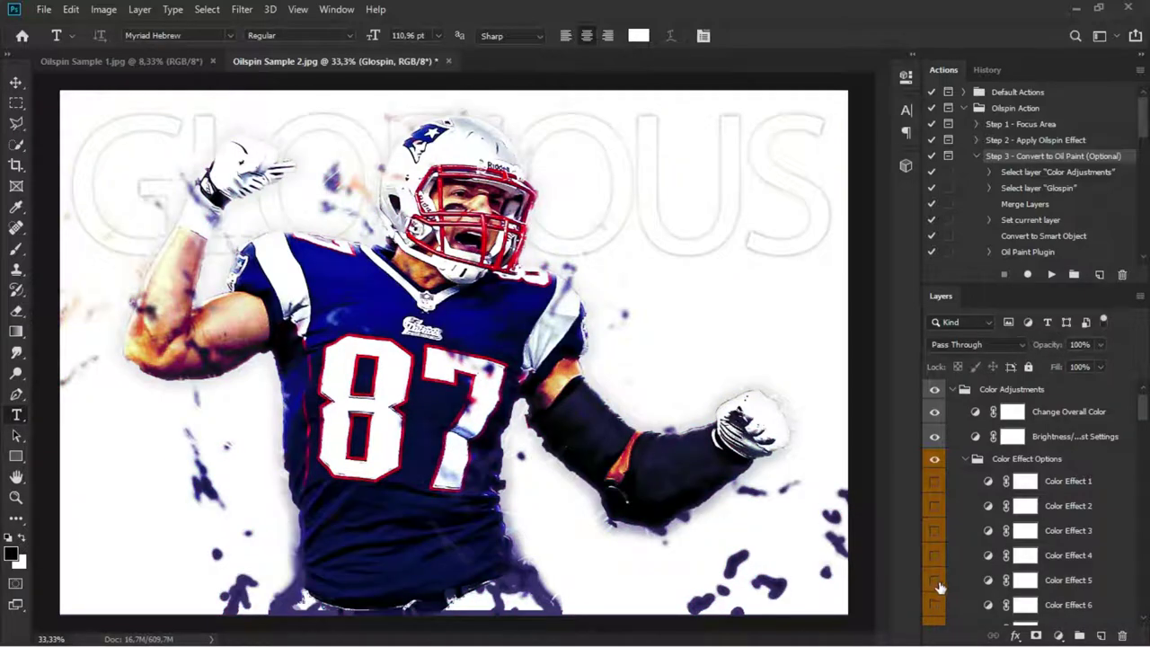
# Preview Color Effect 11, then leave Color Effect 12's magenta accents switched on
pyautogui.scroll(-1, 939, 588)
pyautogui.scroll(-4, 952, 563)
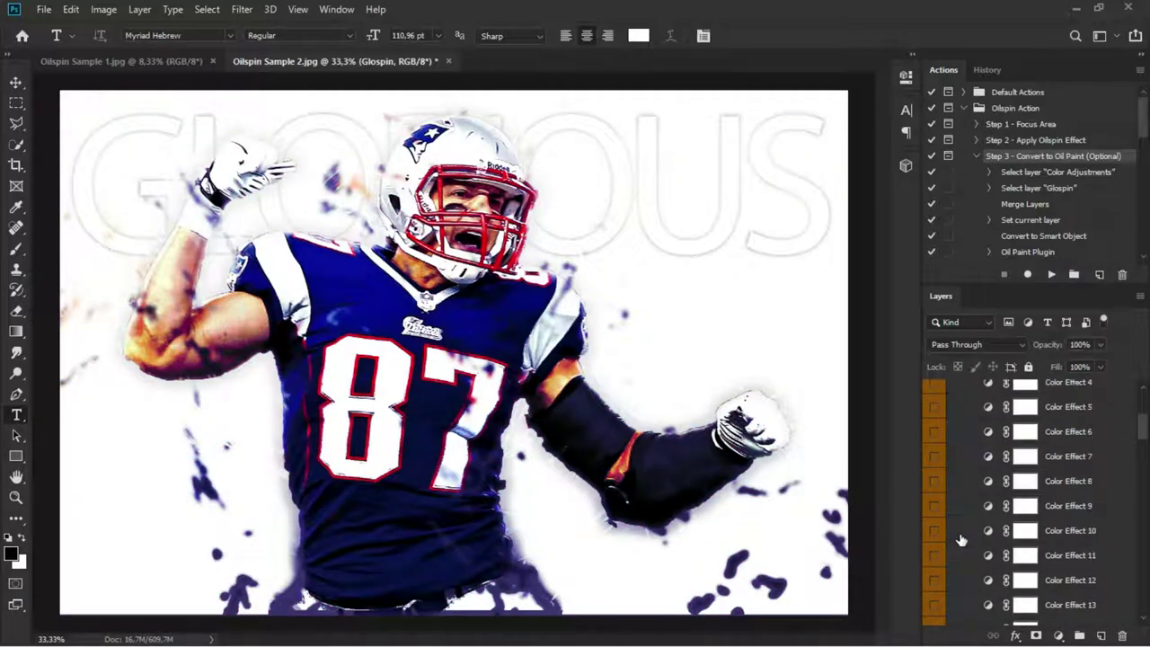
pyautogui.click(937, 558)
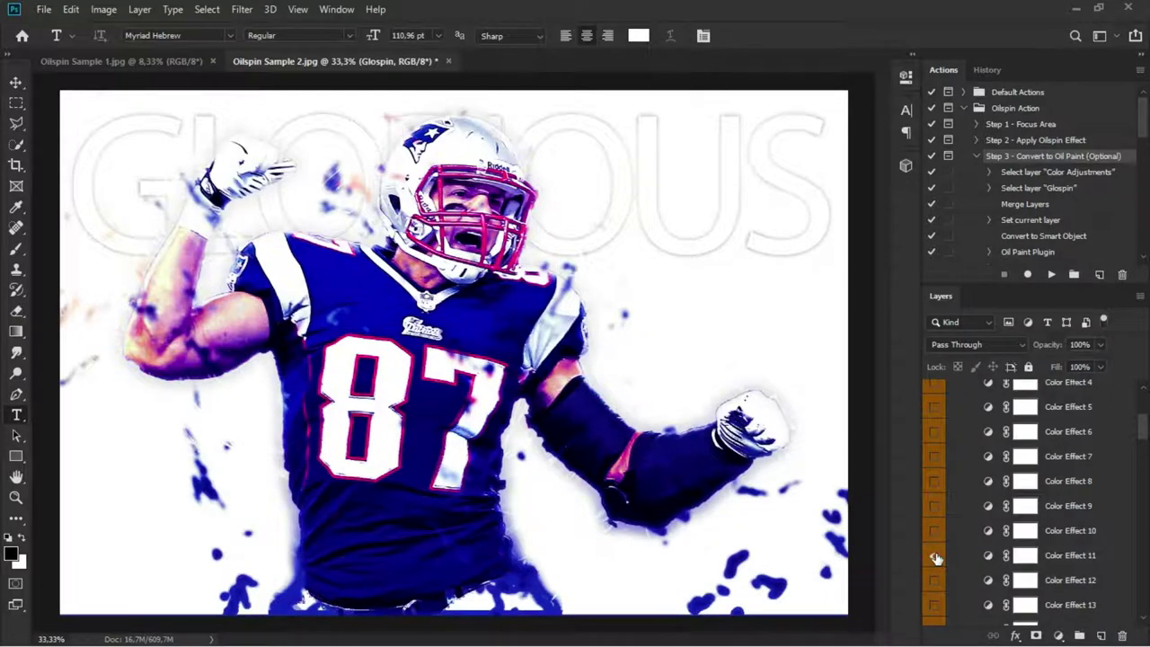
pyautogui.click(937, 558)
pyautogui.click(934, 583)
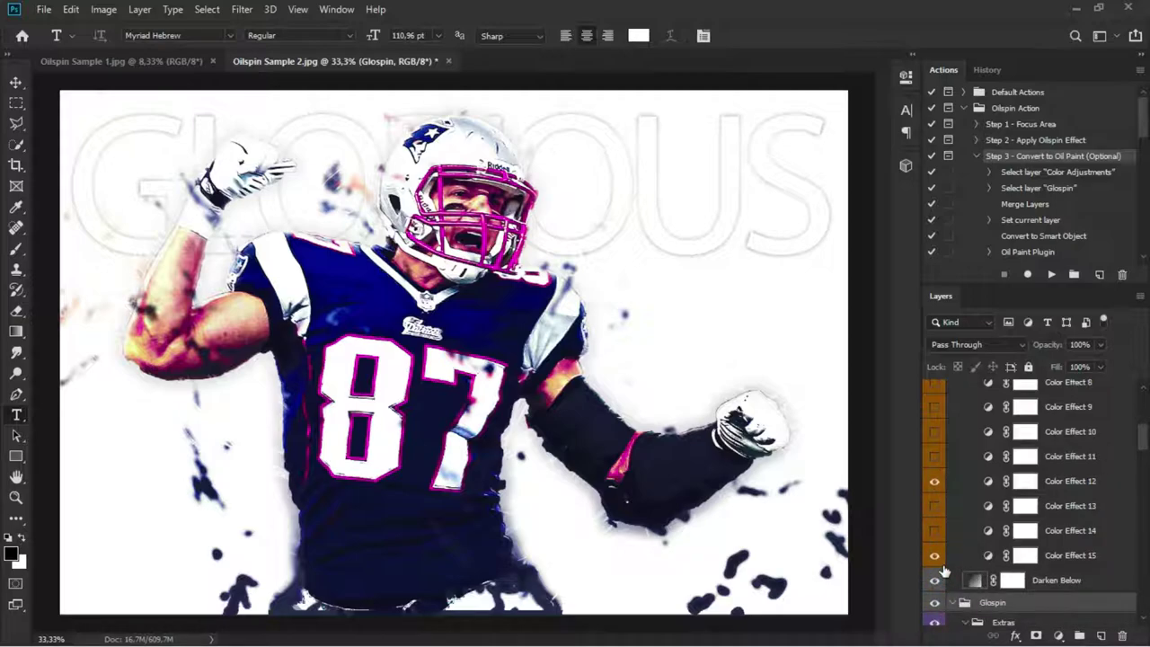
# Compare the poster without Darken Below and against the original photo, restoring both
pyautogui.scroll(-5, 938, 566)
pyautogui.click(934, 532)
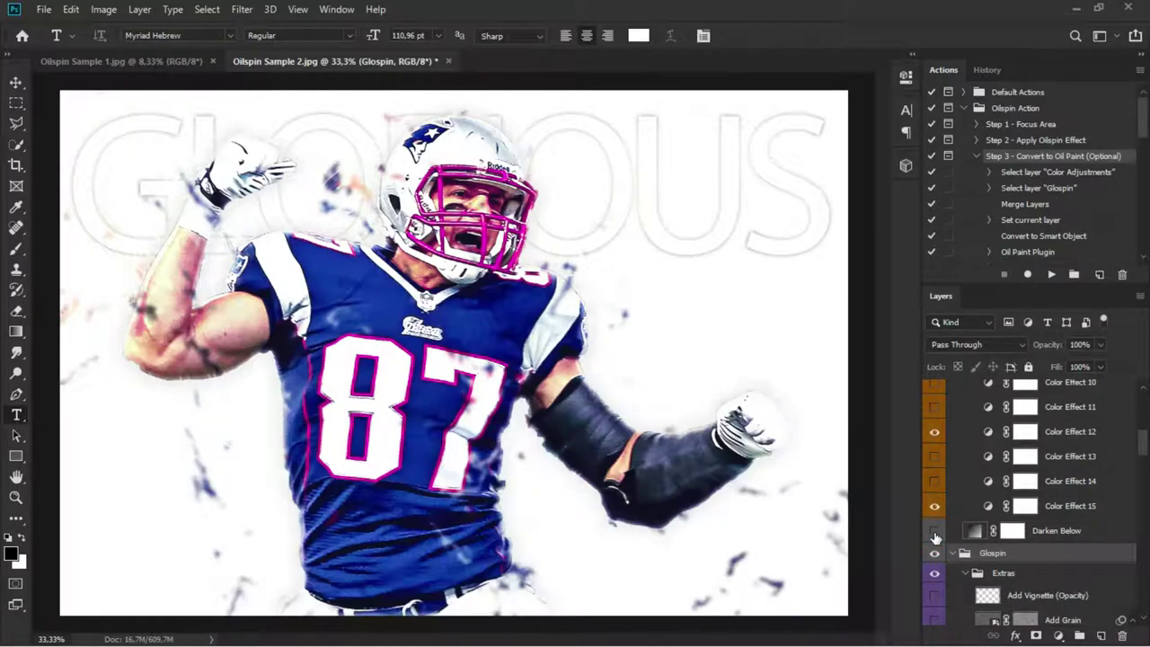
pyautogui.click(934, 533)
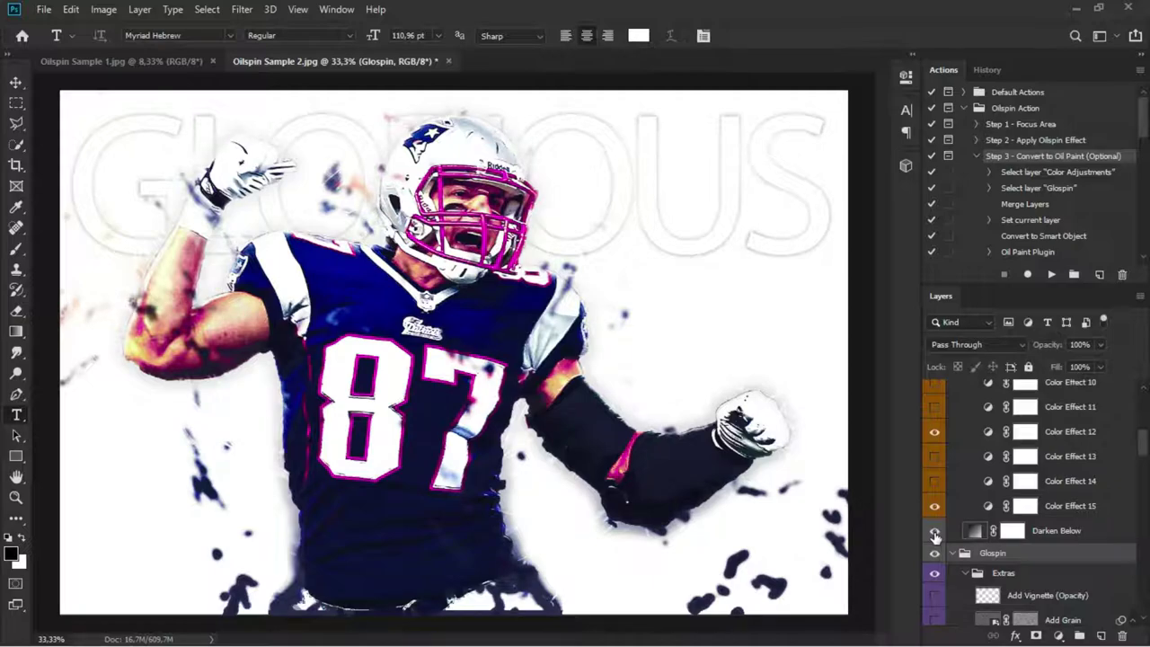
pyautogui.click(934, 553)
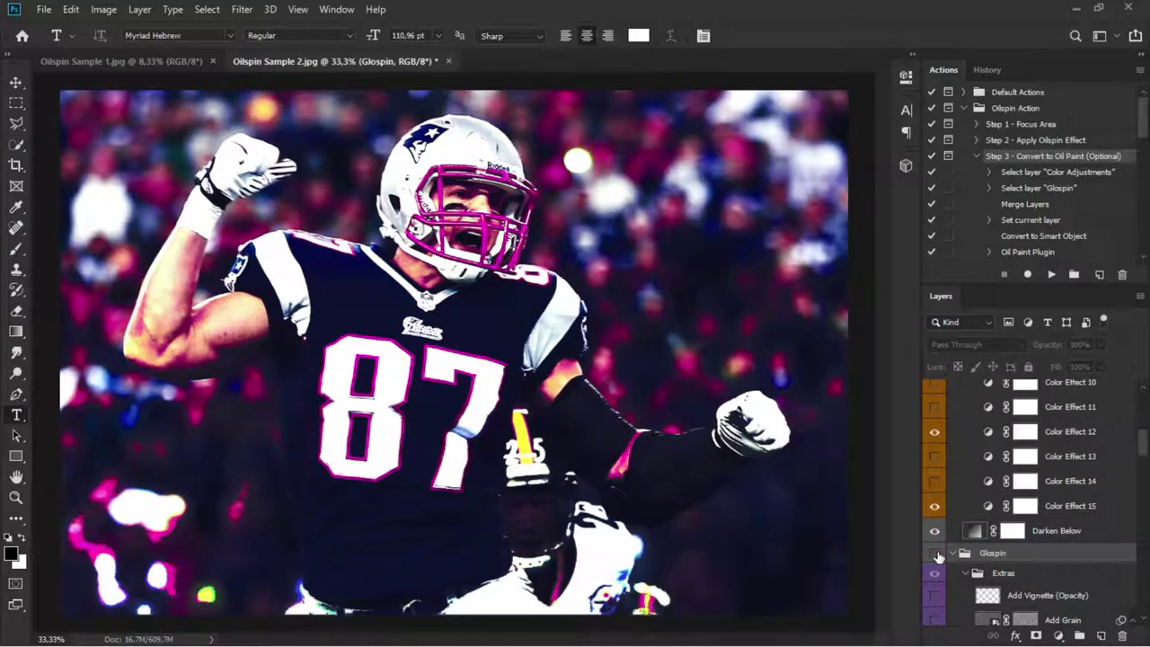
pyautogui.click(934, 553)
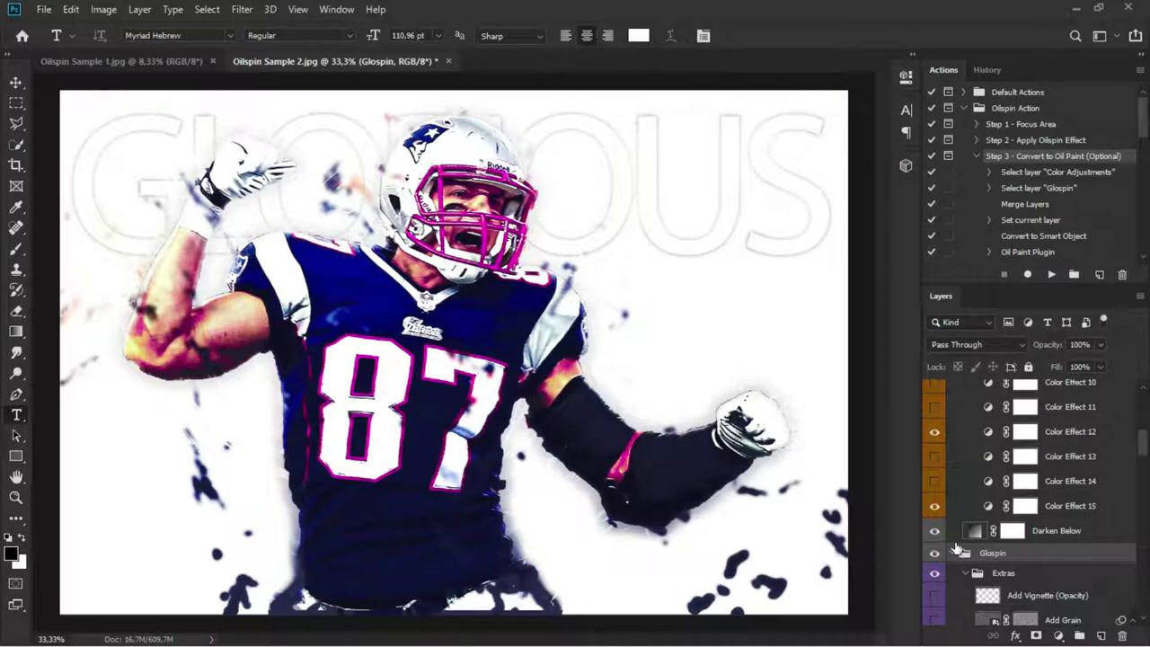
pyautogui.scroll(-2, 957, 547)
pyautogui.scroll(-2, 961, 536)
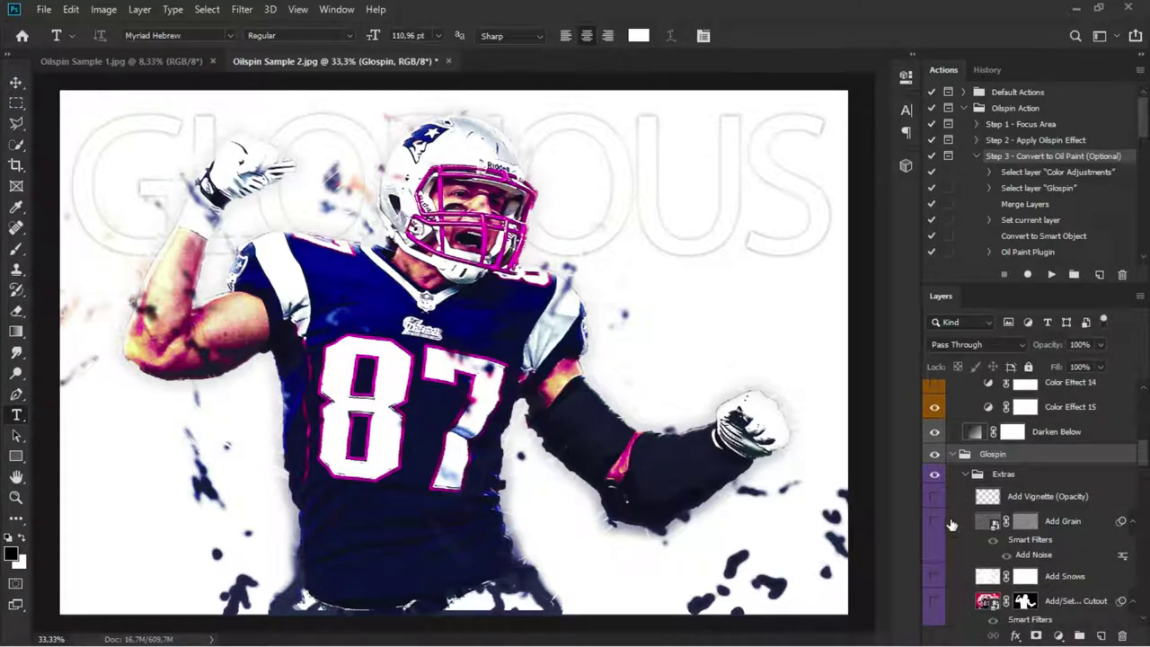
# Preview the cutout layer and the Add Snows effect, returning both to their previous state
pyautogui.scroll(-1, 951, 523)
pyautogui.scroll(-1, 945, 532)
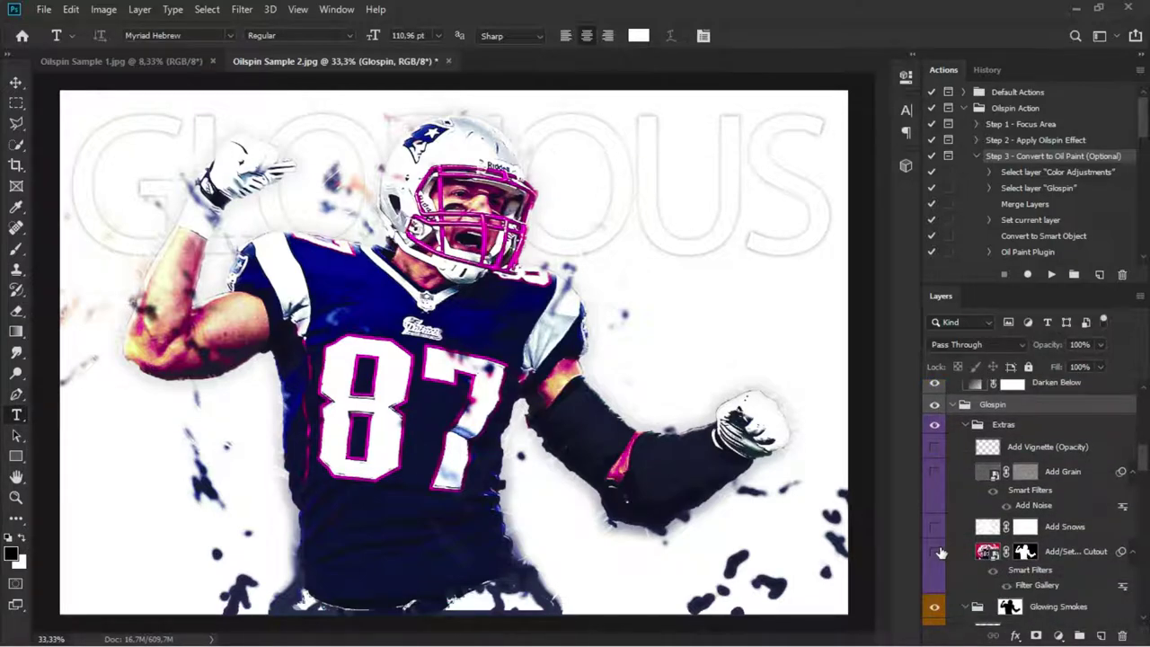
pyautogui.click(940, 546)
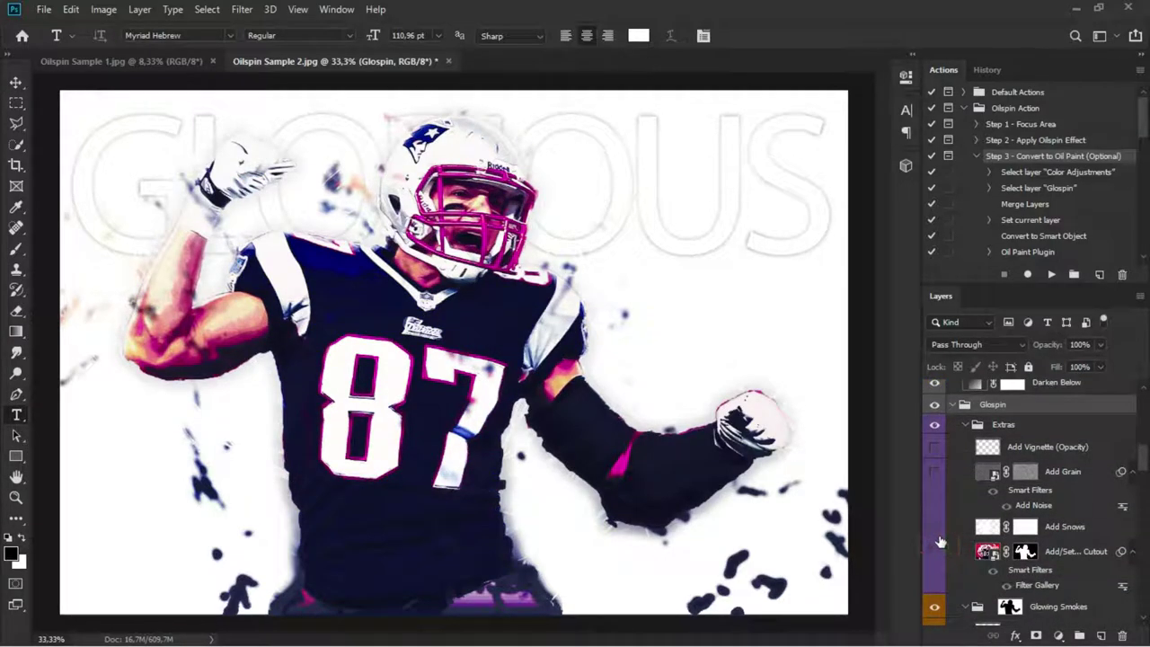
pyautogui.click(940, 524)
pyautogui.click(938, 523)
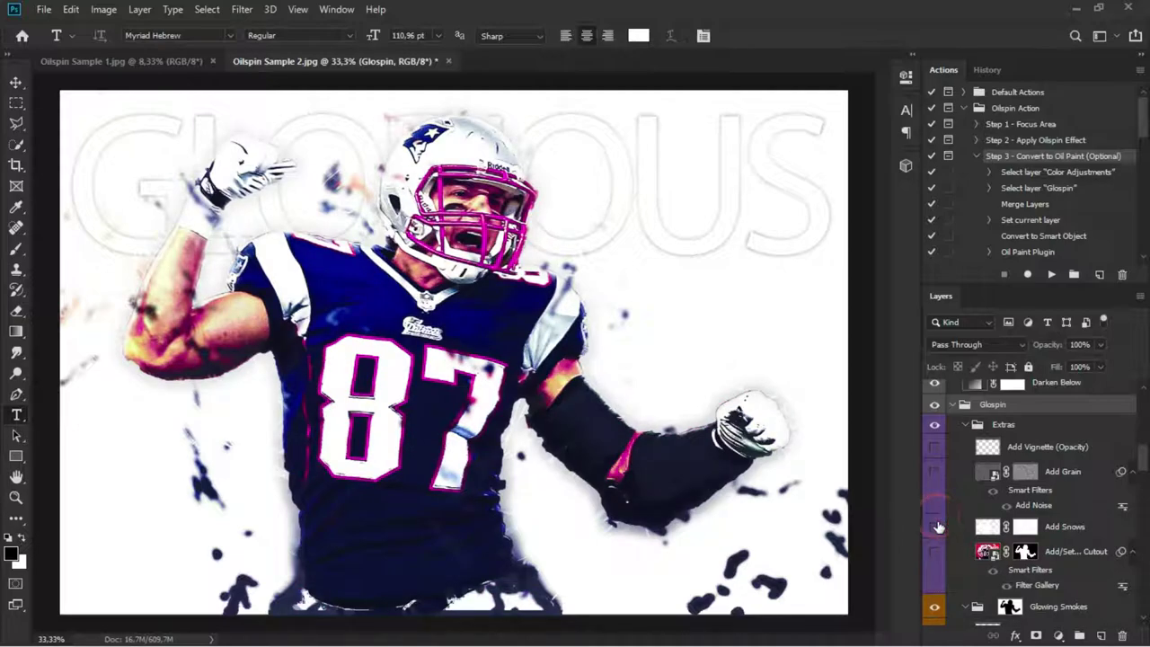
pyautogui.click(939, 519)
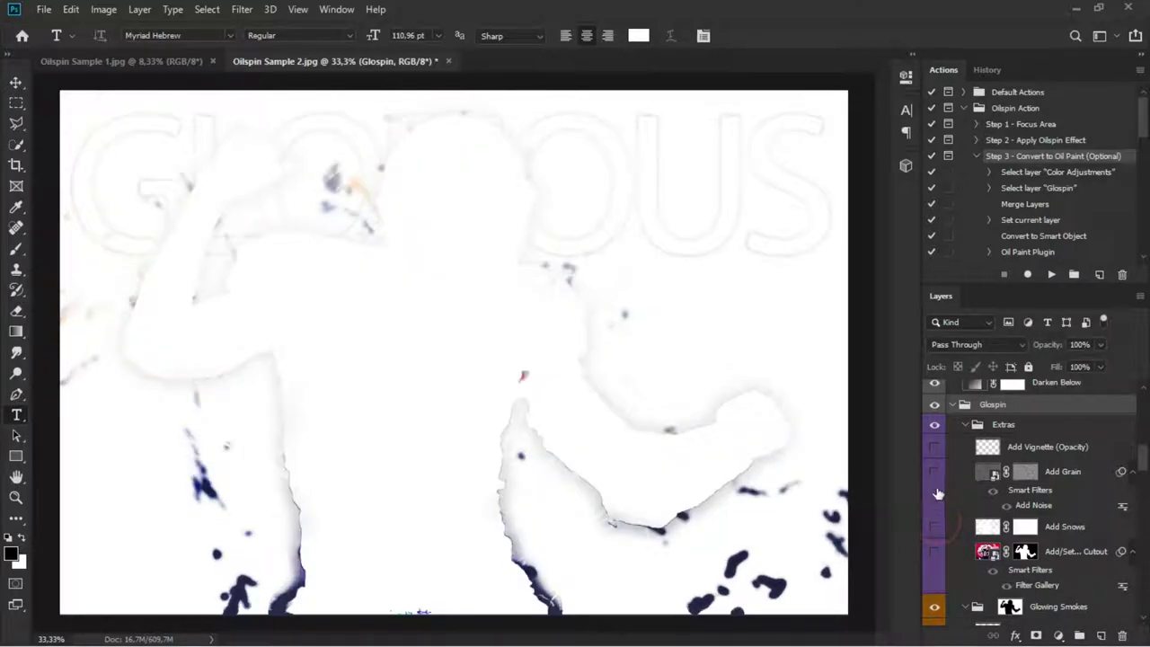
# Switch on Add Vignette and leave Add Grain off after previewing it
pyautogui.click(934, 472)
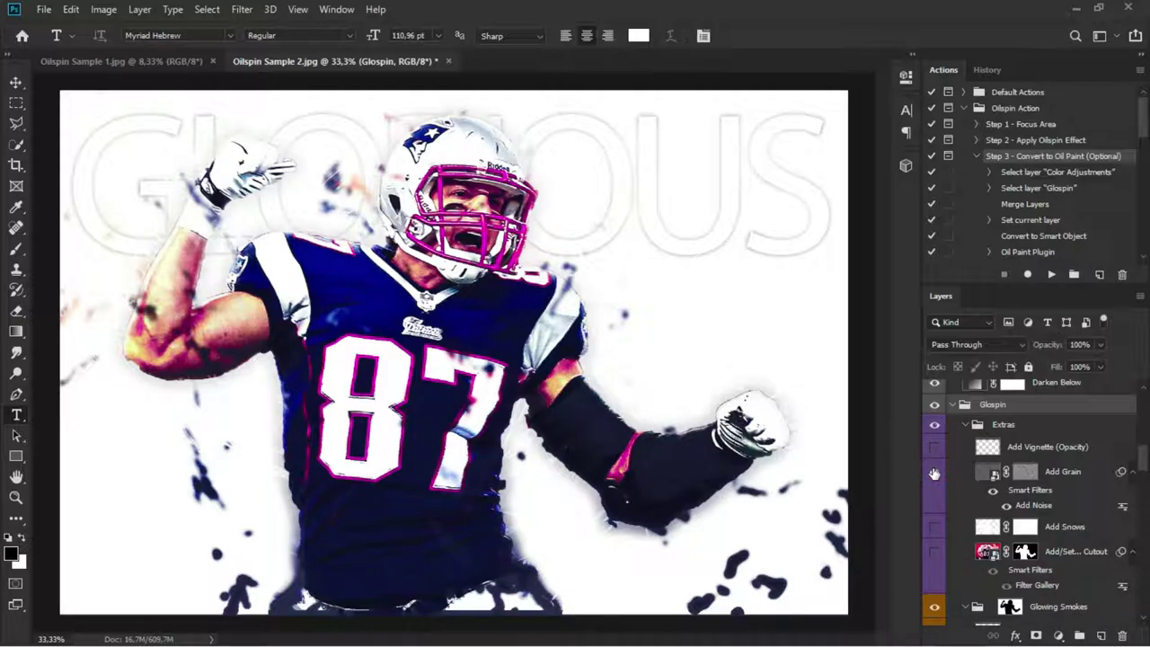
pyautogui.click(934, 447)
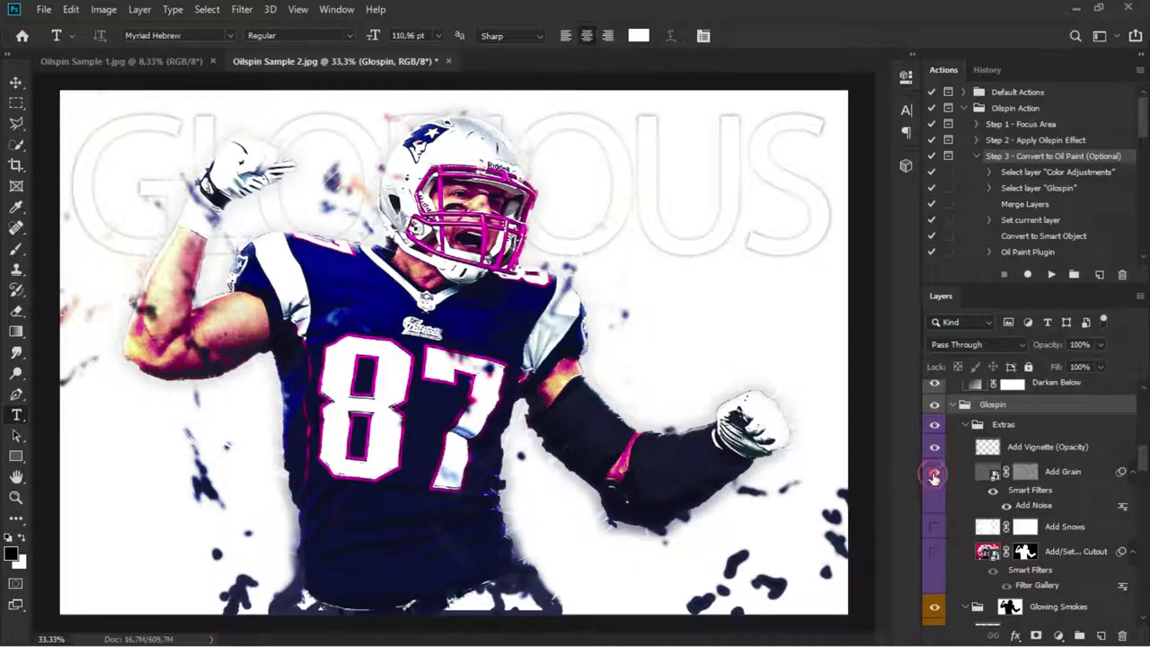
pyautogui.click(934, 472)
pyautogui.scroll(-1, 943, 575)
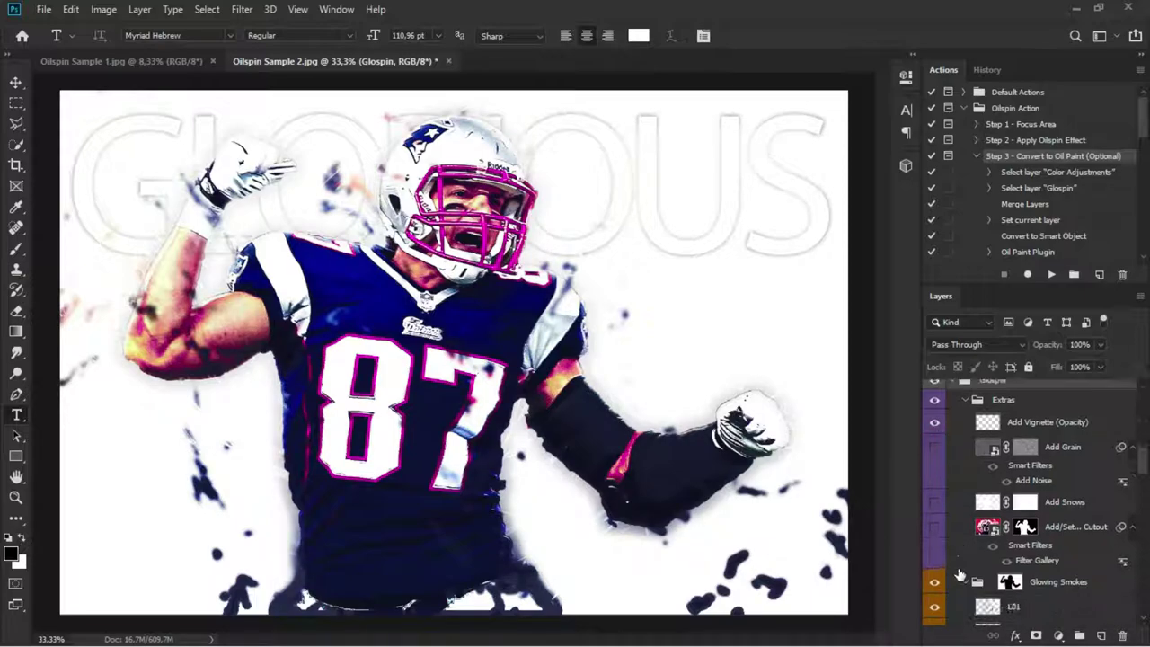
pyautogui.scroll(-3, 940, 566)
pyautogui.click(934, 509)
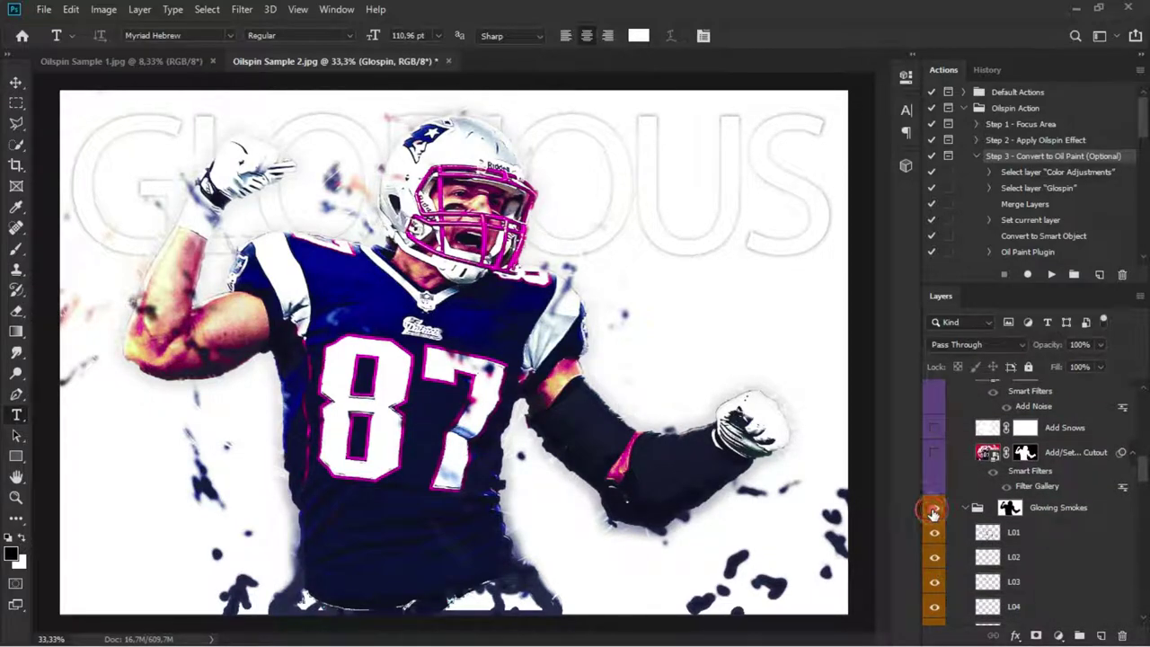
pyautogui.click(934, 509)
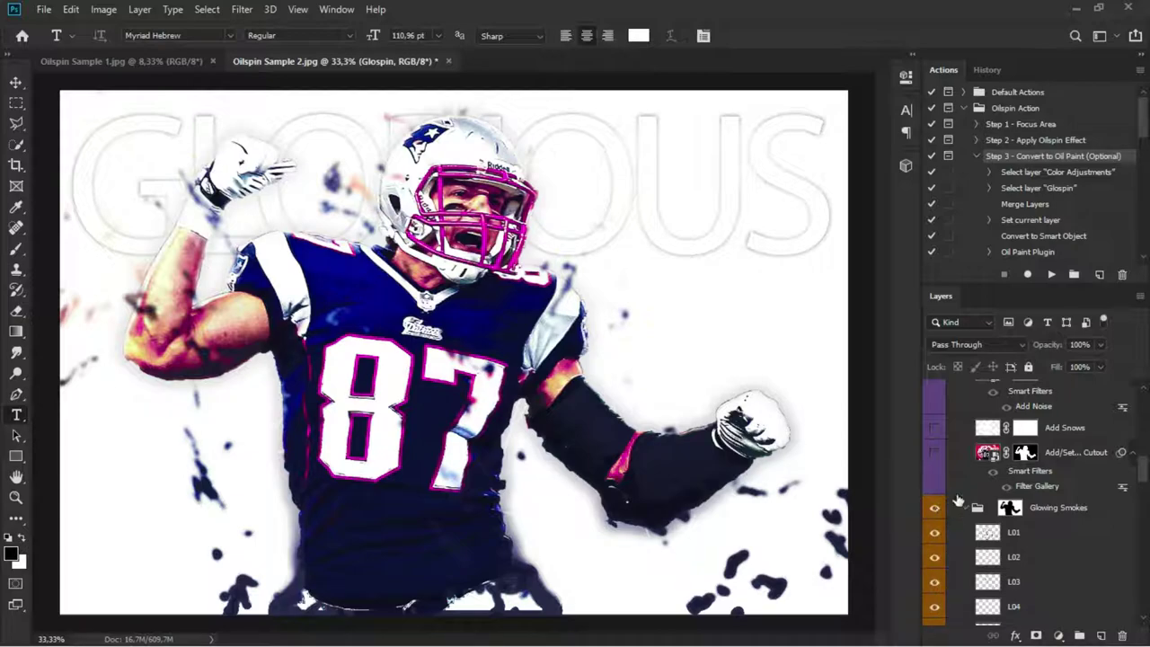
pyautogui.scroll(1, 963, 488)
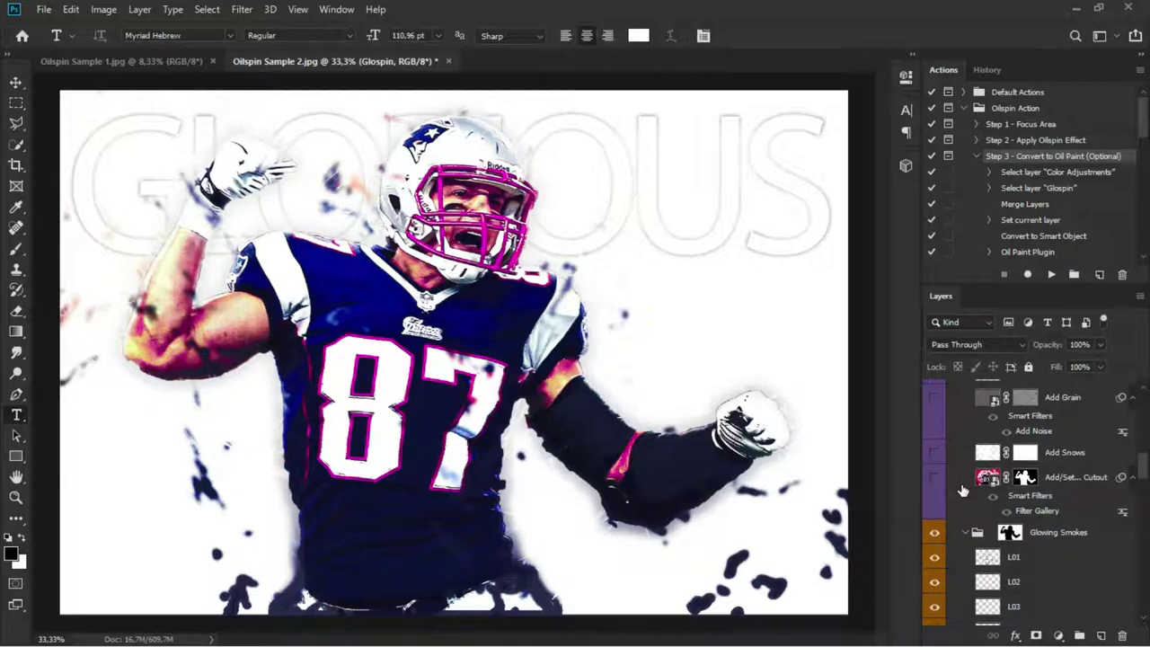
pyautogui.scroll(4, 962, 489)
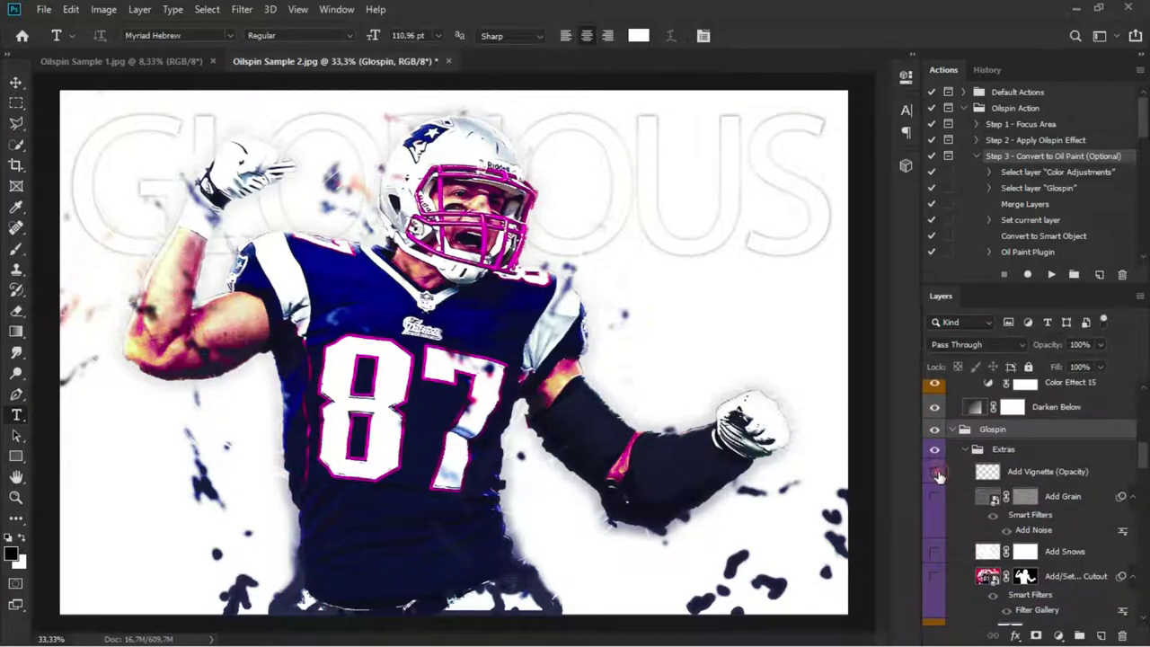
pyautogui.click(936, 473)
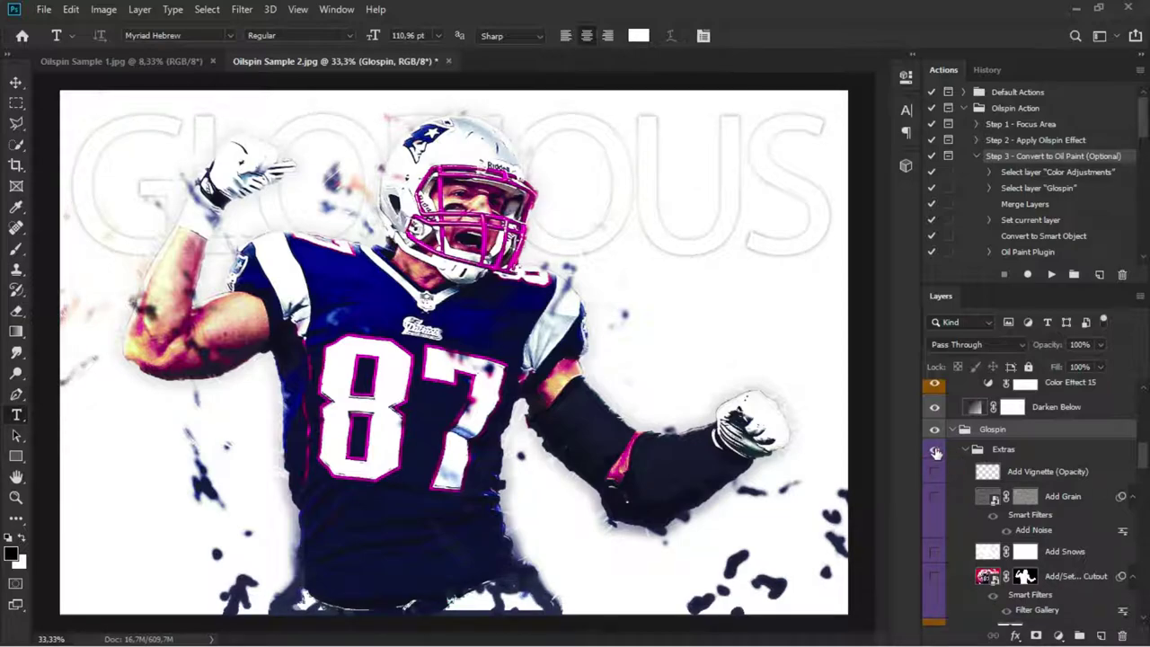
pyautogui.click(936, 453)
pyautogui.click(936, 450)
pyautogui.click(936, 473)
pyautogui.moveTo(1142, 463); pyautogui.dragTo(1144, 486)
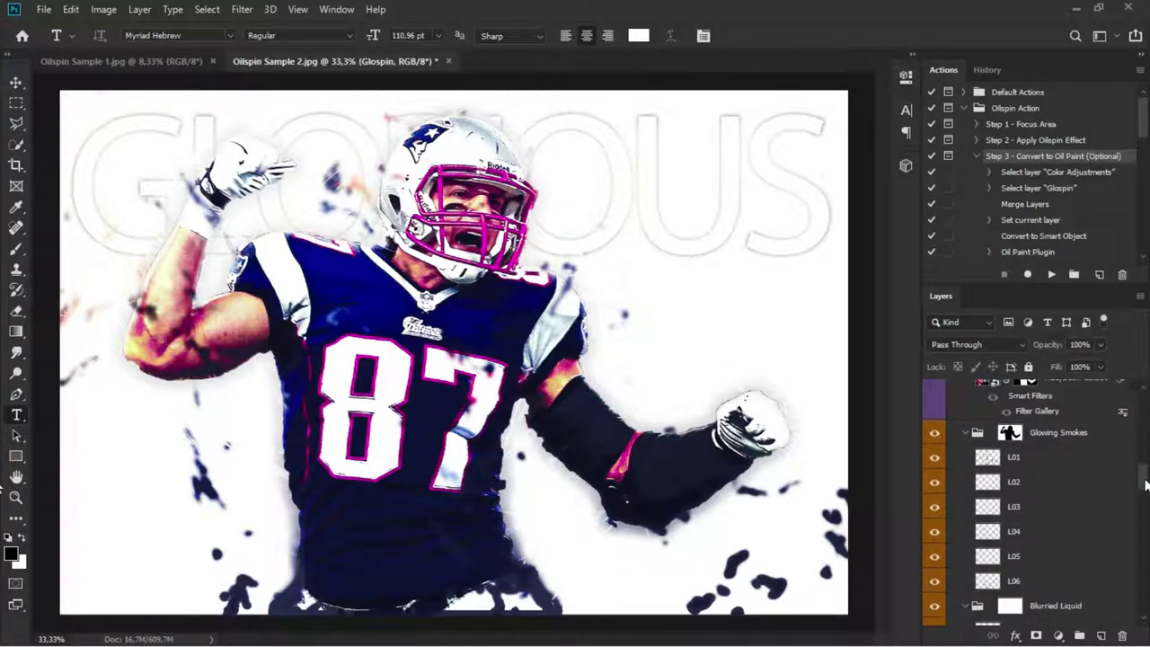
pyautogui.click(934, 403)
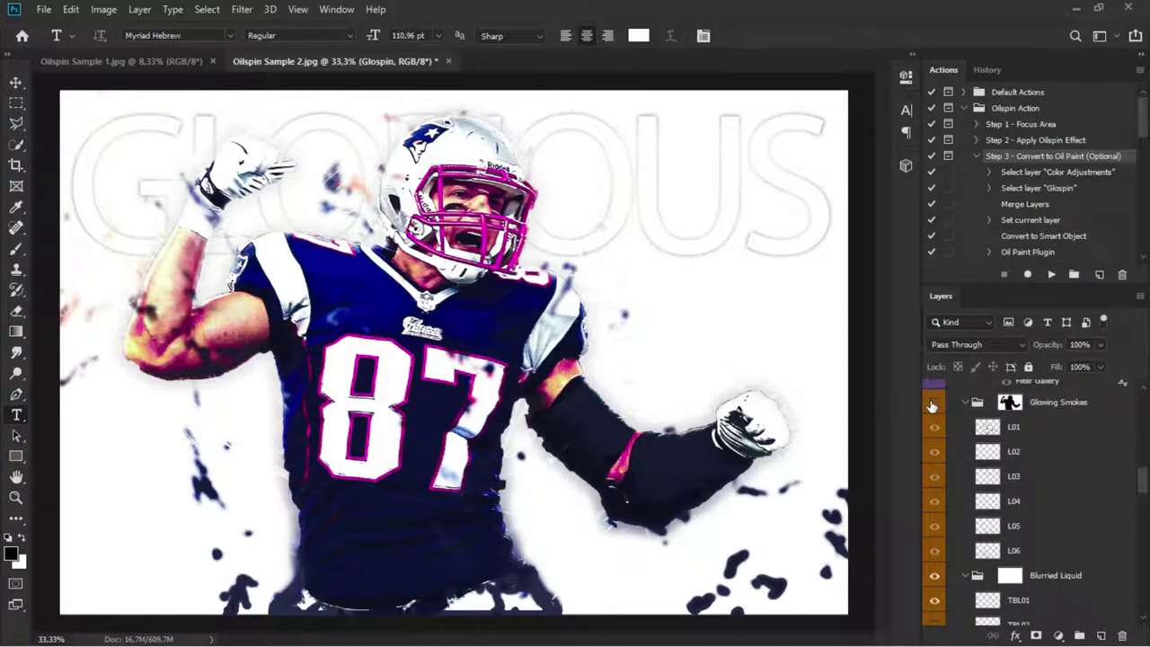
pyautogui.click(934, 403)
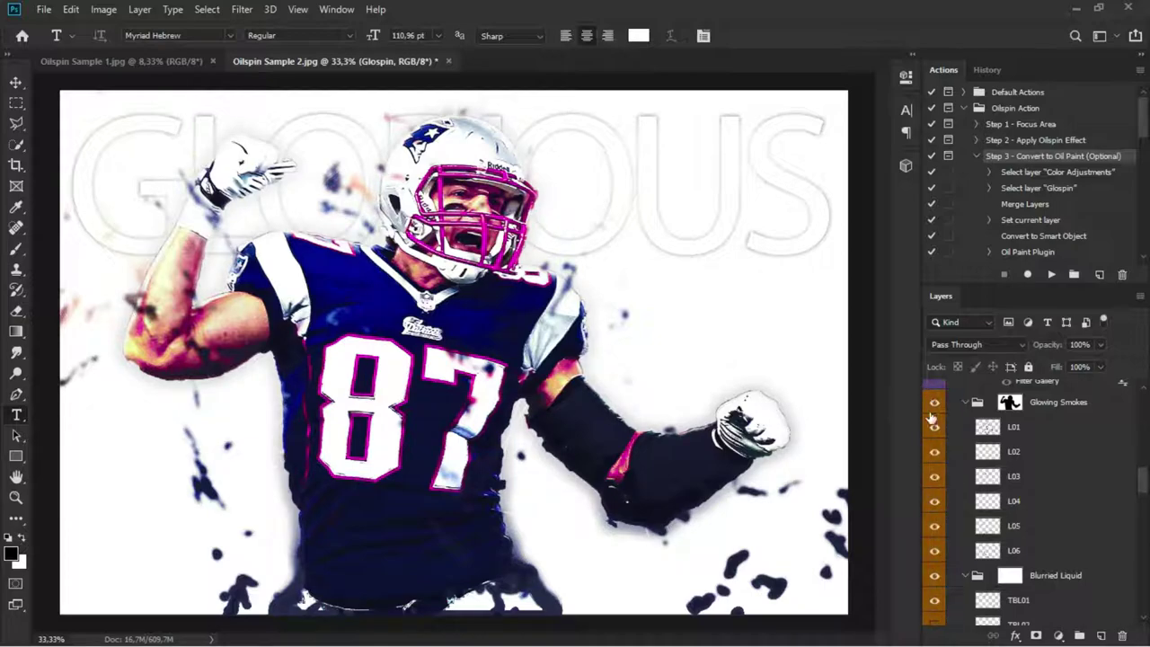
pyautogui.click(934, 577)
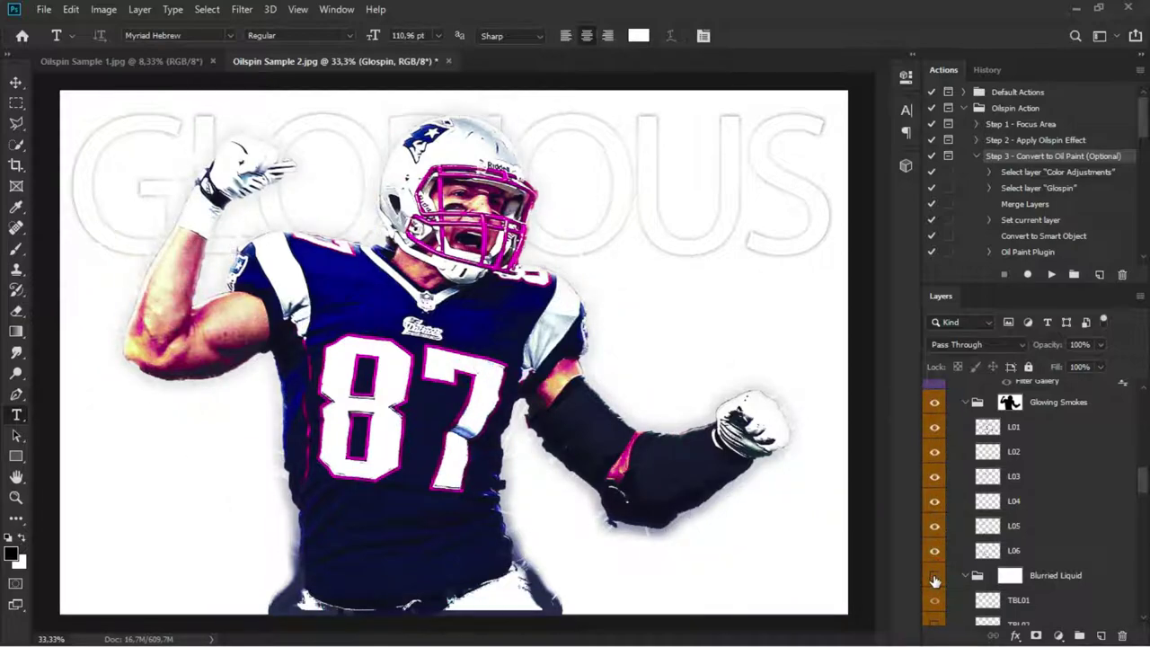
pyautogui.click(934, 577)
pyautogui.moveTo(1145, 483); pyautogui.dragTo(1145, 507)
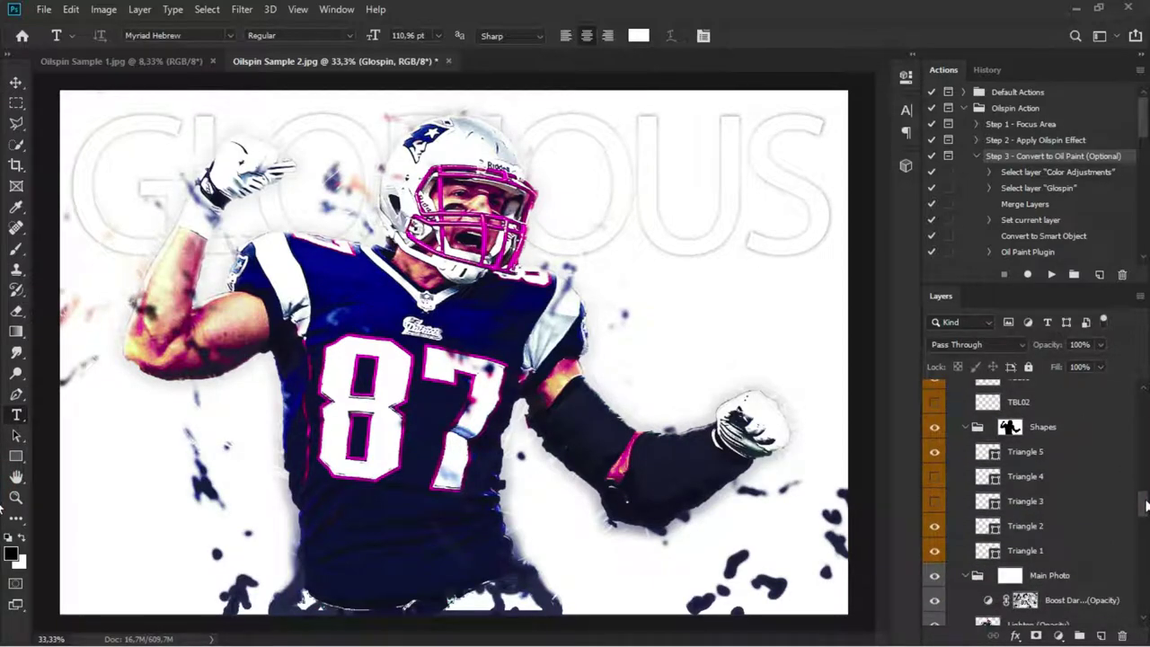
# Check the Main Photo group off and on, then collapse the Main Photo and Spinning groups
pyautogui.click(934, 576)
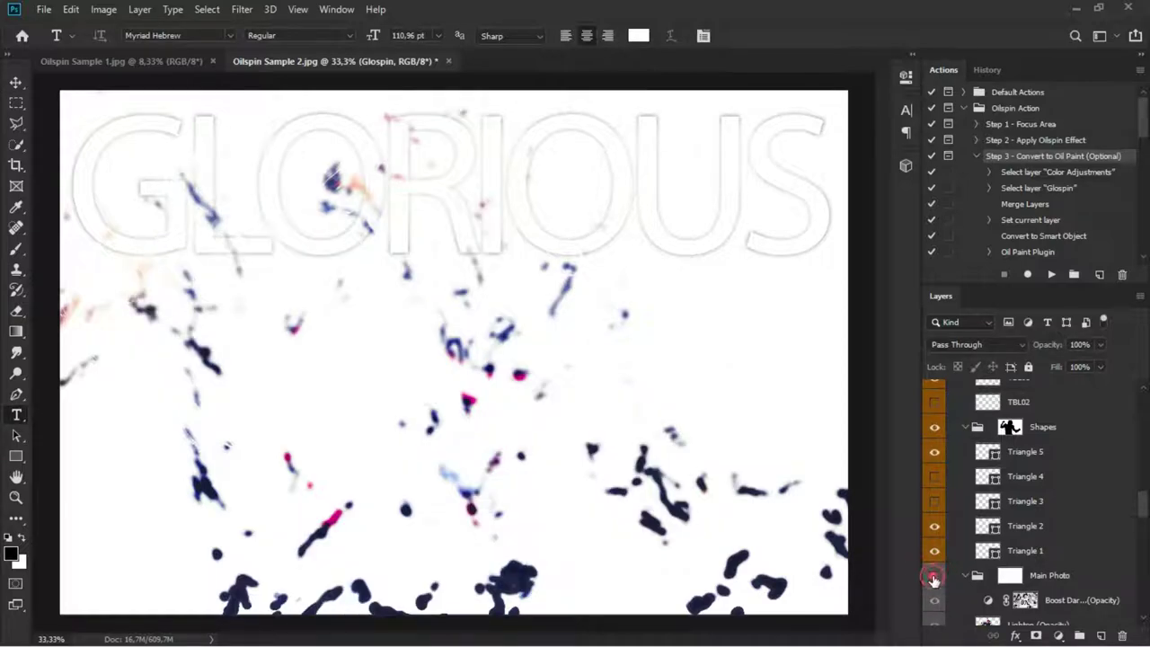
pyautogui.click(934, 577)
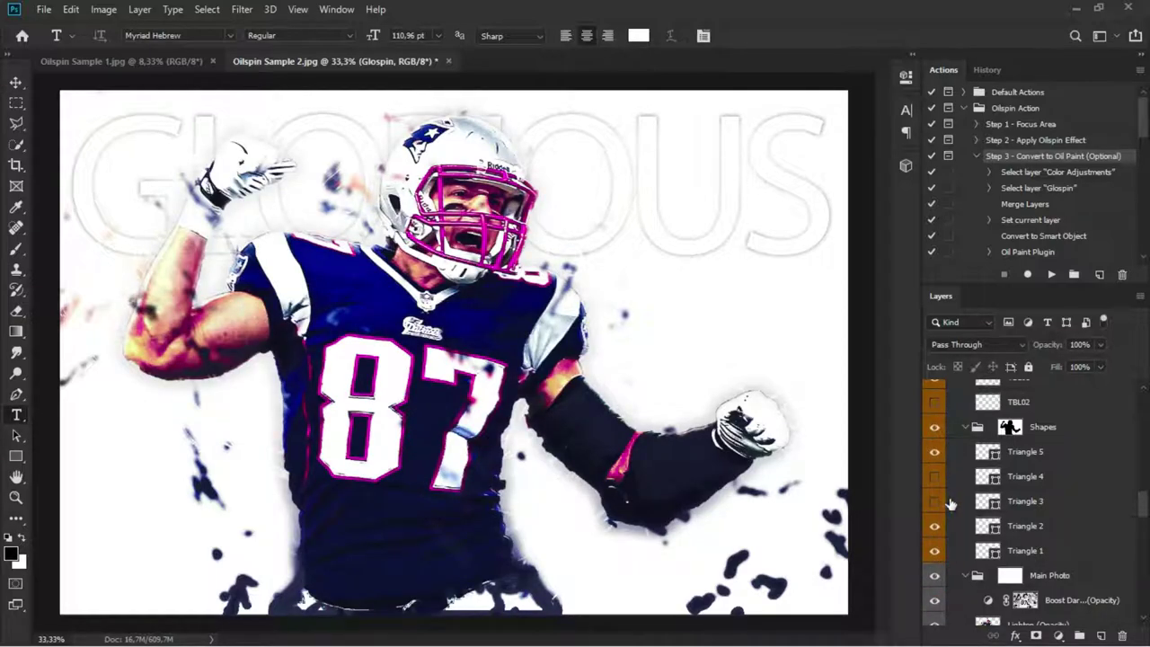
pyautogui.scroll(-2, 952, 507)
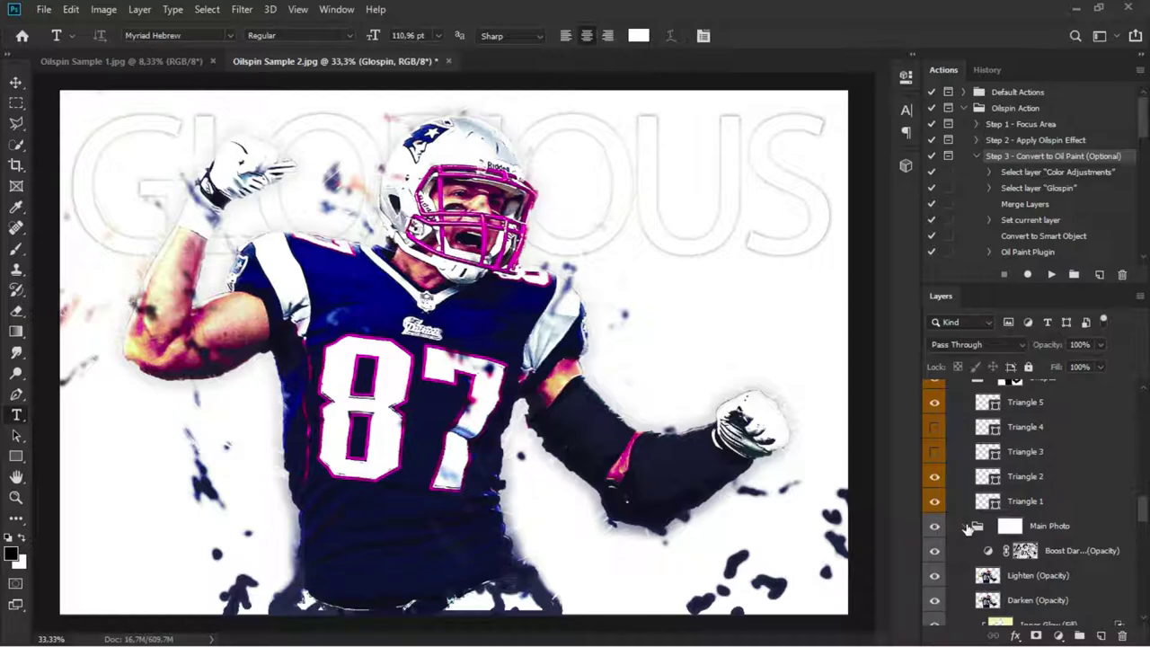
pyautogui.click(967, 526)
pyautogui.scroll(-1, 967, 552)
pyautogui.scroll(-2, 961, 555)
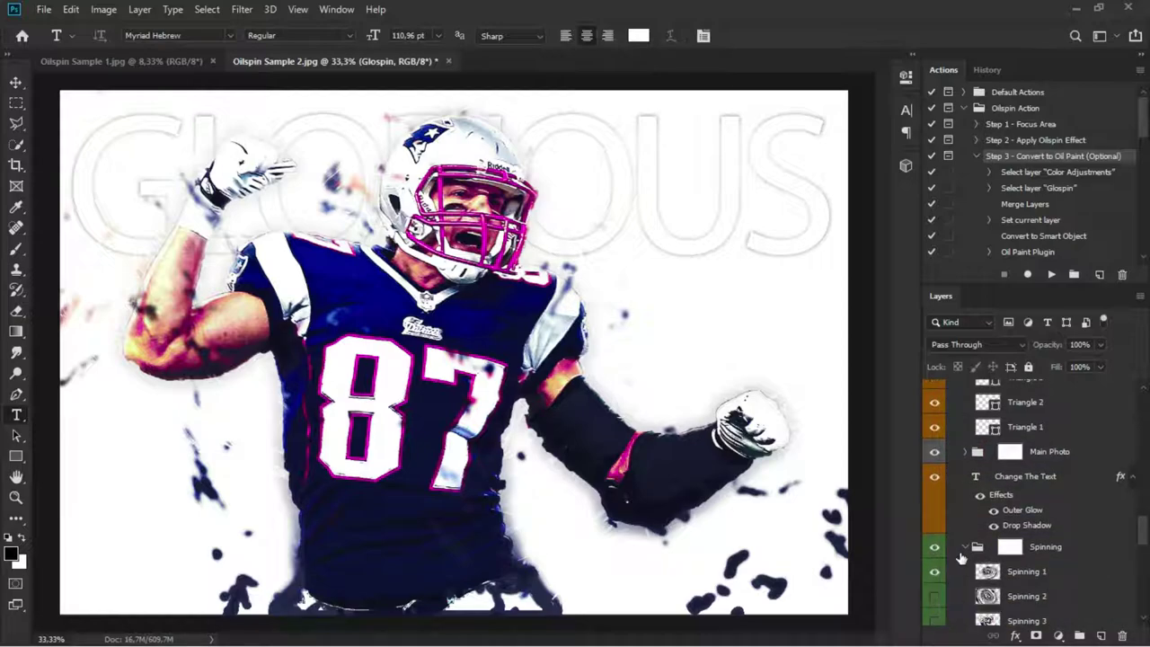
pyautogui.click(964, 547)
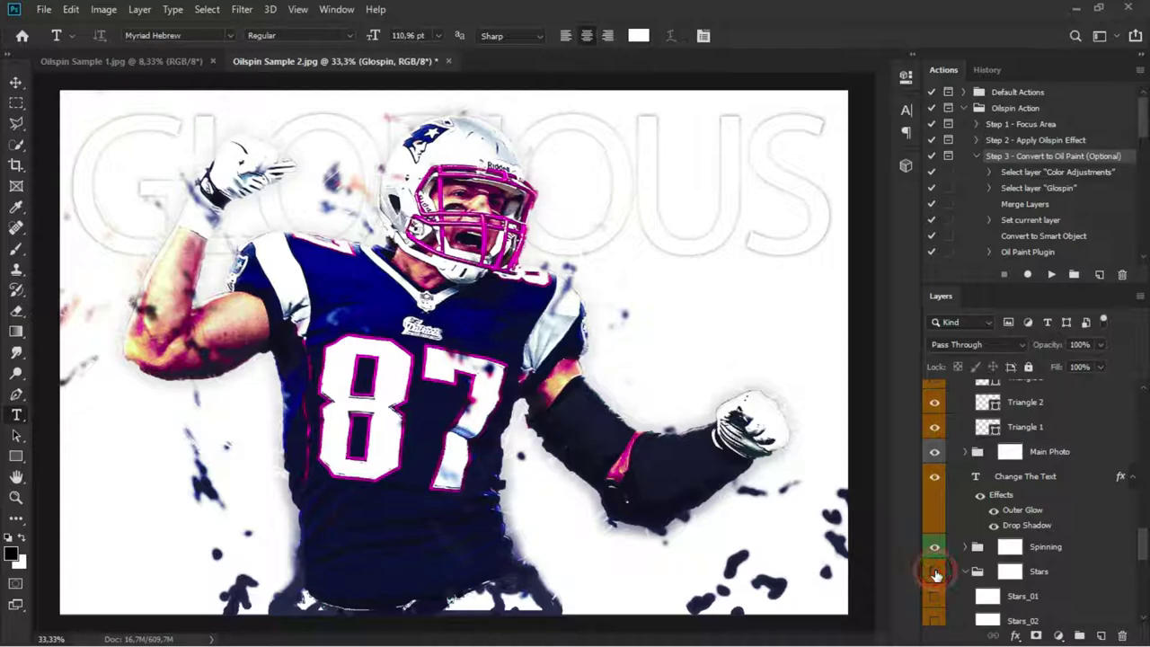
# Preview the Stars group's dark starry background, then hide it again
pyautogui.click(934, 571)
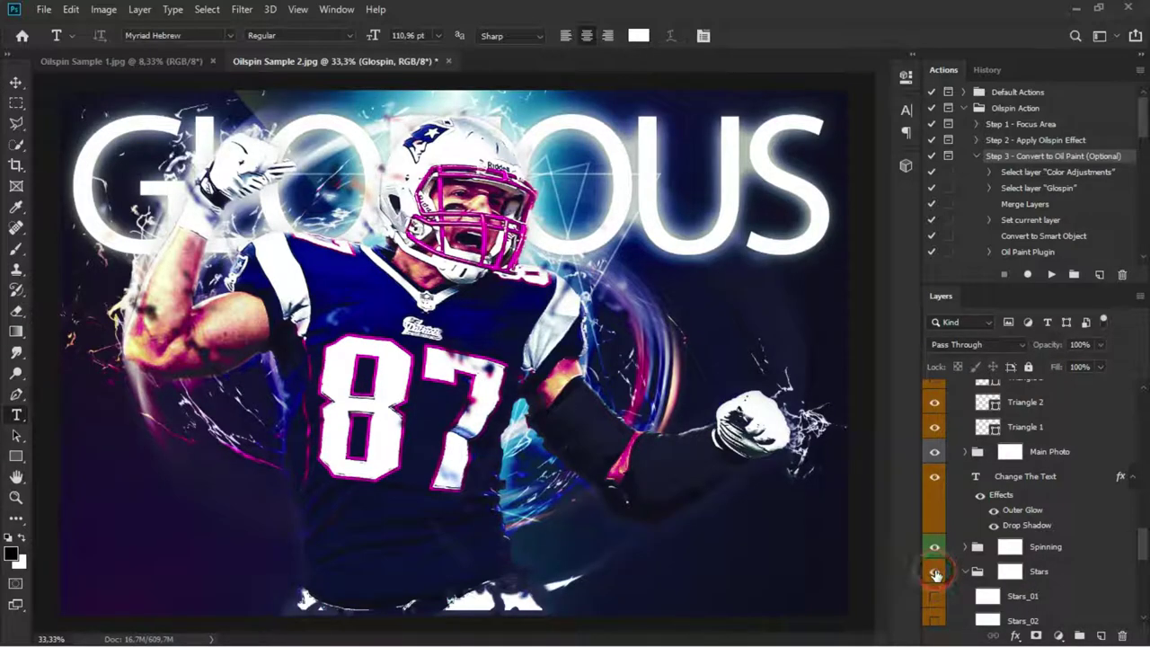
pyautogui.click(934, 571)
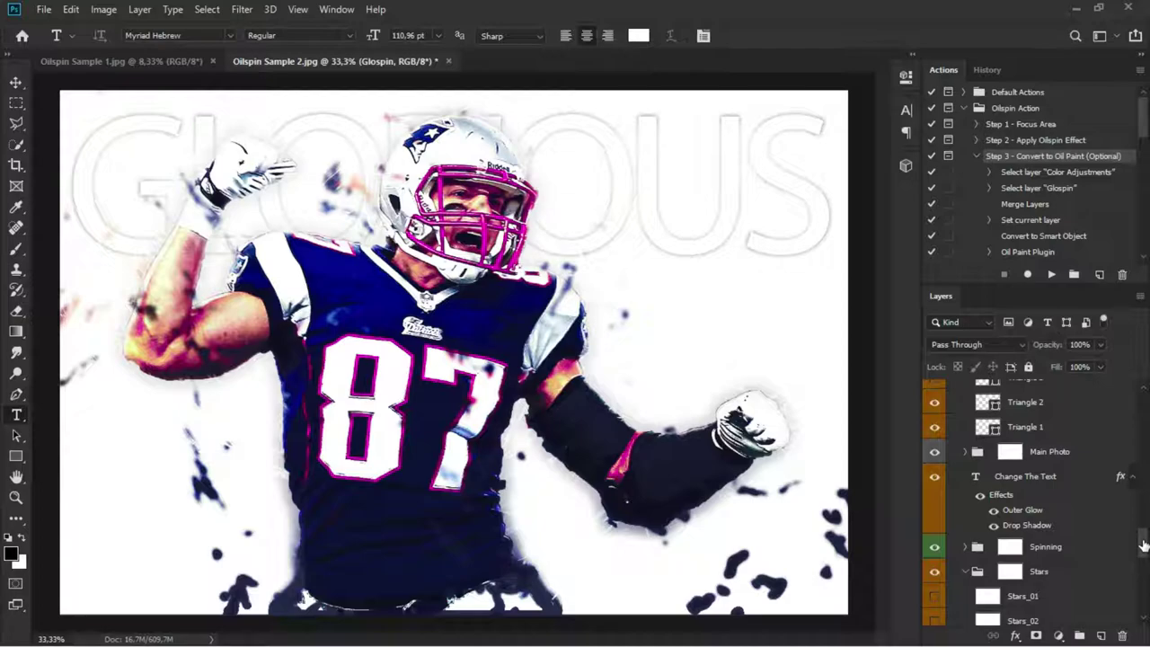
pyautogui.moveTo(1144, 542); pyautogui.dragTo(1144, 561)
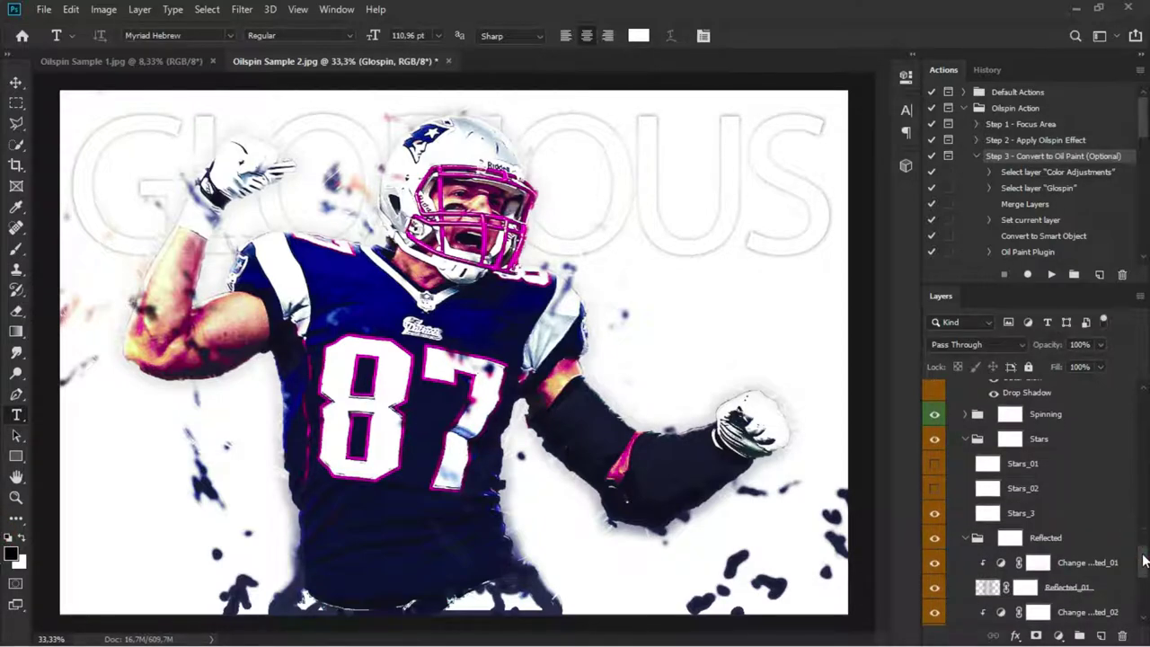
# Toggle the Stars_01, Stars_02, Reflected and Reflected_01/02 layers to compare the background
pyautogui.click(934, 463)
pyautogui.click(934, 488)
pyautogui.click(935, 463)
pyautogui.click(934, 537)
pyautogui.click(933, 562)
pyautogui.click(934, 587)
pyautogui.scroll(-1, 942, 579)
pyautogui.scroll(-1, 936, 566)
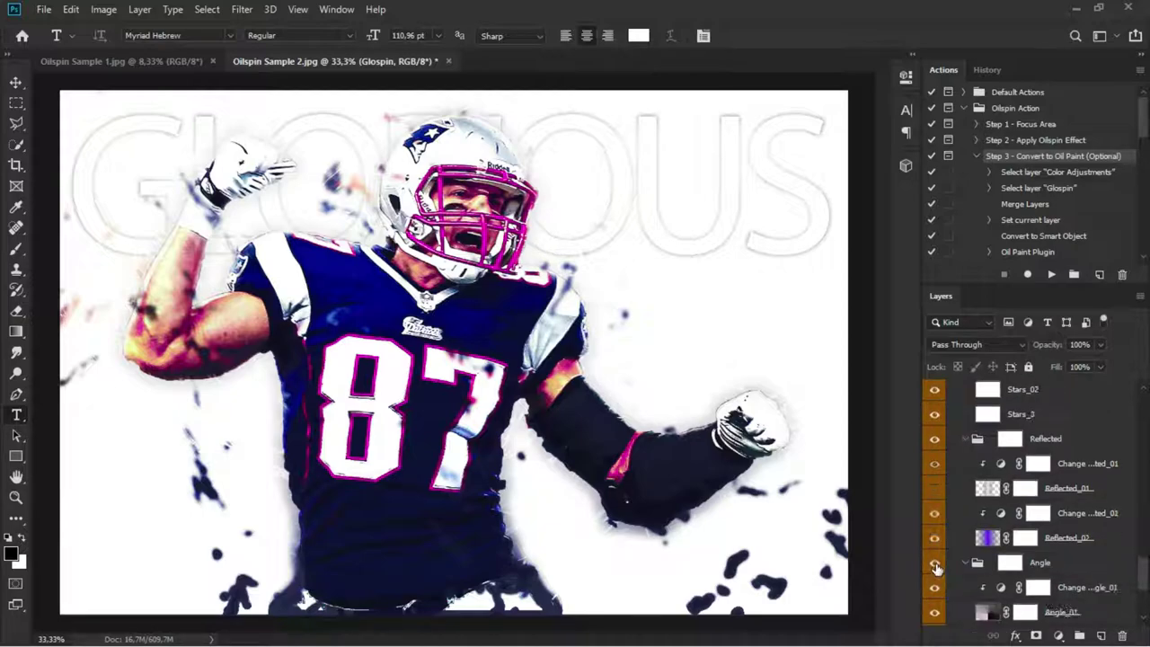
pyautogui.click(935, 532)
pyautogui.moveTo(936, 431); pyautogui.dragTo(935, 415)
pyautogui.click(934, 392)
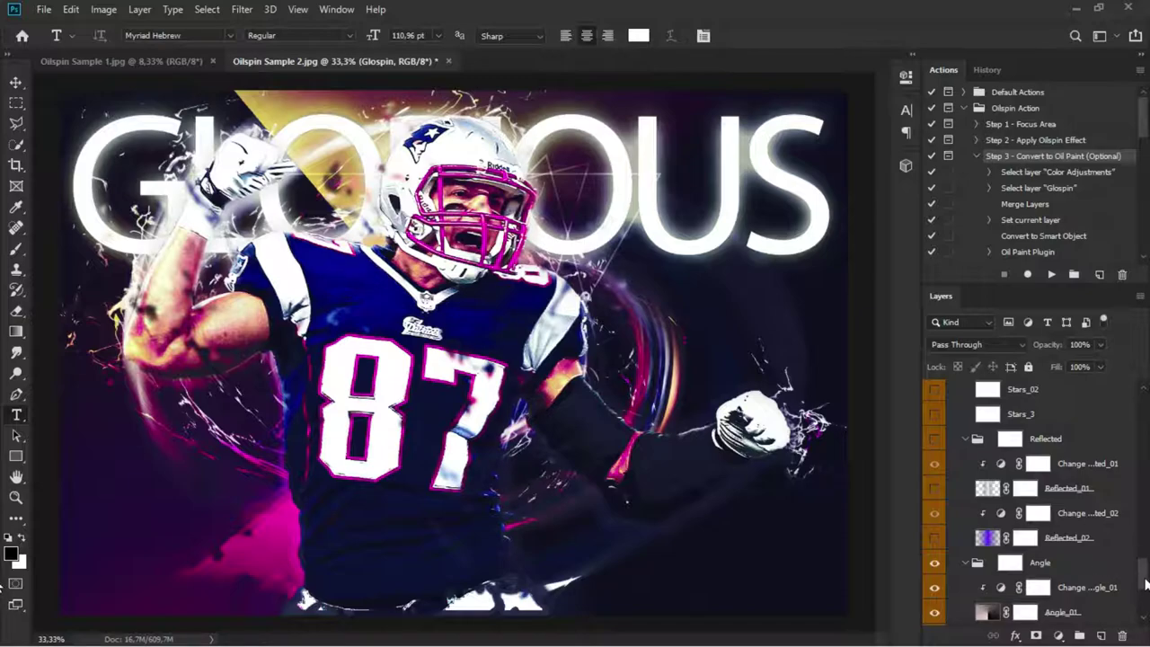
# Hide the Stars group and collapse it
pyautogui.moveTo(1145, 582); pyautogui.dragTo(1144, 564)
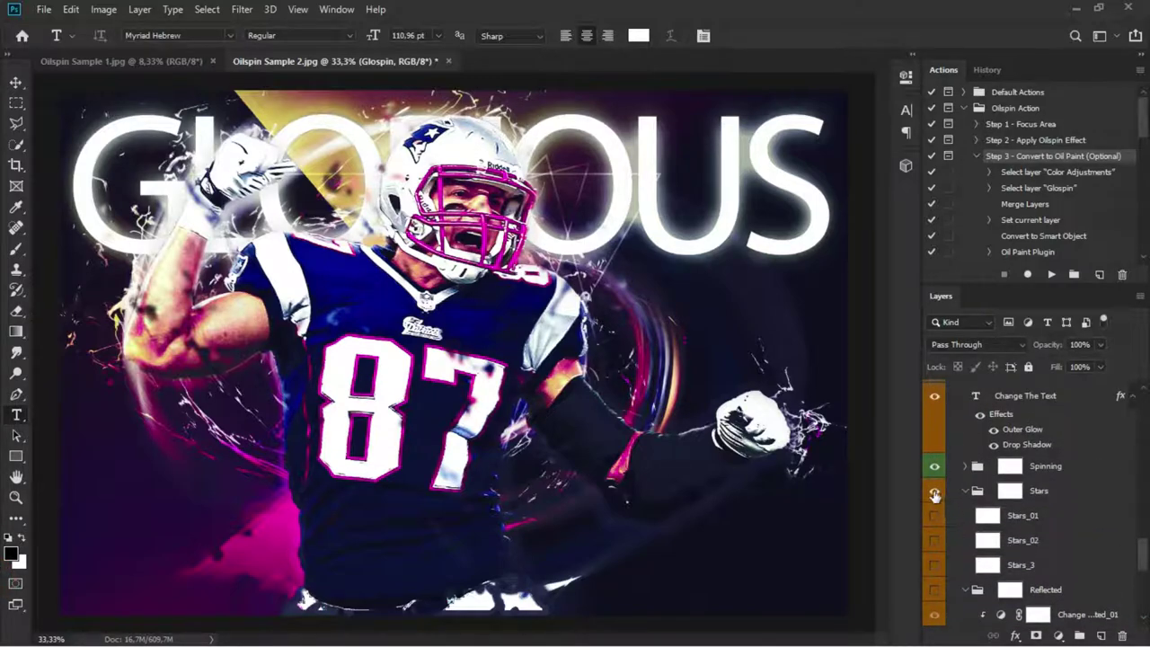
pyautogui.click(934, 494)
pyautogui.click(966, 490)
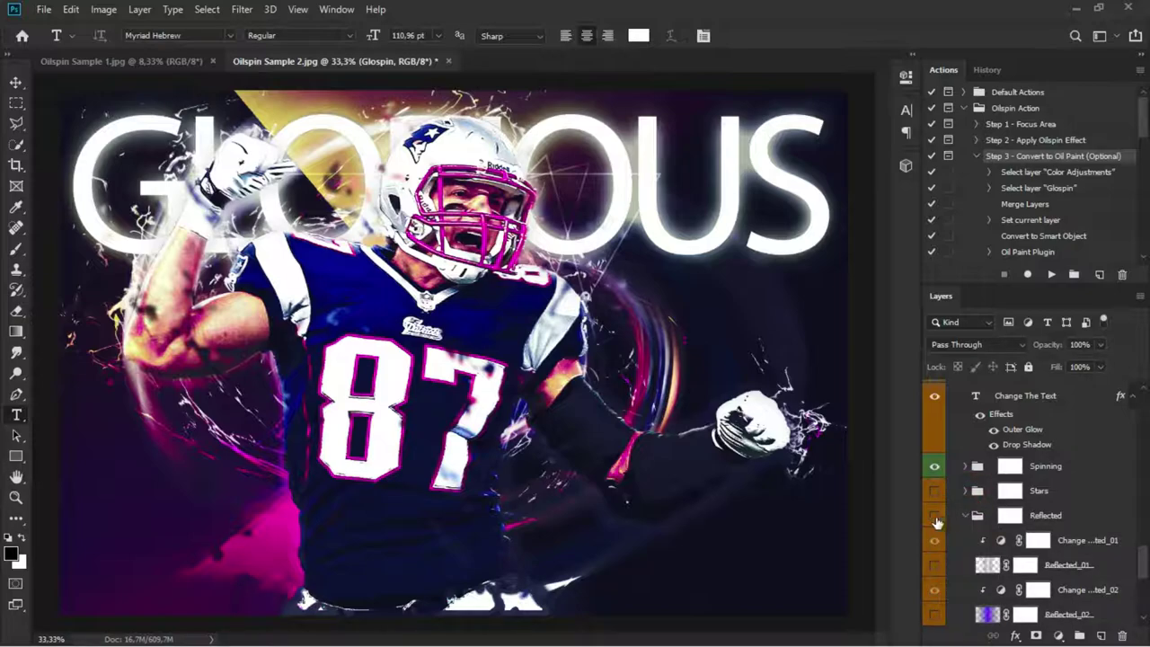
# Switch the Reflected group, Reflected_01 and Reflected_02 back on, comparing the swirl layers
pyautogui.click(934, 517)
pyautogui.scroll(-2, 937, 534)
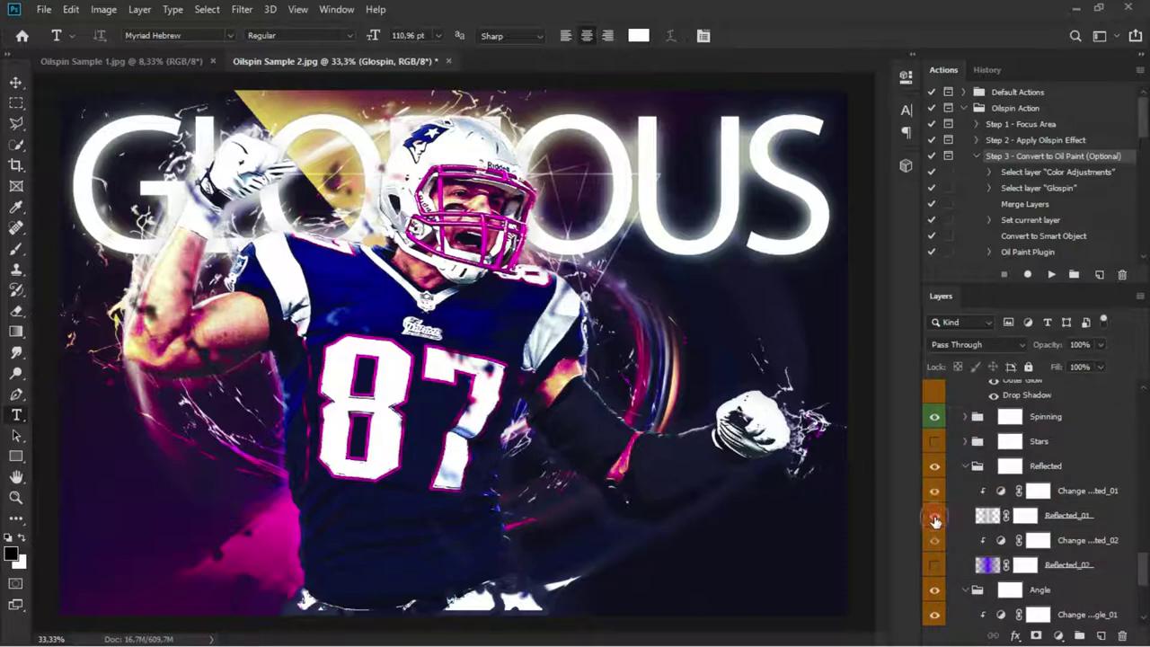
pyautogui.click(934, 517)
pyautogui.click(934, 540)
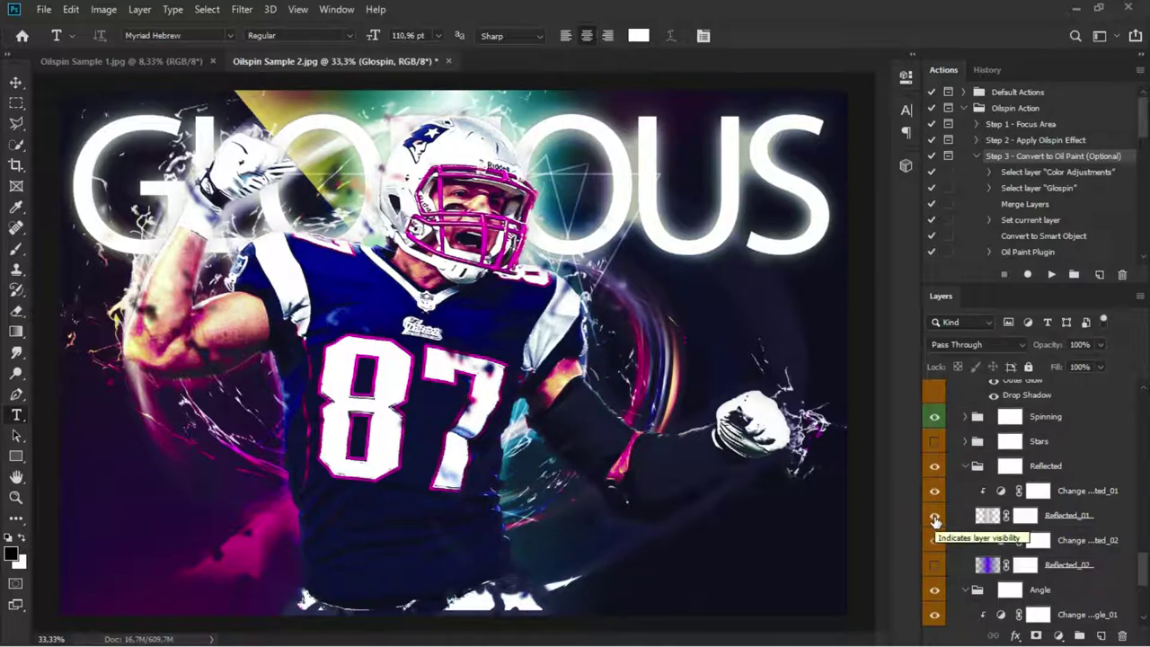
pyautogui.click(934, 564)
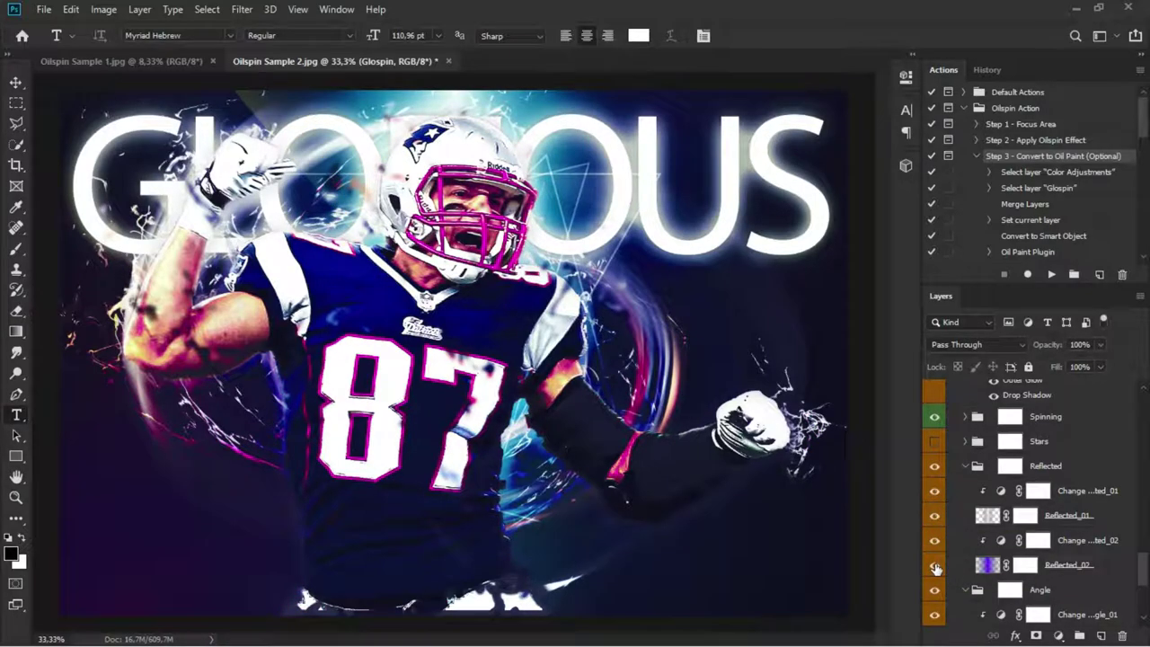
pyautogui.moveTo(935, 567); pyautogui.dragTo(934, 539)
pyautogui.scroll(-1, 957, 550)
pyautogui.scroll(-1, 957, 548)
# Turn the Angle group and the Angle_01 layer with its adjustment back on
pyautogui.scroll(-1, 951, 534)
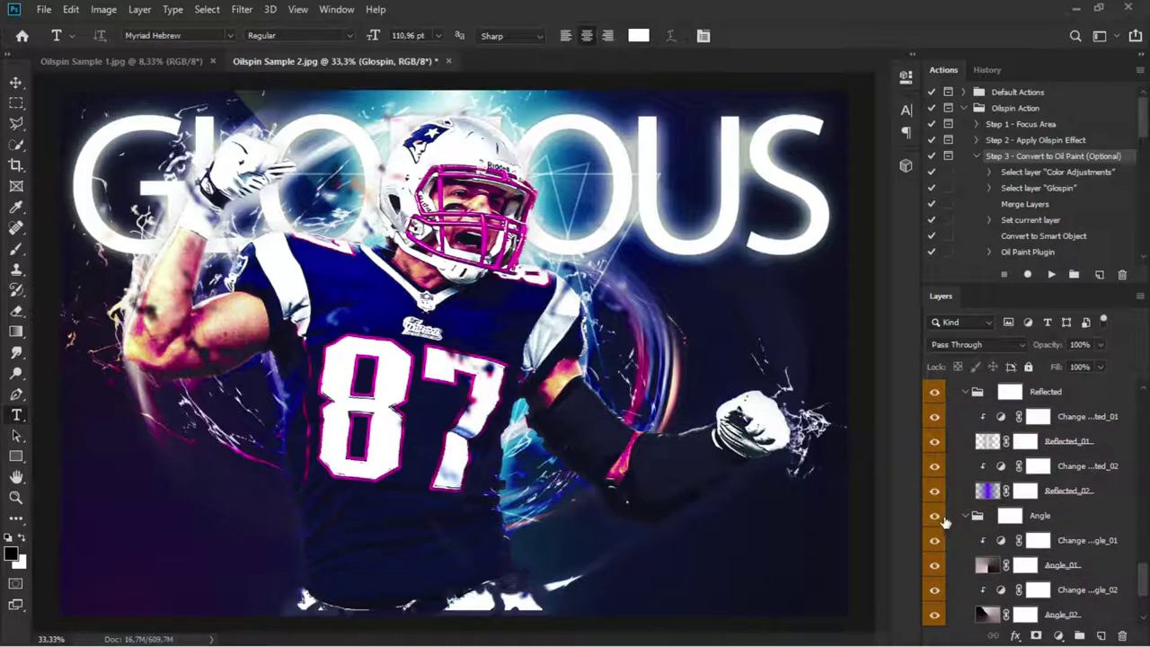
pyautogui.click(935, 516)
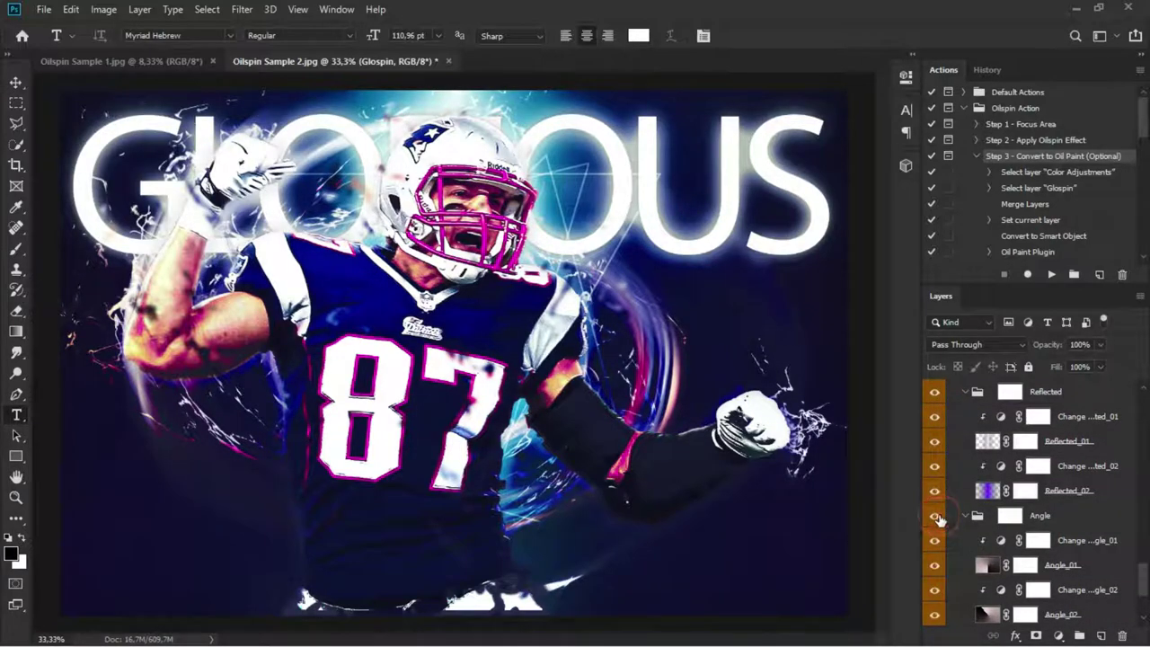
pyautogui.scroll(-2, 948, 528)
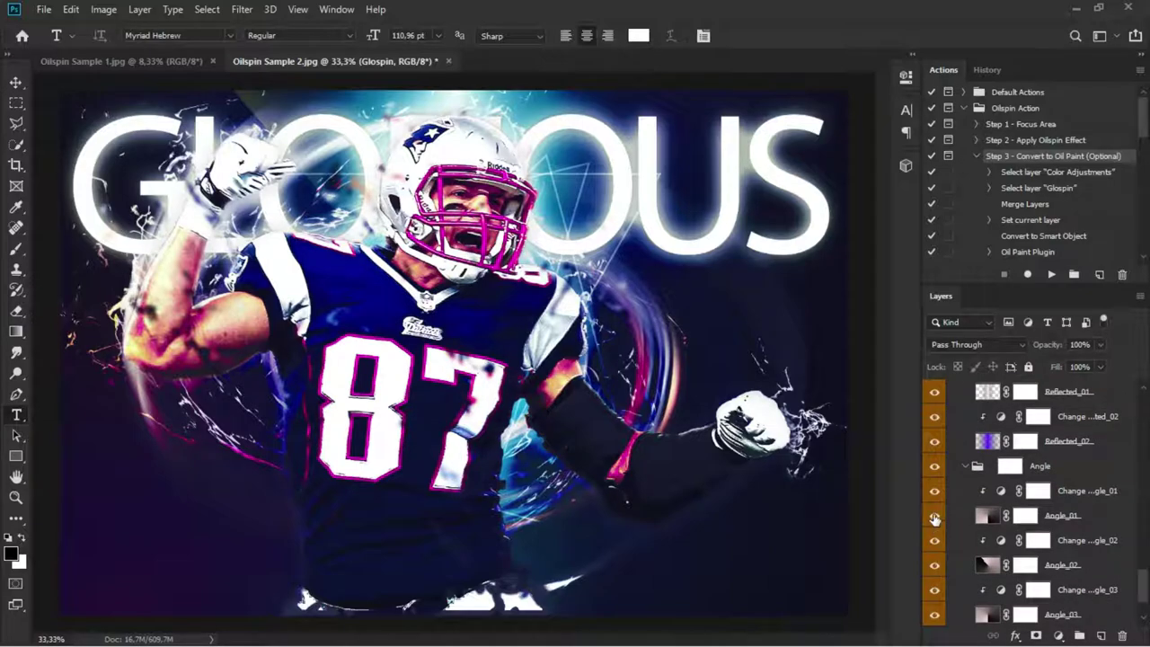
pyautogui.moveTo(934, 491); pyautogui.dragTo(934, 519)
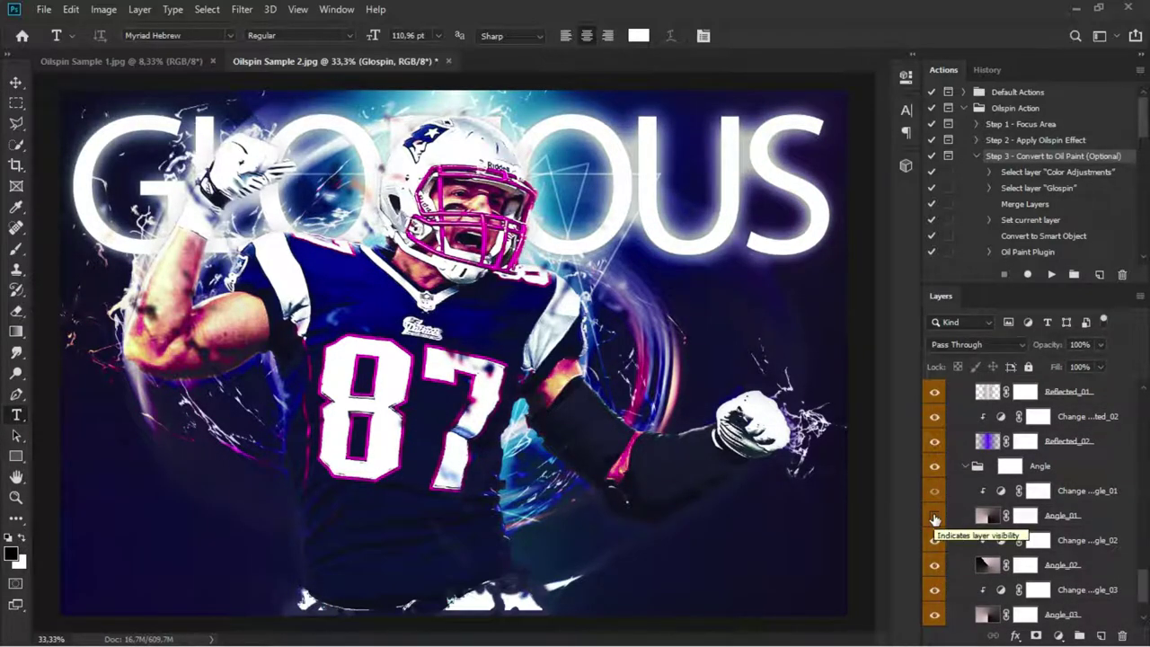
pyautogui.moveTo(934, 515); pyautogui.dragTo(934, 491)
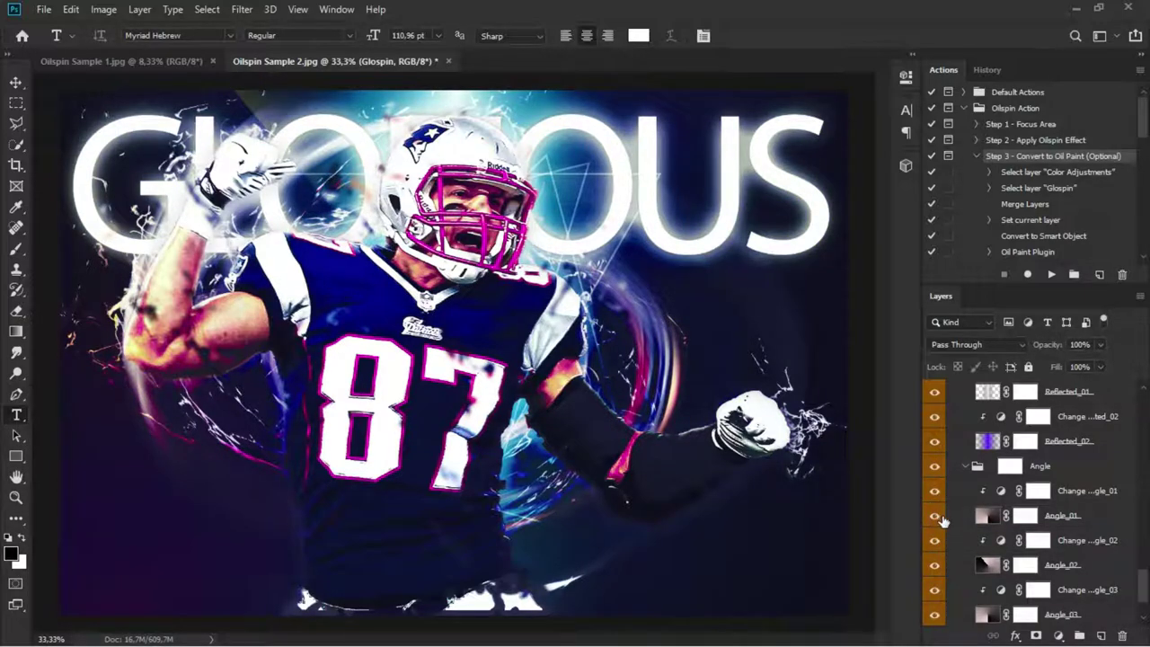
# Check the Gradient Bg. Color layer, then leave Bg. Color hidden to reveal the photo's background
pyautogui.scroll(-3, 943, 525)
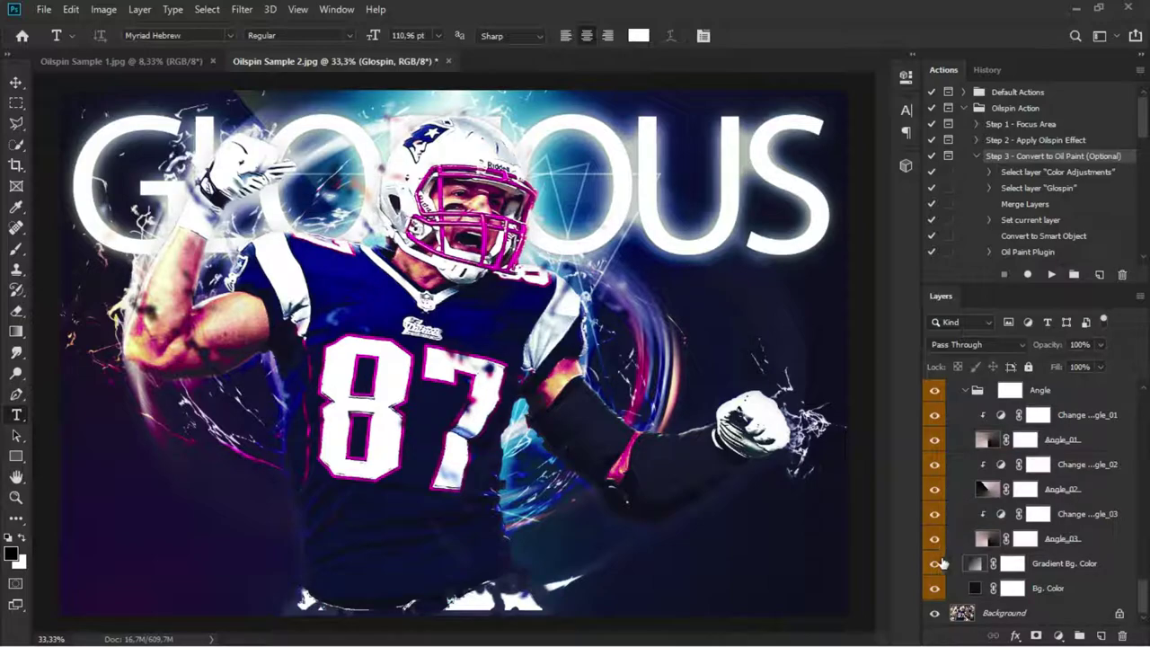
pyautogui.click(936, 563)
pyautogui.click(936, 588)
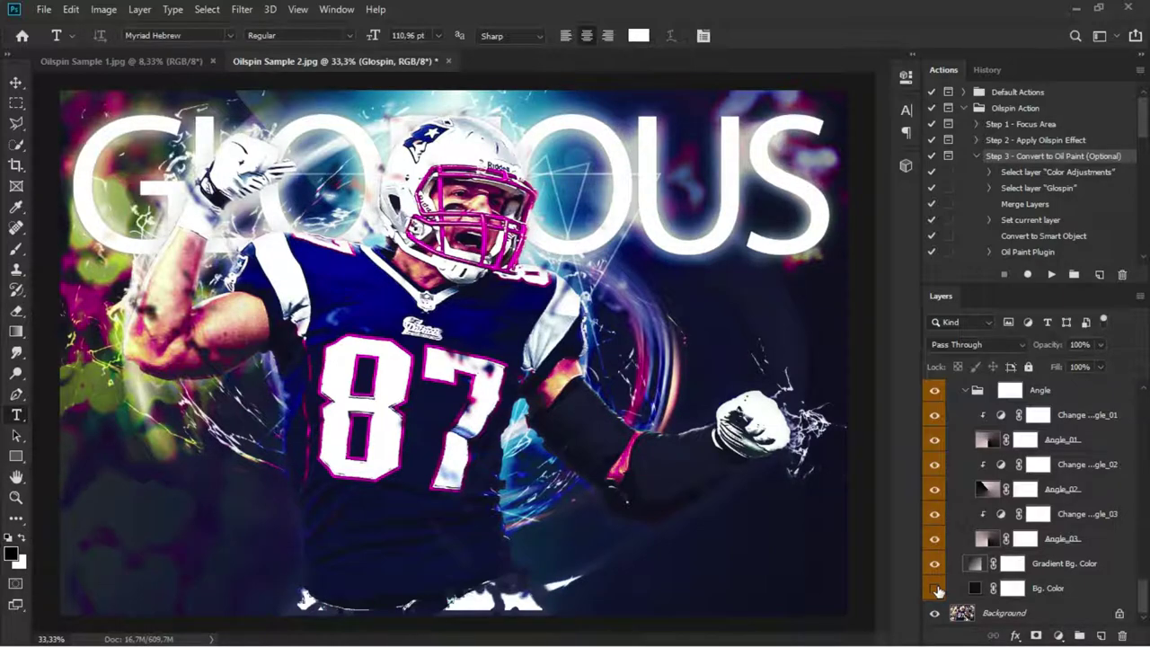
pyautogui.click(936, 589)
pyautogui.click(936, 588)
pyautogui.moveTo(1145, 591); pyautogui.dragTo(1145, 534)
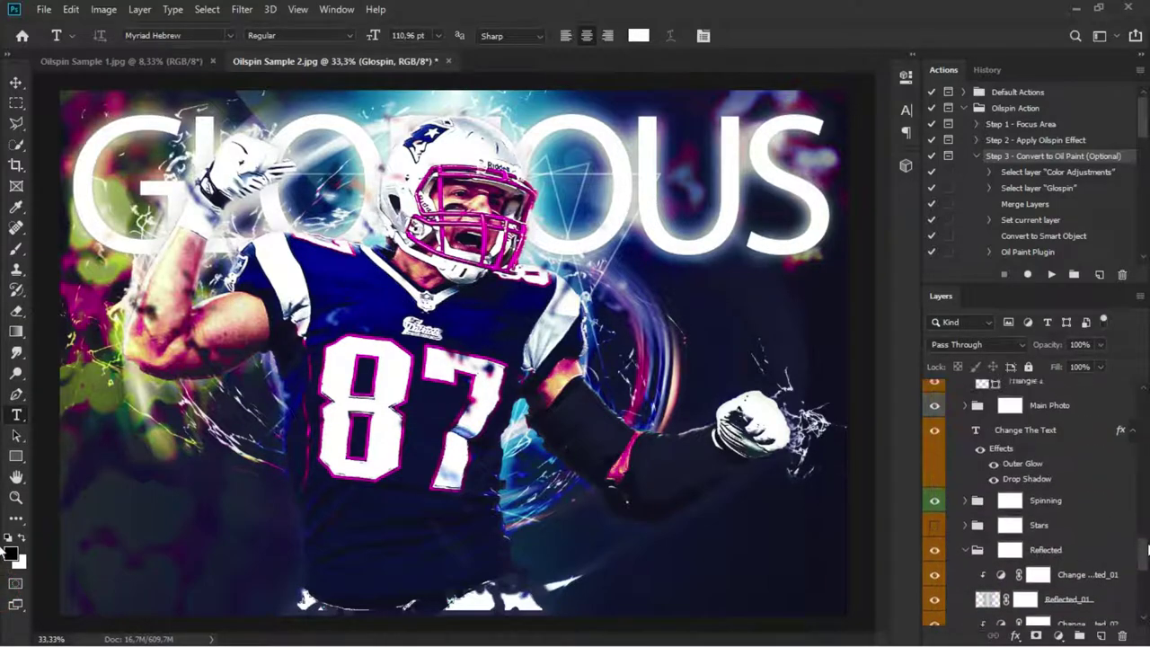
pyautogui.scroll(-2, 1078, 539)
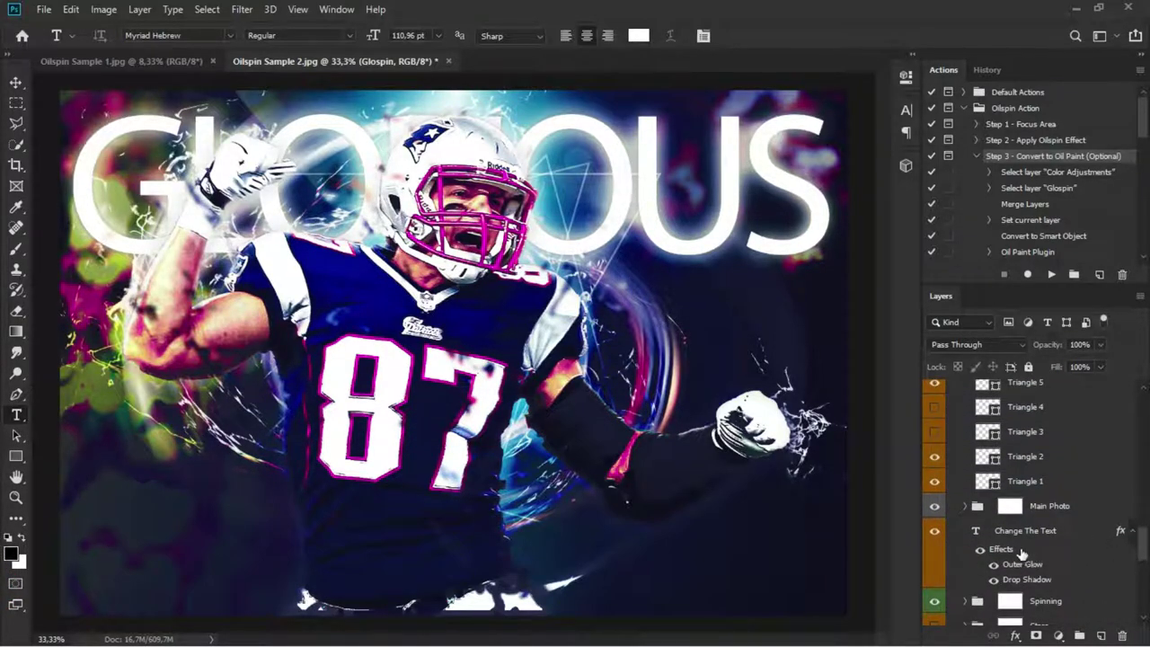
# Select the Darken Below layer with the Move Tool and apply Lock All to it
pyautogui.click(1009, 530)
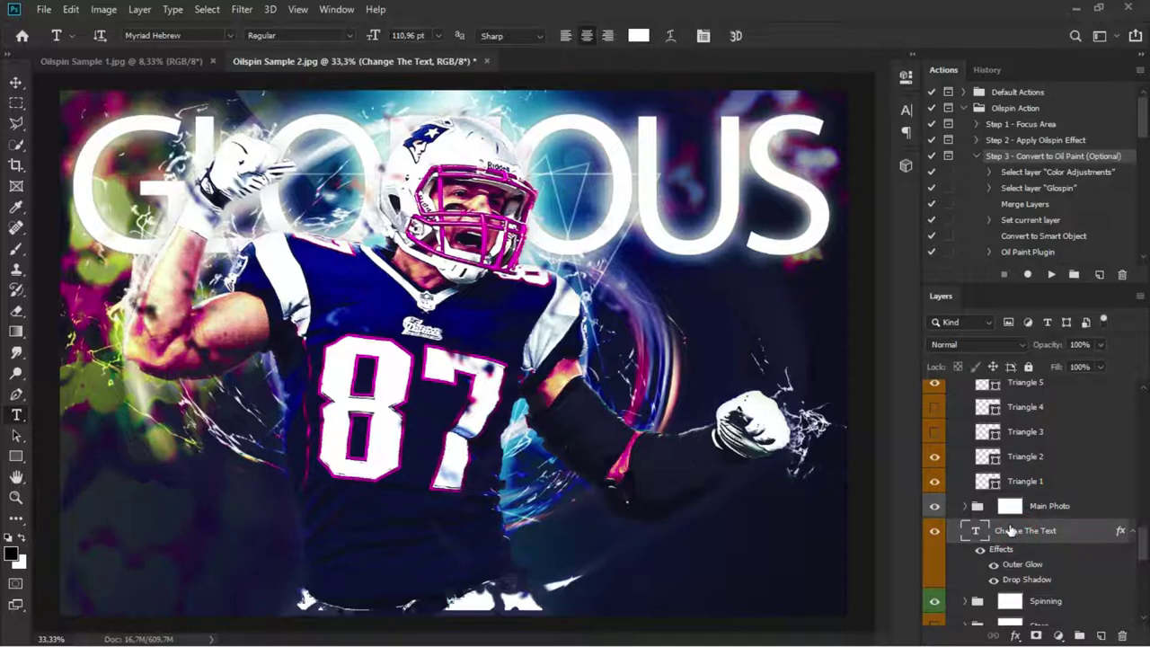
pyautogui.click(15, 82)
pyautogui.click(736, 193)
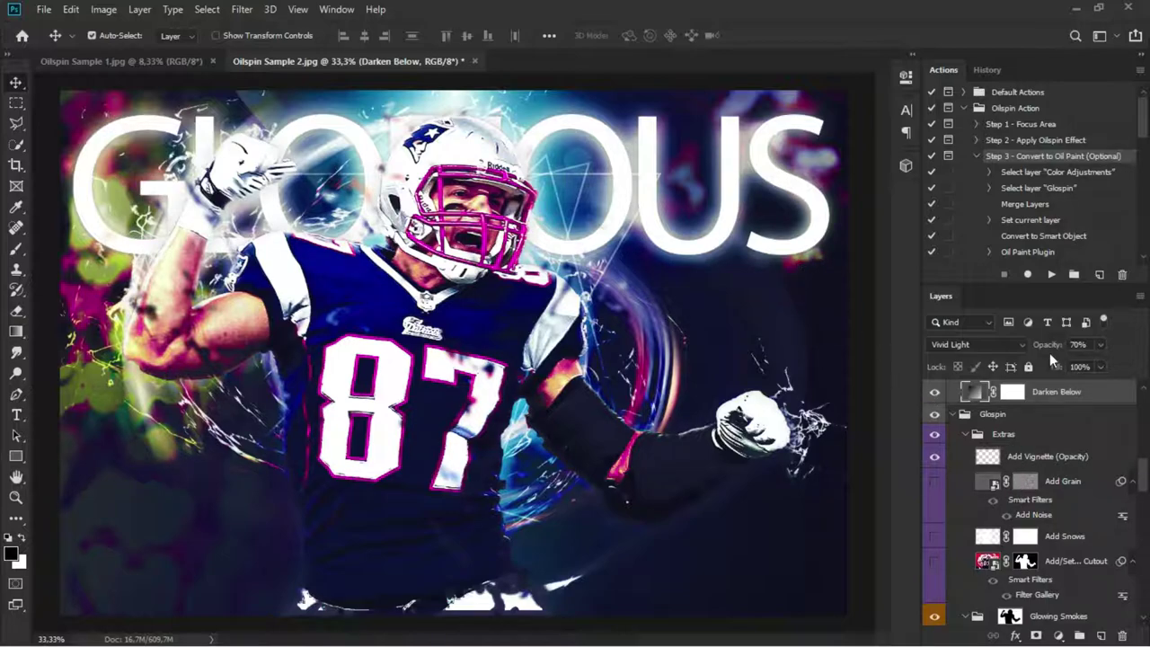
pyautogui.click(1028, 366)
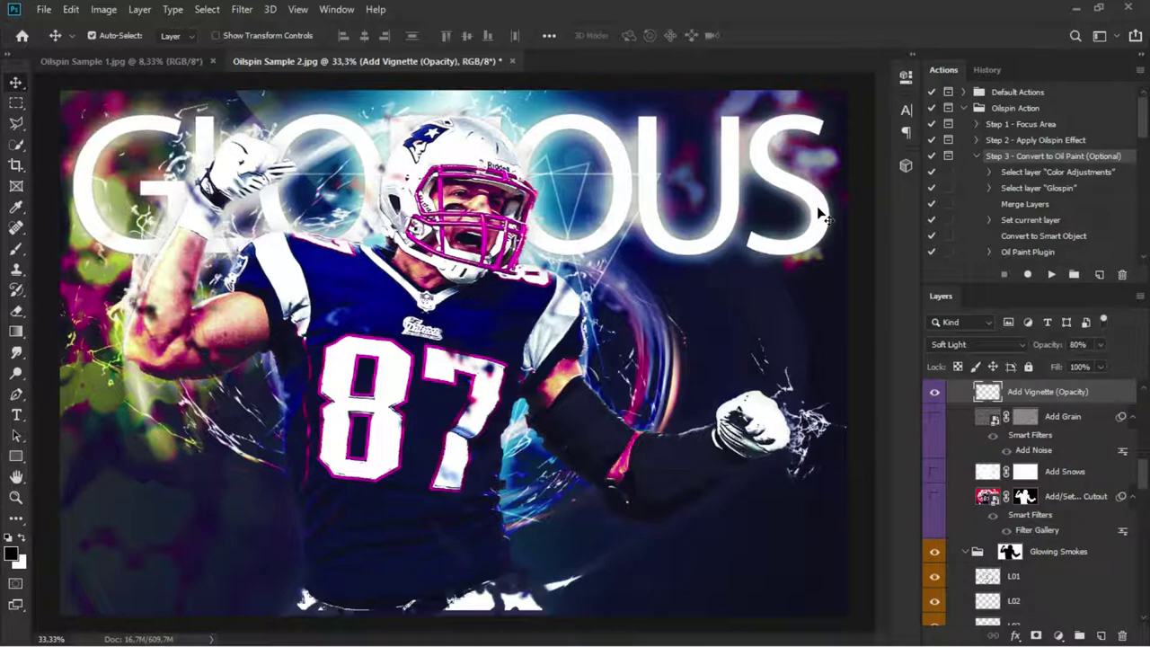
# Scroll through the Layers panel and select the Change The Text layer
pyautogui.scroll(3, 1050, 467)
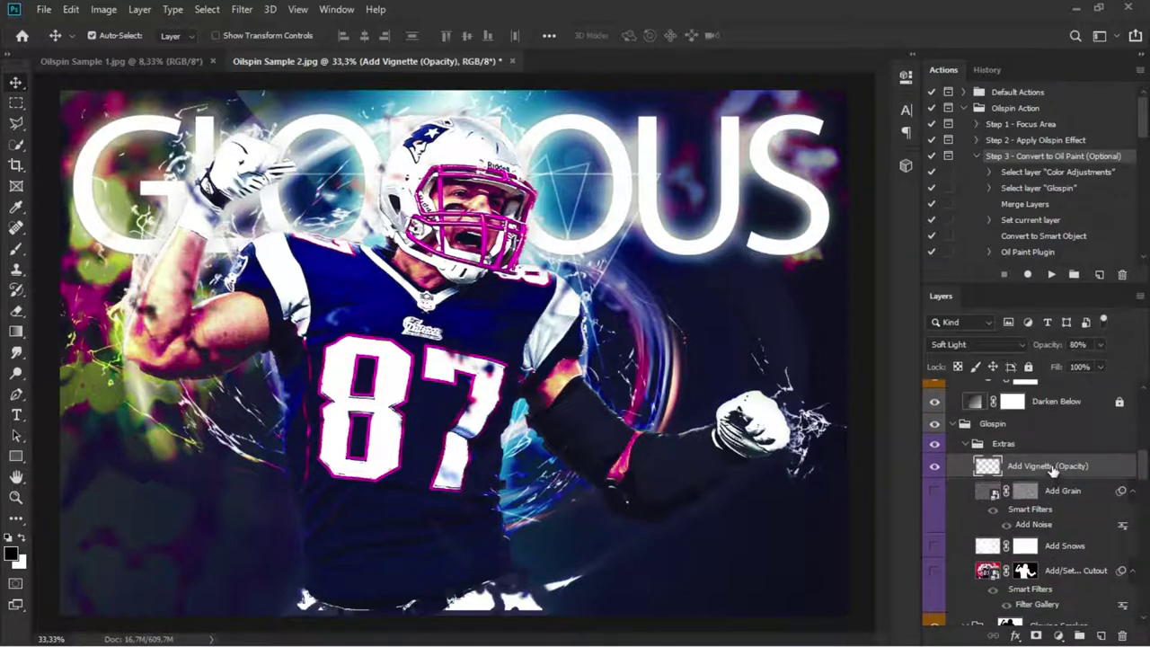
pyautogui.scroll(2, 1119, 405)
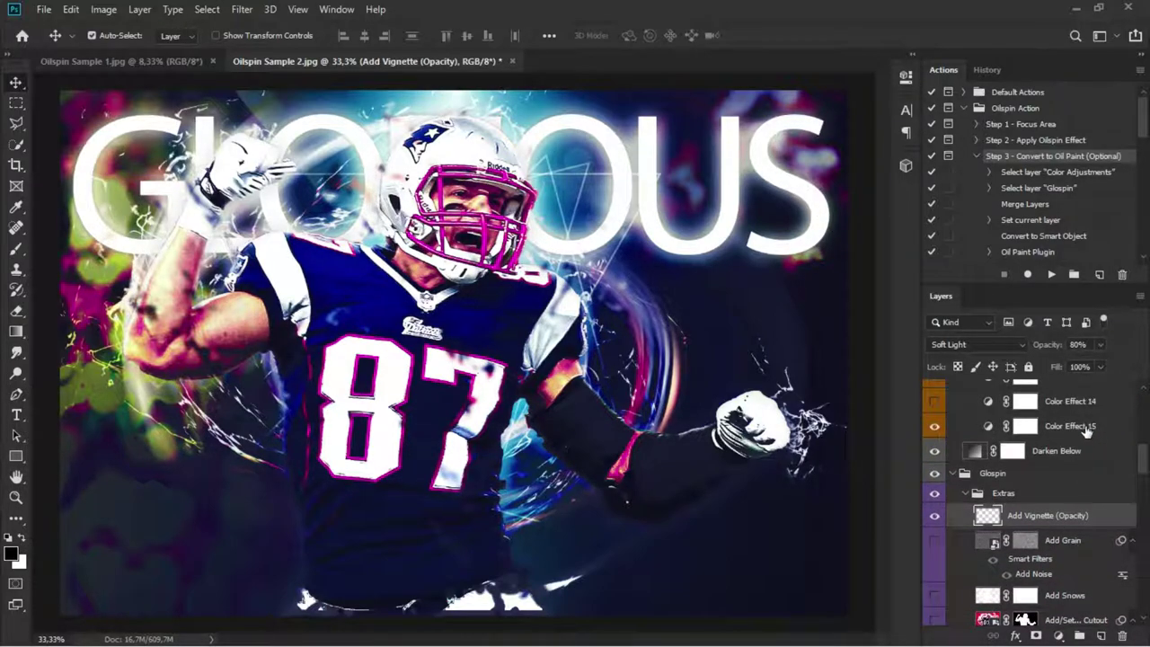
pyautogui.scroll(3, 1096, 431)
pyautogui.scroll(3, 1084, 440)
pyautogui.scroll(8, 1083, 439)
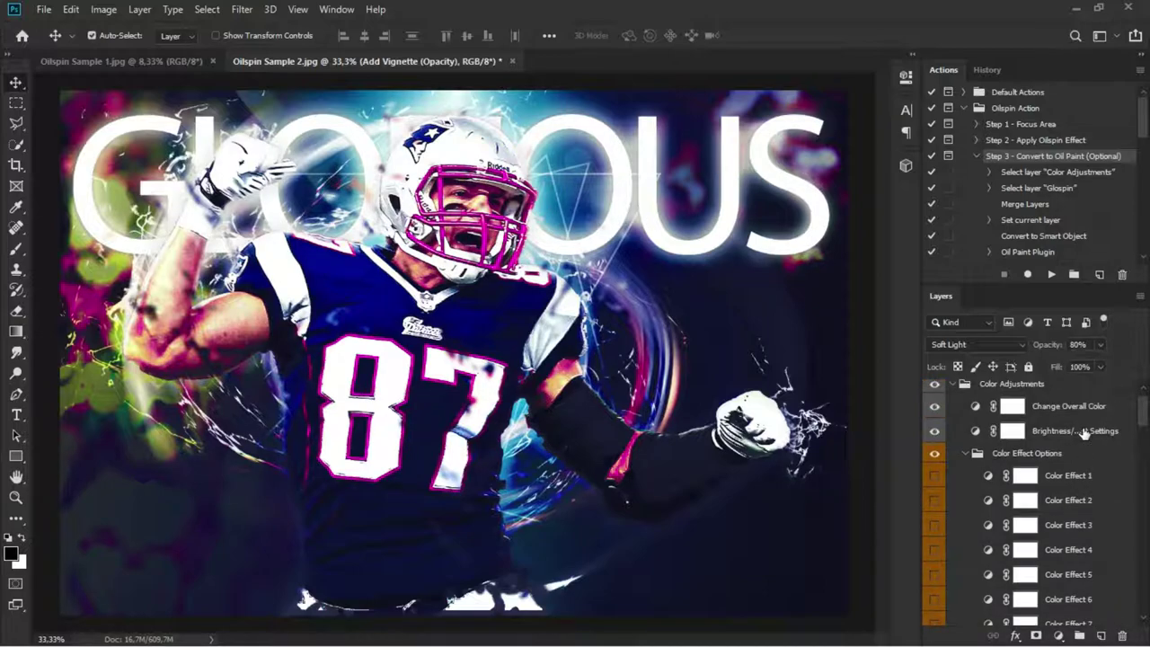
pyautogui.scroll(1, 1070, 447)
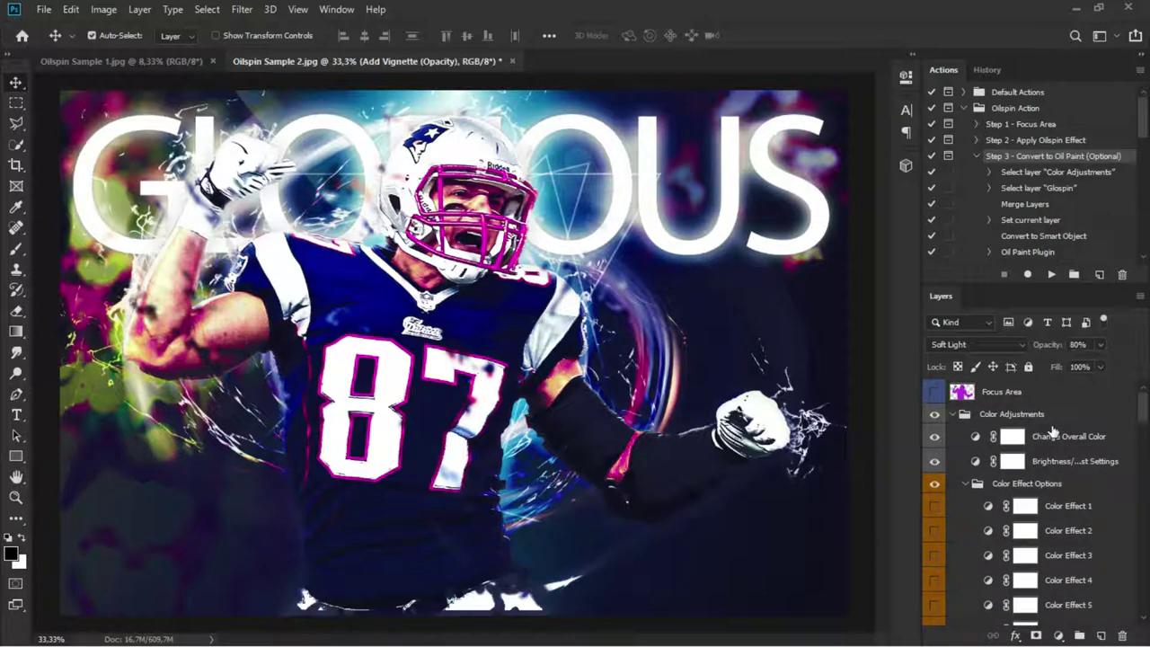
pyautogui.scroll(-3, 1054, 433)
pyautogui.scroll(-5, 1058, 436)
pyautogui.scroll(-5, 1064, 440)
pyautogui.scroll(-3, 1066, 440)
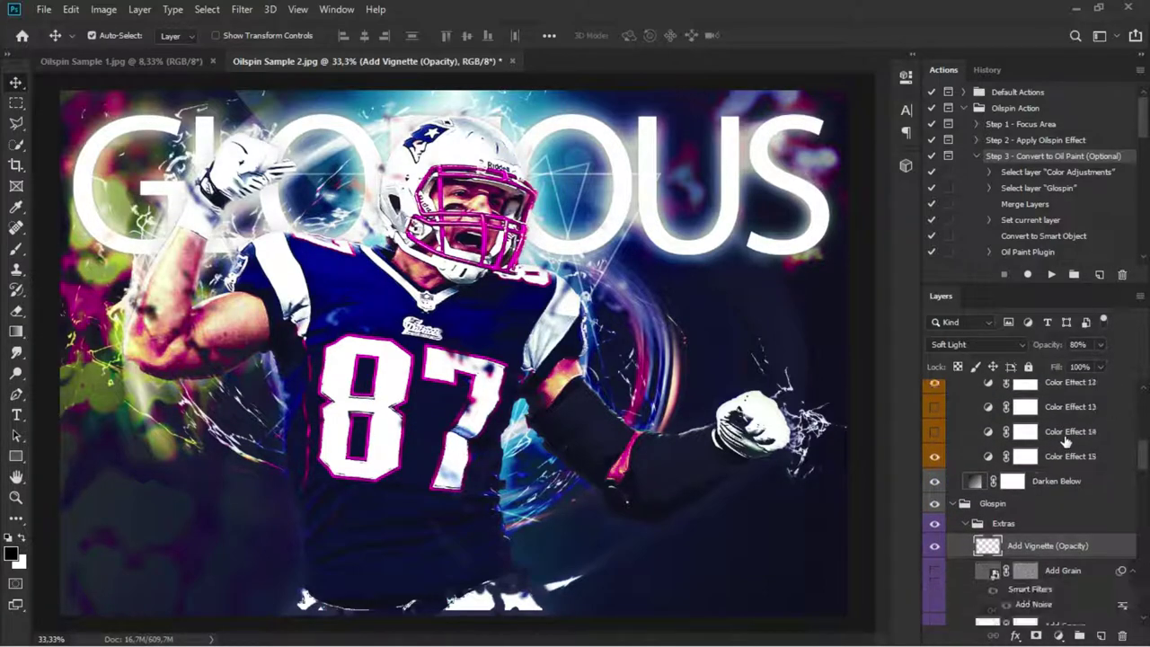
pyautogui.scroll(-1, 1066, 440)
pyautogui.scroll(-2, 1066, 441)
pyautogui.scroll(-4, 1066, 444)
pyautogui.scroll(-3, 1066, 449)
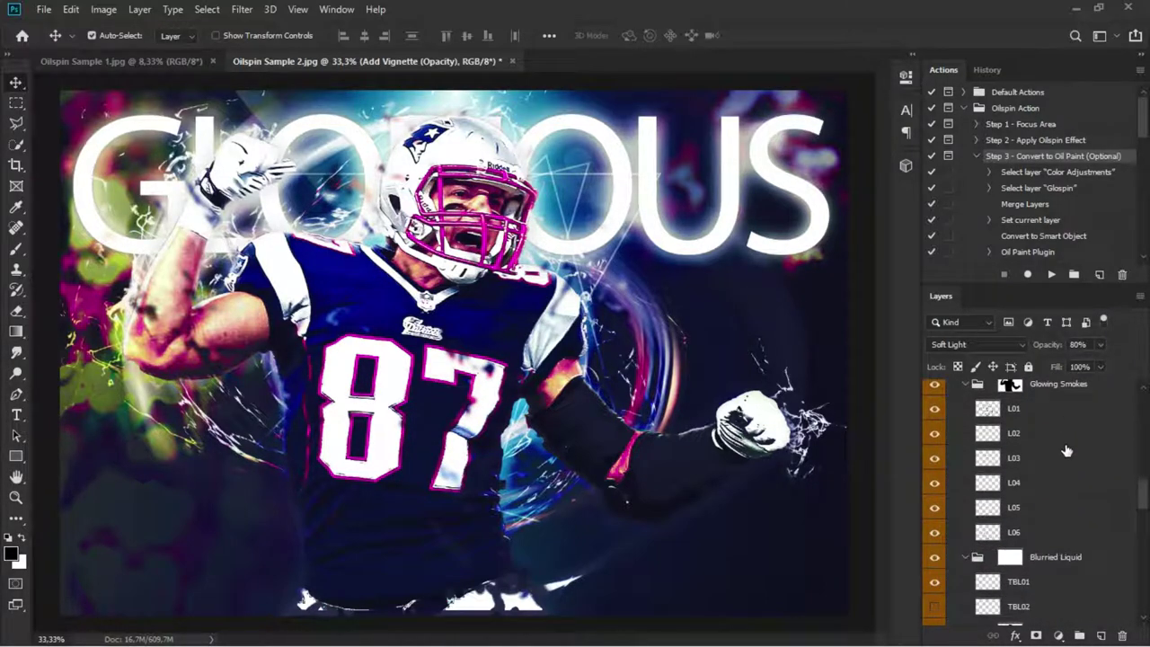
pyautogui.scroll(-3, 1066, 449)
pyautogui.scroll(-4, 1067, 452)
pyautogui.scroll(-2, 1067, 452)
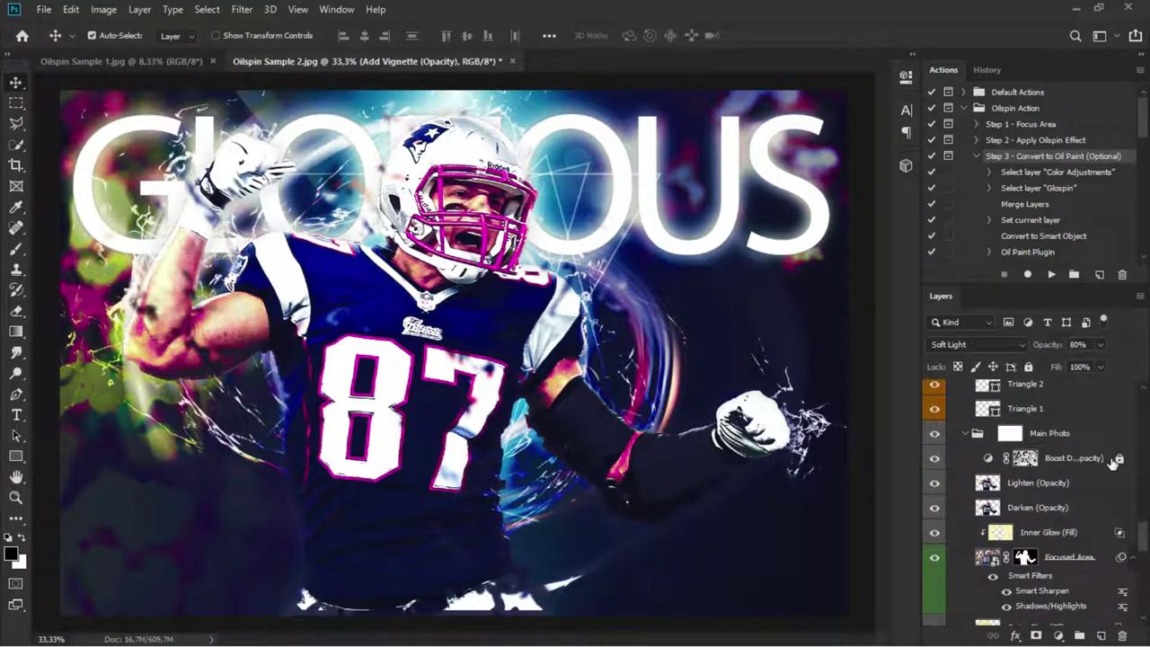
pyautogui.scroll(-7, 1049, 531)
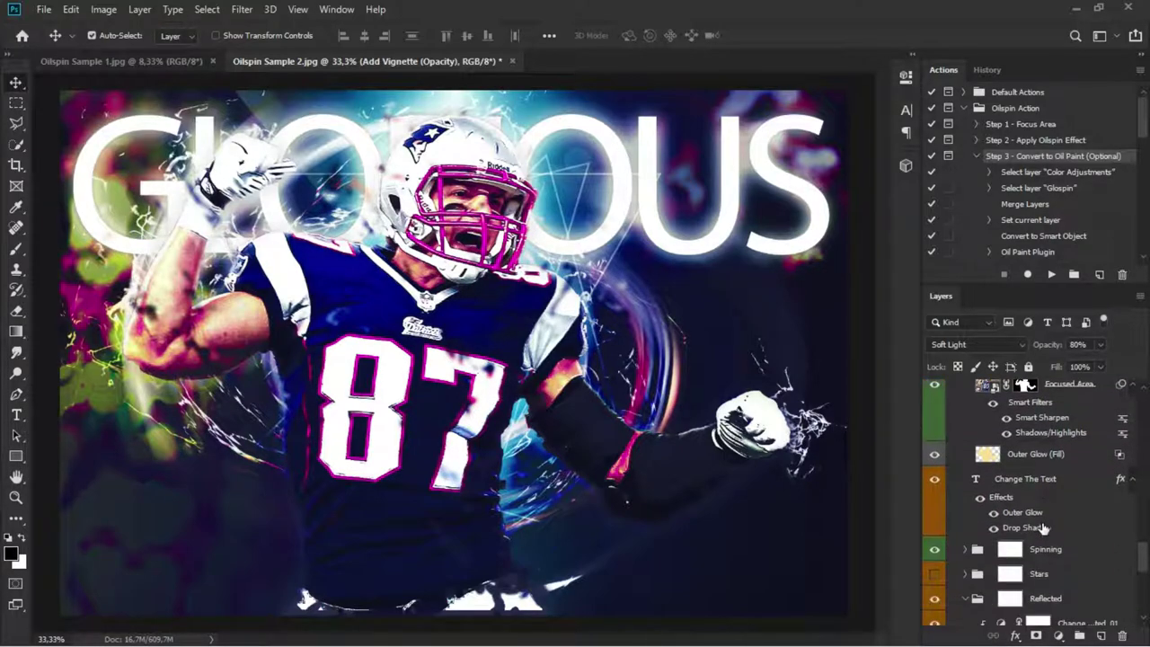
pyautogui.click(1039, 482)
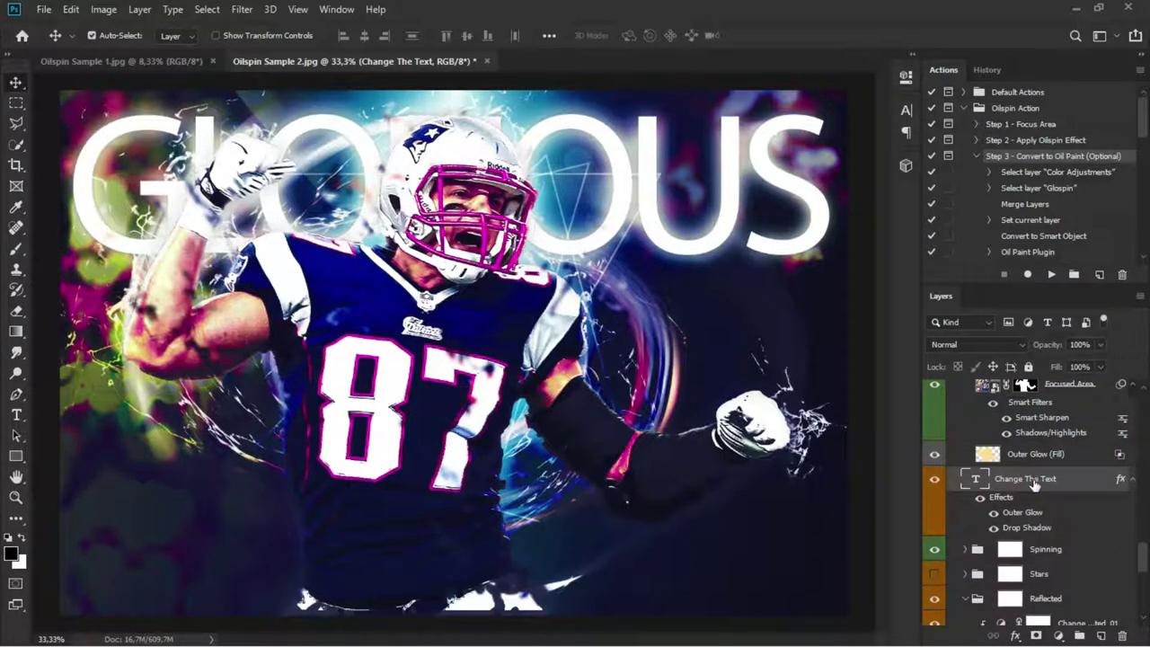
pyautogui.click(16, 82)
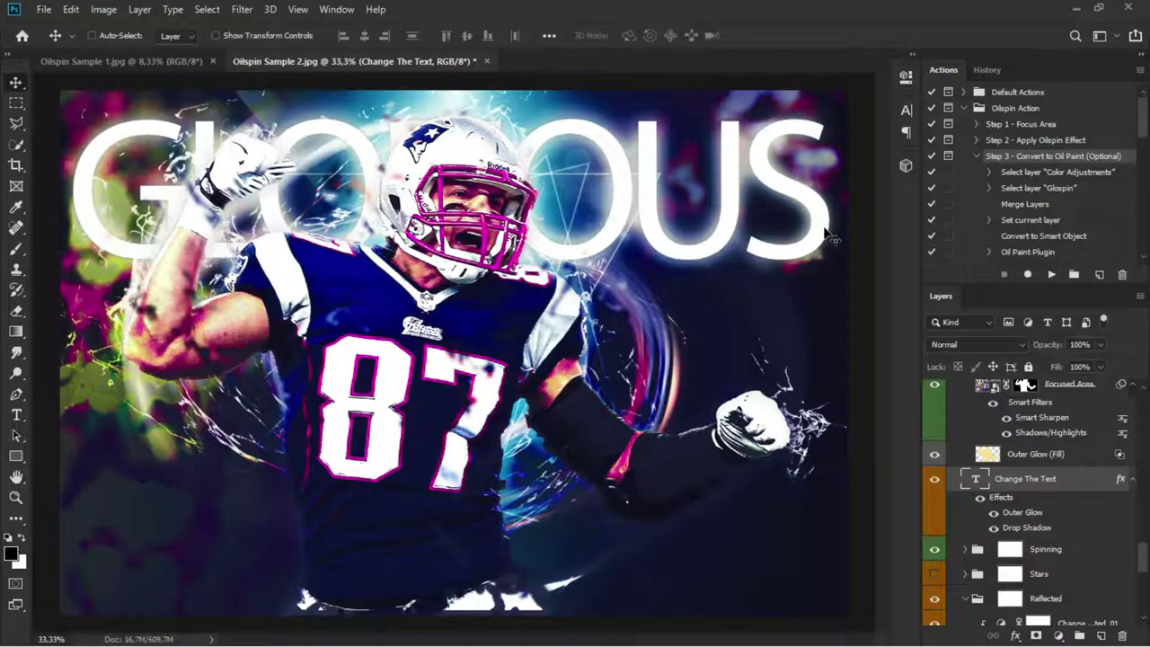
pyautogui.hotkey('ctrl', 't')
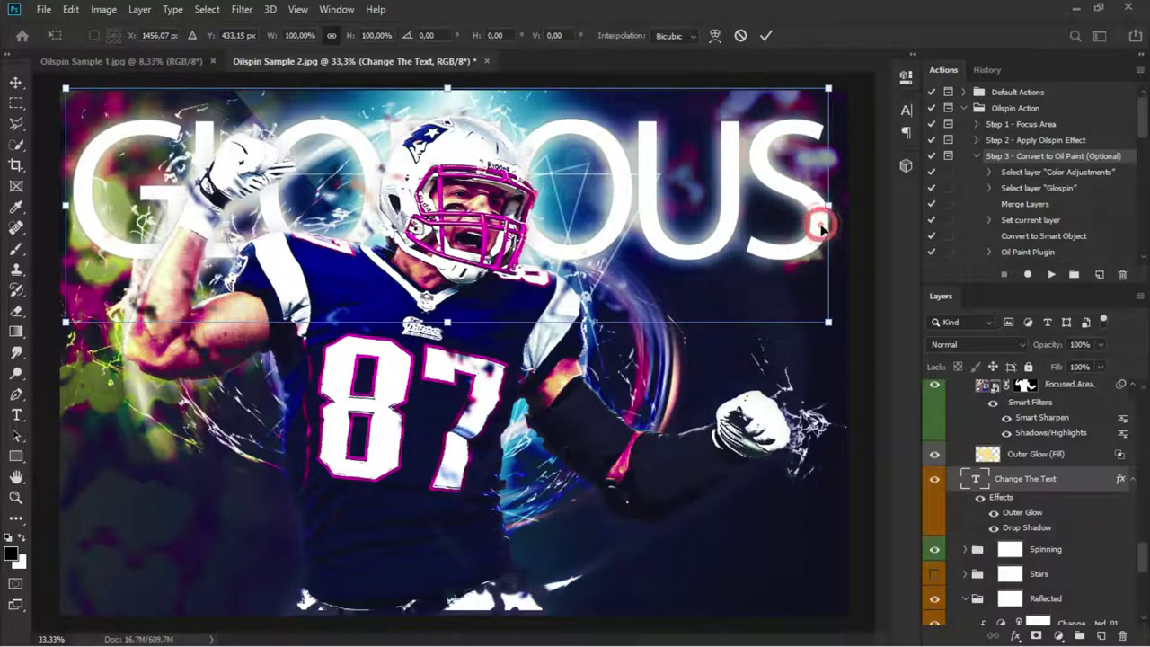
pyautogui.moveTo(821, 230); pyautogui.dragTo(819, 309)
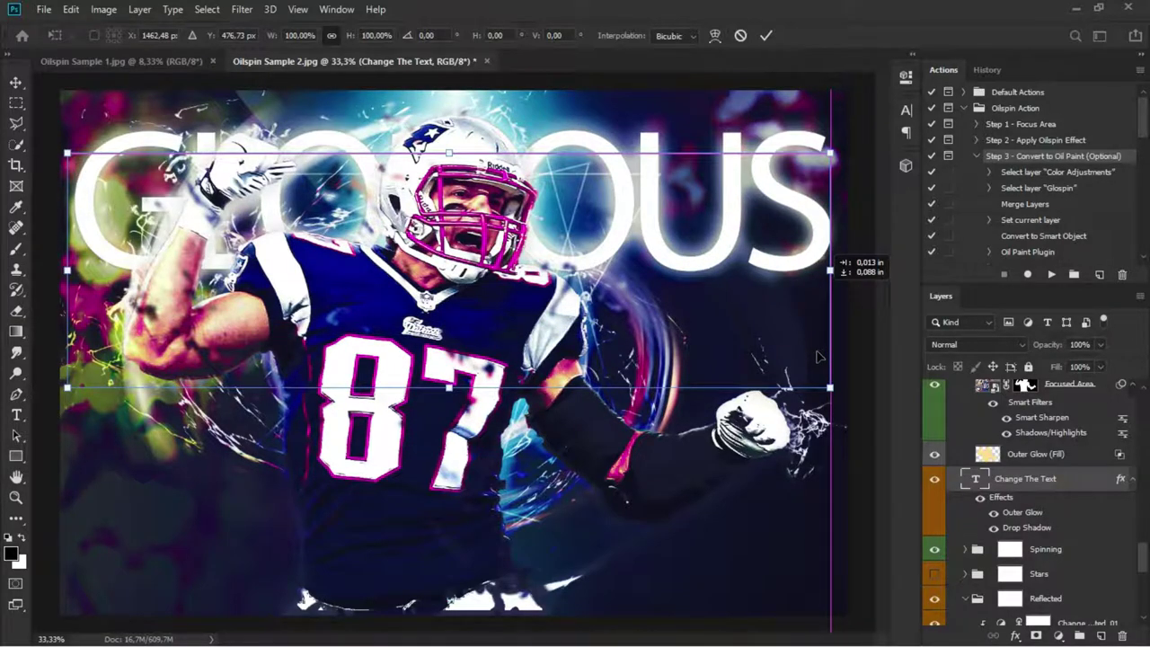
pyautogui.moveTo(817, 357); pyautogui.dragTo(813, 508)
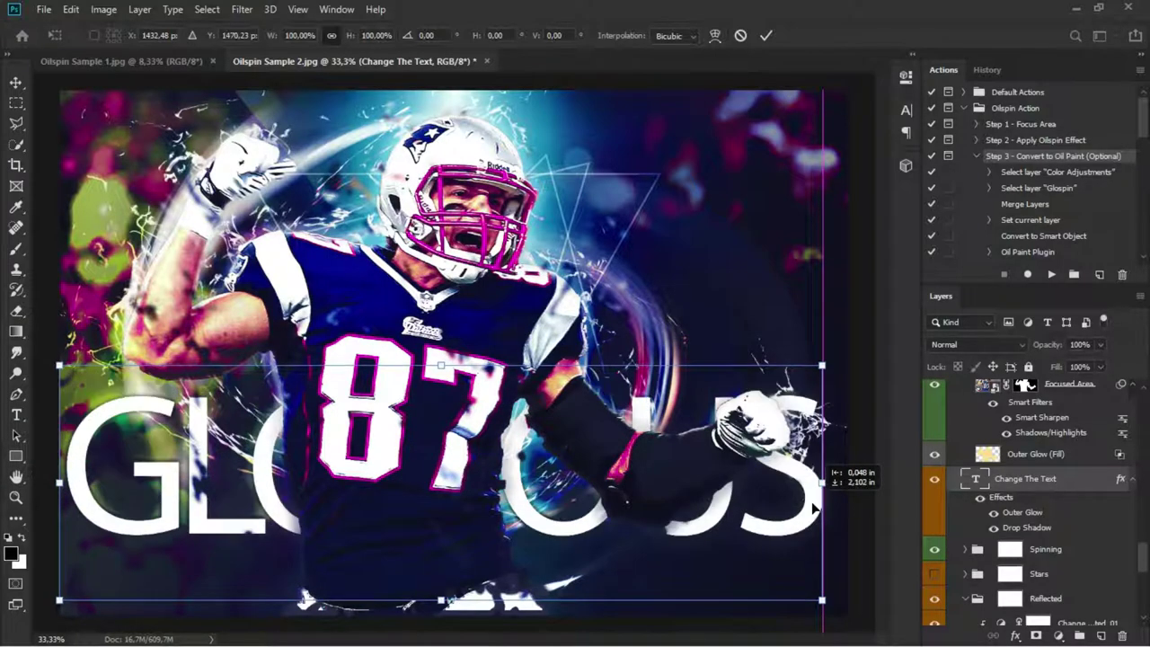
pyautogui.moveTo(813, 520); pyautogui.dragTo(836, 545)
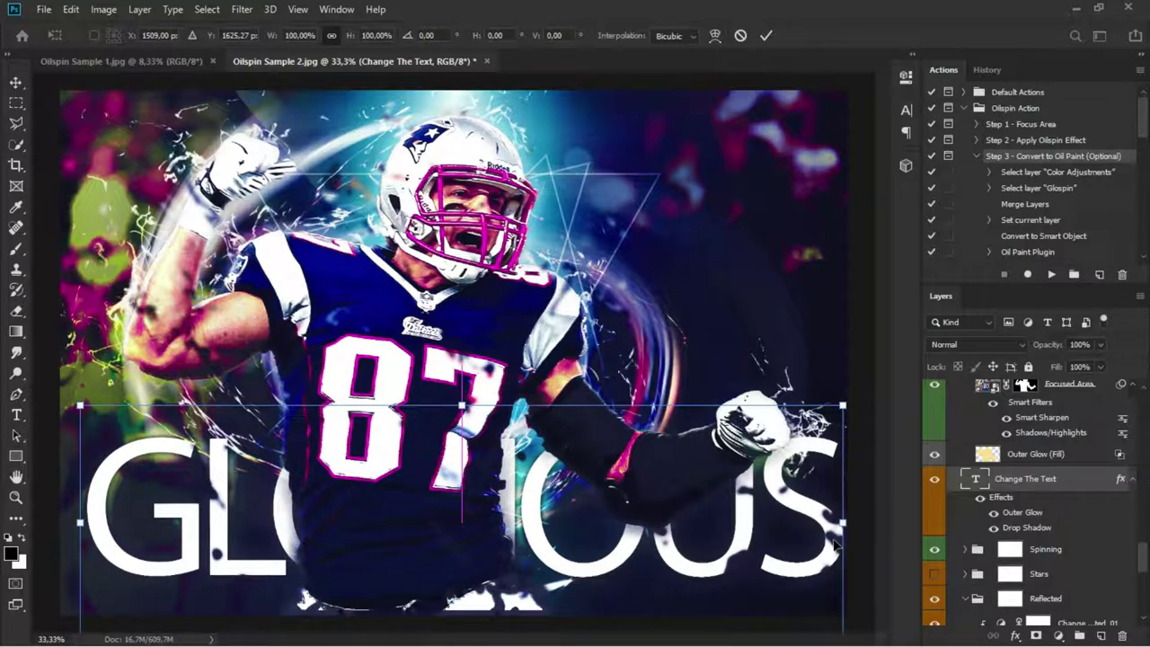
pyautogui.click(764, 37)
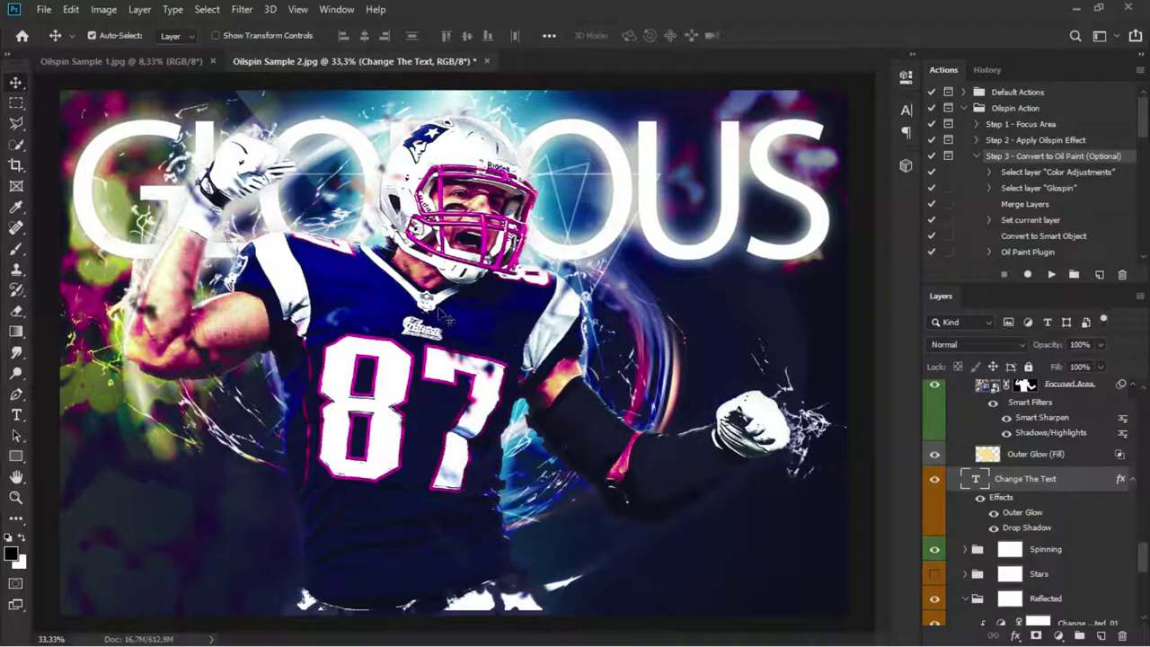
# Change the GLORIOUS headline's font to Mikado Ultra and commit the edit
pyautogui.click(16, 414)
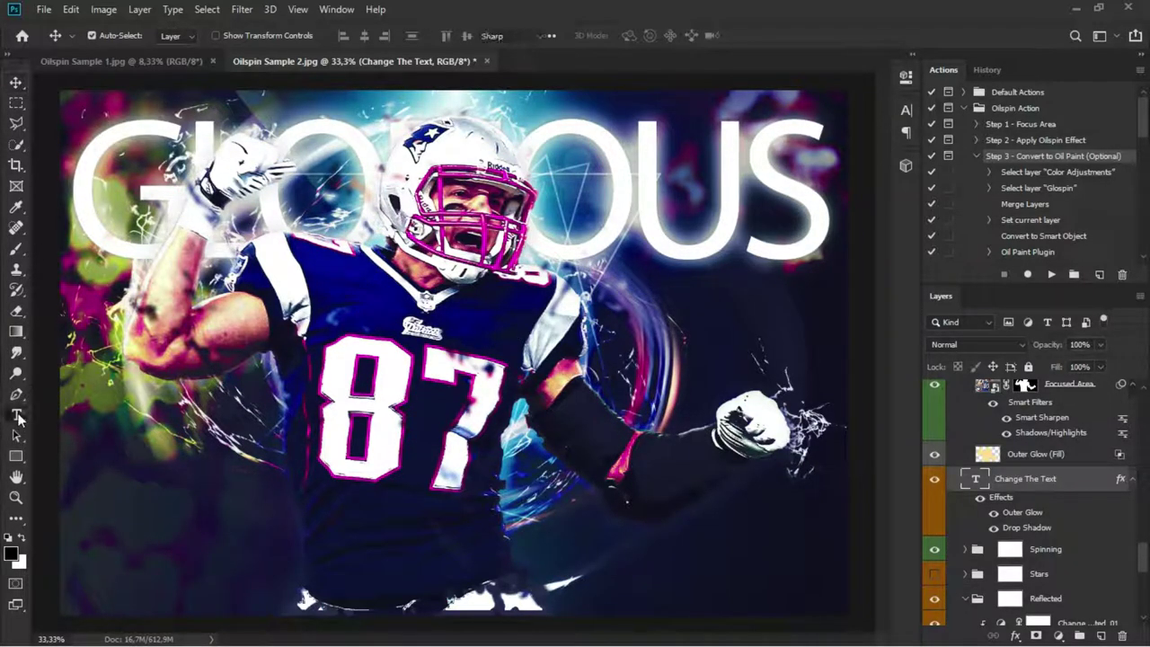
pyautogui.moveTo(79, 174); pyautogui.dragTo(815, 177)
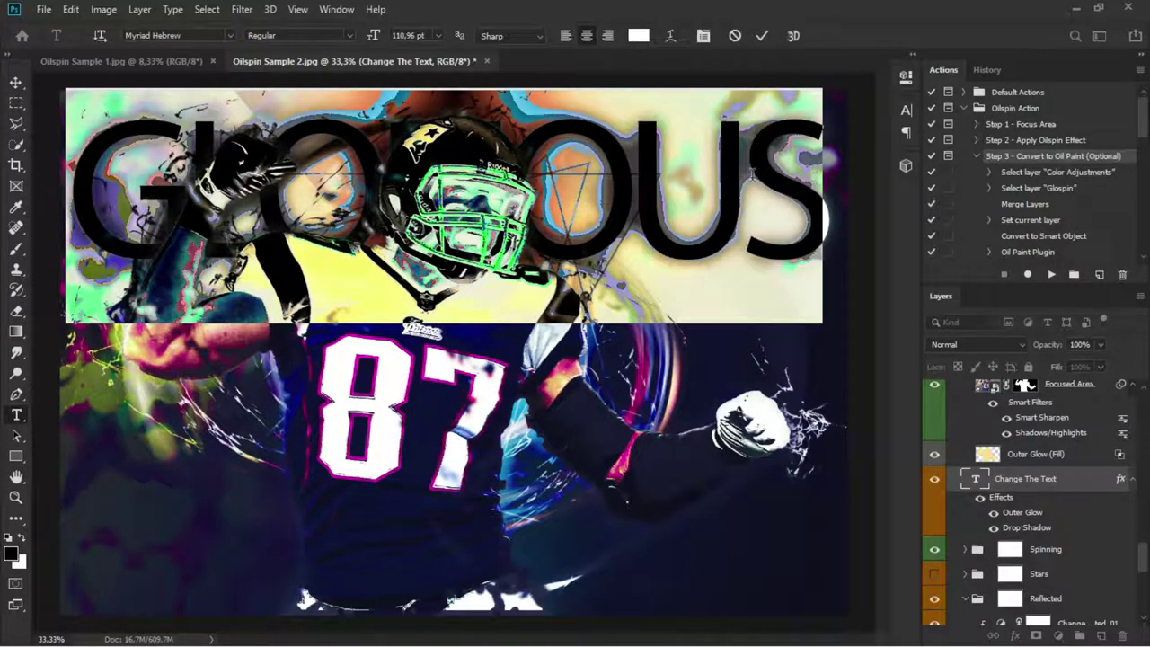
pyautogui.click(223, 36)
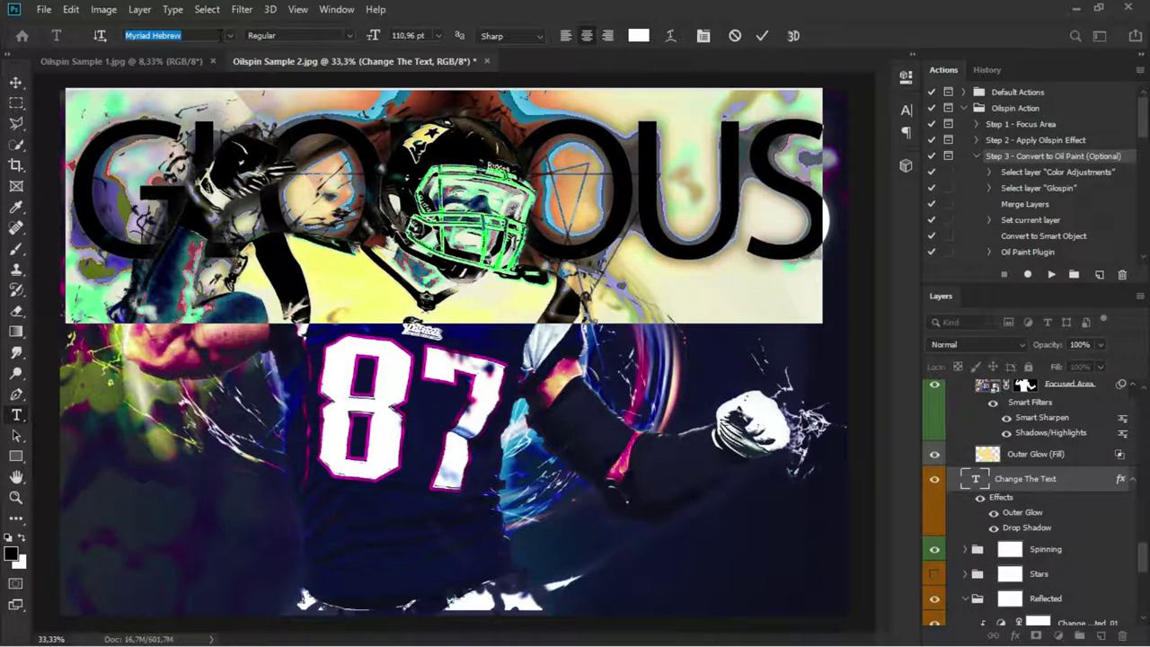
pyautogui.write('mik')
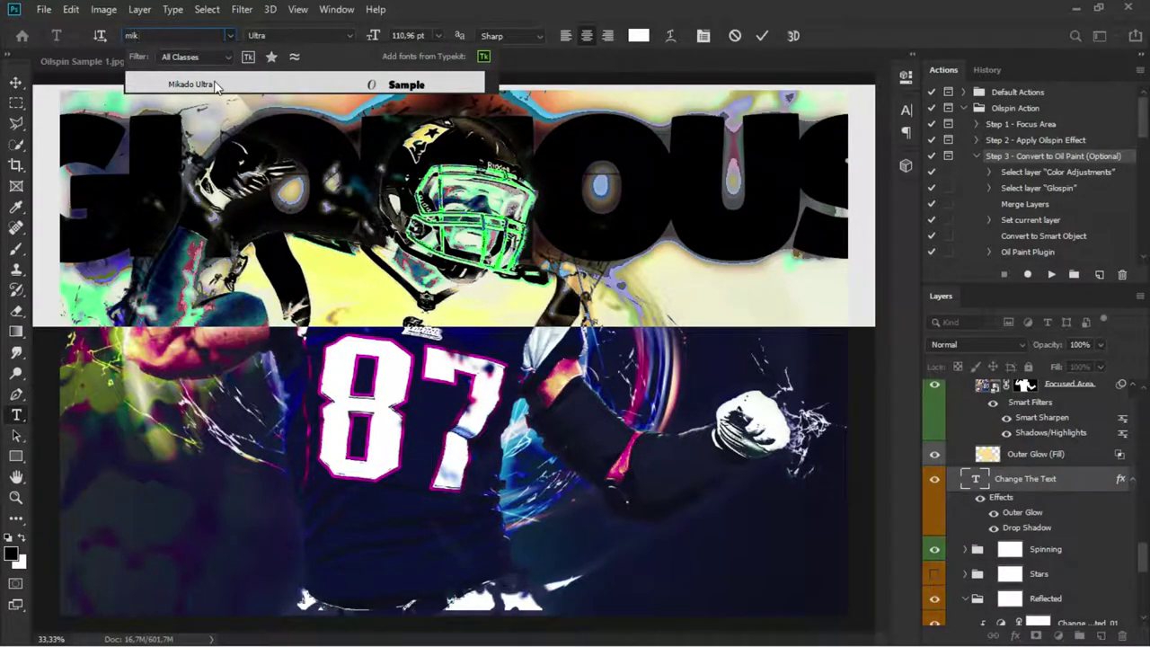
pyautogui.click(215, 85)
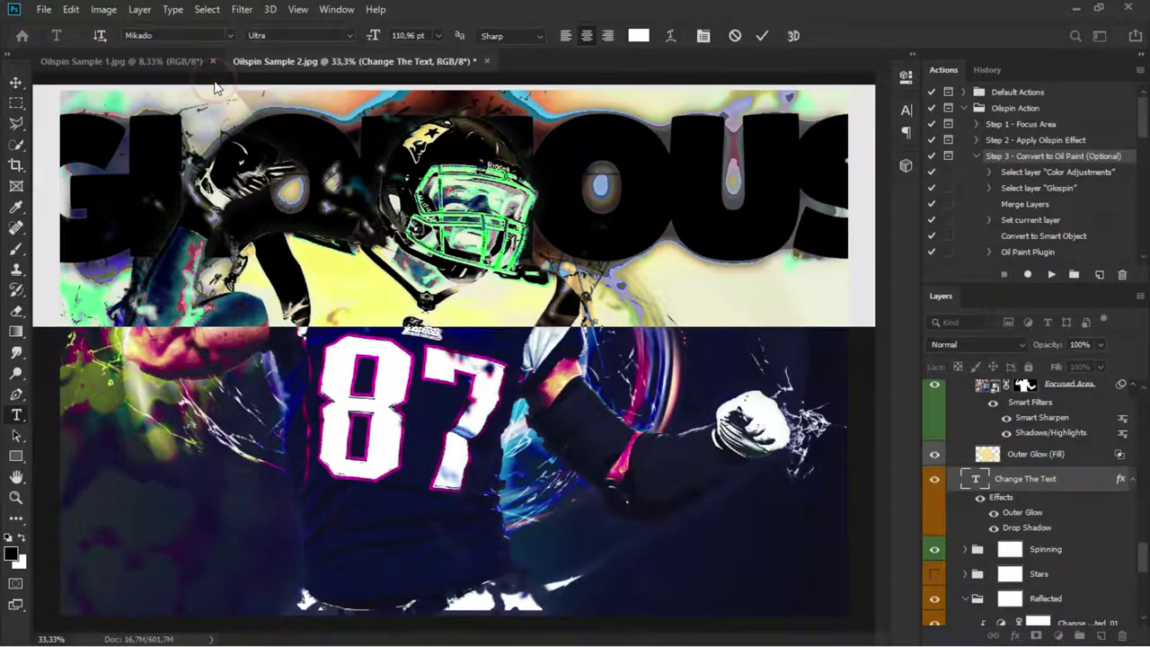
pyautogui.click(759, 36)
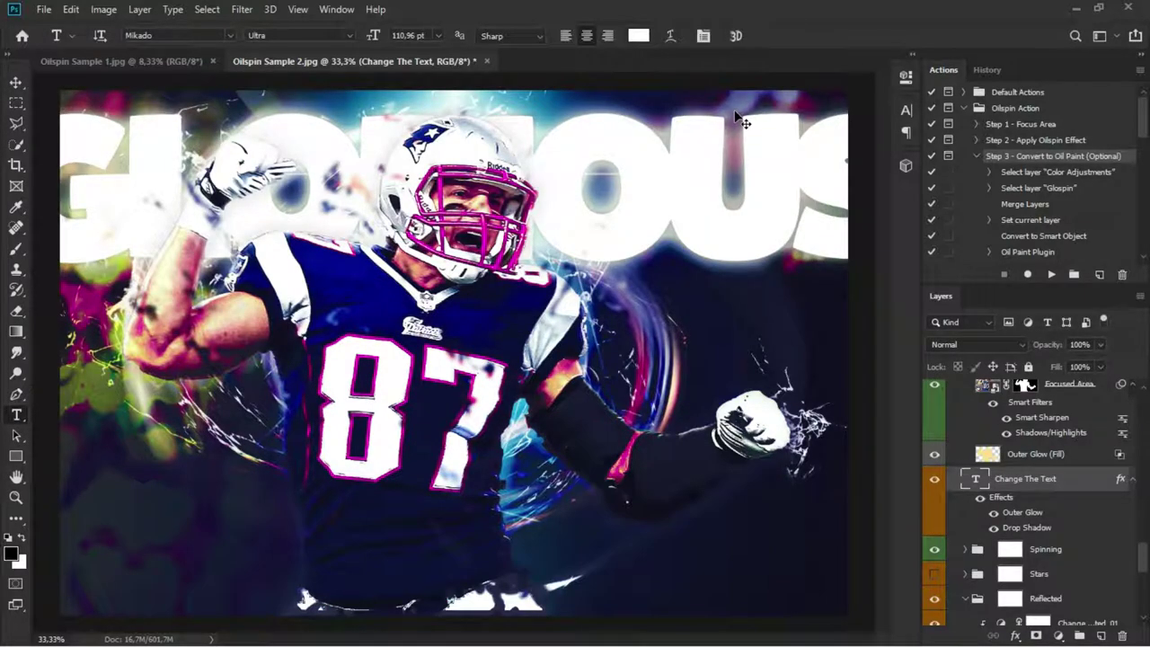
# Try shrinking the headline with Free Transform, then cancel the resize
pyautogui.hotkey('ctrl', 't')
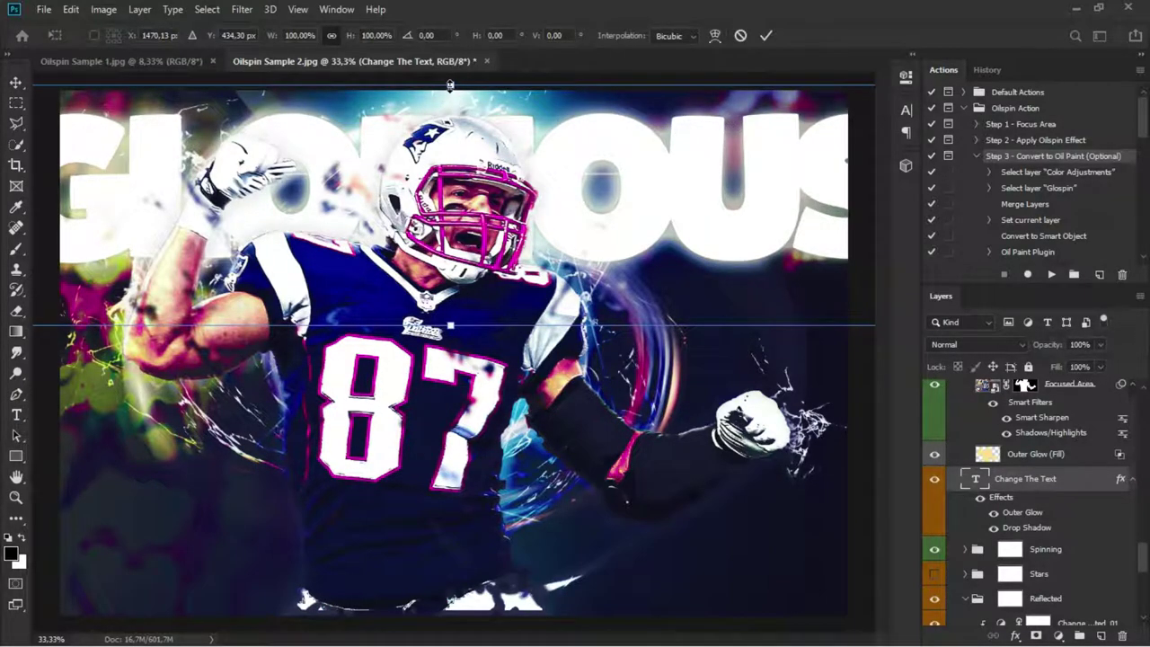
pyautogui.moveTo(450, 85); pyautogui.dragTo(450, 102)
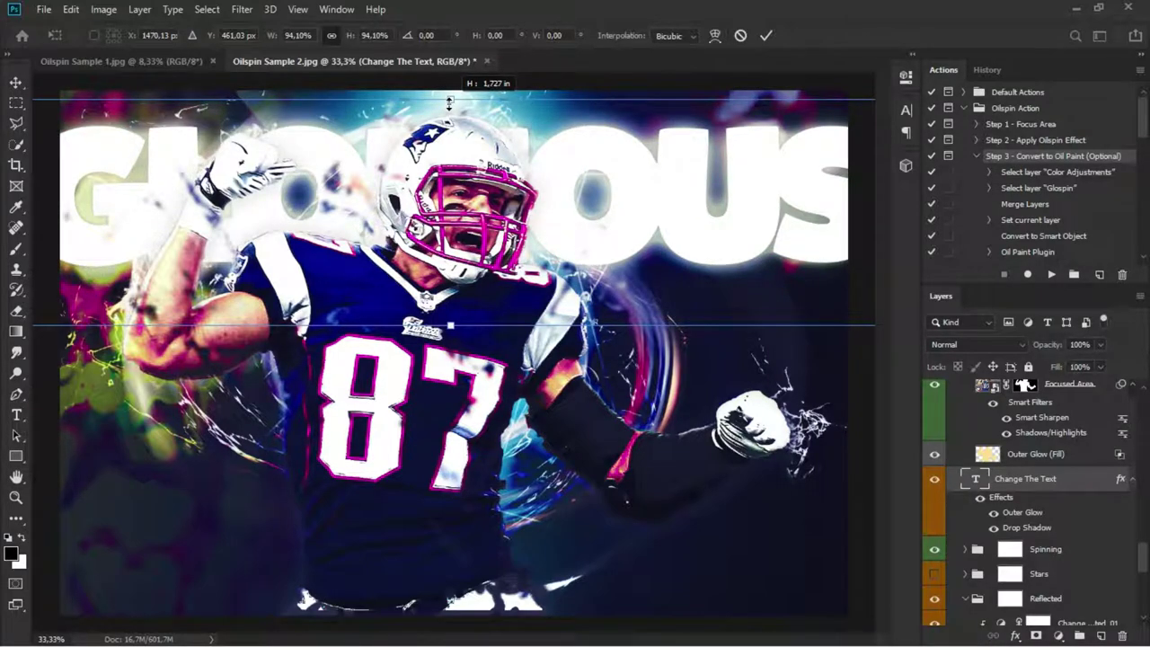
pyautogui.click(739, 37)
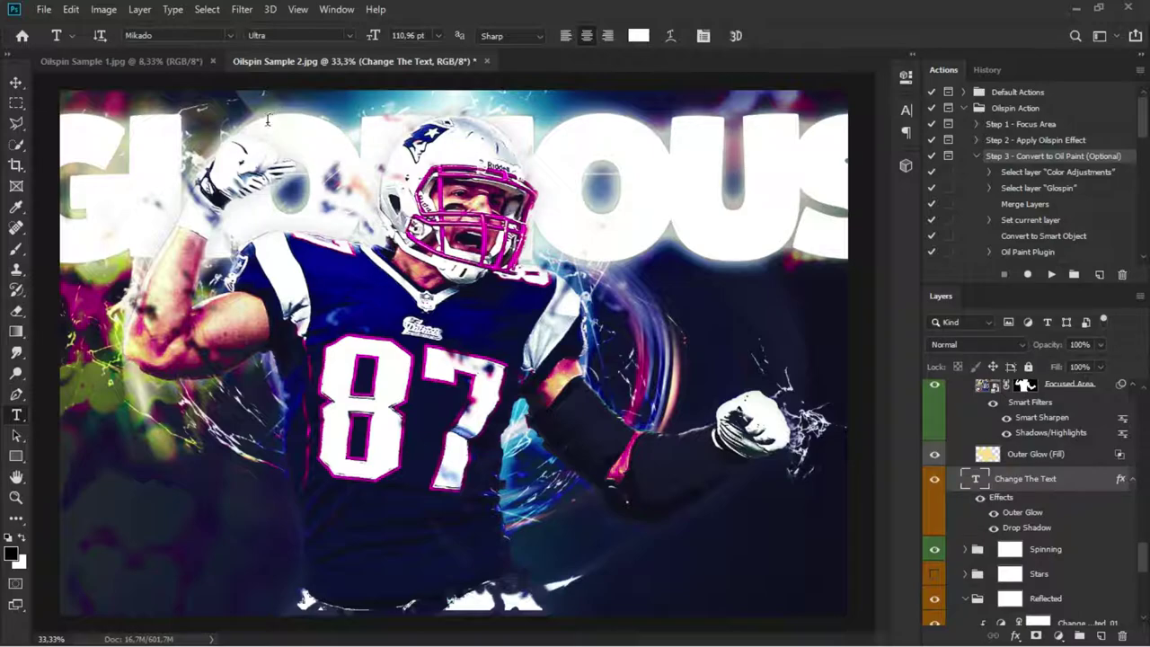
# Search for a 'neo' font for the headline, then keep Mikado Ultra and commit
pyautogui.click(71, 182)
pyautogui.hotkey('ctrl', 'a')
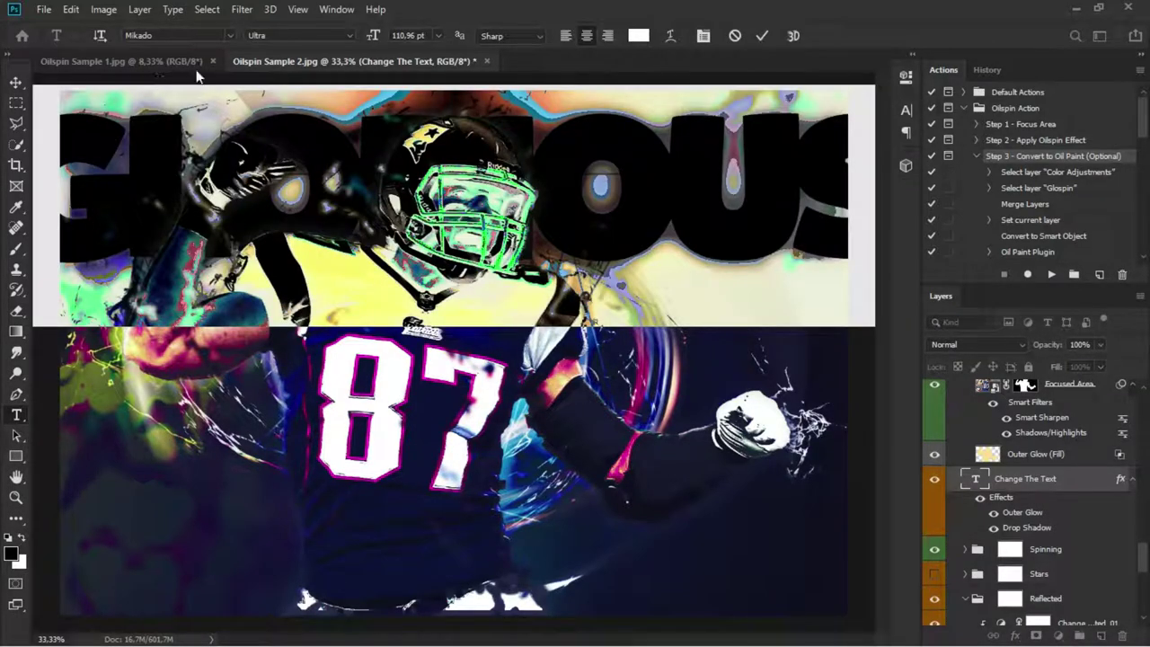
pyautogui.click(208, 35)
pyautogui.write('n')
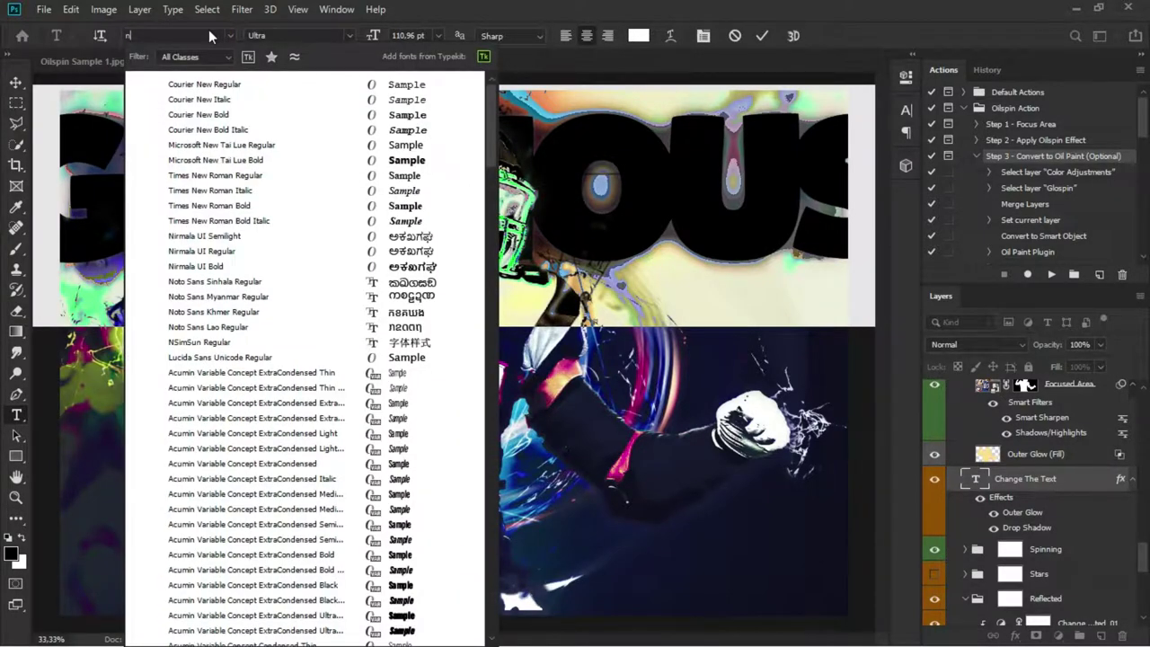
pyautogui.write('eo')
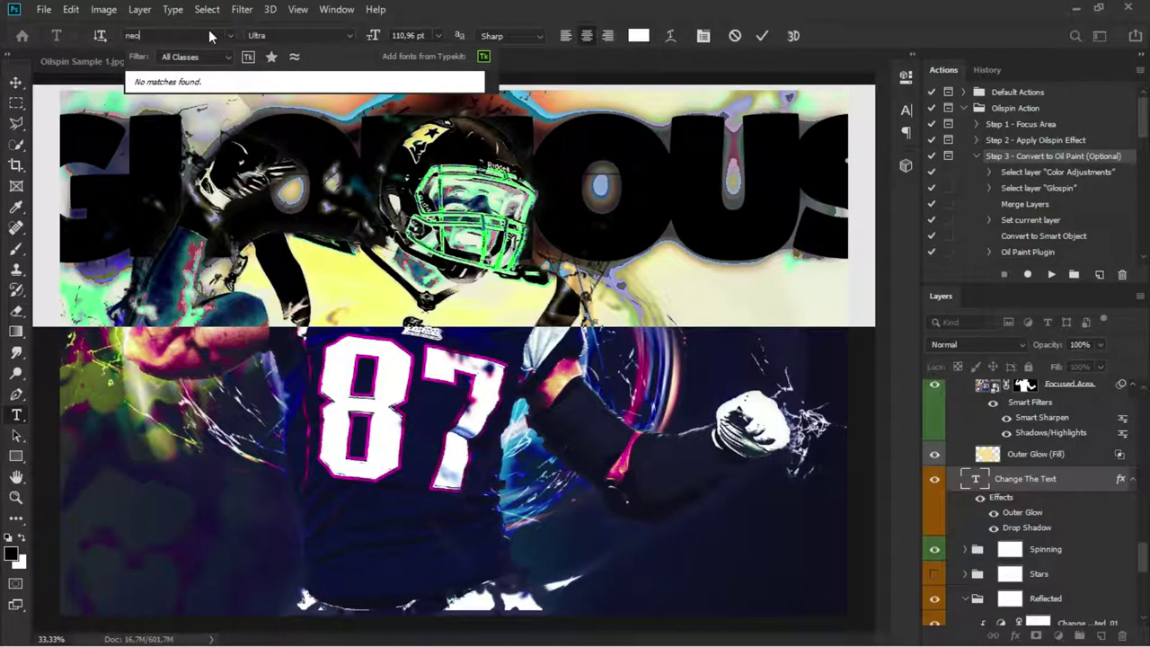
pyautogui.press('BackSpace')
pyautogui.press('BackSpace')
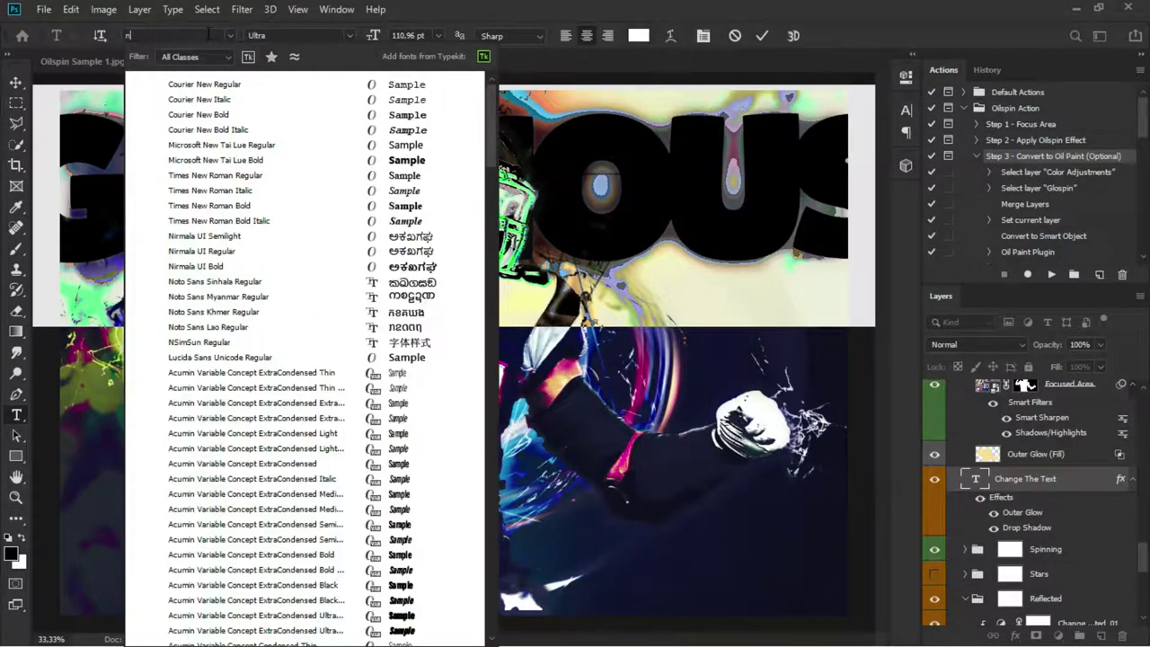
pyautogui.press('BackSpace')
pyautogui.click(709, 40)
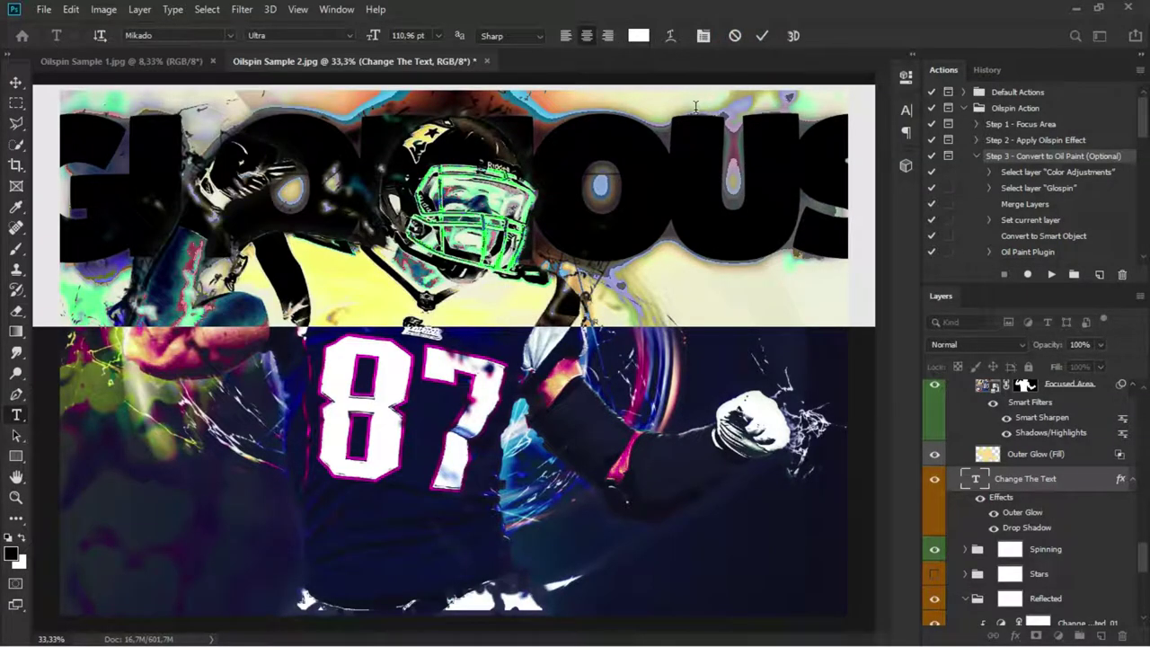
pyautogui.click(761, 37)
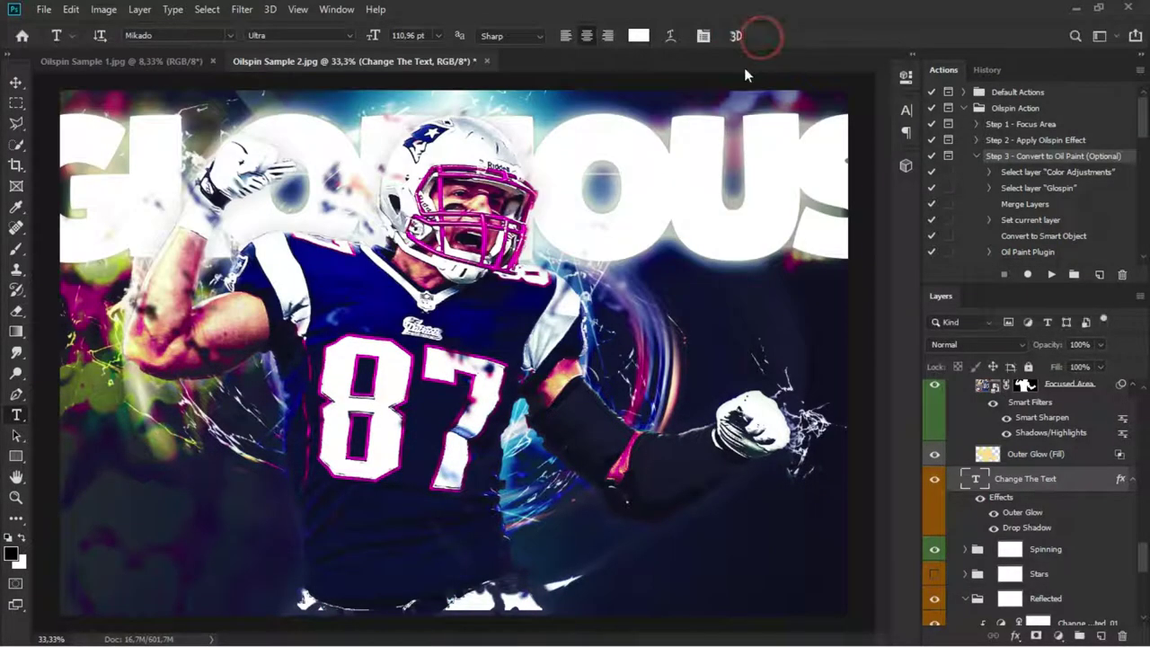
pyautogui.hotkey('ctrl', 't')
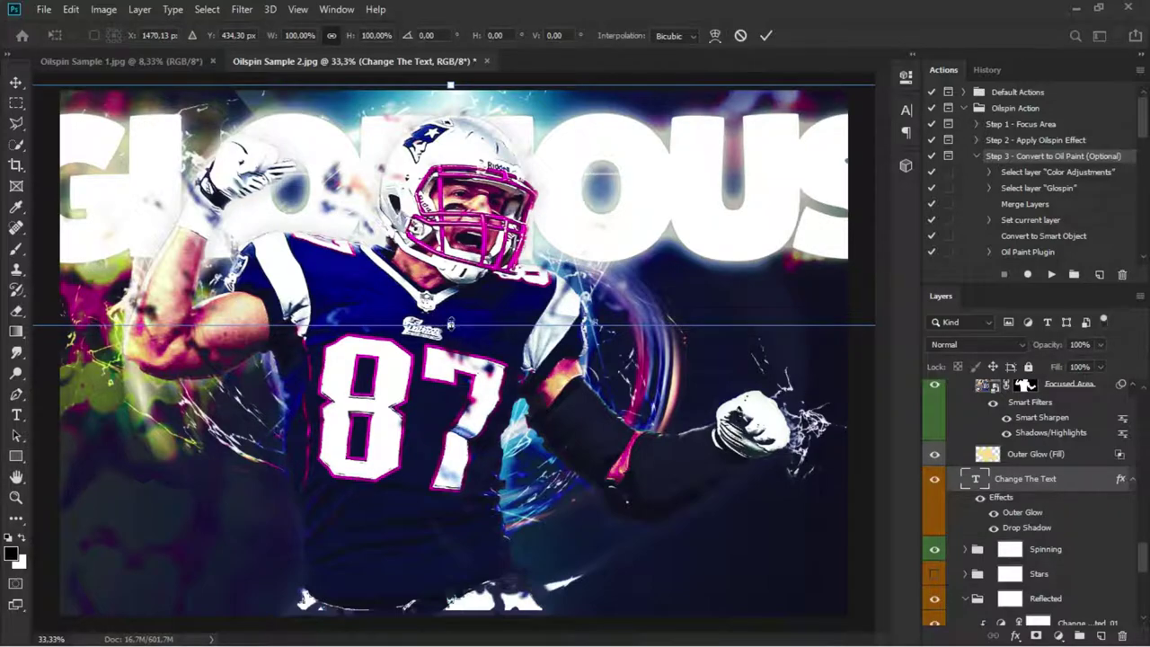
# Scale the GLORIOUS headline to 82.45% and nudge it into place behind the player
pyautogui.moveTo(450, 324); pyautogui.dragTo(448, 279)
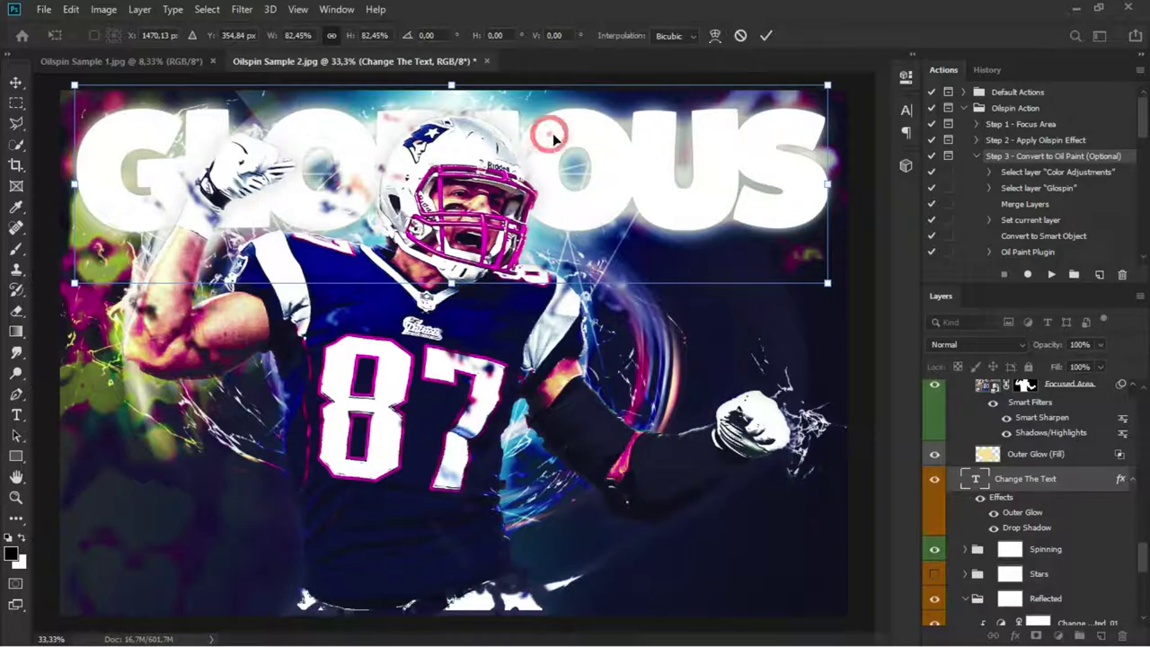
pyautogui.moveTo(549, 138); pyautogui.dragTo(557, 140)
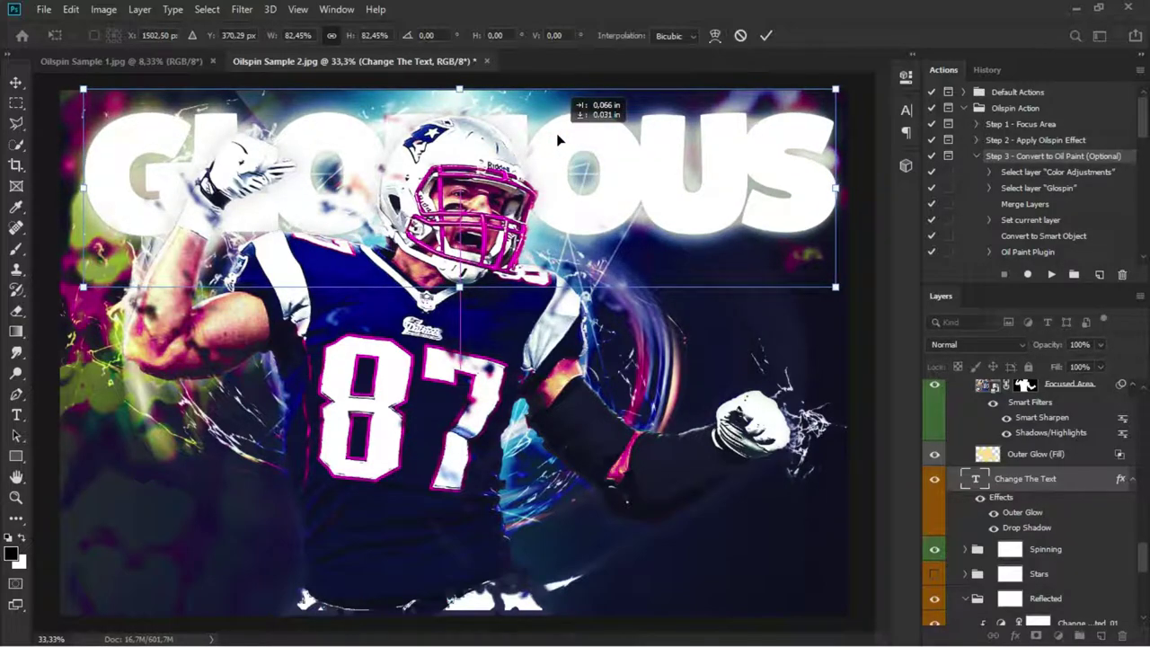
pyautogui.moveTo(557, 140); pyautogui.dragTo(556, 139)
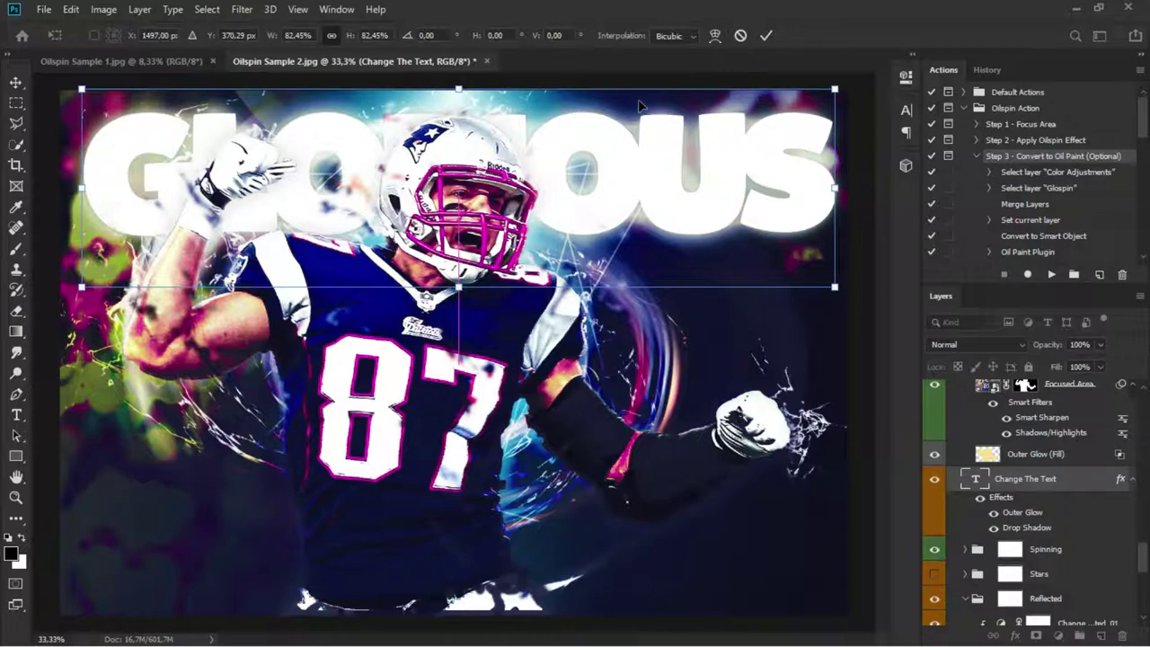
pyautogui.click(766, 37)
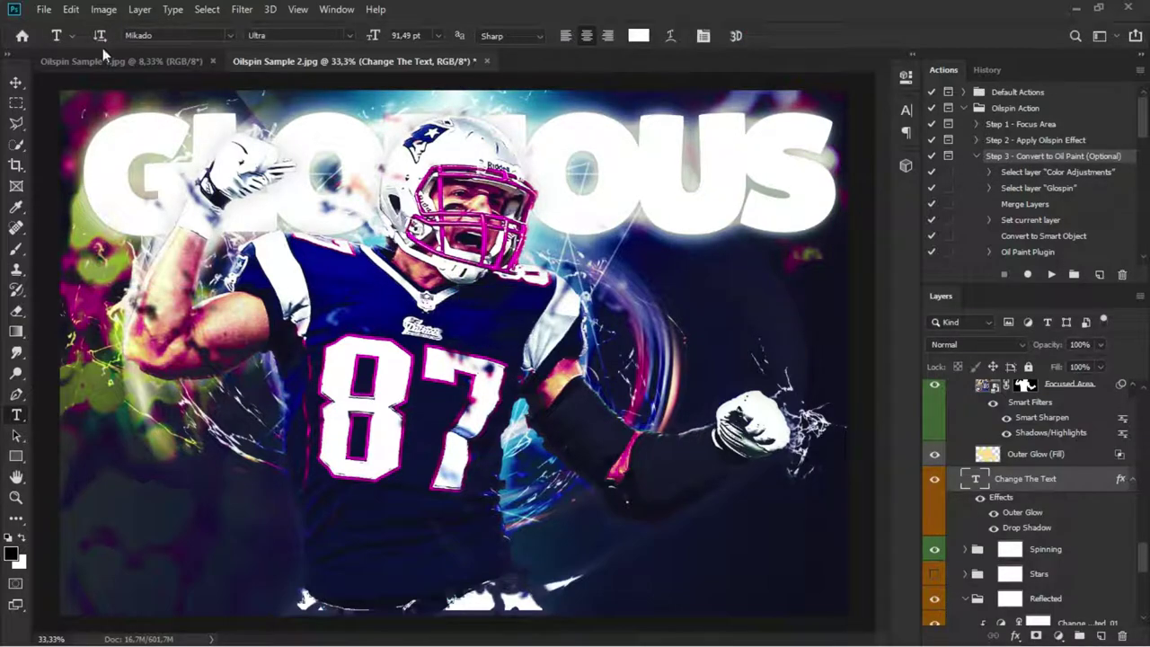
# Save the poster as JPEG 'Oilspin Sample 2 after.jpg' at quality 11 (Maximum)
pyautogui.click(45, 10)
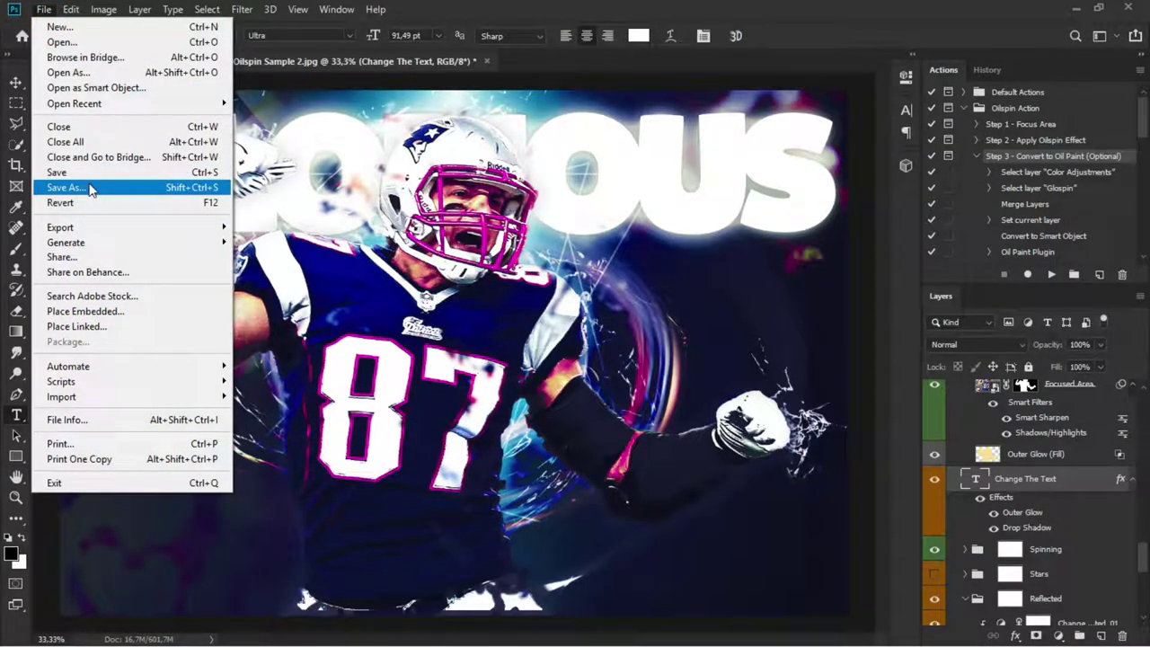
pyautogui.click(83, 185)
pyautogui.moveTo(180, 388); pyautogui.dragTo(215, 390)
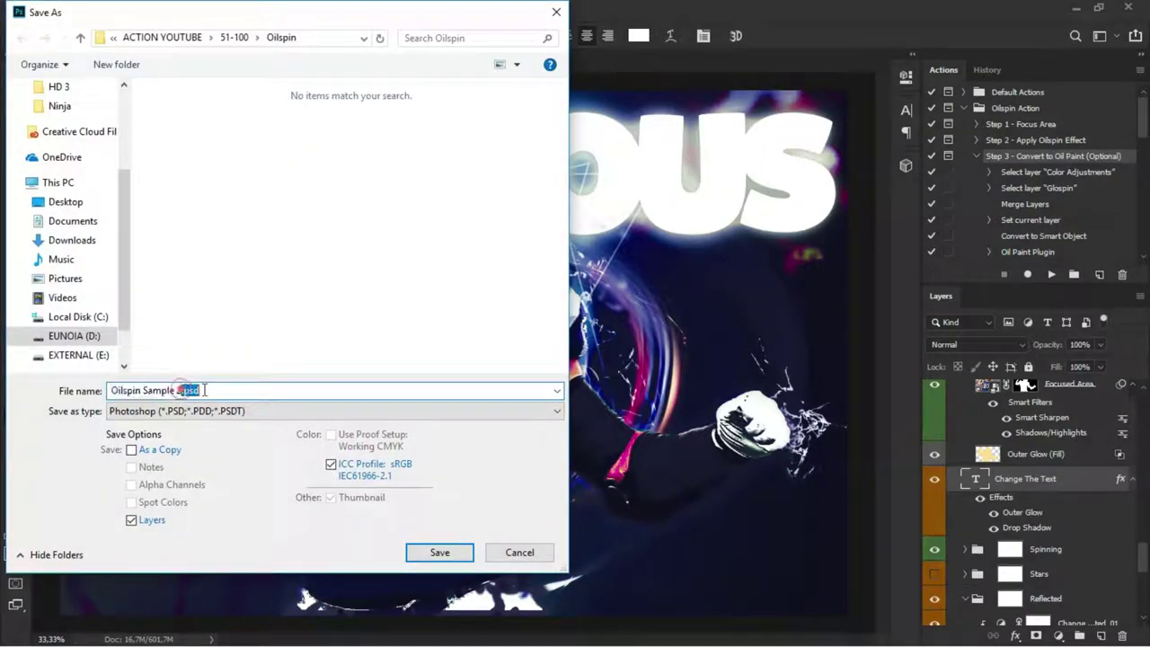
pyautogui.press('BackSpace')
pyautogui.click(222, 411)
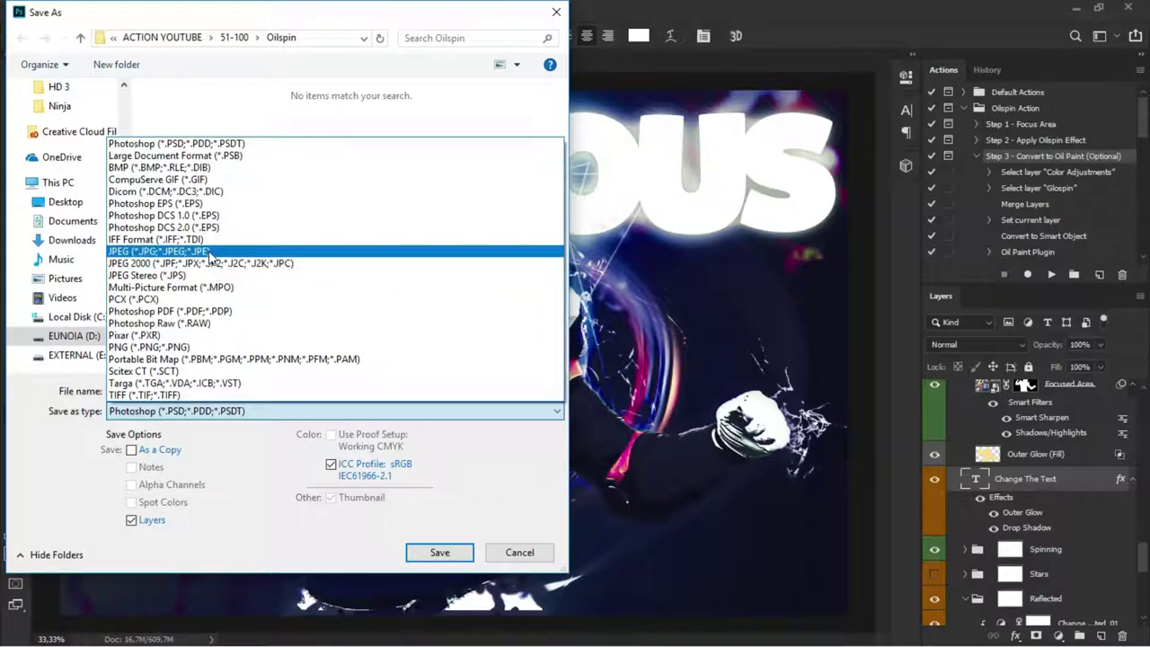
pyautogui.click(206, 251)
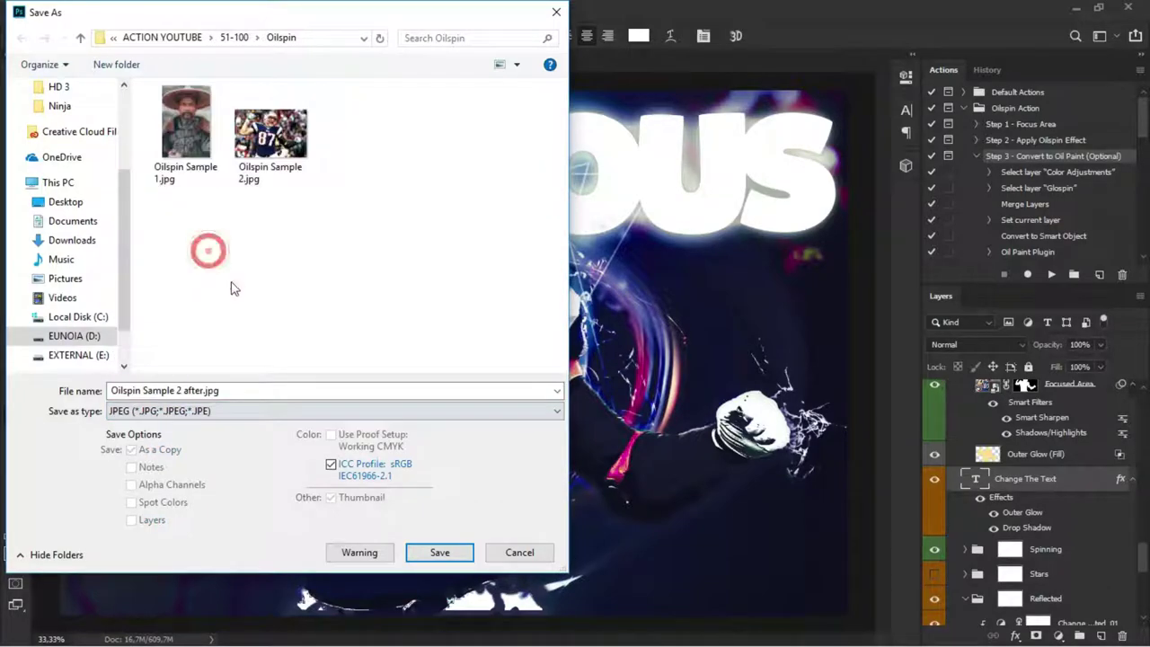
pyautogui.click(423, 554)
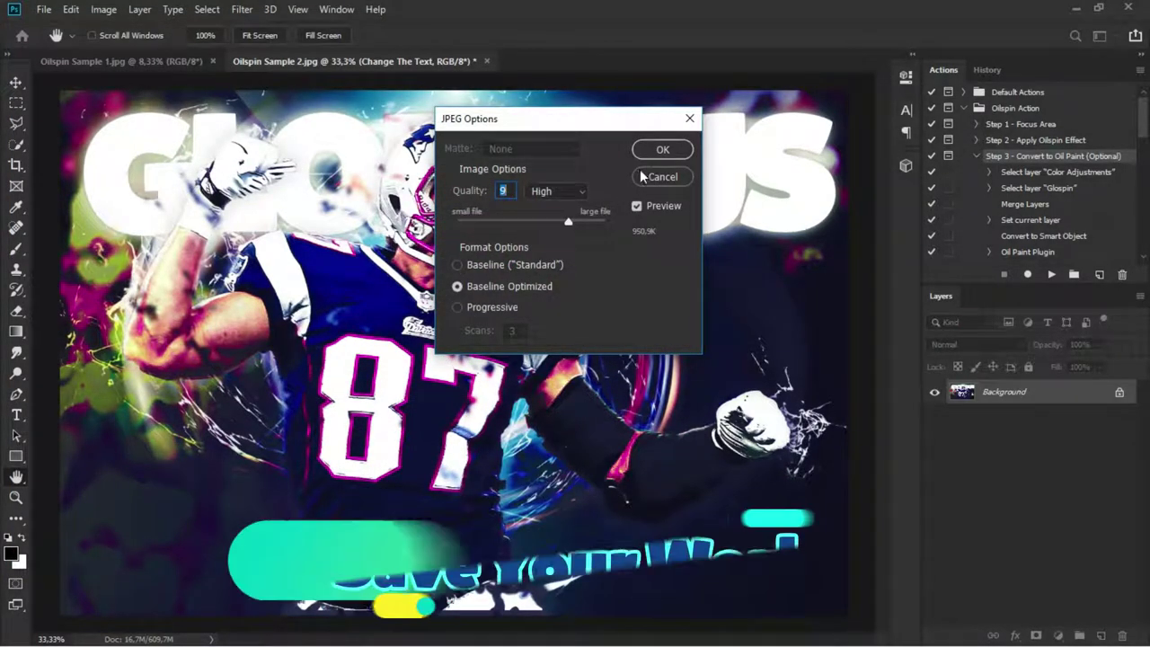
pyautogui.moveTo(567, 220); pyautogui.dragTo(596, 220)
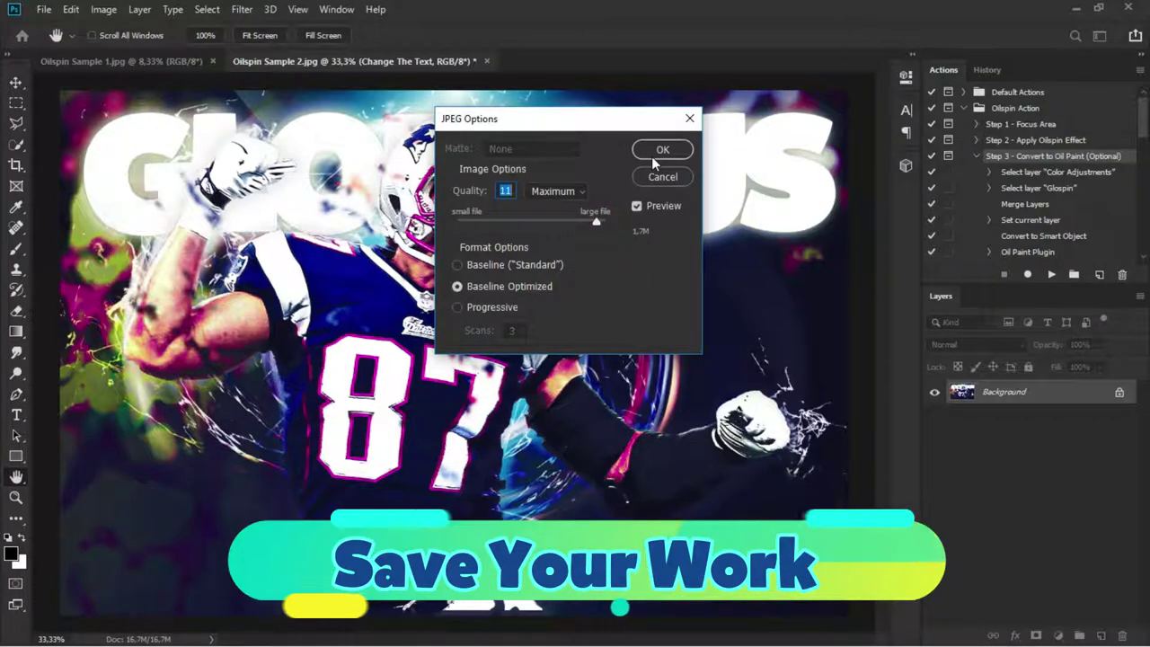
pyautogui.click(651, 155)
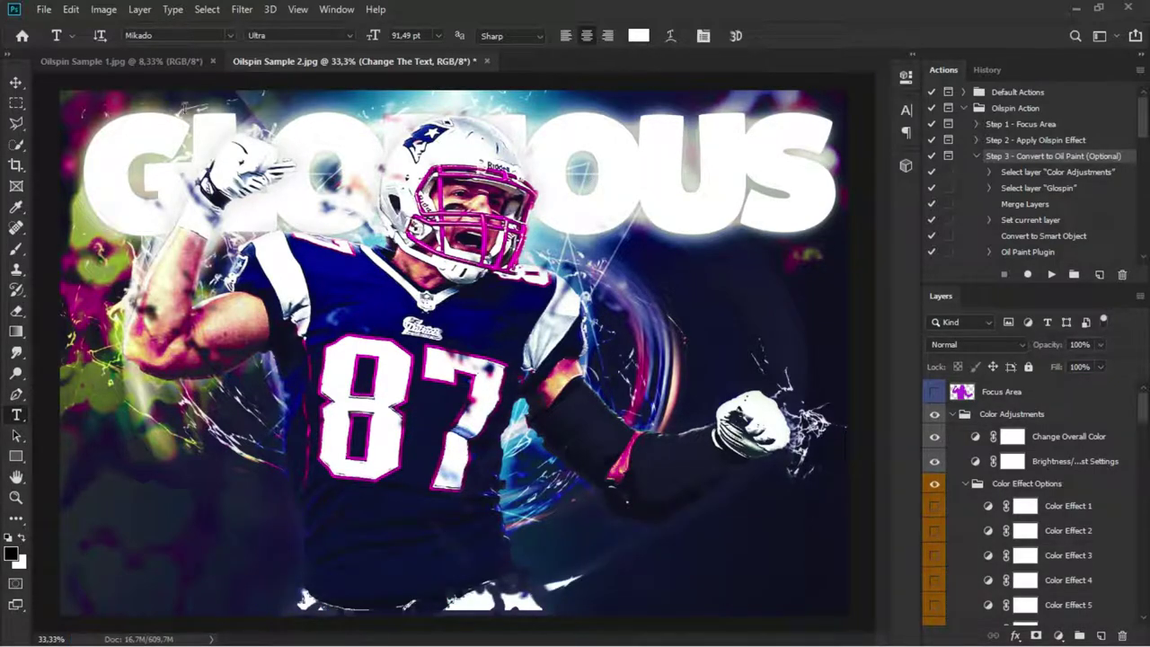
# In Oilspin Sample 1, resize the straw-hat portrait to 2000 × 3000 pixels
pyautogui.click(173, 61)
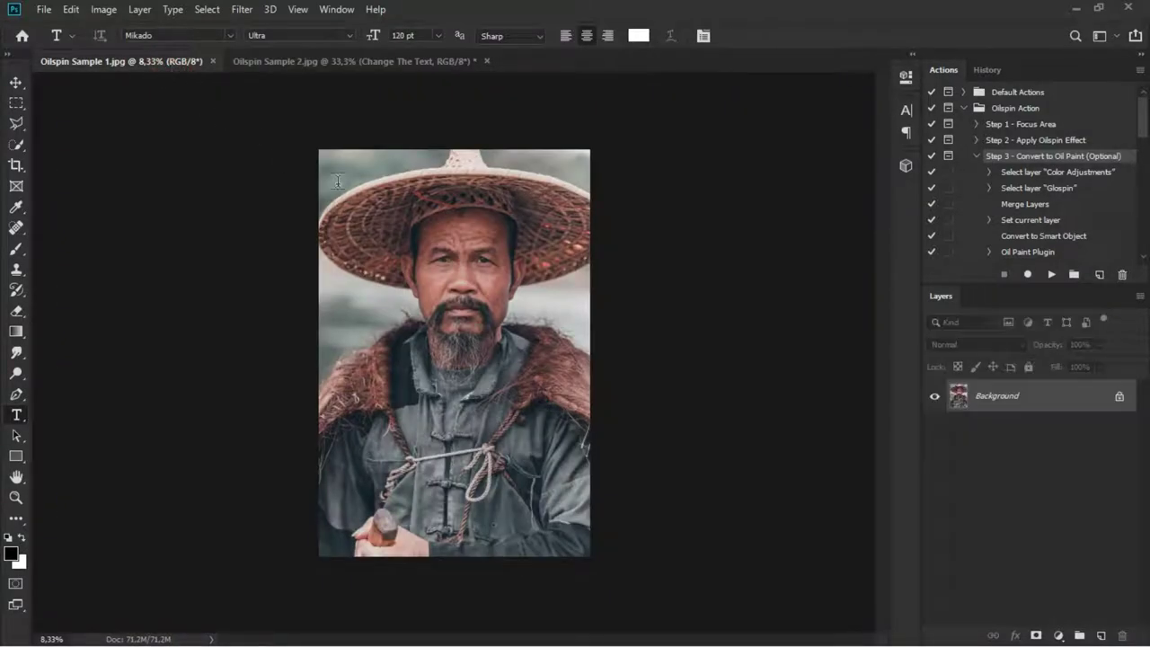
pyautogui.click(16, 83)
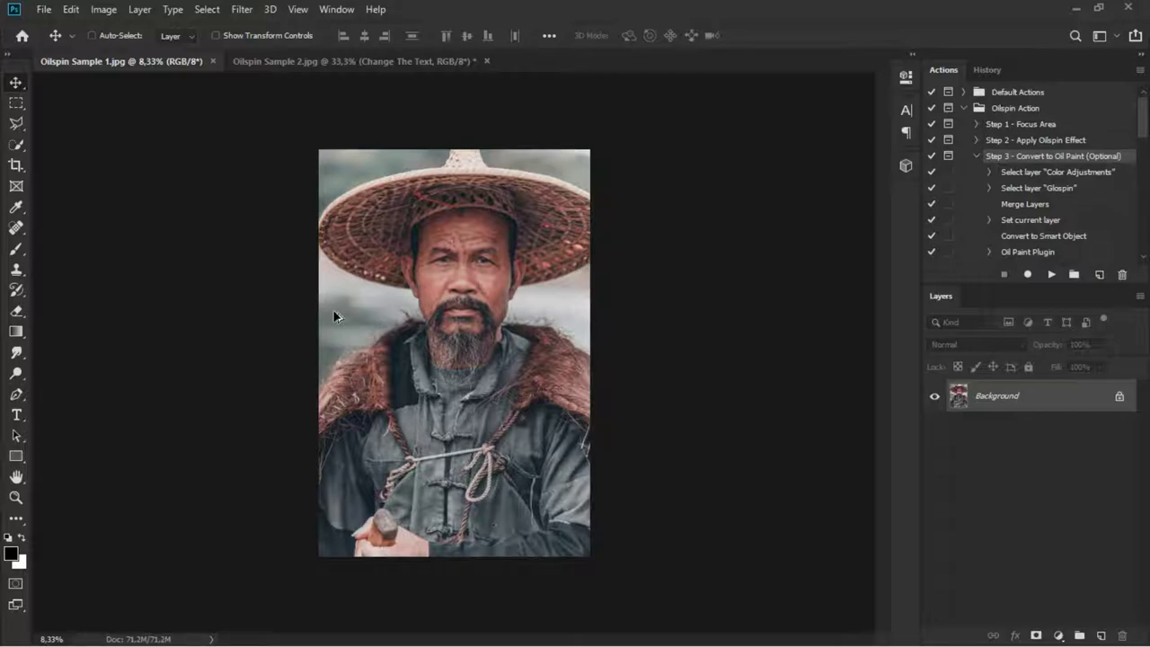
pyautogui.hotkey('ctrl', 'alt', 'i')
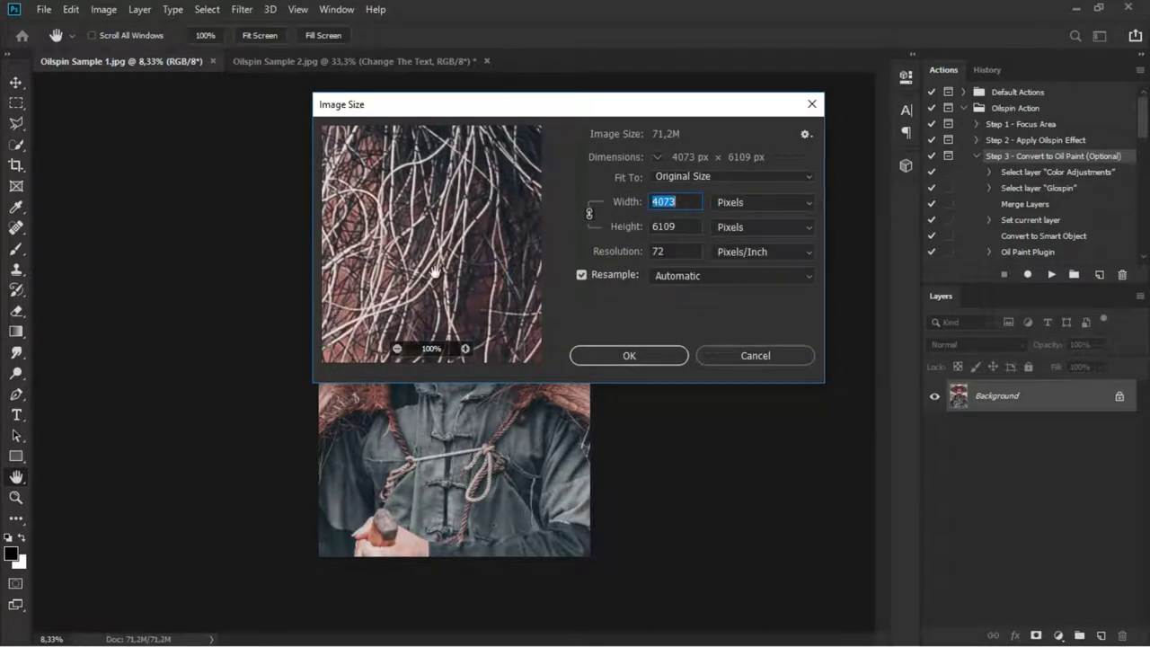
pyautogui.doubleClick(687, 226)
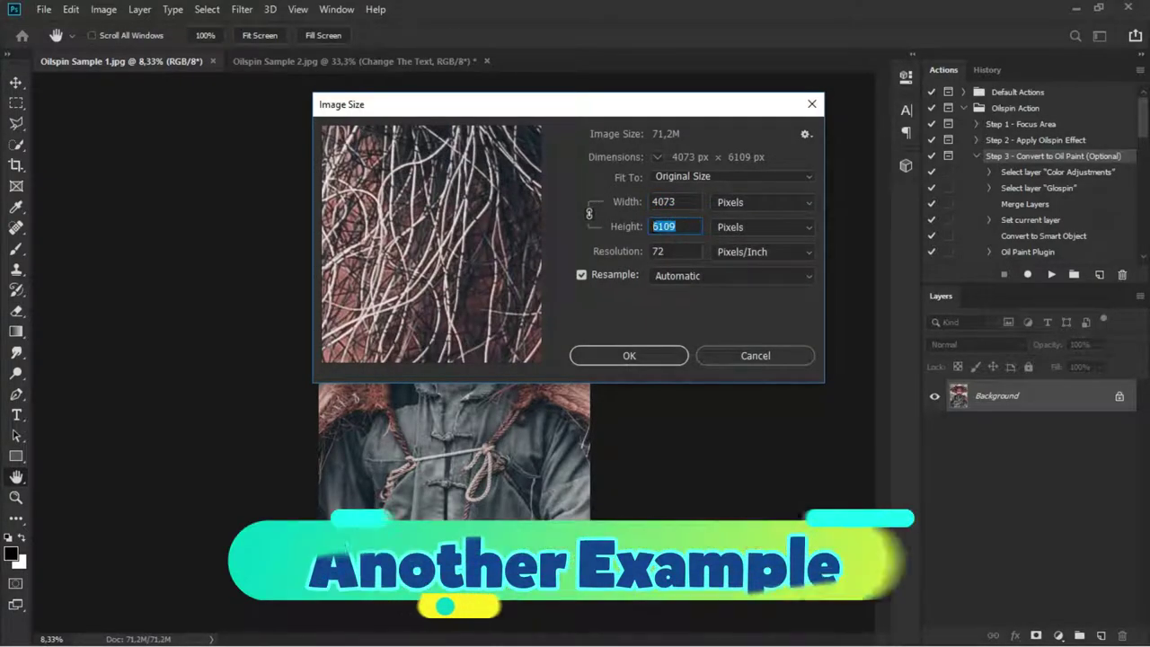
pyautogui.write('3000')
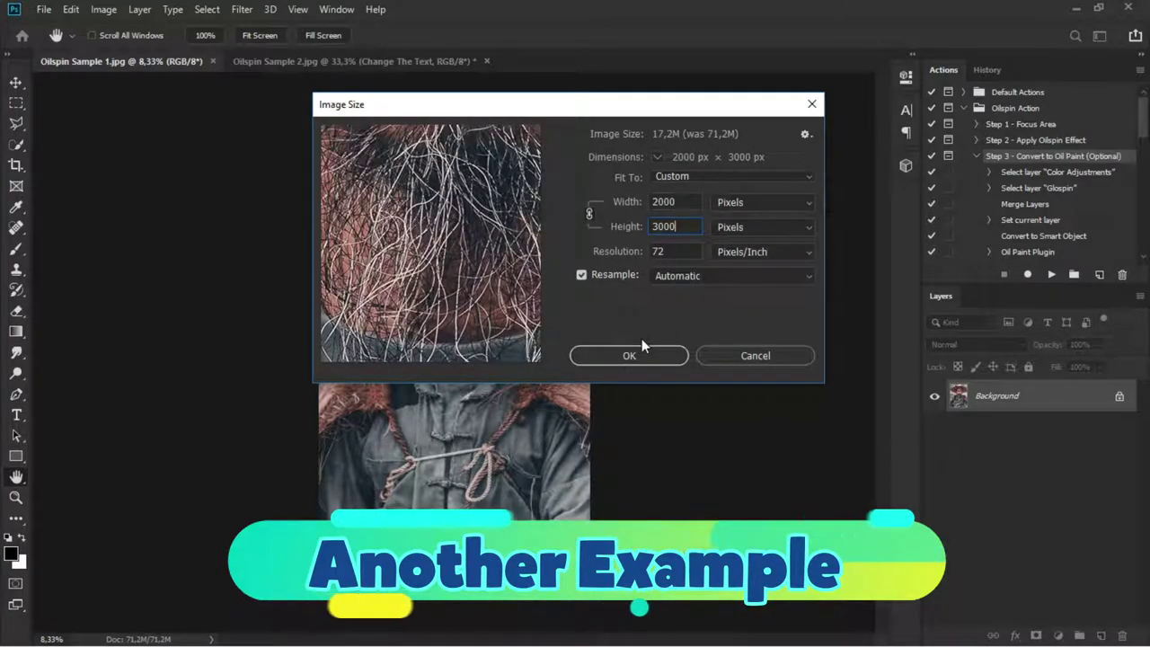
pyautogui.click(629, 355)
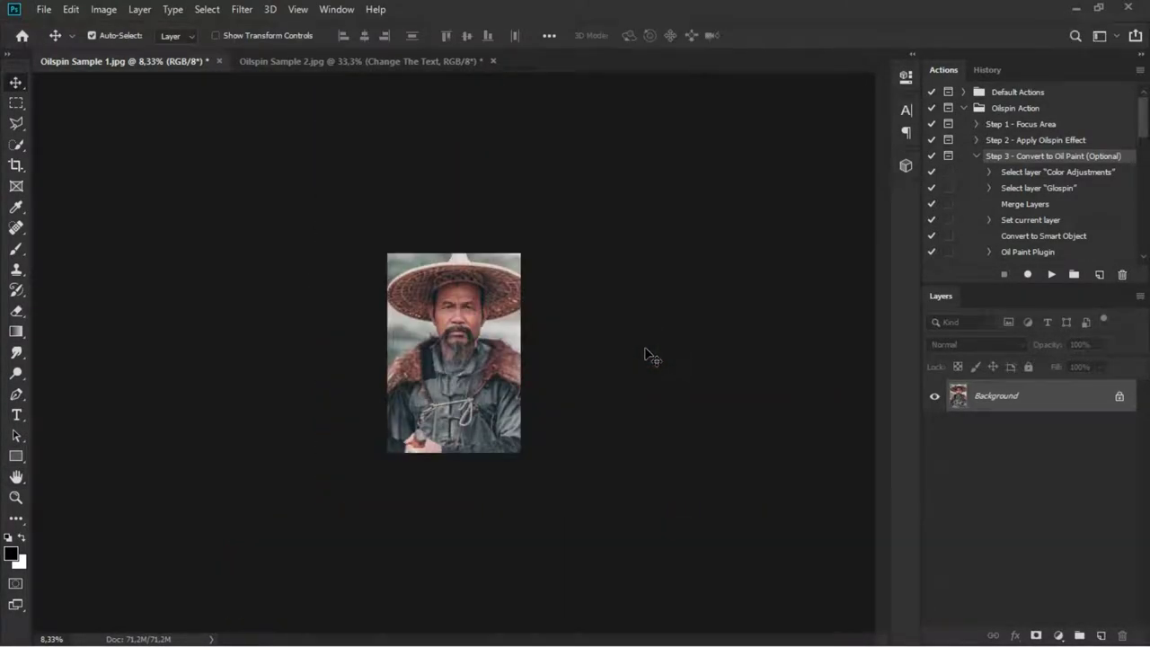
pyautogui.hotkey('ctrl', '+')
pyautogui.hotkey('ctrl', '+')
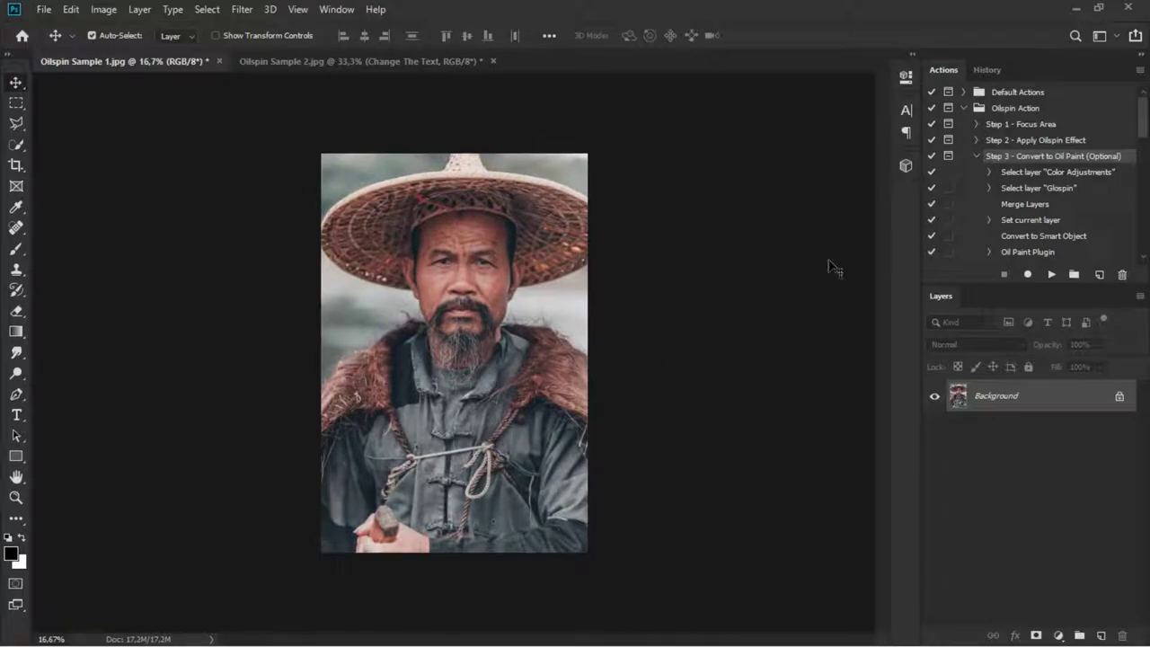
# Play Oilspin Step 1 - Focus Area, dismiss its message, and select the Background layer
pyautogui.click(977, 125)
pyautogui.click(976, 124)
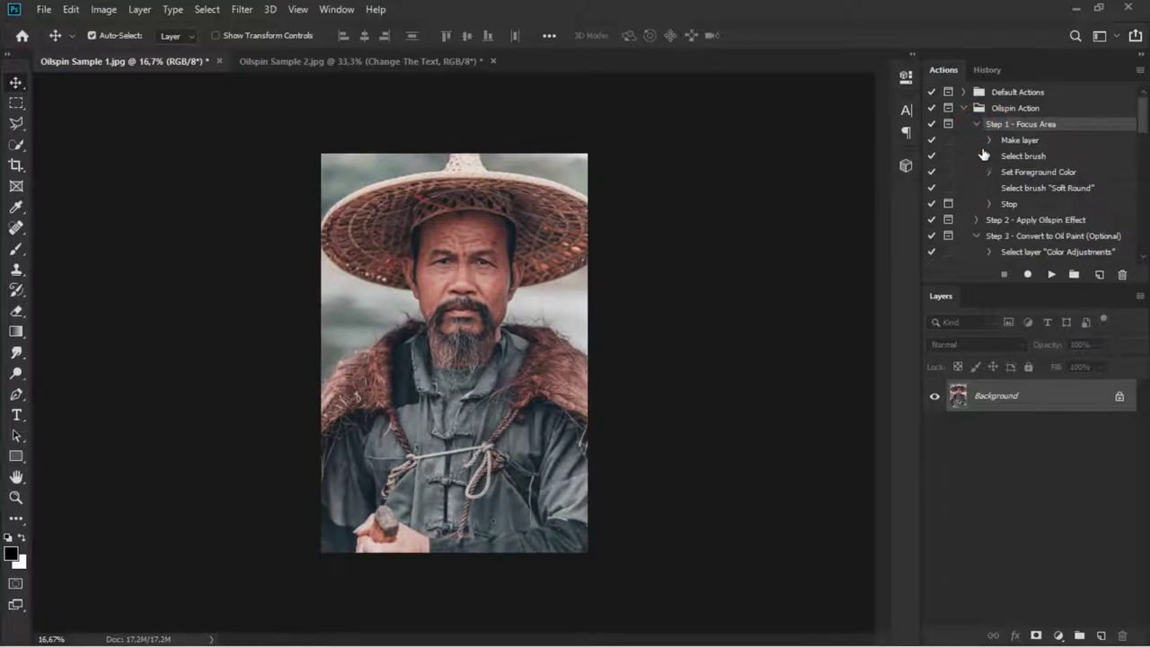
pyautogui.click(1050, 276)
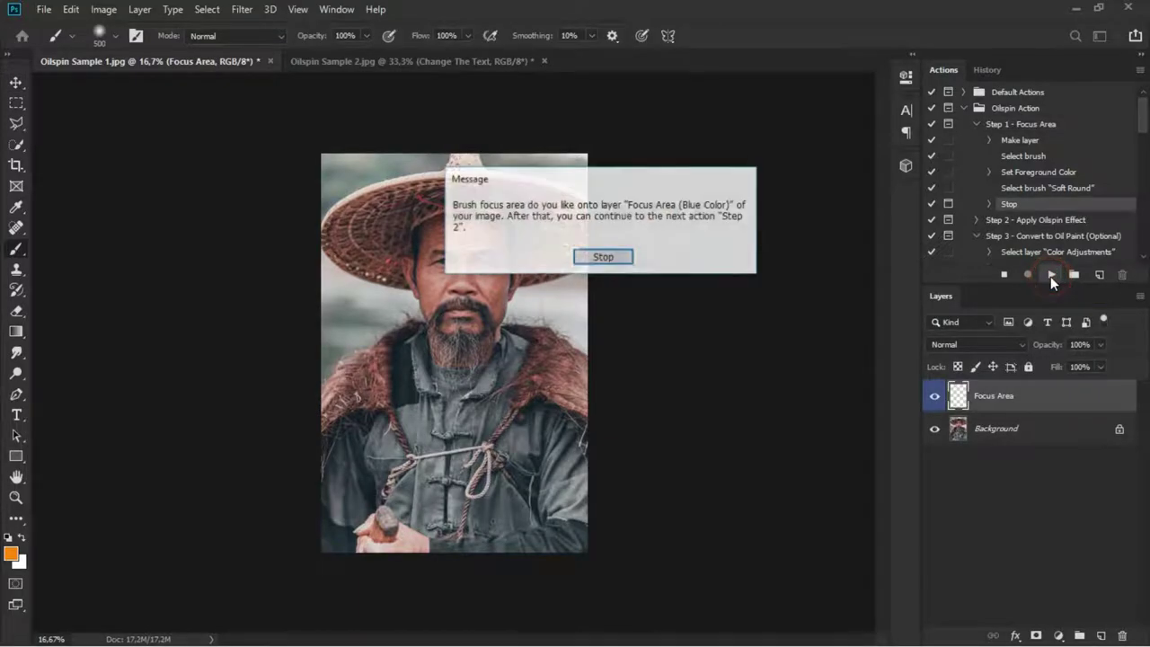
pyautogui.click(616, 259)
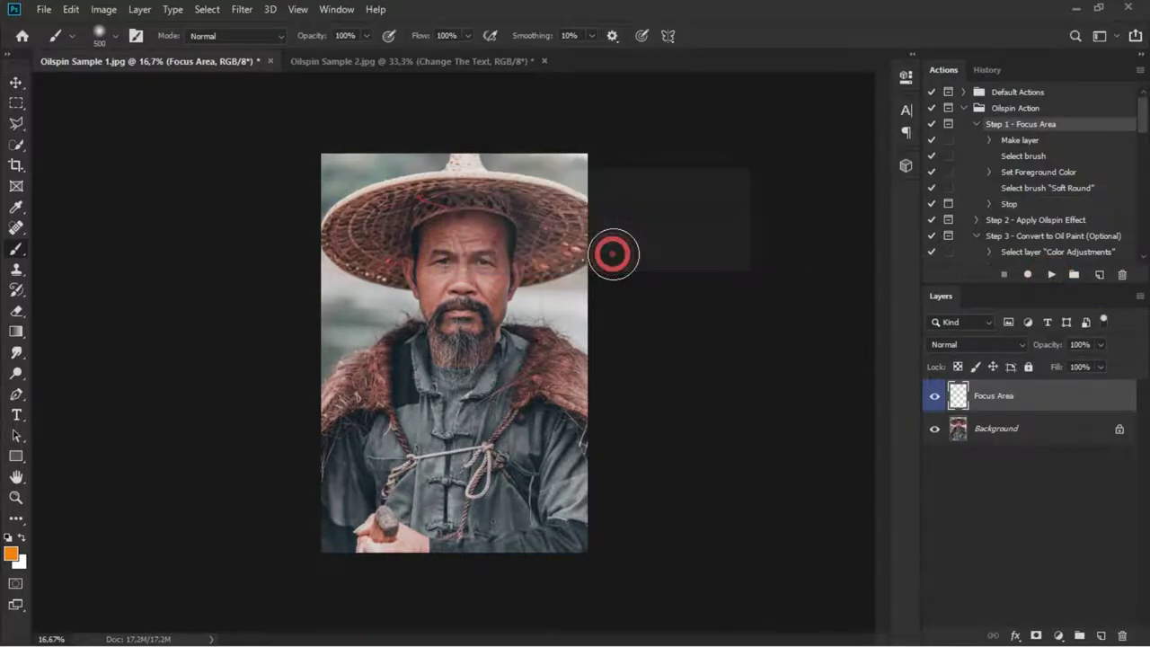
pyautogui.click(1003, 429)
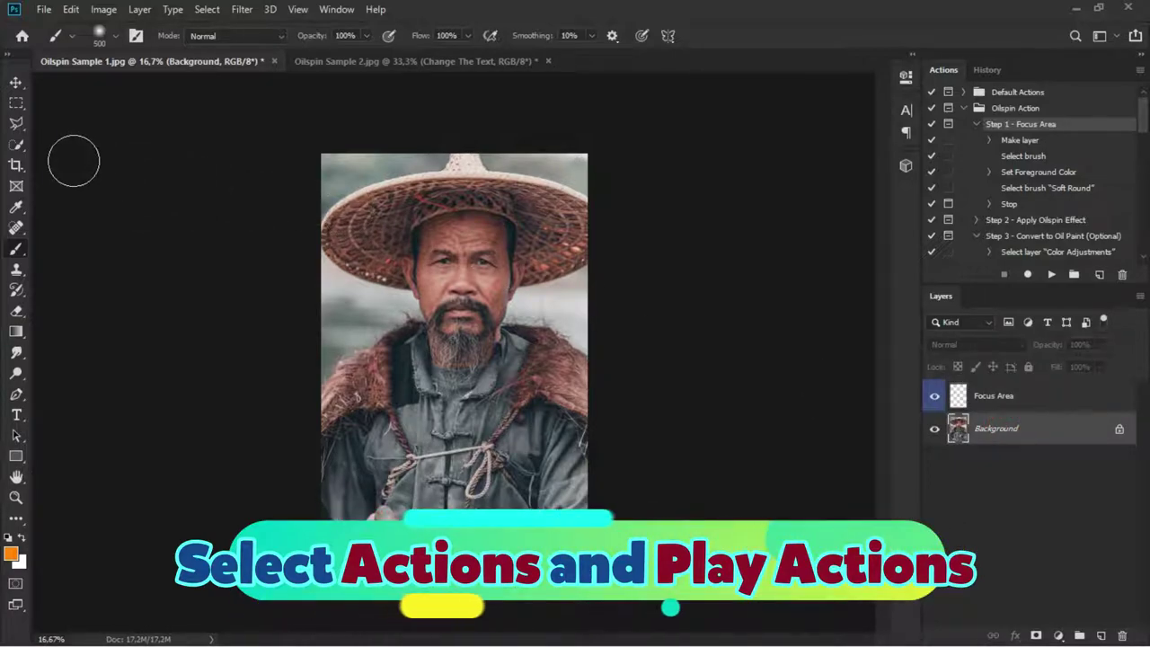
# Quick-select the man's hat, face, beard and coat, subtracting the grey background beside his face
pyautogui.click(17, 145)
pyautogui.hotkey('ctrl', '+')
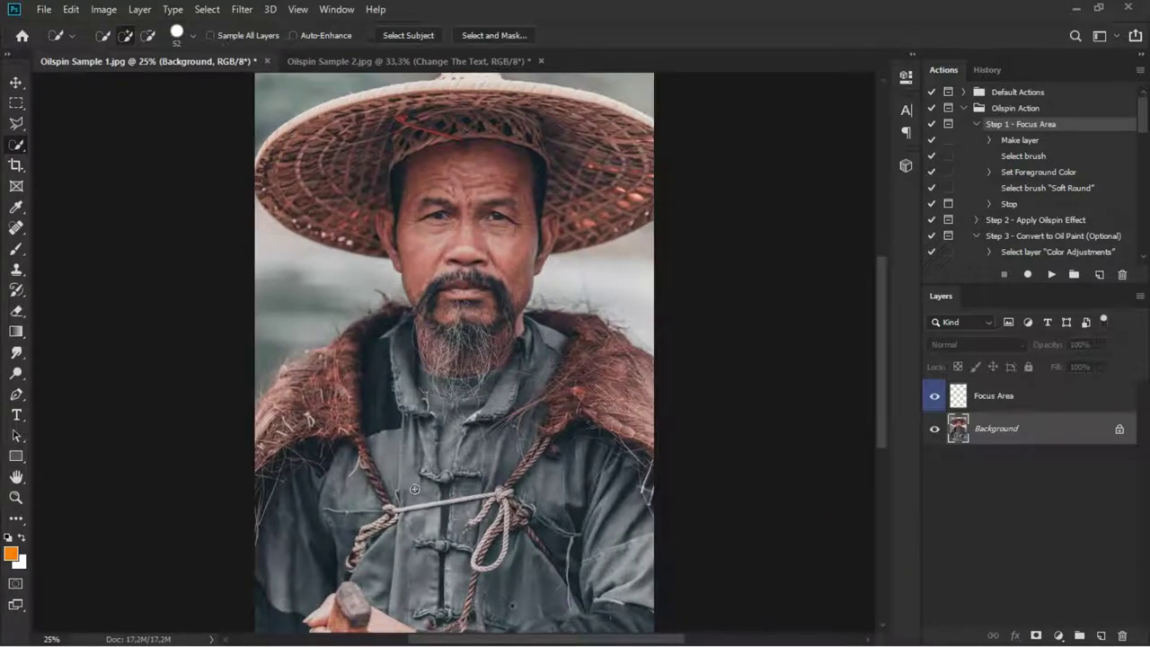
pyautogui.scroll(-2, 405, 458)
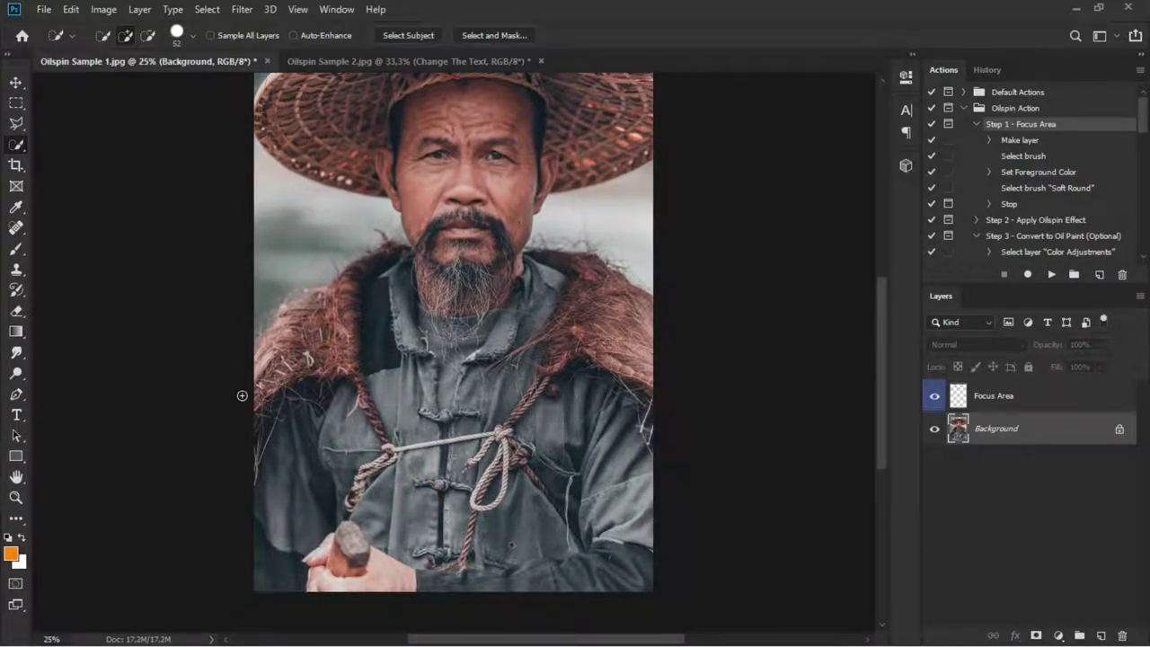
pyautogui.moveTo(242, 396); pyautogui.dragTo(305, 346)
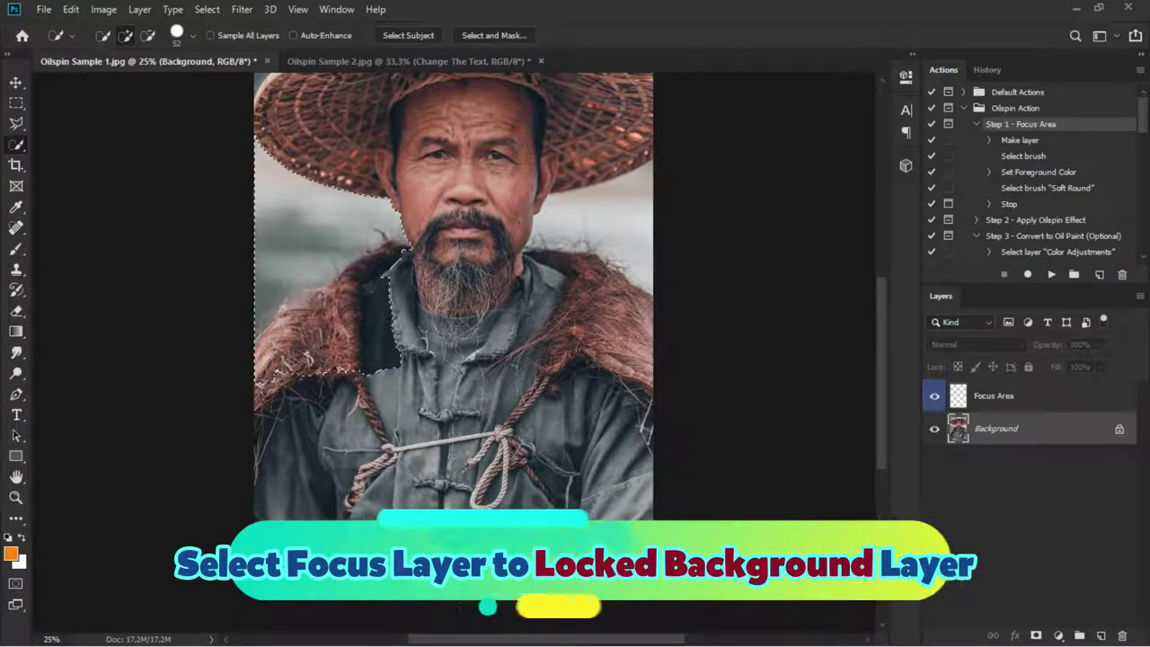
pyautogui.moveTo(459, 256)
pyautogui.mouseDown()
pyautogui.moveTo(453, 136)
pyautogui.moveTo(453, 243)
pyautogui.mouseUp()
pyautogui.moveTo(404, 189)
pyautogui.mouseDown()
pyautogui.moveTo(271, 207)
pyautogui.moveTo(456, 123)
pyautogui.moveTo(507, 295)
pyautogui.mouseUp()
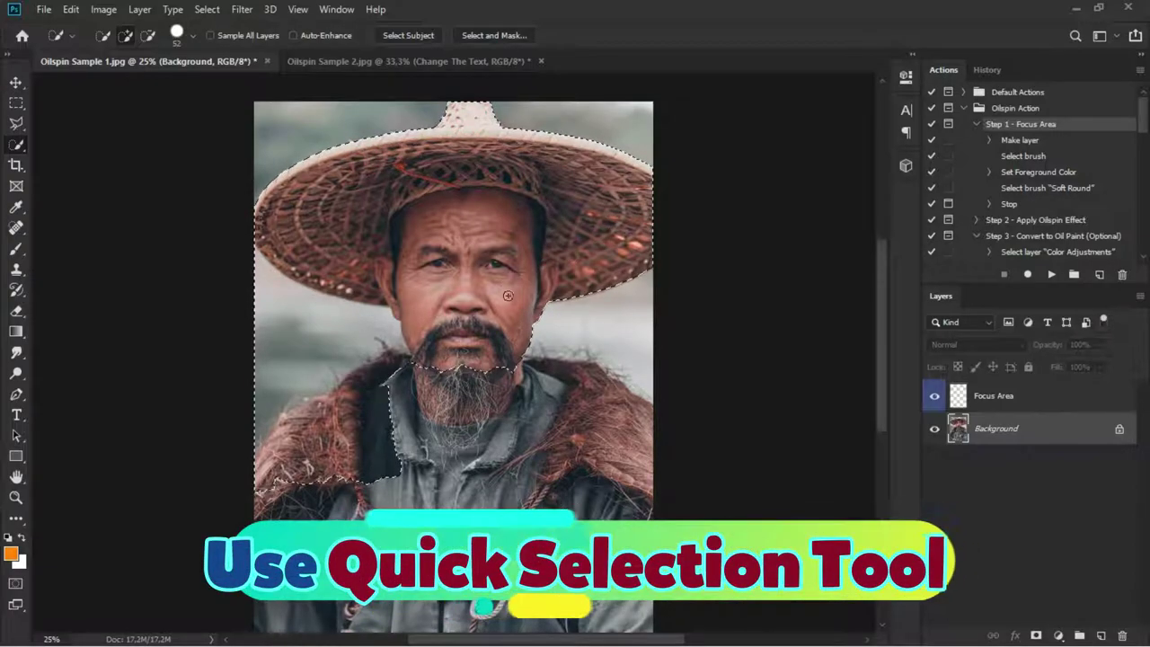
pyautogui.moveTo(508, 295)
pyautogui.mouseDown()
pyautogui.moveTo(530, 365)
pyautogui.moveTo(654, 426)
pyautogui.moveTo(575, 619)
pyautogui.mouseUp()
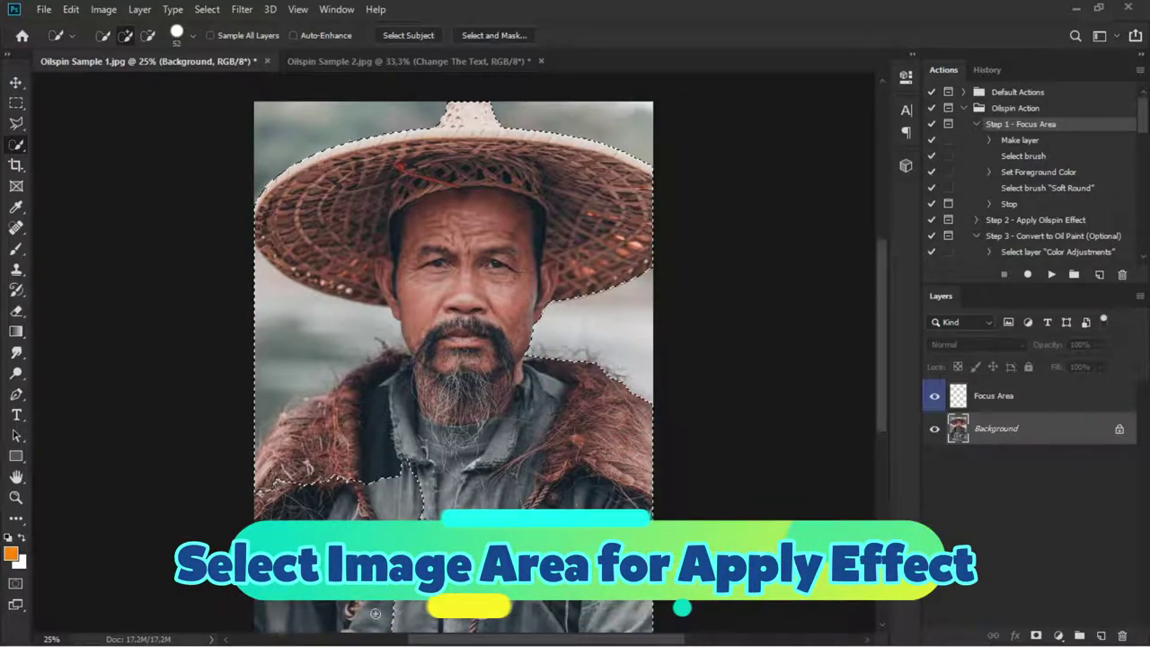
pyautogui.moveTo(375, 613); pyautogui.dragTo(278, 322)
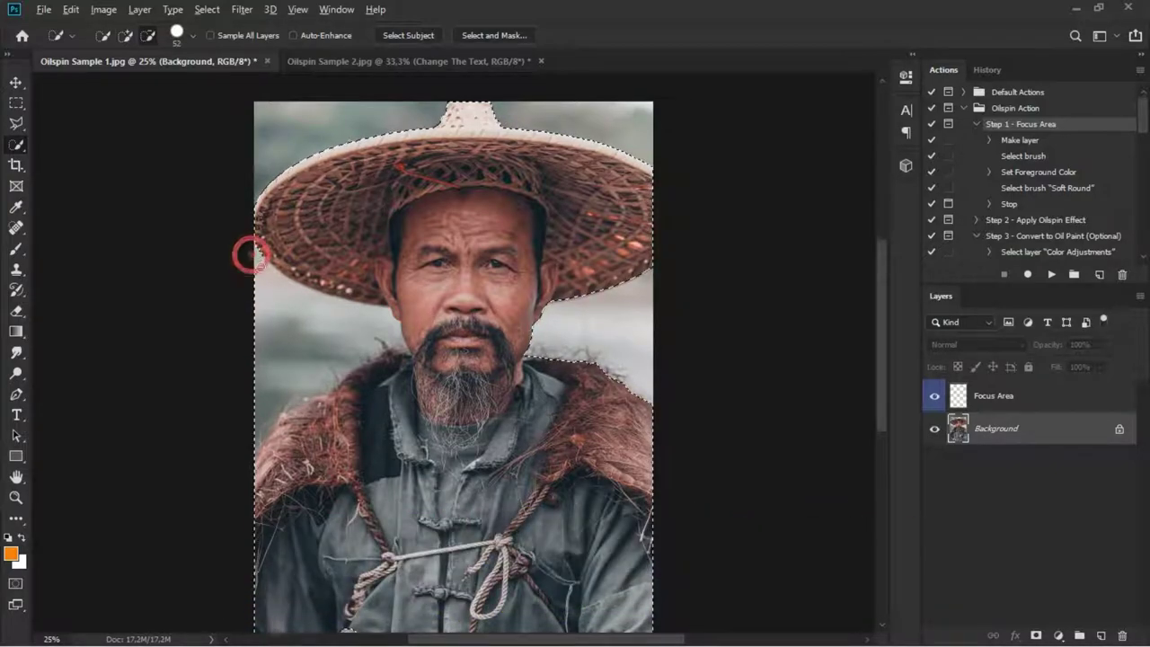
pyautogui.moveTo(304, 310); pyautogui.dragTo(300, 364)
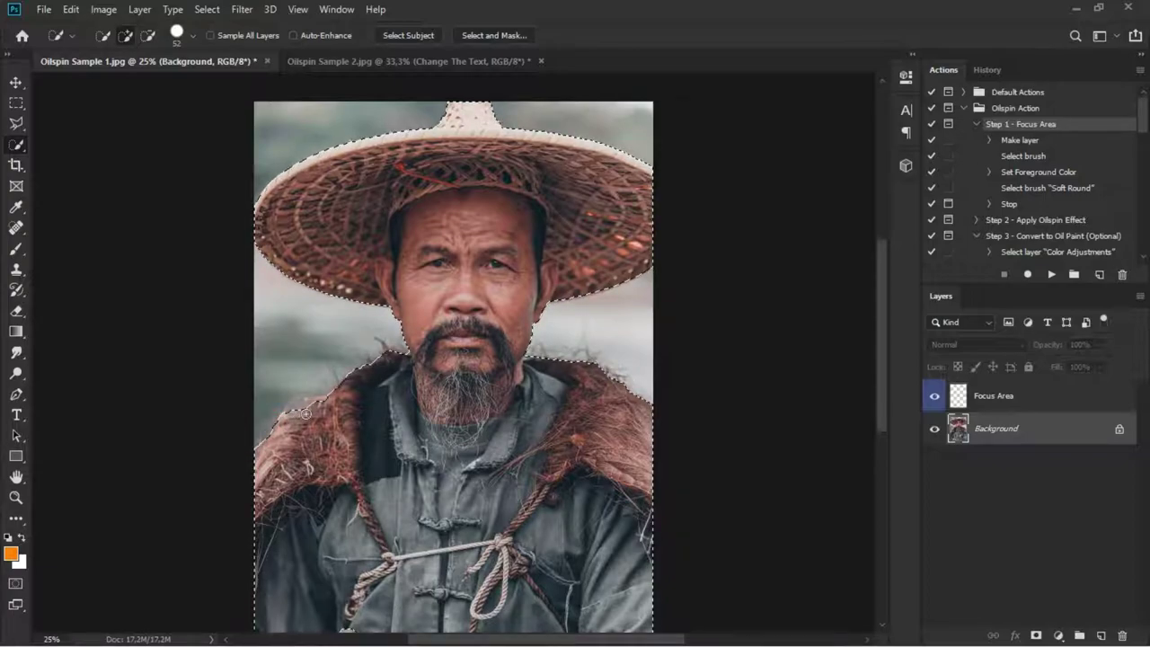
# On the Focus Area layer, paint the selection #4ea273 with a 495 px Hard Round brush
pyautogui.click(1011, 397)
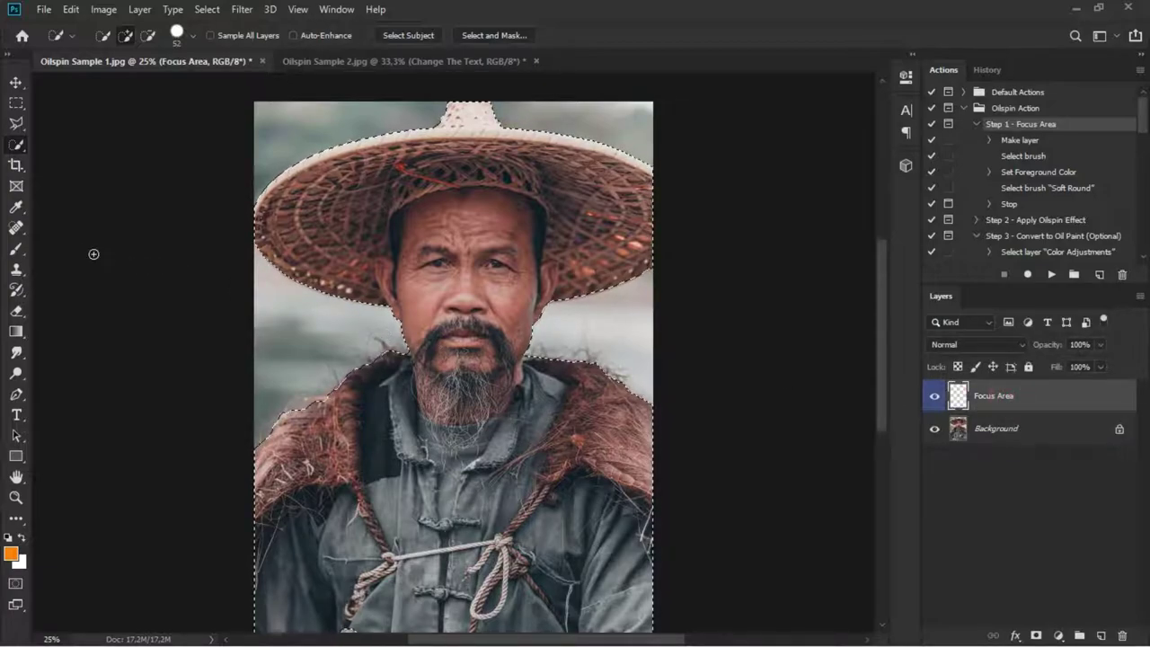
pyautogui.click(18, 250)
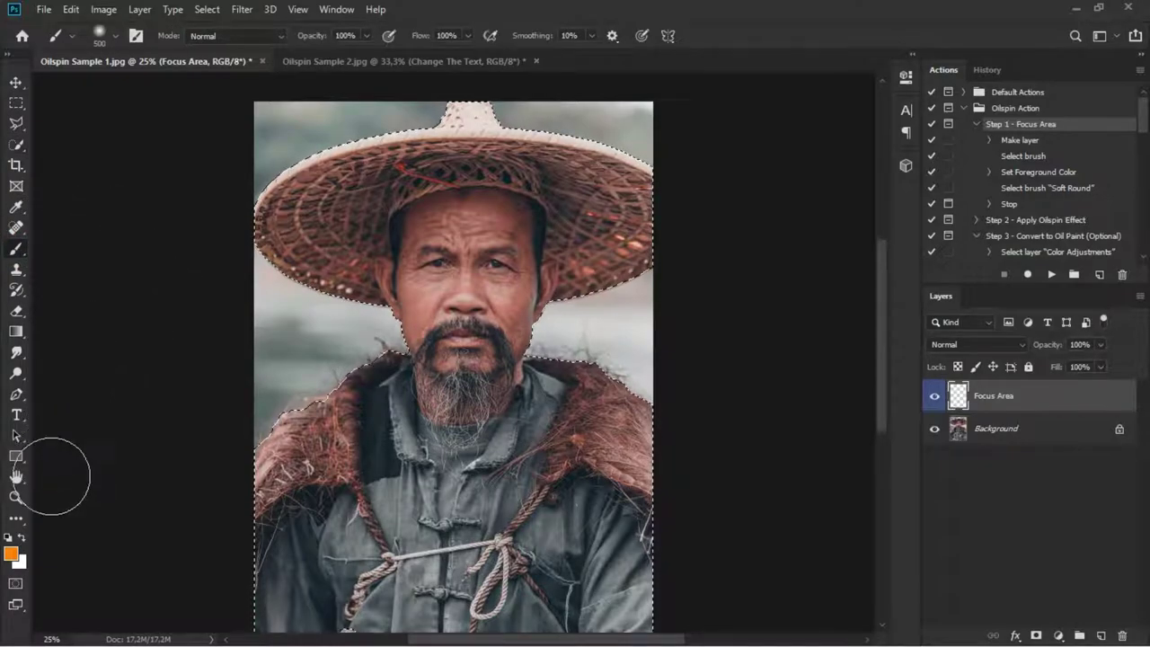
pyautogui.click(11, 553)
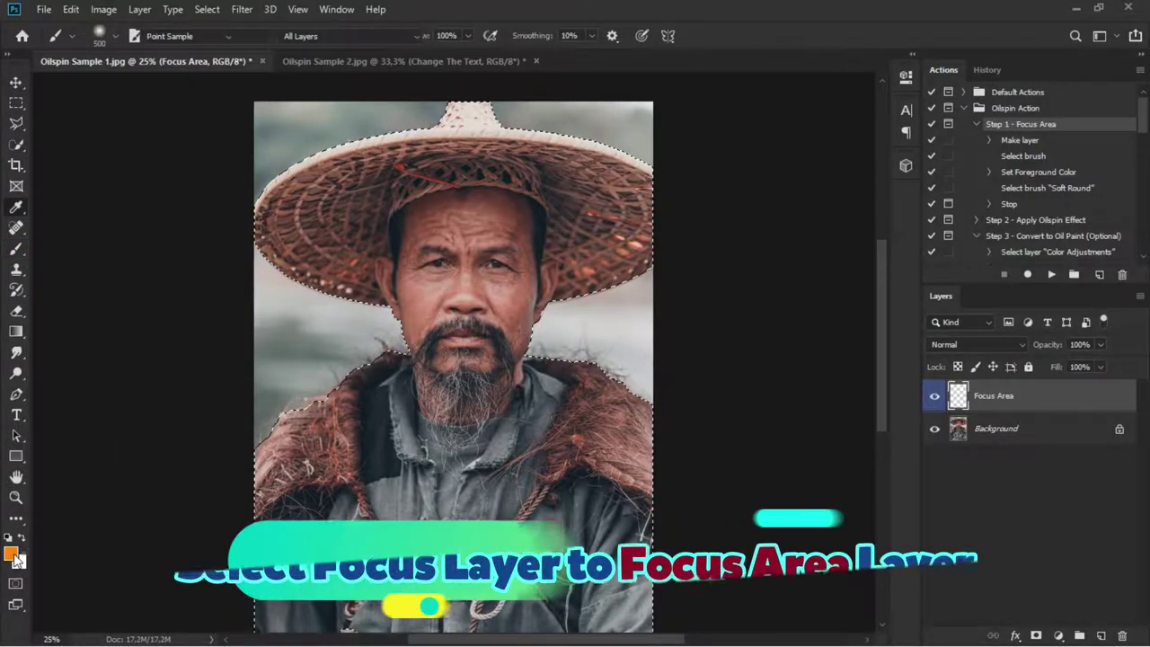
pyautogui.write('4ea273')
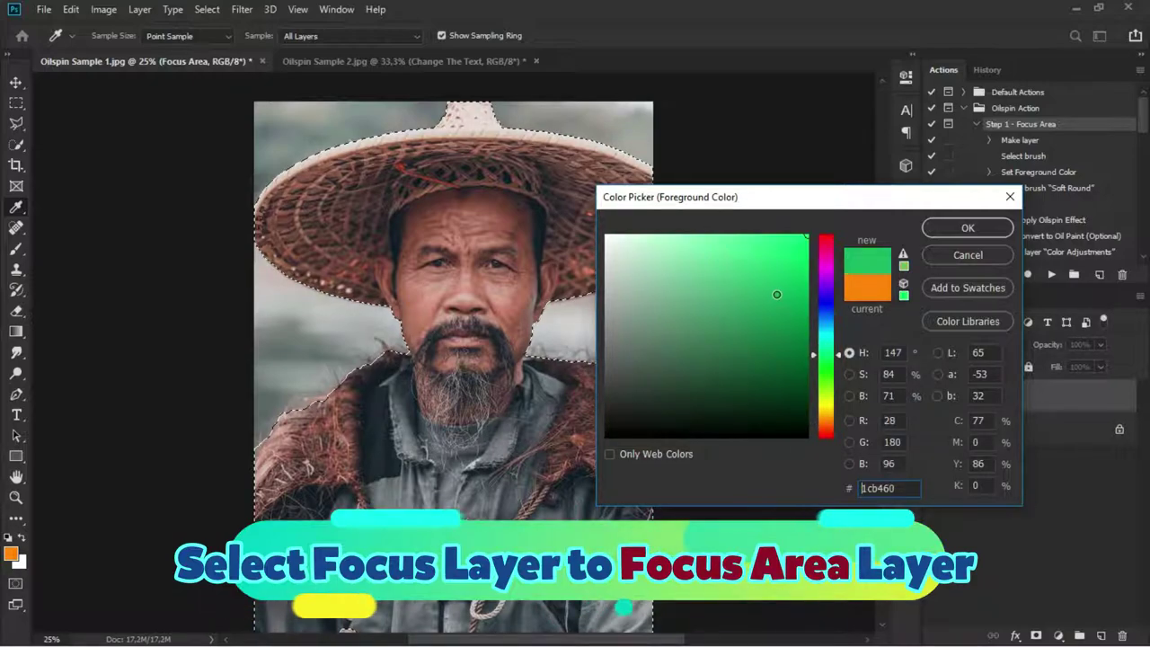
pyautogui.click(966, 228)
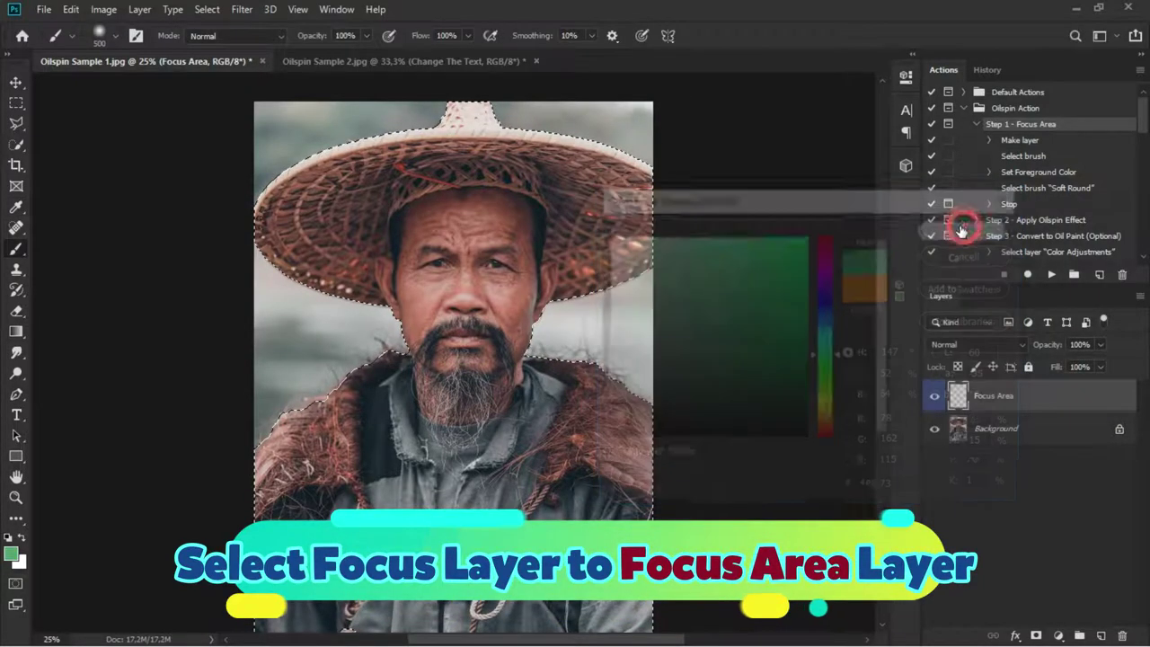
pyautogui.rightClick(474, 198)
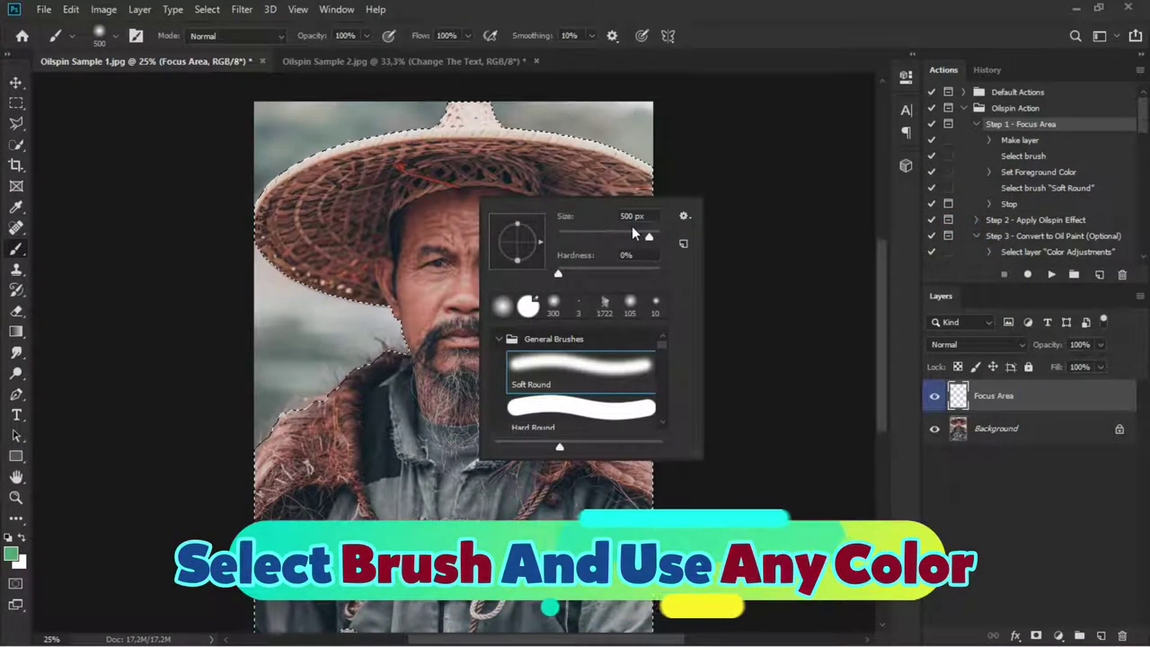
pyautogui.click(648, 237)
pyautogui.moveTo(649, 239); pyautogui.dragTo(651, 239)
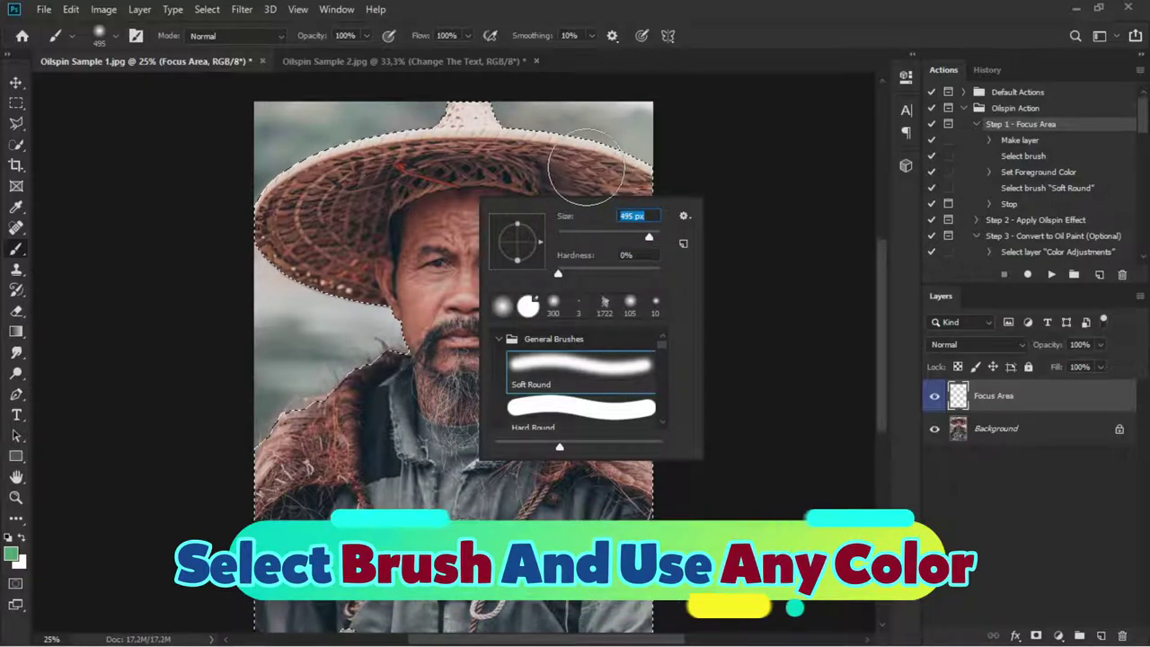
pyautogui.click(585, 402)
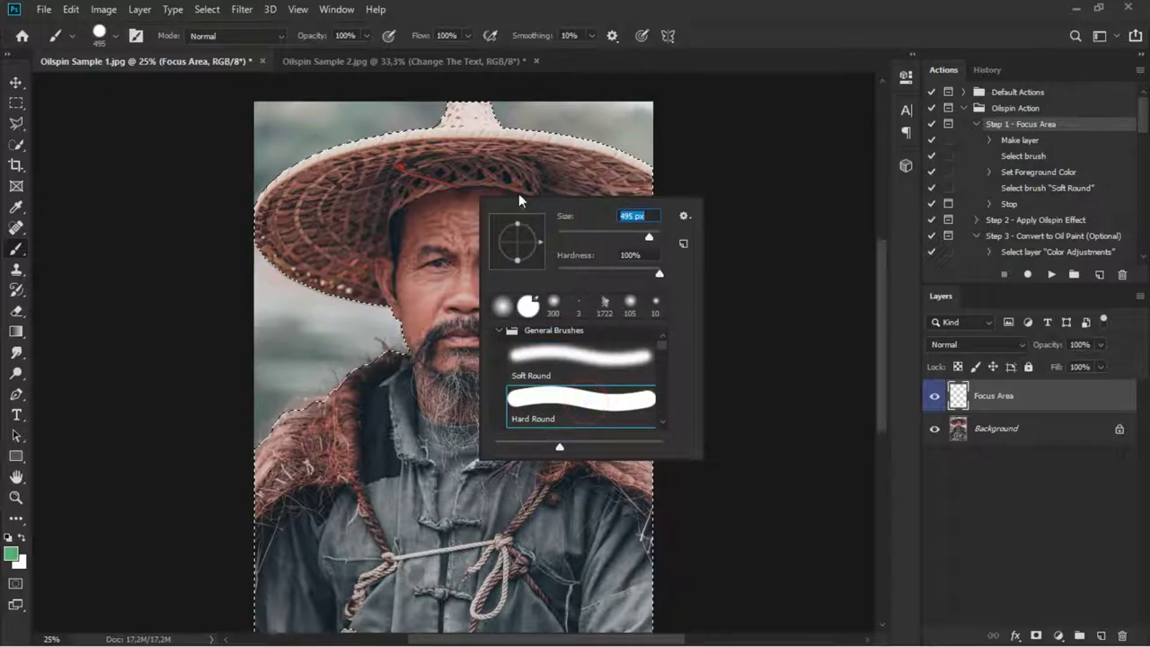
pyautogui.moveTo(502, 143)
pyautogui.mouseDown()
pyautogui.moveTo(308, 219)
pyautogui.moveTo(461, 321)
pyautogui.moveTo(475, 192)
pyautogui.moveTo(657, 215)
pyautogui.moveTo(487, 295)
pyautogui.moveTo(521, 270)
pyautogui.moveTo(277, 462)
pyautogui.moveTo(253, 619)
pyautogui.moveTo(539, 603)
pyautogui.moveTo(672, 410)
pyautogui.moveTo(488, 321)
pyautogui.moveTo(323, 526)
pyautogui.moveTo(590, 385)
pyautogui.moveTo(483, 405)
pyautogui.moveTo(573, 609)
pyautogui.mouseUp()
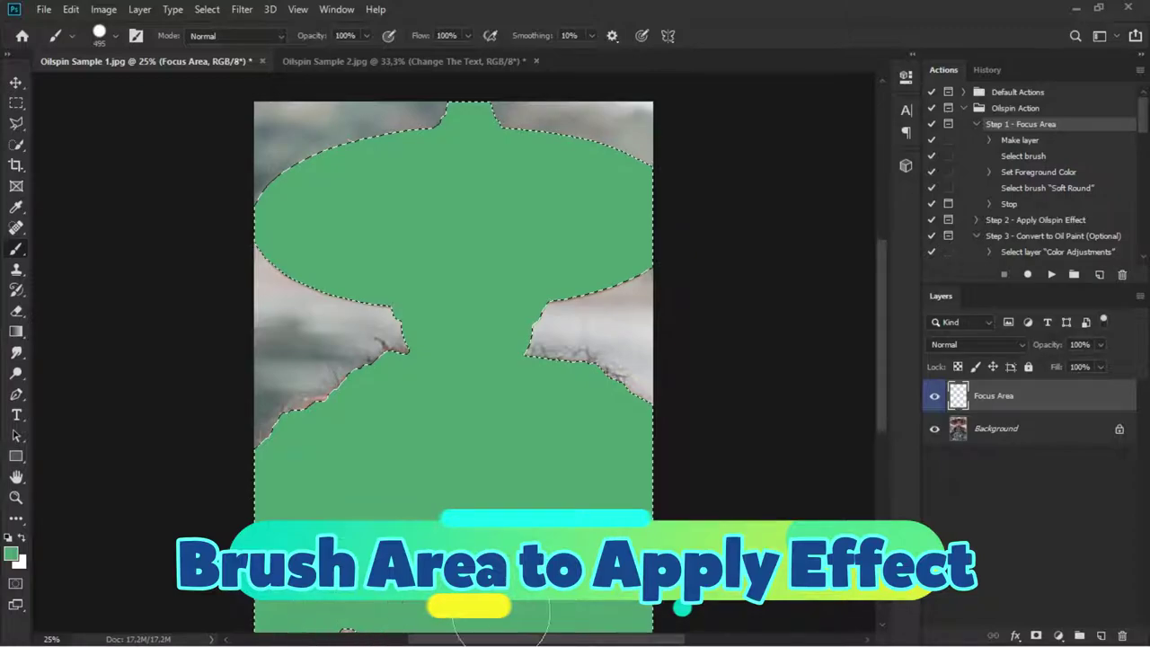
# Deselect the man and toggle the green Focus Area layer's visibility to compare
pyautogui.click(16, 103)
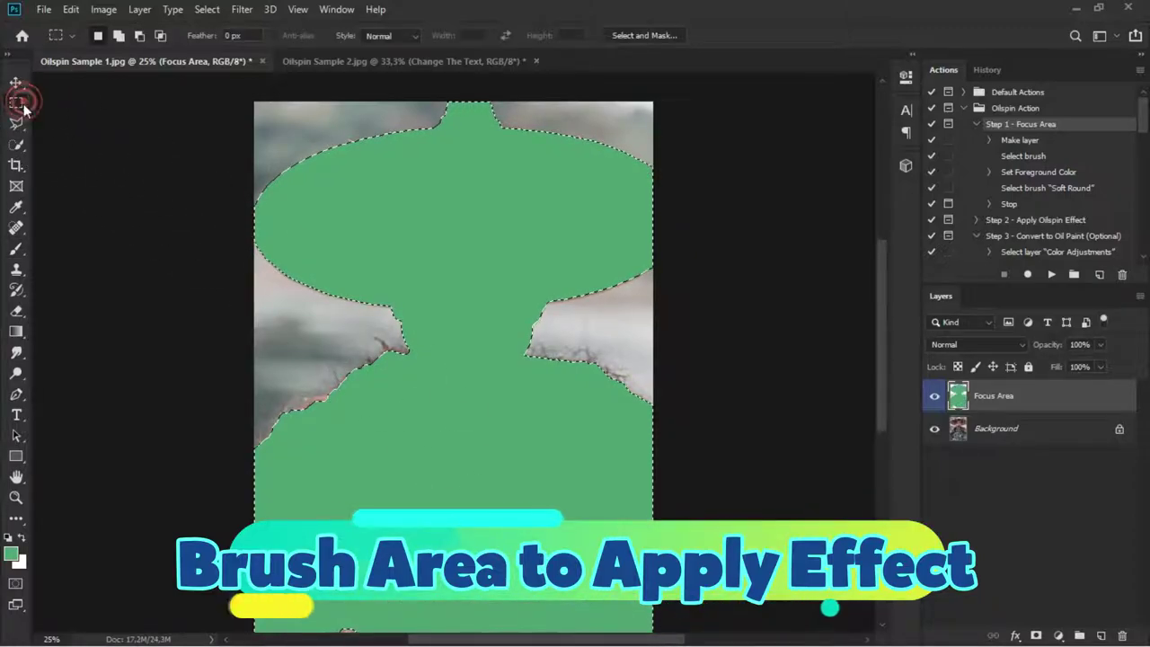
pyautogui.click(64, 212)
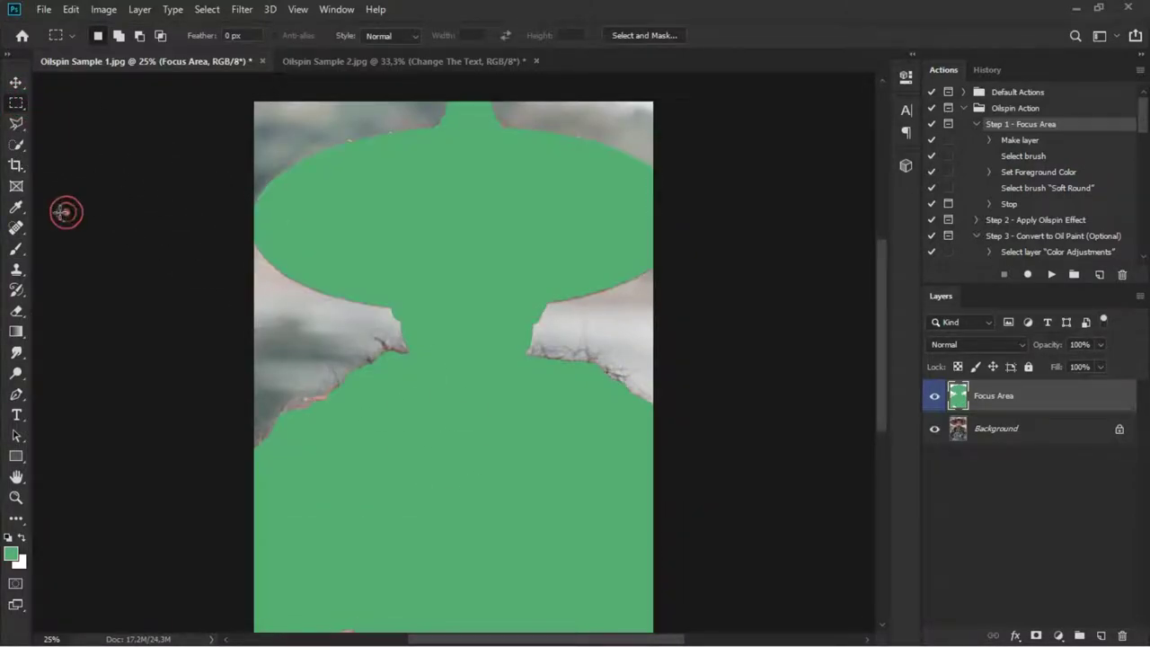
pyautogui.click(16, 248)
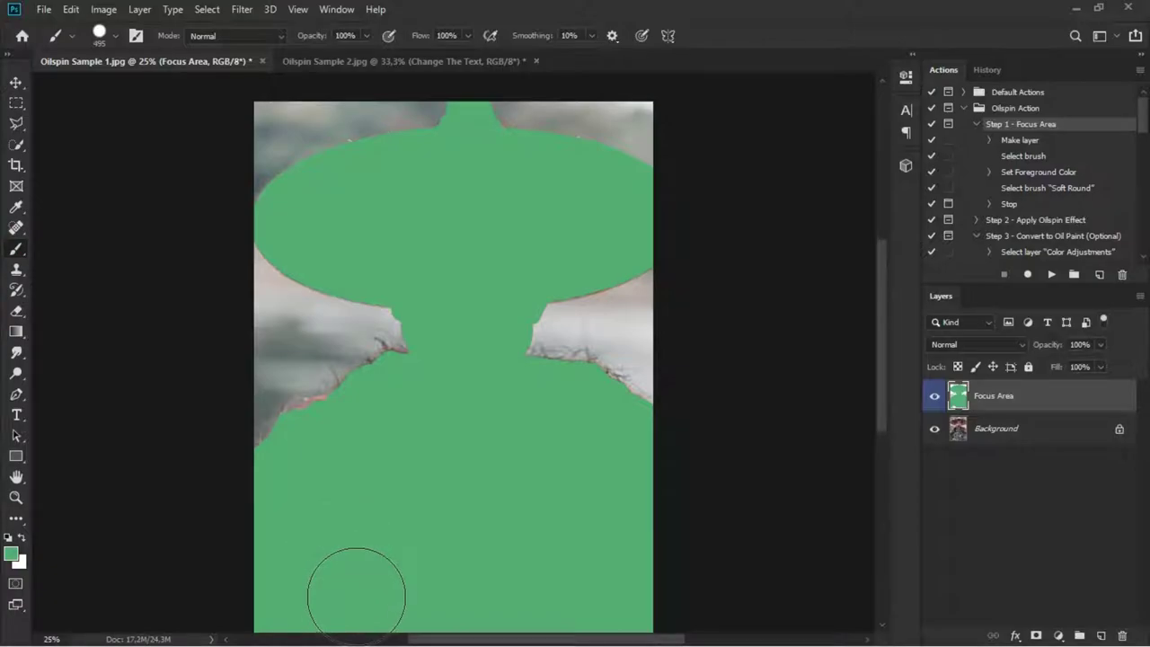
pyautogui.click(933, 401)
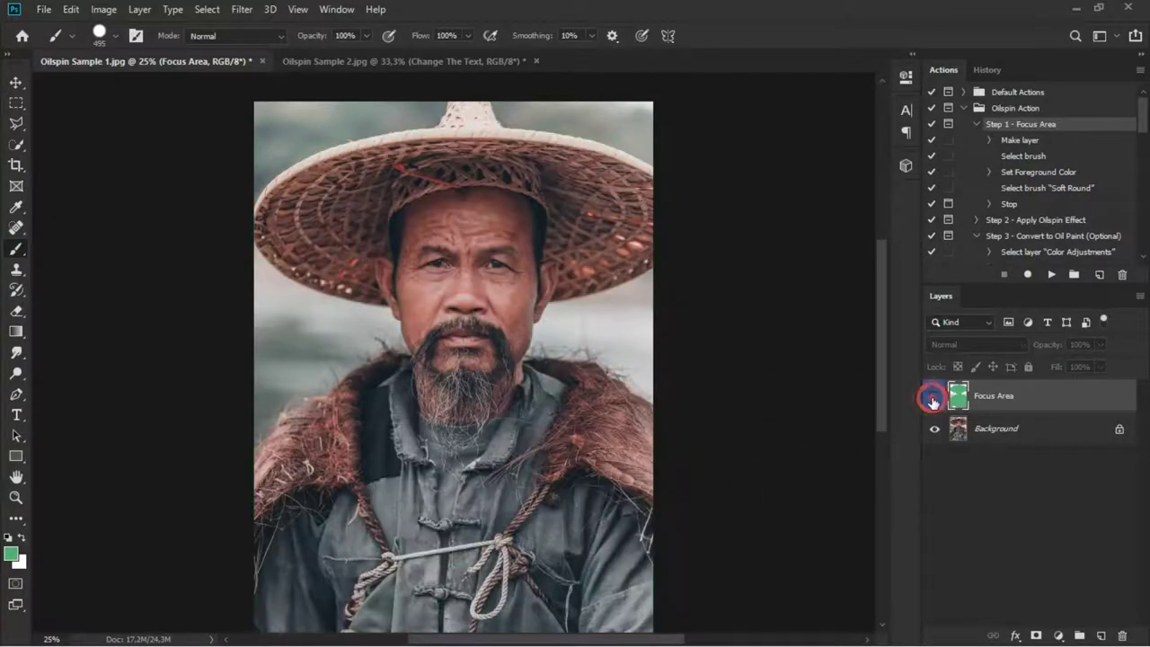
pyautogui.click(933, 401)
pyautogui.click(934, 400)
pyautogui.click(933, 401)
# Play Oilspin Step 2 - Apply Oilspin Effect from the Actions panel
pyautogui.click(976, 124)
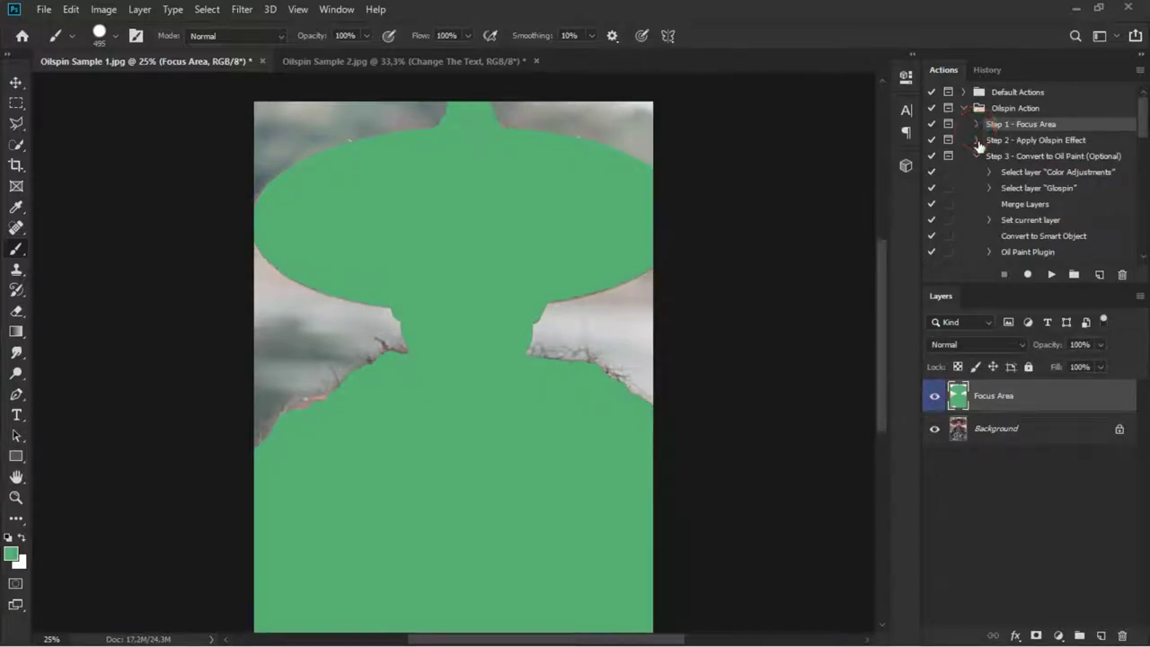
pyautogui.click(977, 157)
pyautogui.click(975, 140)
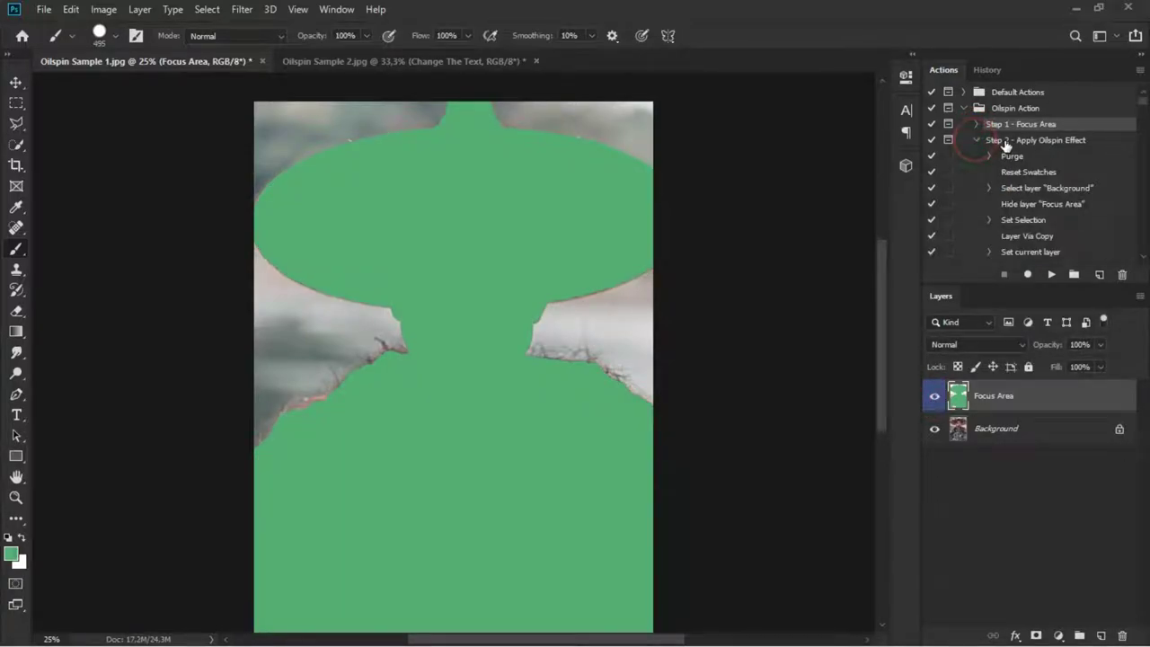
pyautogui.click(999, 142)
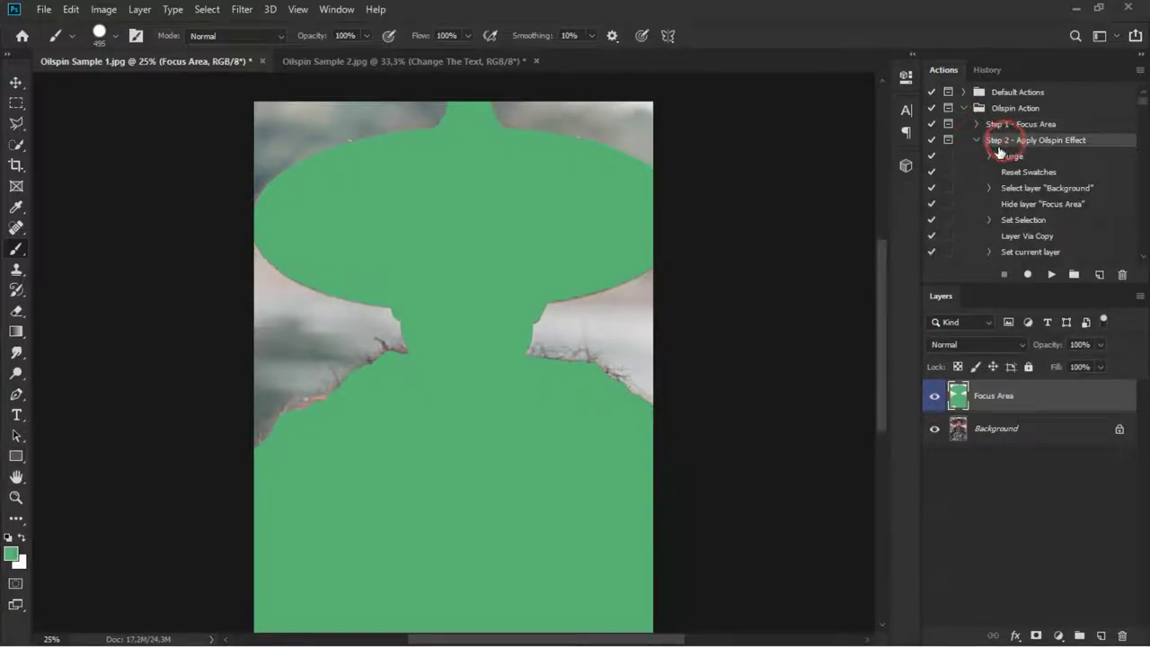
pyautogui.click(1054, 274)
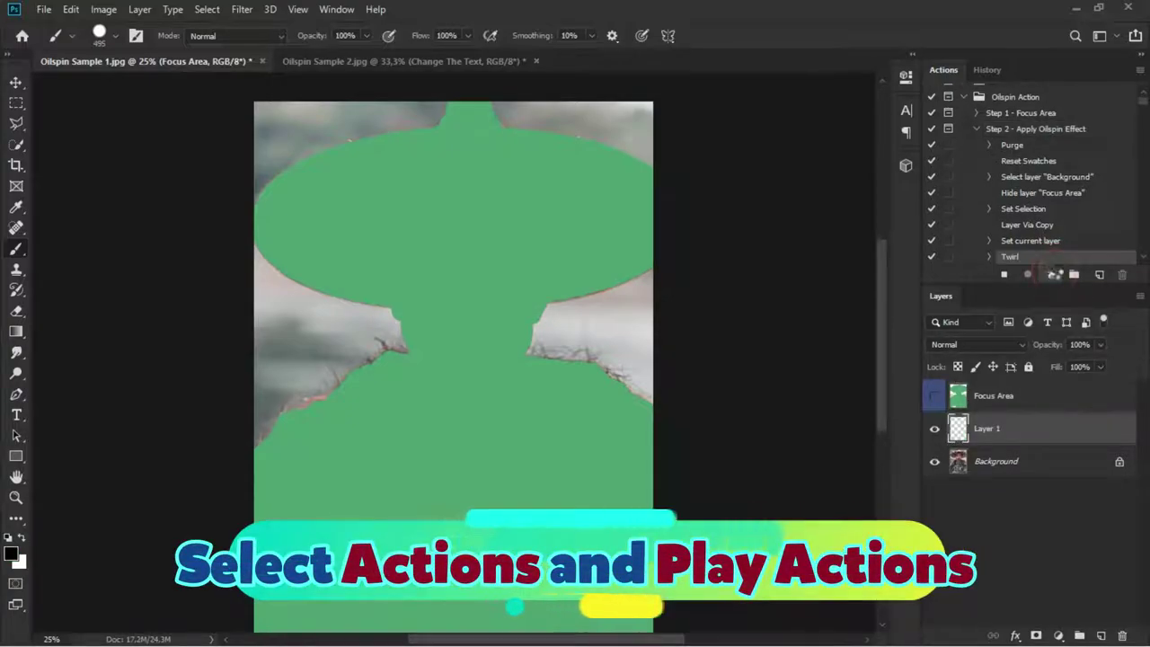
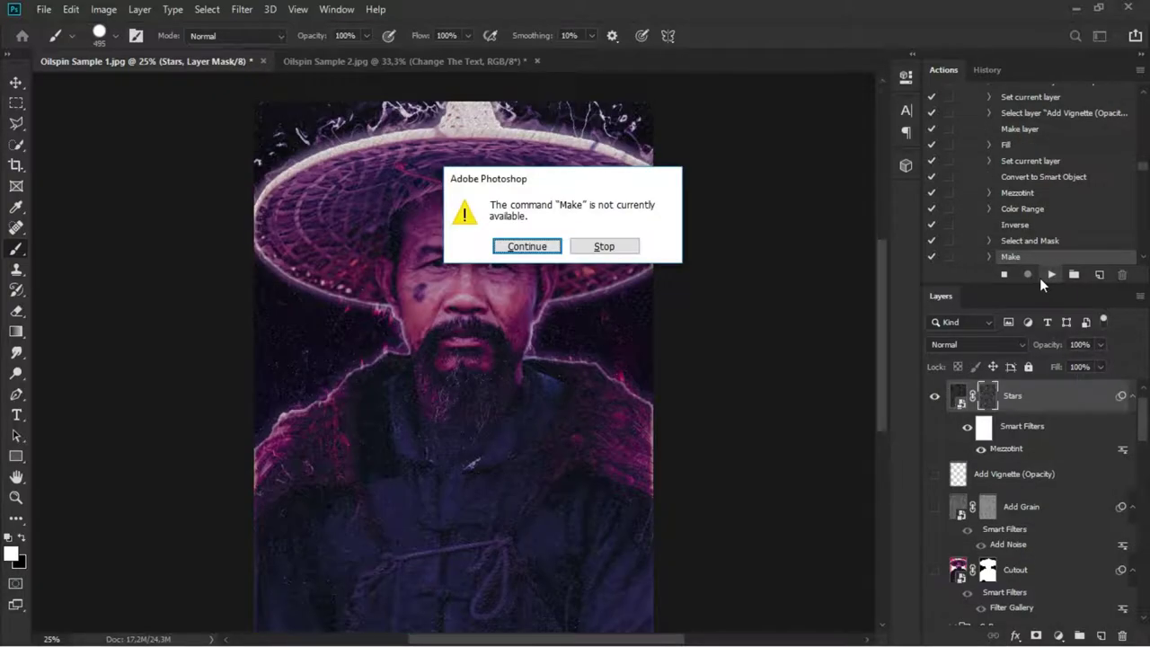
# Continue the Oilspin action past the unavailable Make and Oil Paint Plugin alerts until rendering completes
pyautogui.click(527, 246)
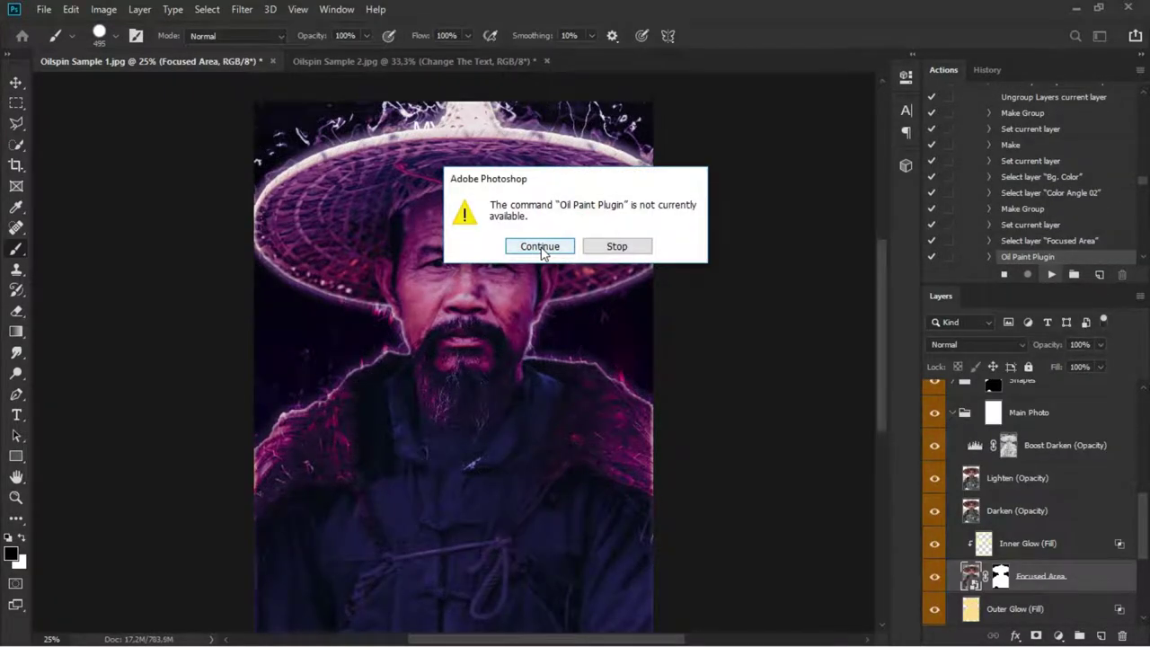
pyautogui.click(539, 247)
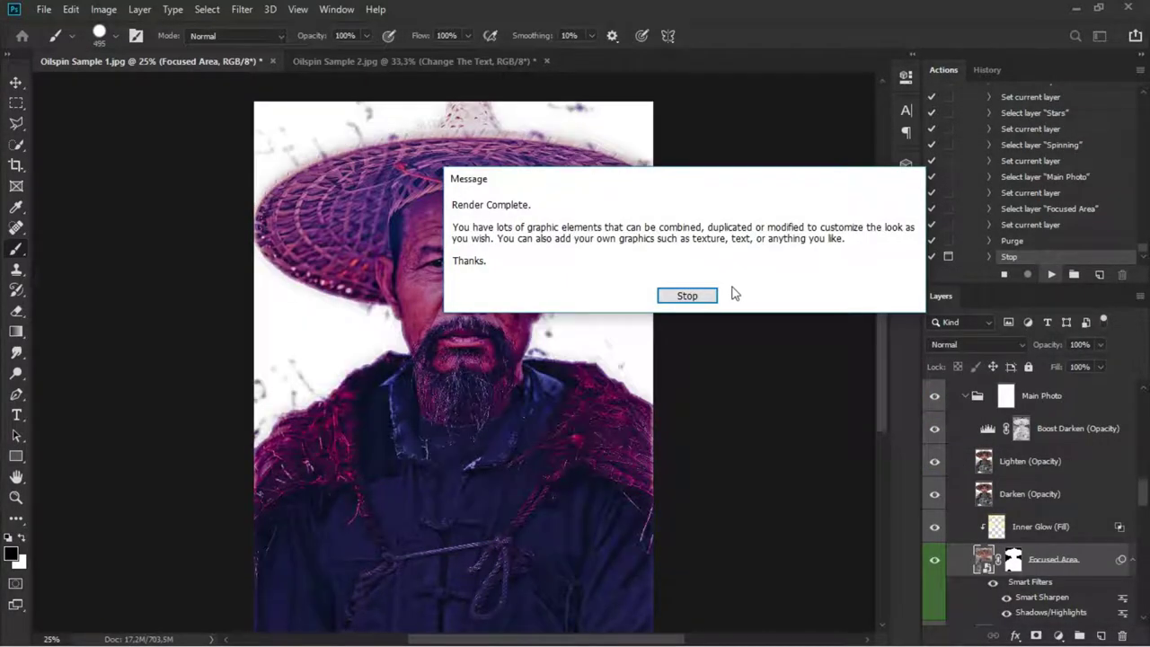
# Dismiss the Render Complete message and collapse the Oilspin steps in the Actions panel
pyautogui.click(688, 296)
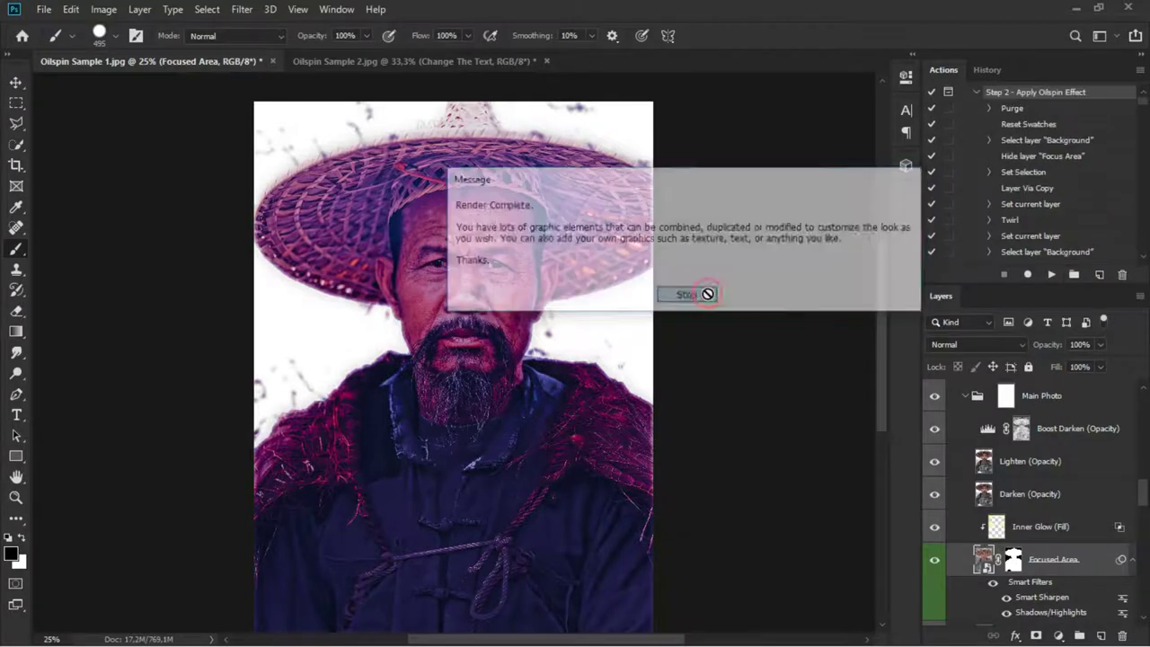
pyautogui.click(976, 92)
pyautogui.click(983, 156)
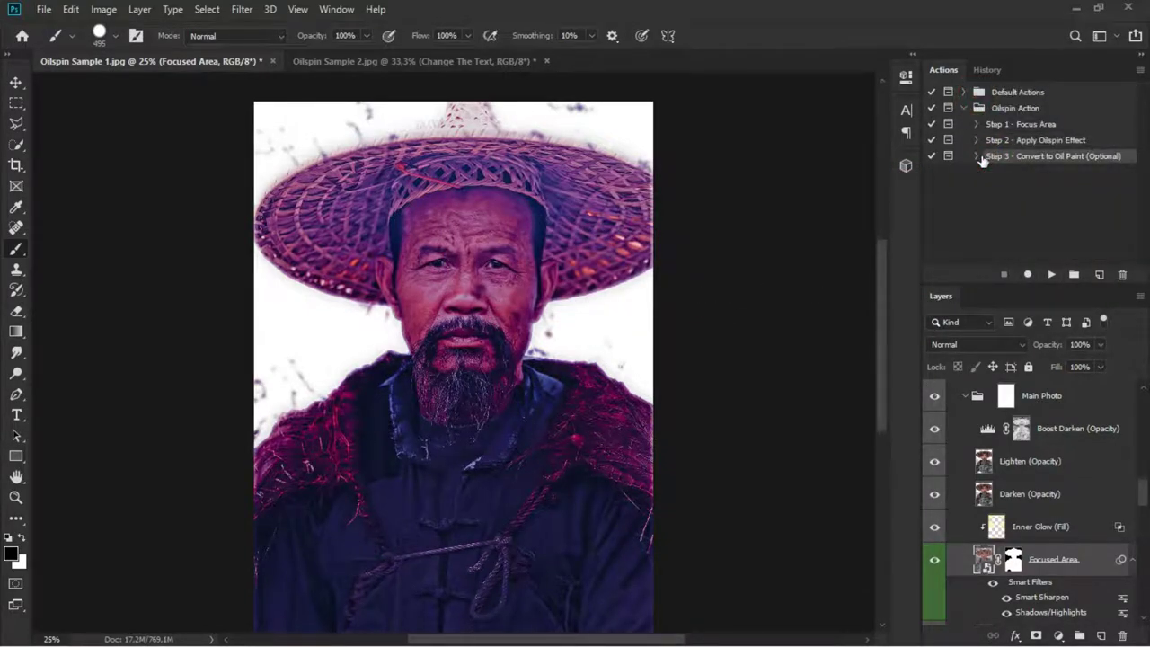
pyautogui.click(976, 156)
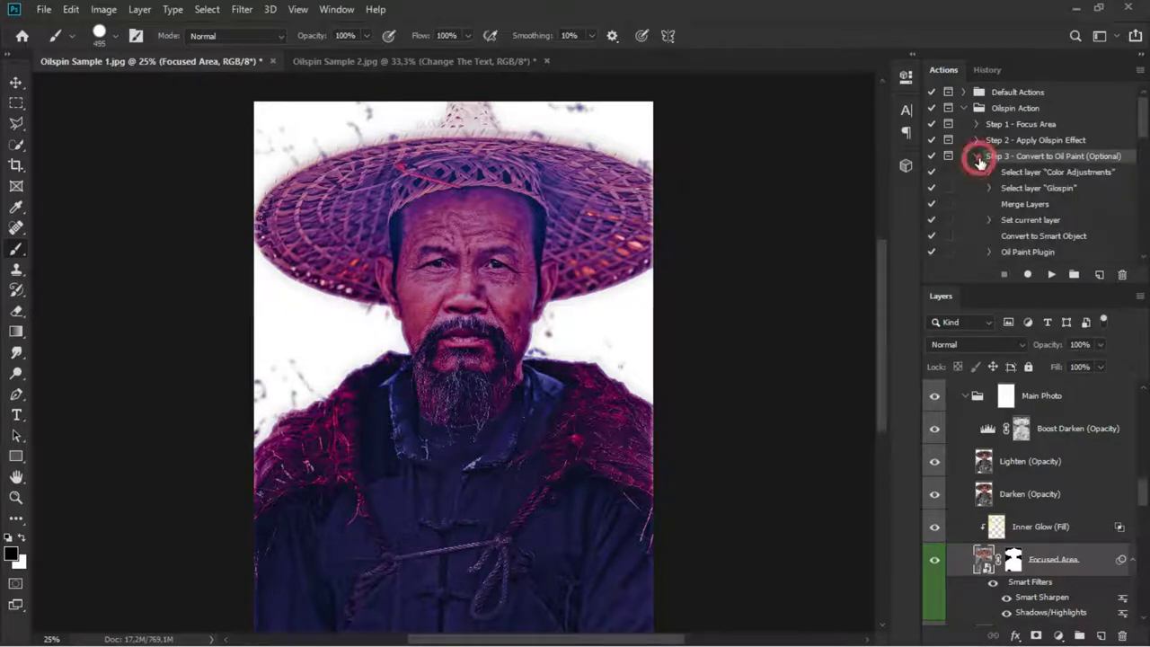
pyautogui.click(976, 156)
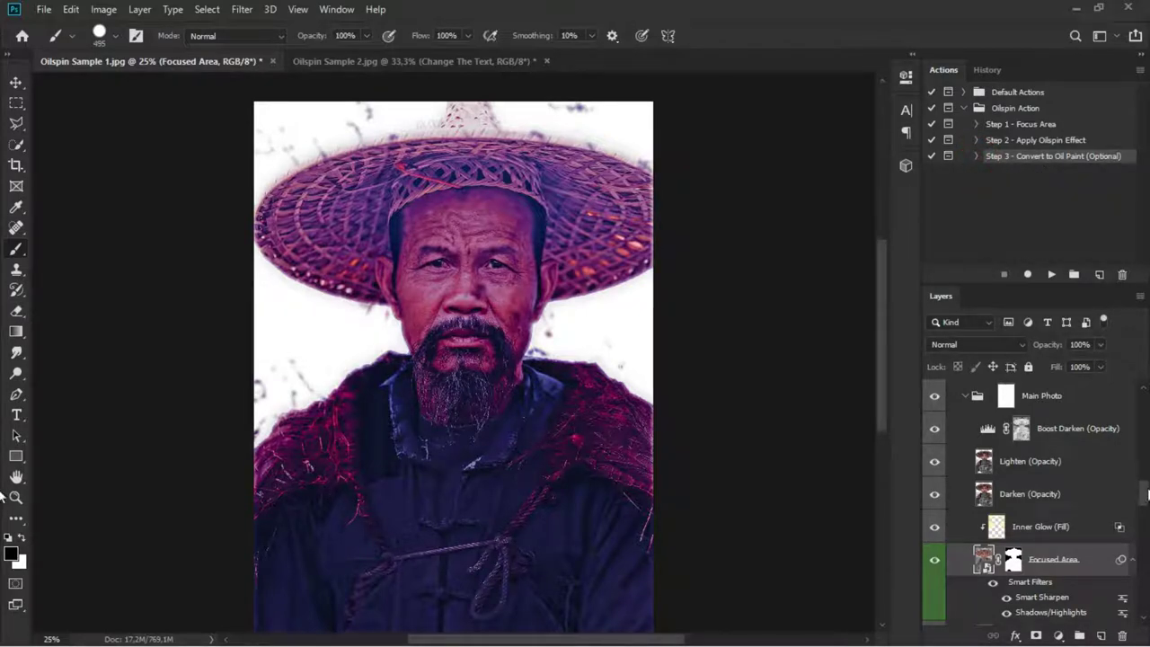
# Scroll the Layers panel to locate the Reflected light group
pyautogui.scroll(-5, 1140, 485)
pyautogui.scroll(-5, 1141, 485)
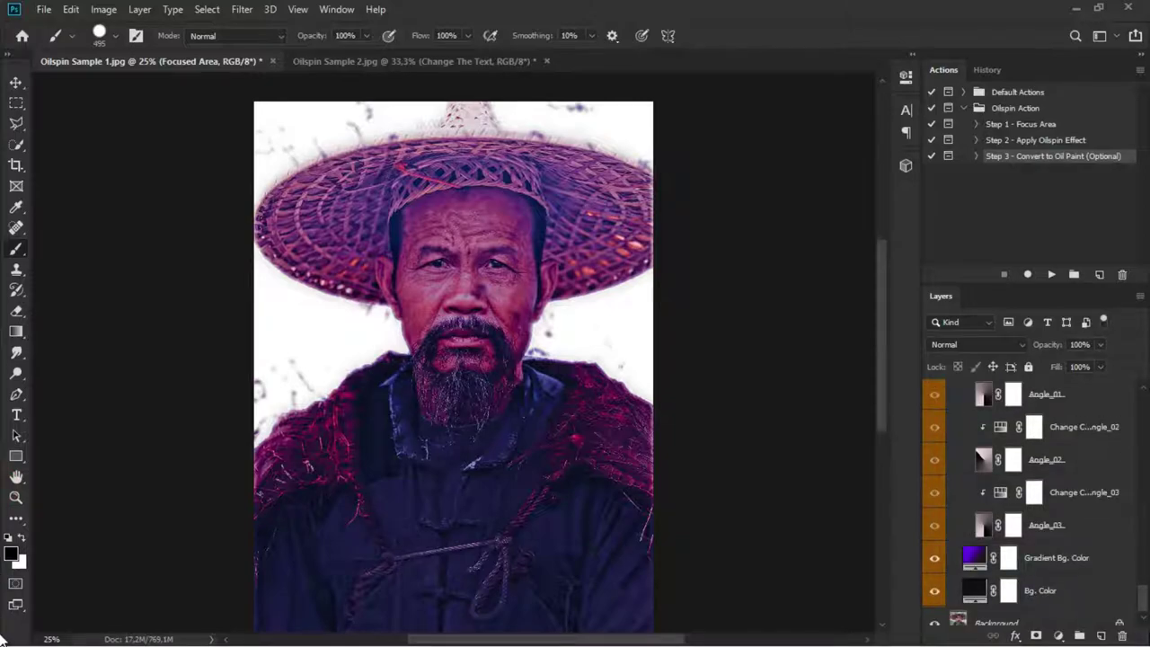
pyautogui.scroll(3, 1033, 502)
pyautogui.scroll(2, 988, 476)
pyautogui.scroll(2, 961, 463)
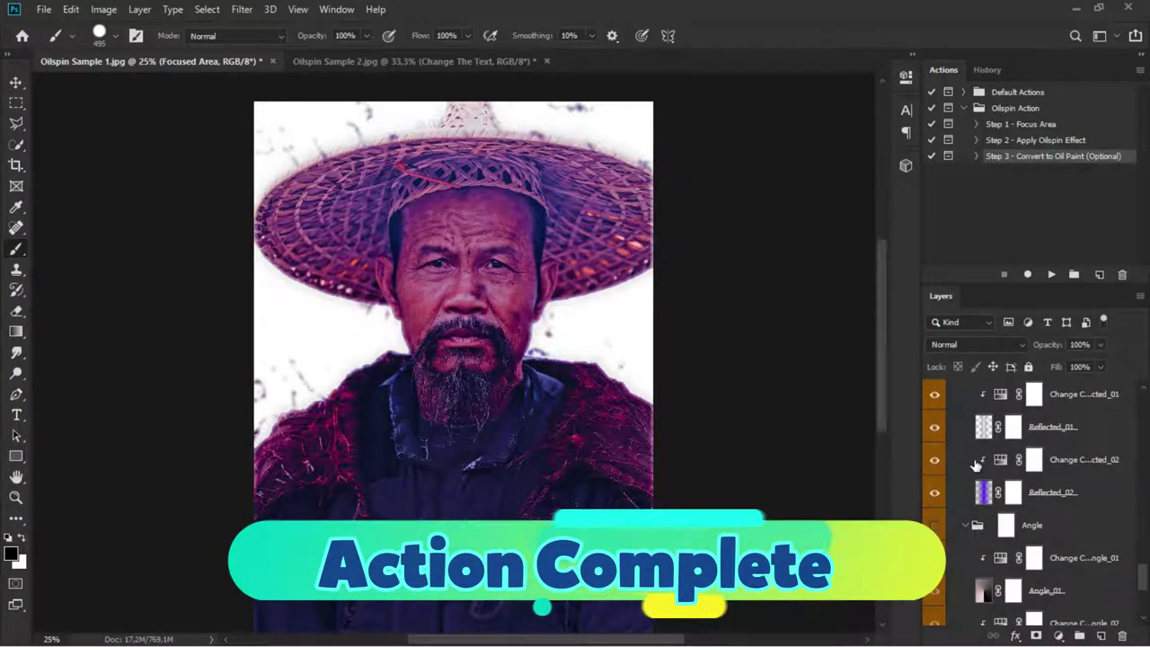
pyautogui.scroll(1, 959, 460)
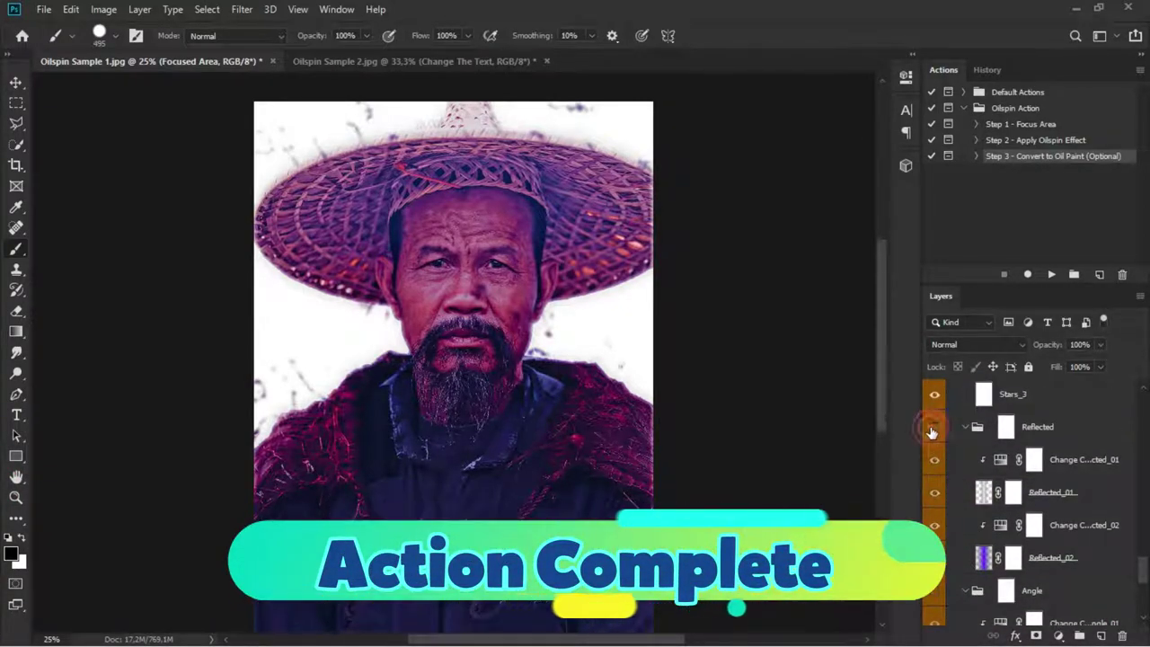
# Keep the Reflected light group visible and turn the Angle light group back on
pyautogui.click(933, 428)
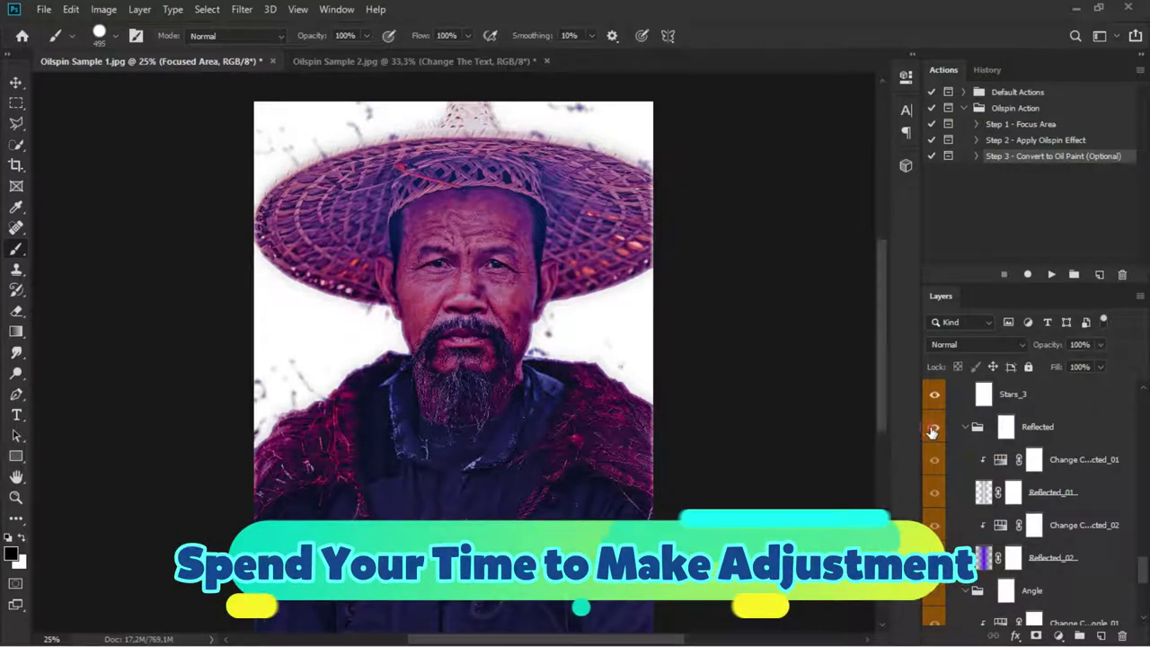
pyautogui.scroll(3, 939, 438)
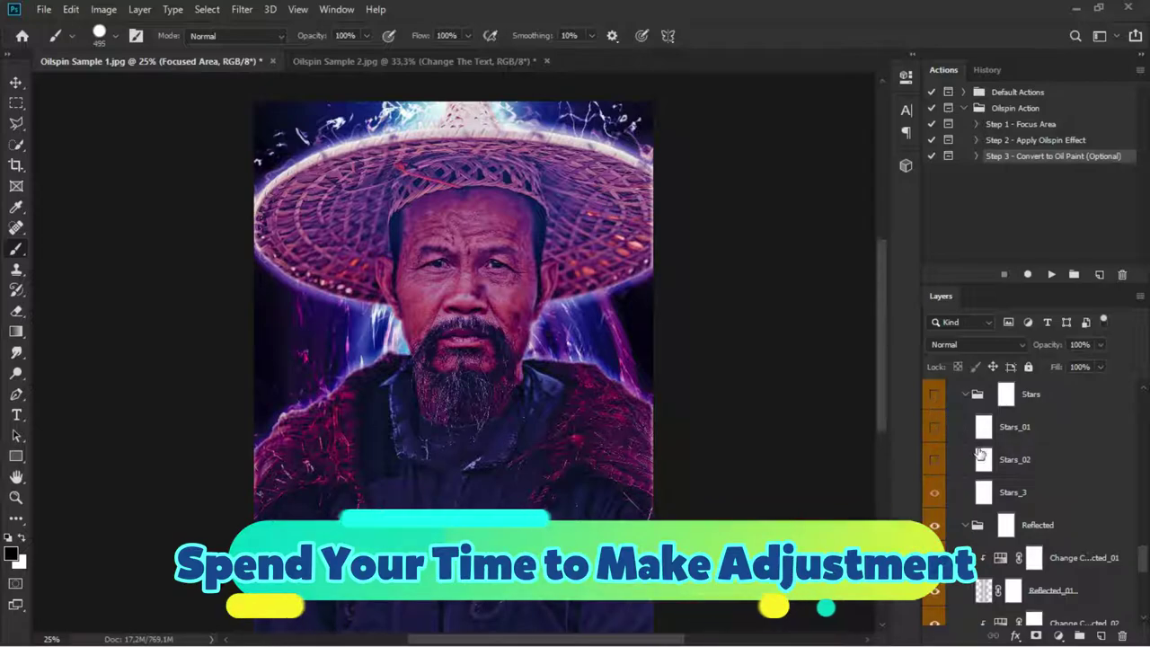
pyautogui.scroll(-1, 954, 470)
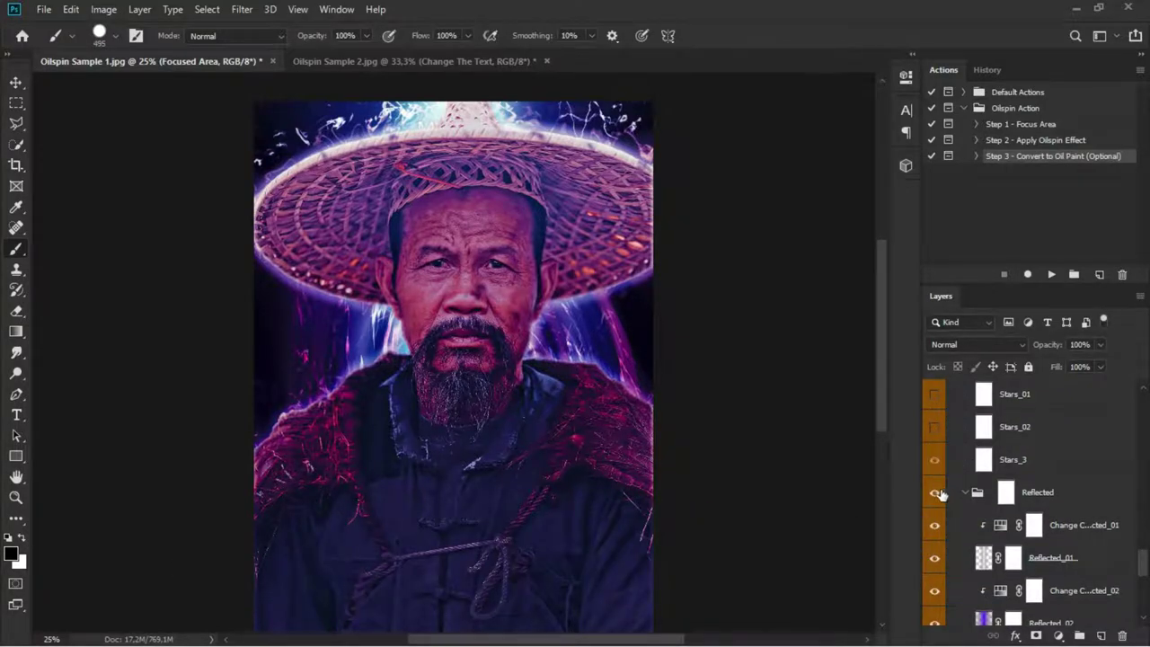
pyautogui.click(934, 492)
pyautogui.click(934, 493)
pyautogui.scroll(-1, 943, 512)
pyautogui.scroll(-2, 950, 522)
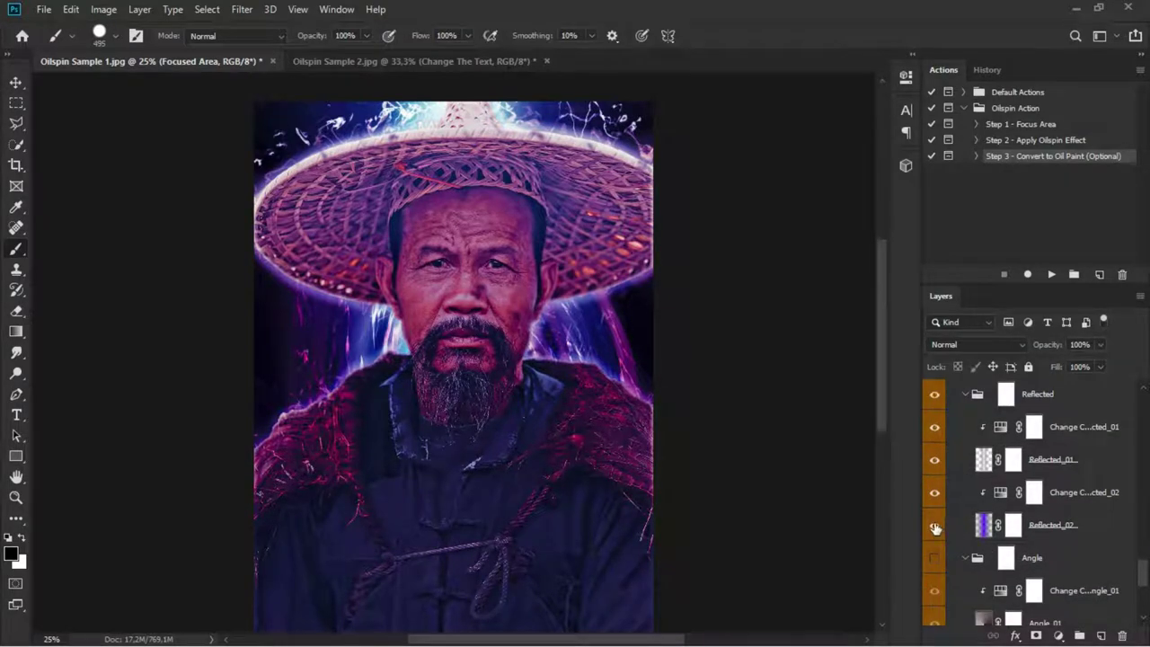
pyautogui.click(934, 561)
pyautogui.click(936, 560)
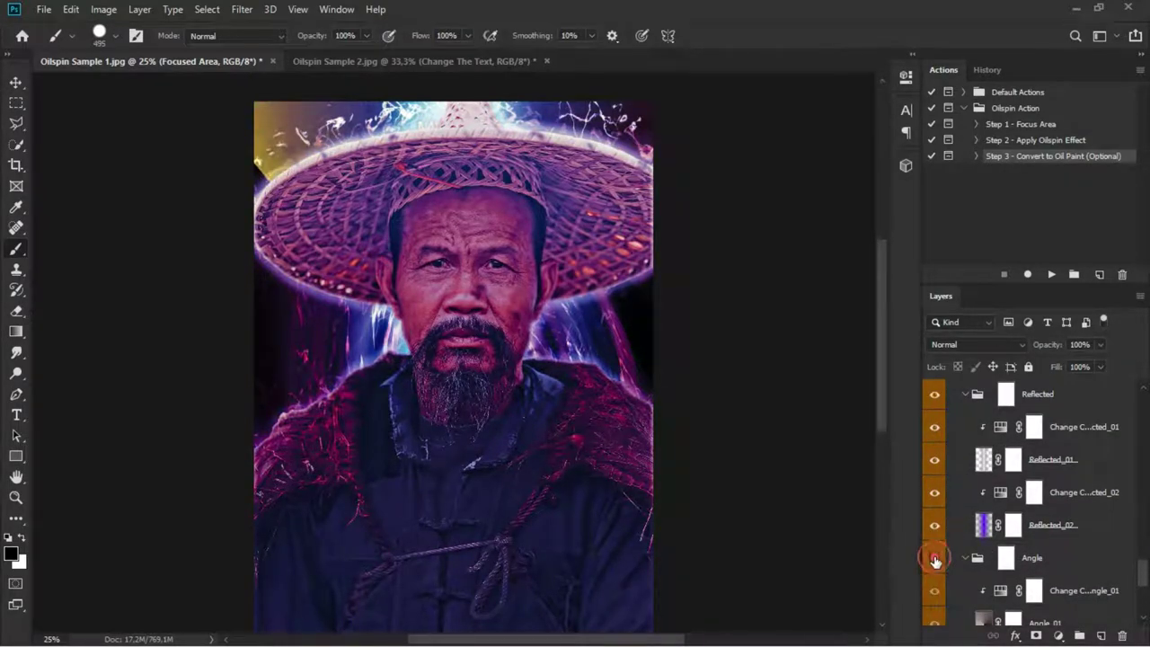
pyautogui.click(937, 561)
pyautogui.scroll(-3, 935, 530)
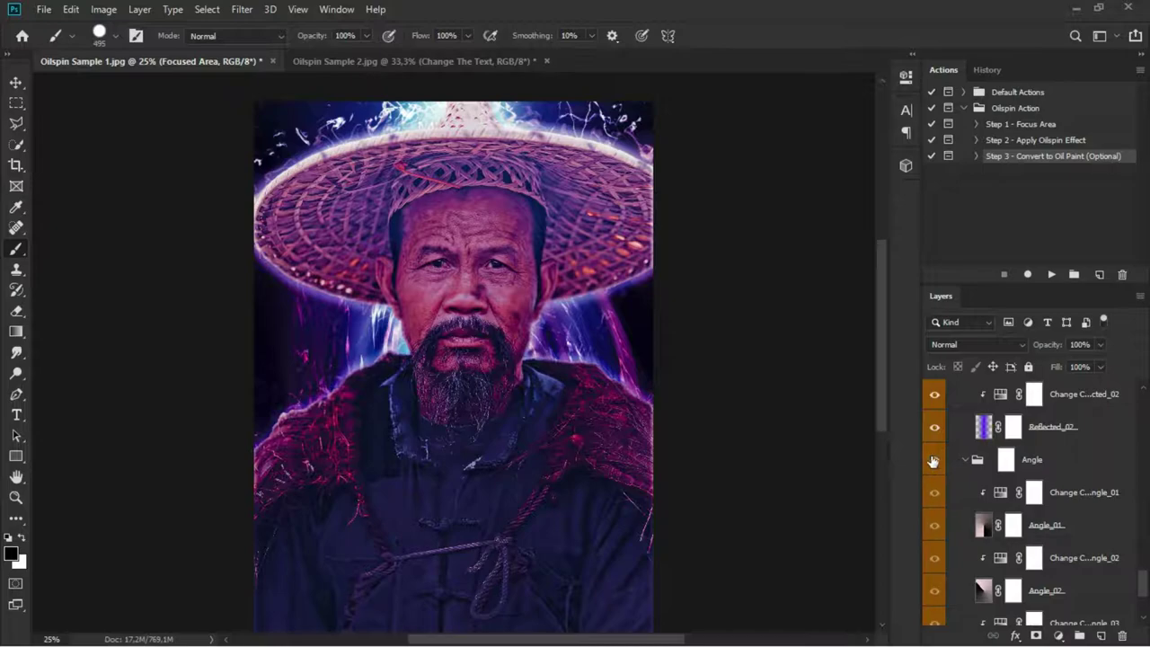
pyautogui.click(932, 459)
pyautogui.scroll(-1, 938, 485)
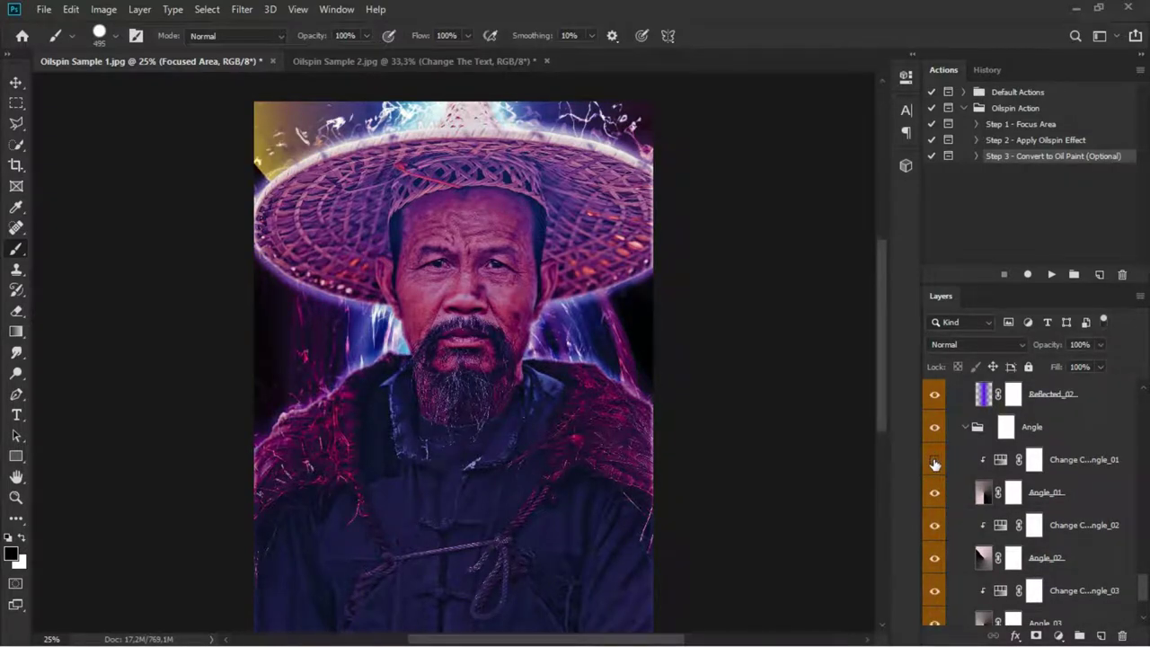
# Hide Angle_01 and its colour adjustment, and enable Angle_02's colour adjustment to remove the yellow glow
pyautogui.click(934, 461)
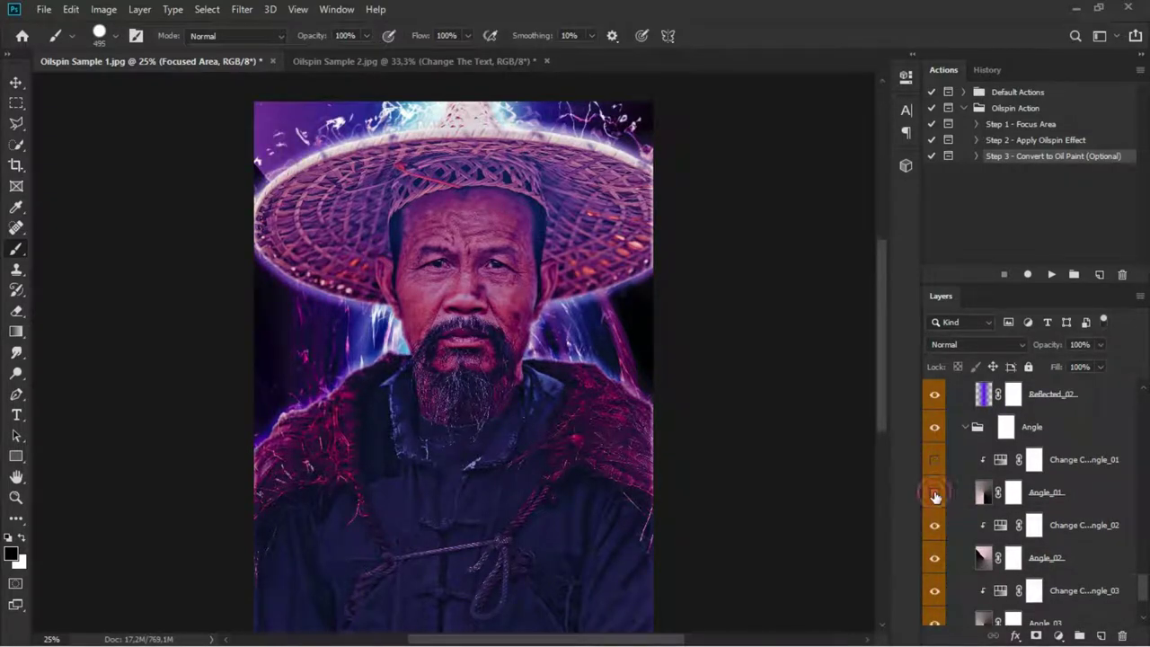
pyautogui.click(936, 493)
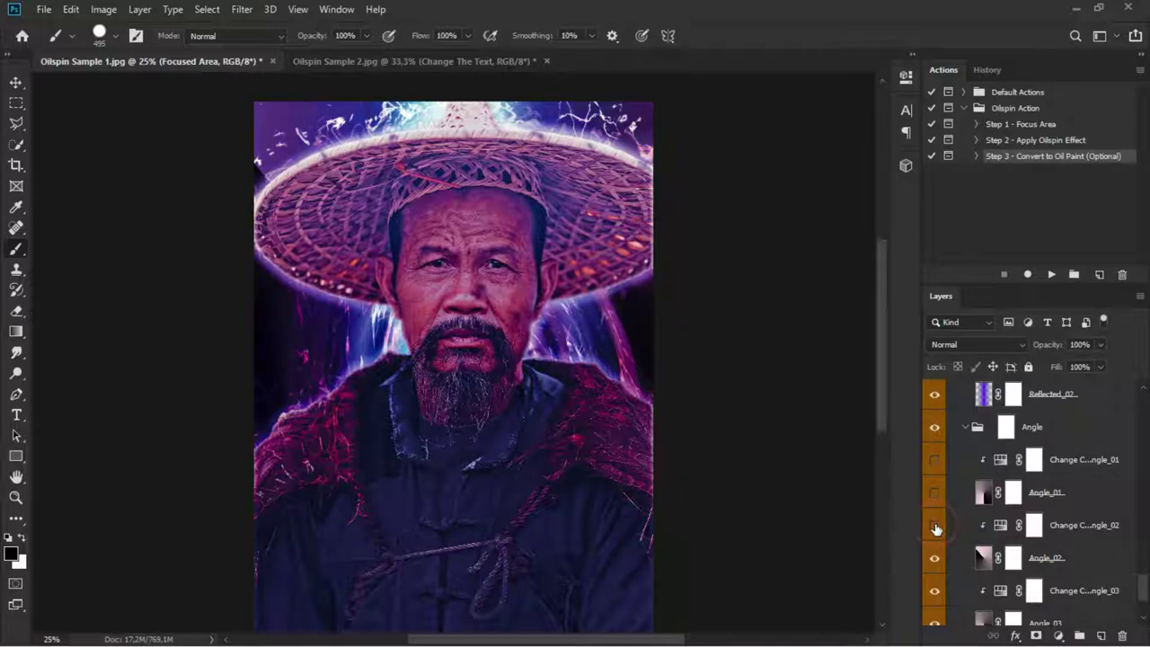
pyautogui.click(934, 527)
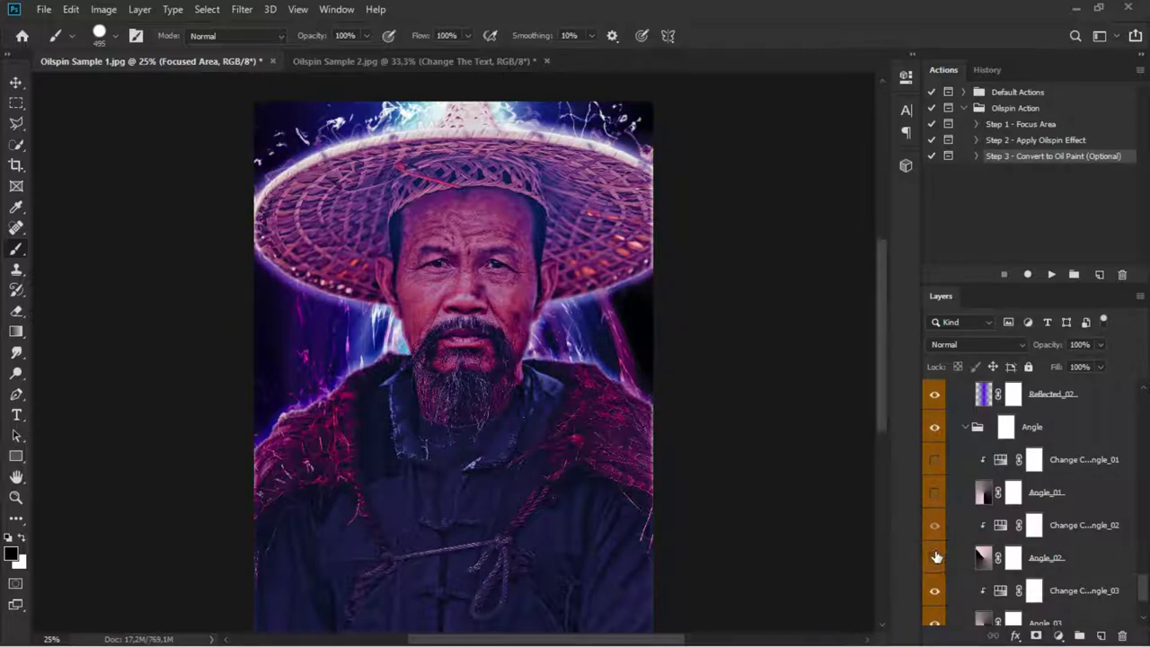
pyautogui.scroll(-2, 946, 560)
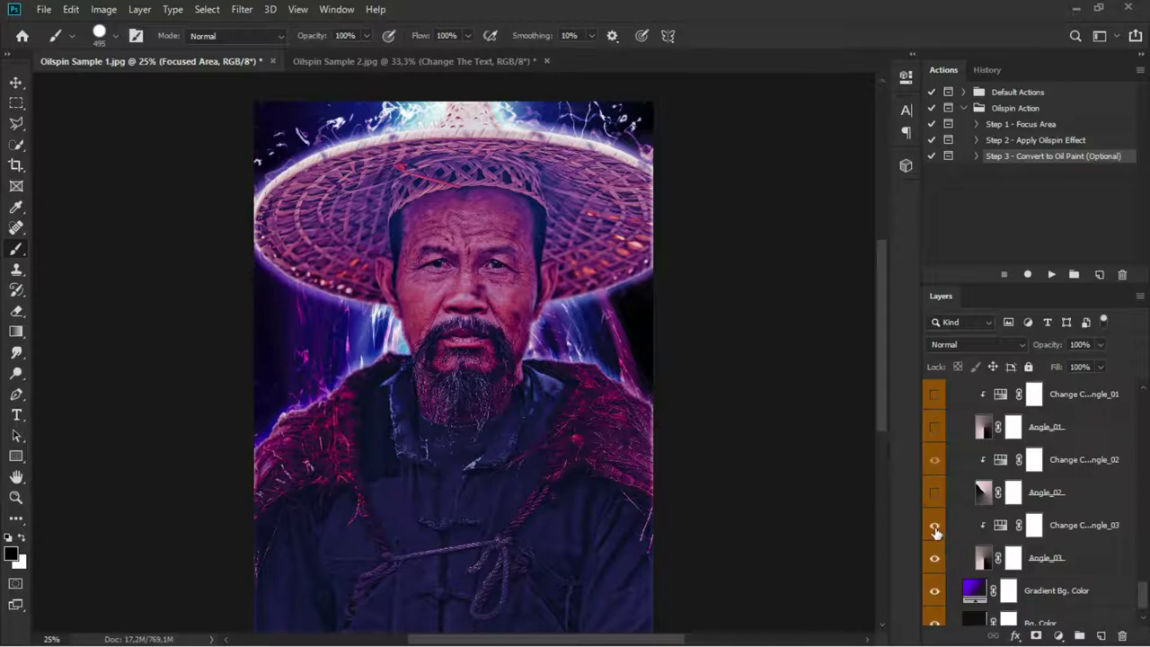
pyautogui.scroll(-2, 935, 532)
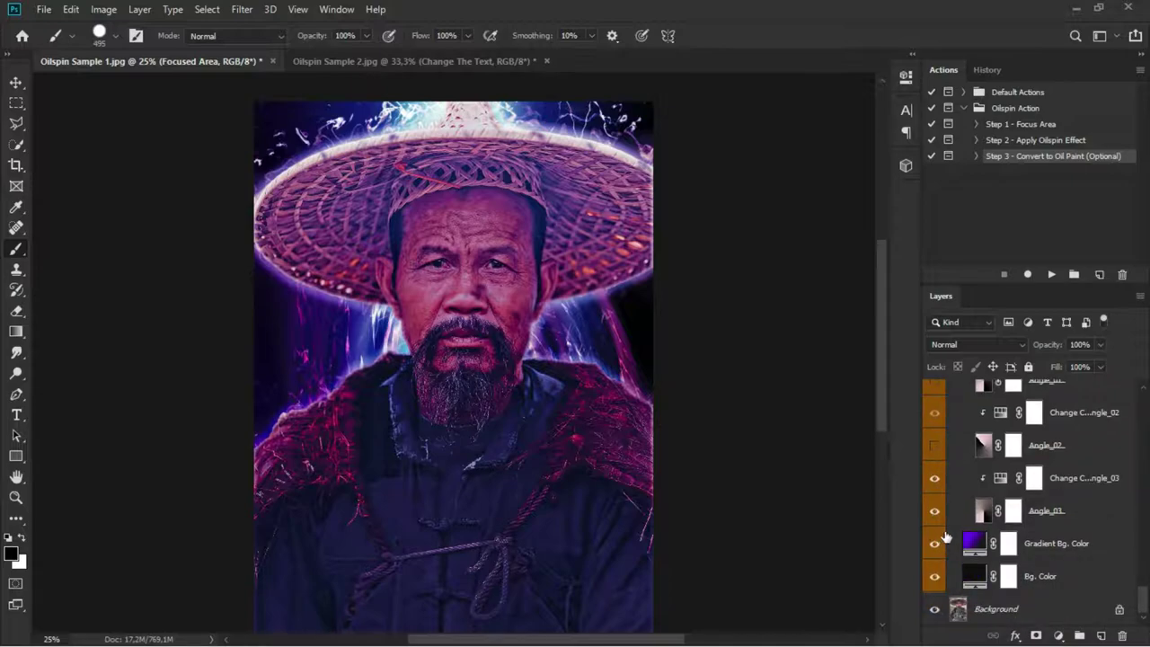
pyautogui.scroll(2, 947, 548)
pyautogui.scroll(3, 955, 513)
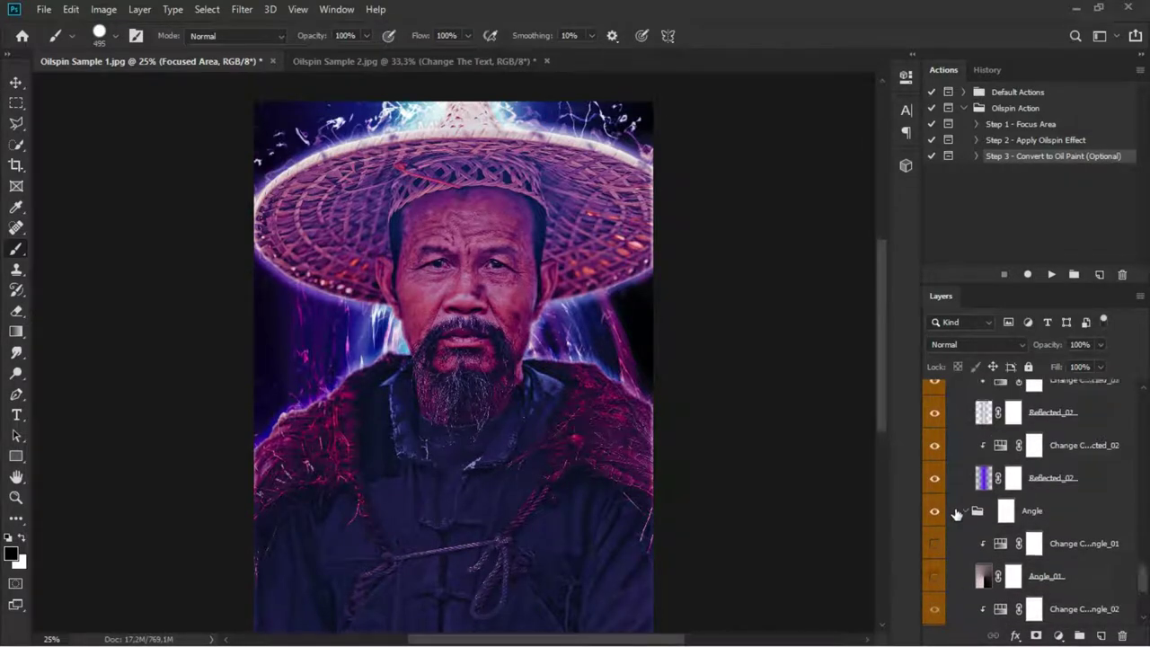
pyautogui.scroll(2, 955, 513)
pyautogui.scroll(2, 954, 513)
pyautogui.scroll(3, 976, 495)
# Preview the Spinning 7, 6 and 5 light swirls on the portrait
pyautogui.scroll(2, 976, 494)
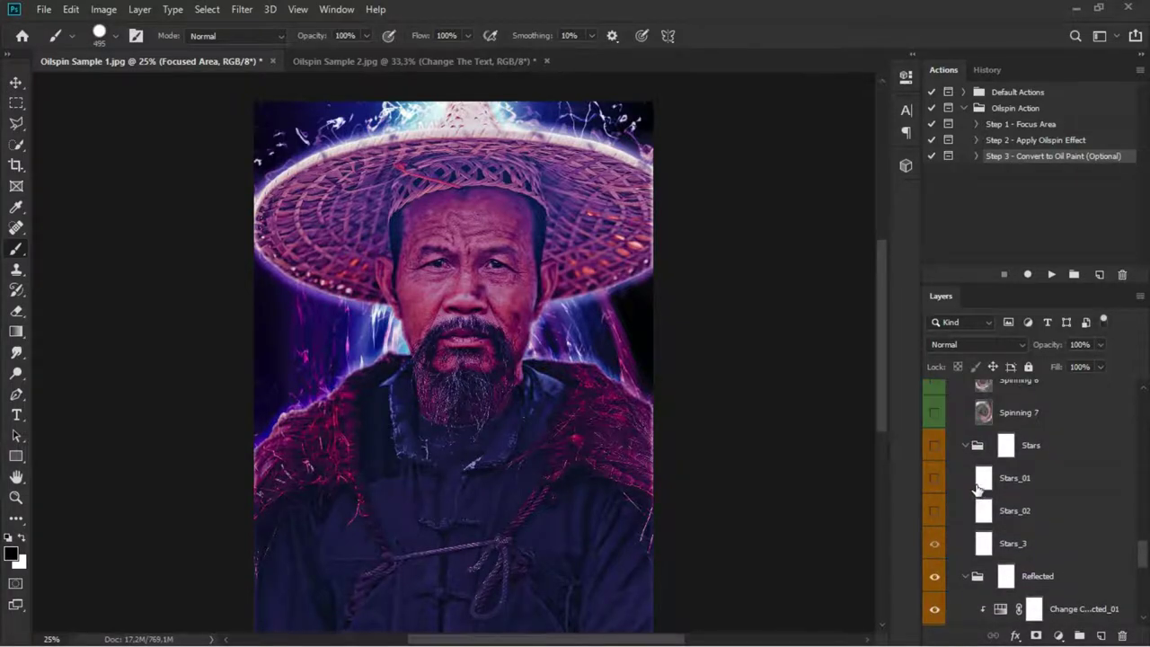
pyautogui.scroll(1, 977, 491)
pyautogui.click(934, 479)
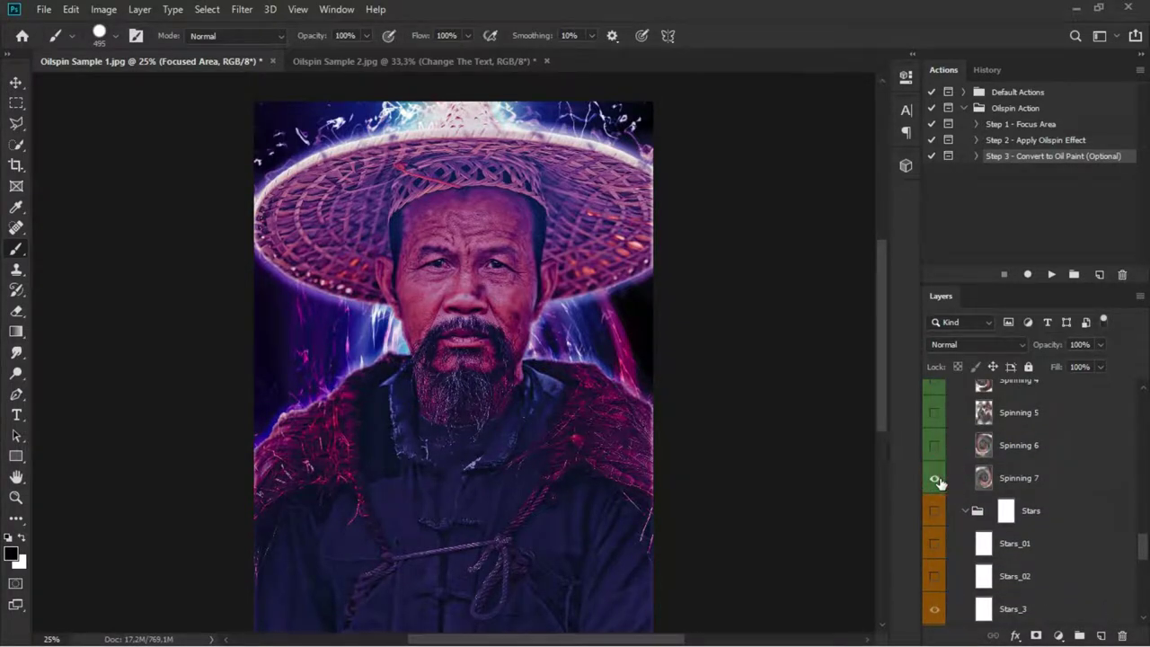
pyautogui.click(933, 445)
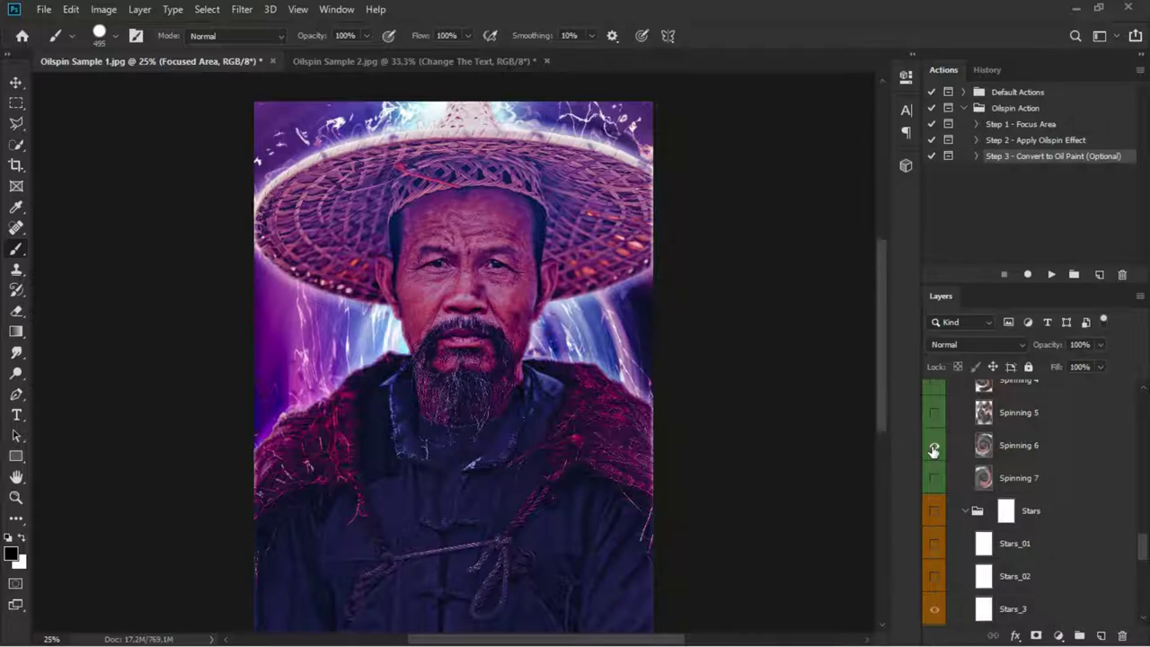
pyautogui.click(934, 445)
pyautogui.click(933, 412)
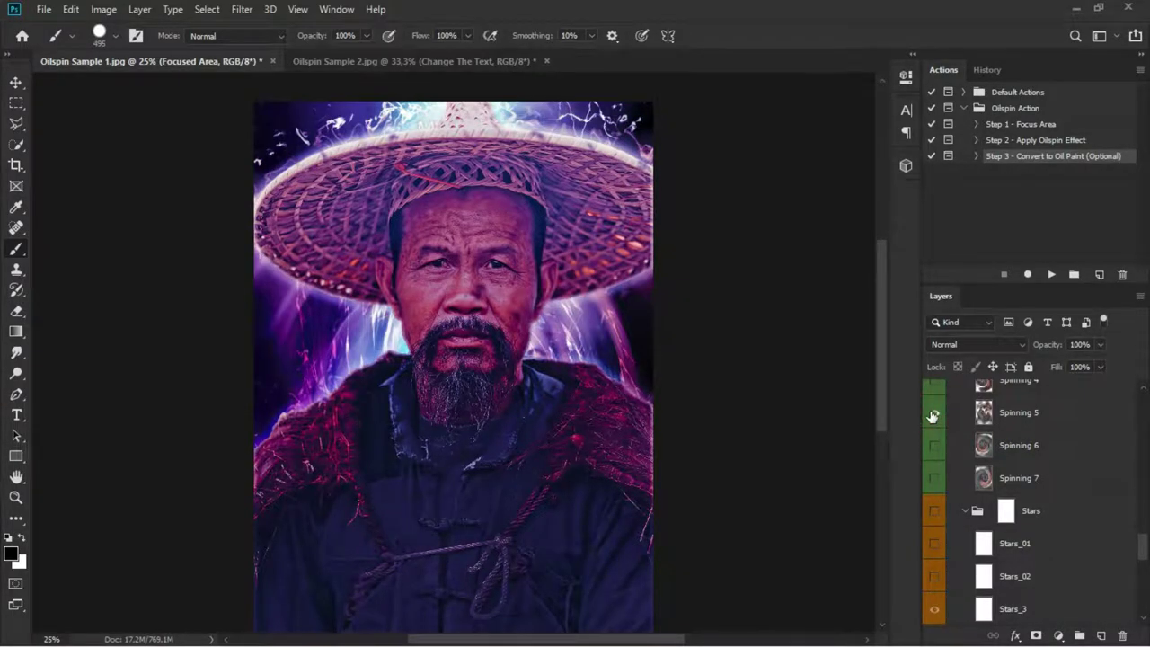
pyautogui.click(931, 412)
# Show the Spinning 4, 2 and 3 light streaks, leaving Spinning 5 hidden
pyautogui.scroll(1, 943, 418)
pyautogui.click(934, 413)
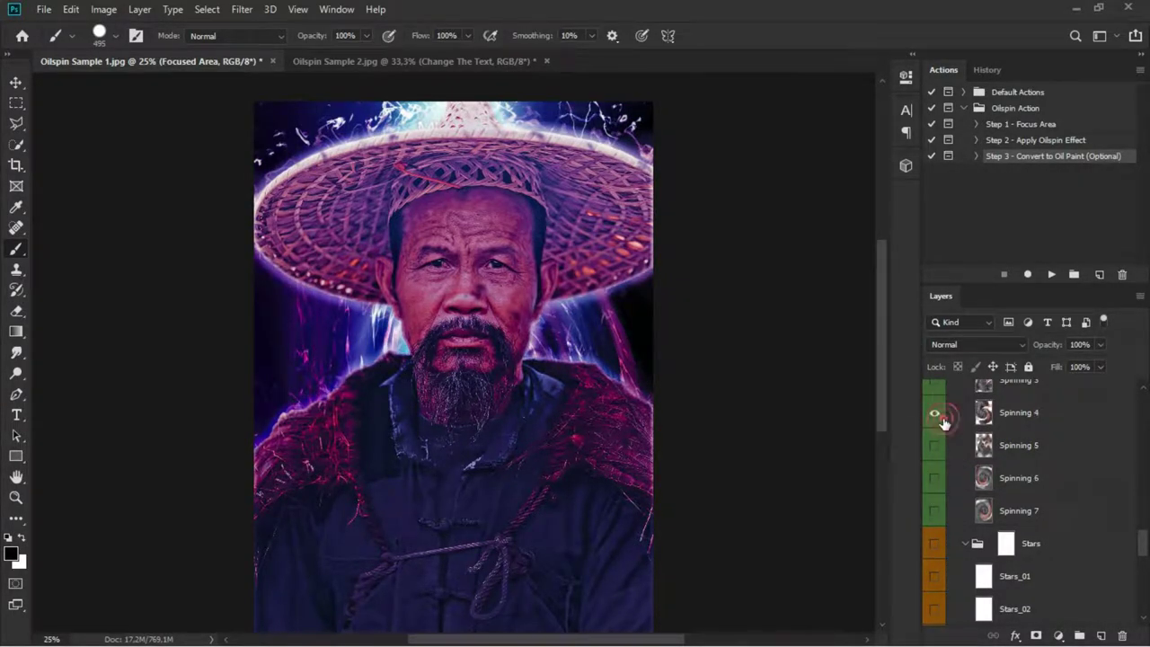
pyautogui.scroll(2, 937, 437)
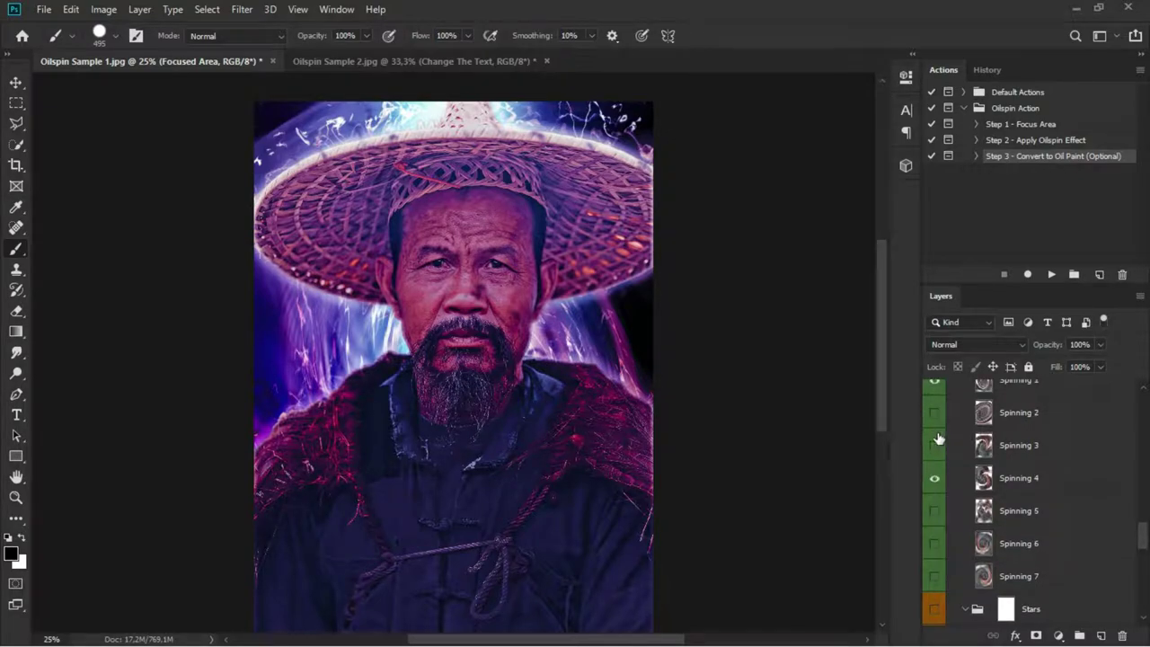
pyautogui.click(934, 414)
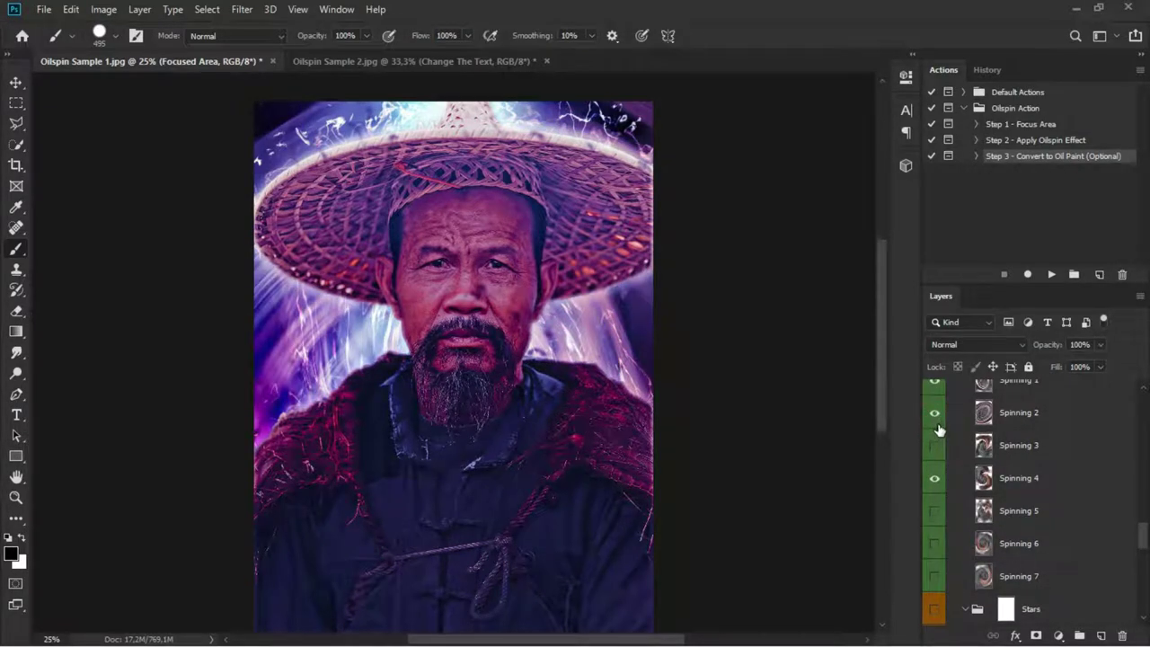
pyautogui.scroll(2, 939, 430)
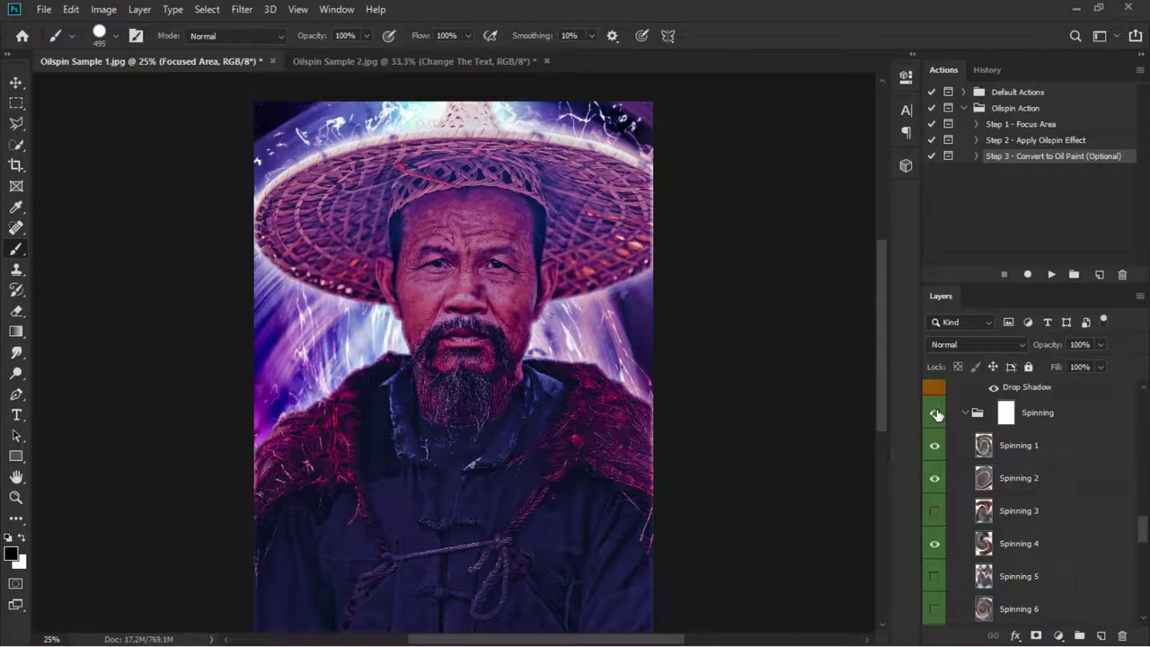
pyautogui.click(935, 412)
pyautogui.click(935, 412)
pyautogui.scroll(-1, 943, 477)
pyautogui.click(935, 477)
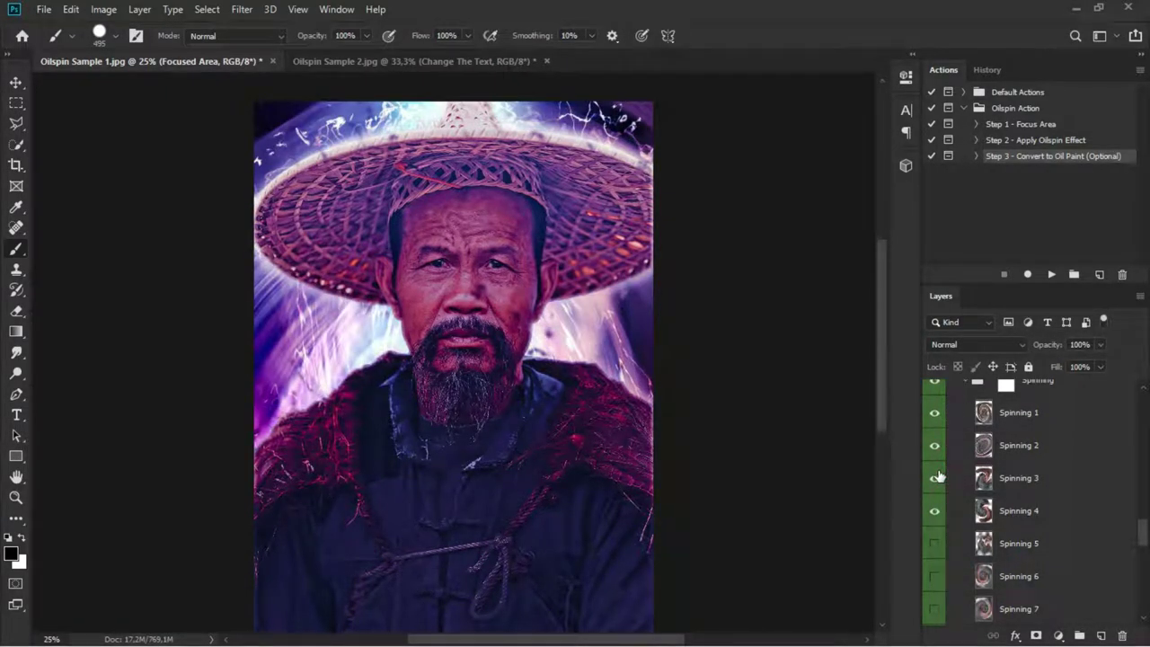
pyautogui.click(933, 543)
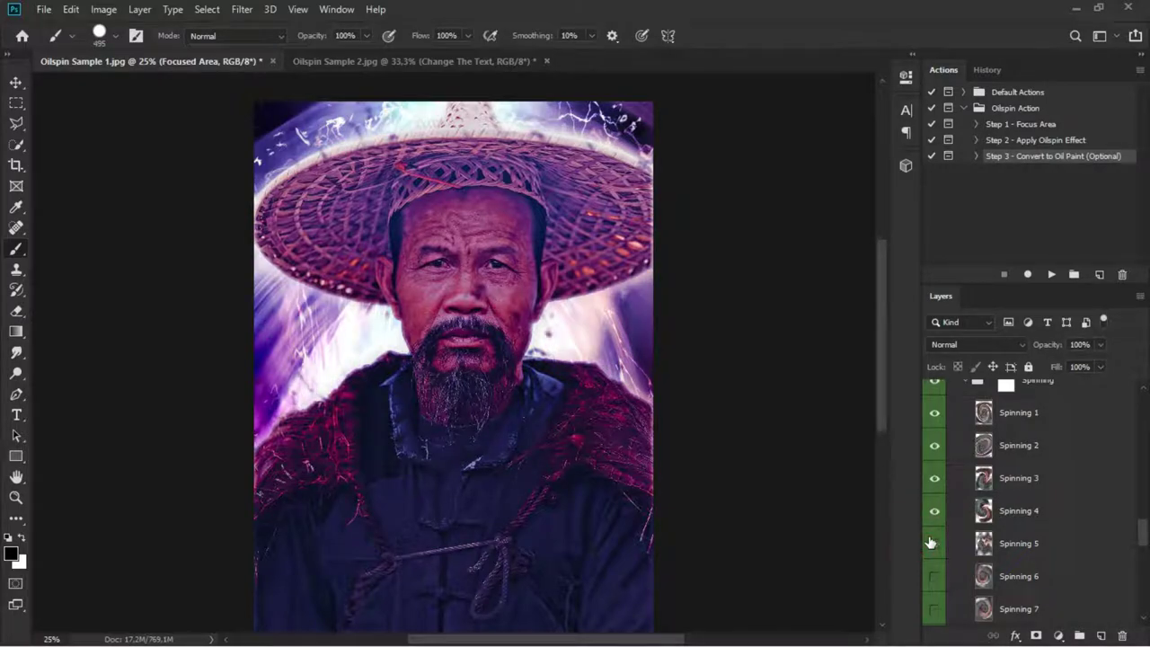
pyautogui.click(933, 542)
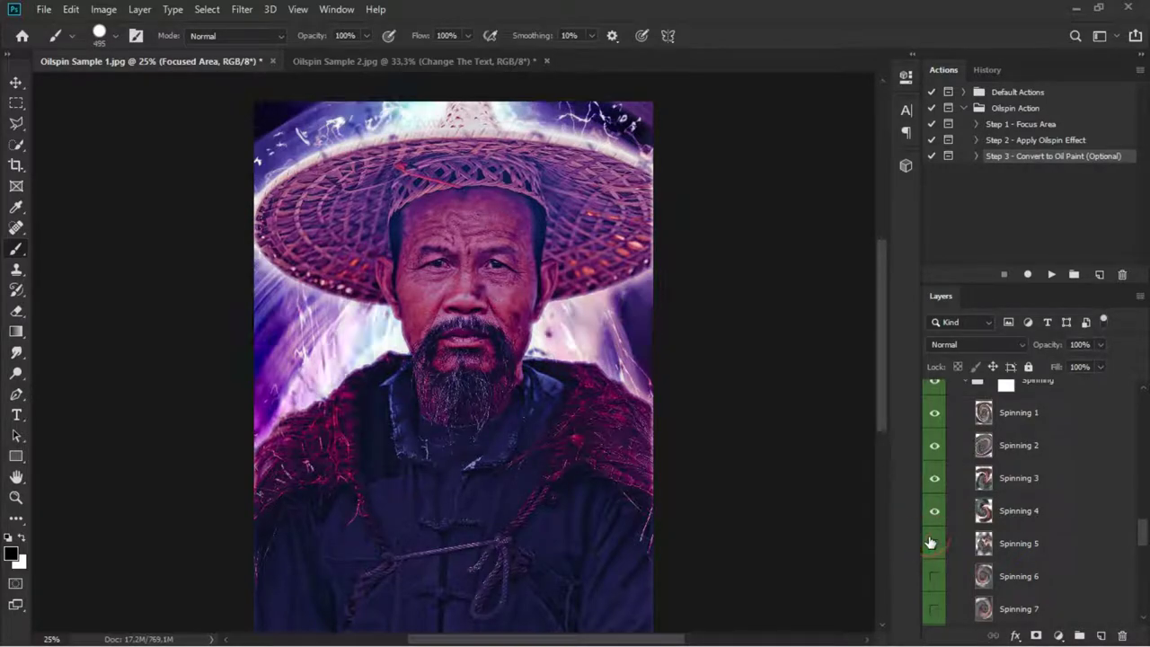
# Save the portrait as JPEG 'Oilspin Sample 1 after.jpg' at quality 12
pyautogui.click(43, 11)
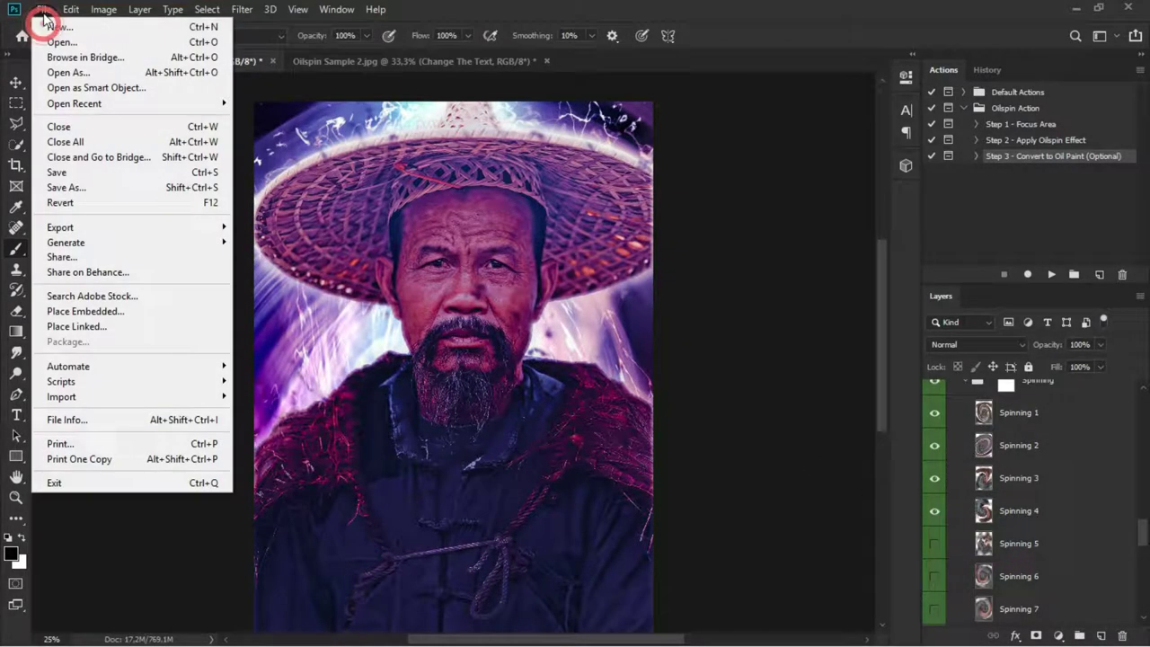
pyautogui.click(90, 186)
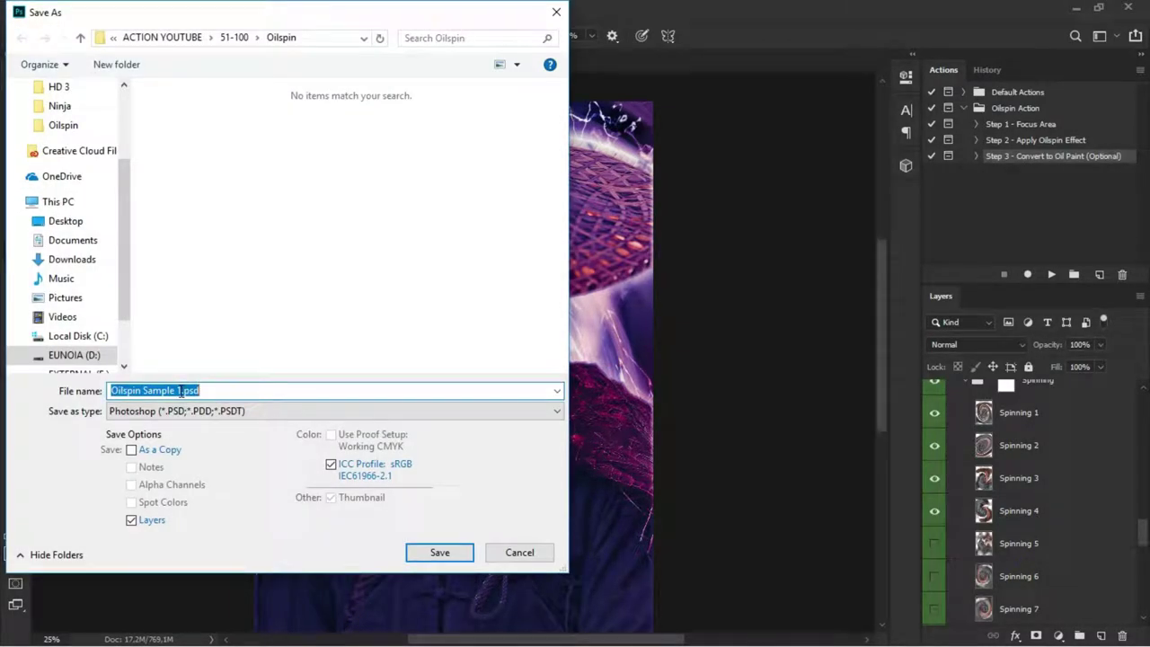
pyautogui.click(184, 390)
pyautogui.click(222, 410)
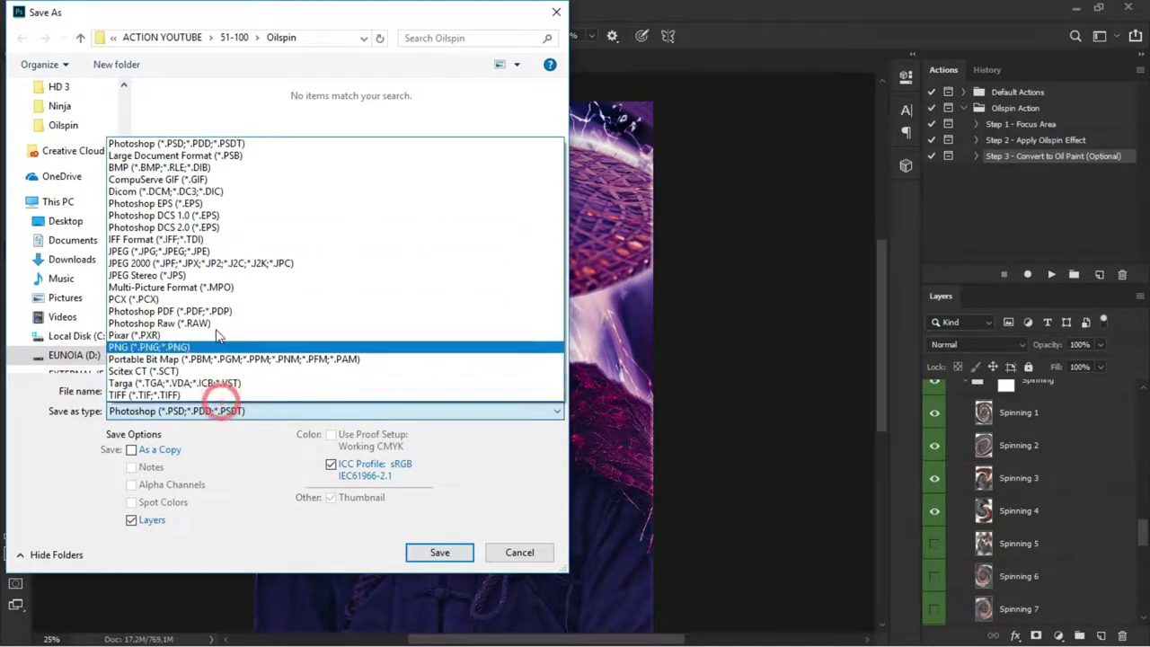
pyautogui.click(196, 252)
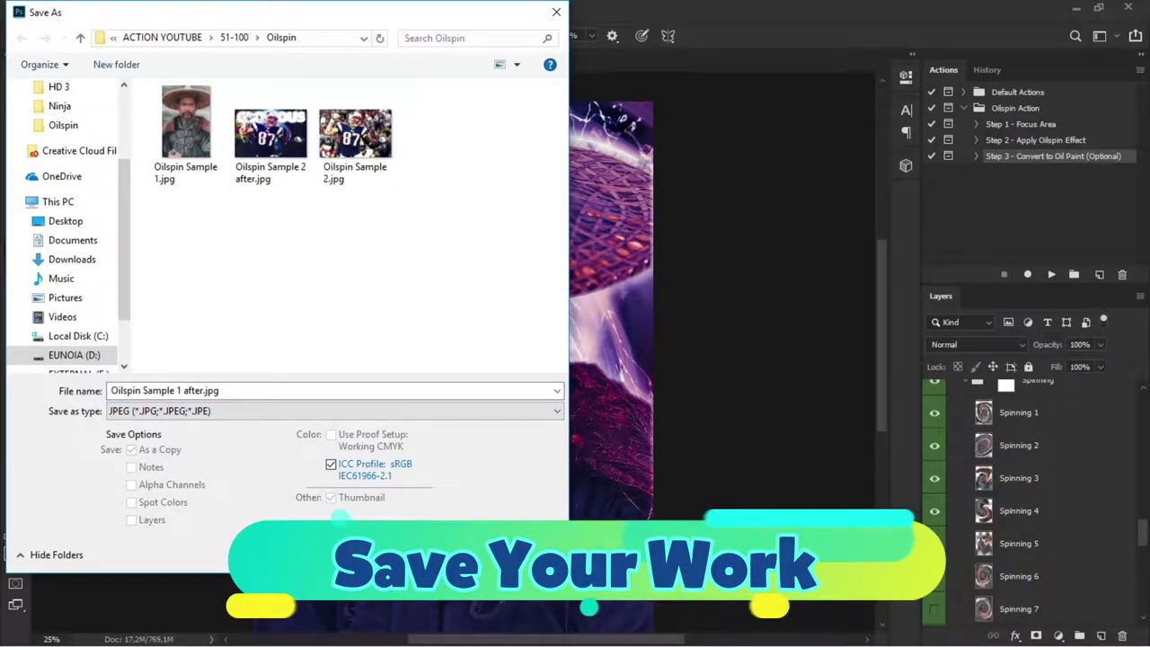
pyautogui.press('Return')
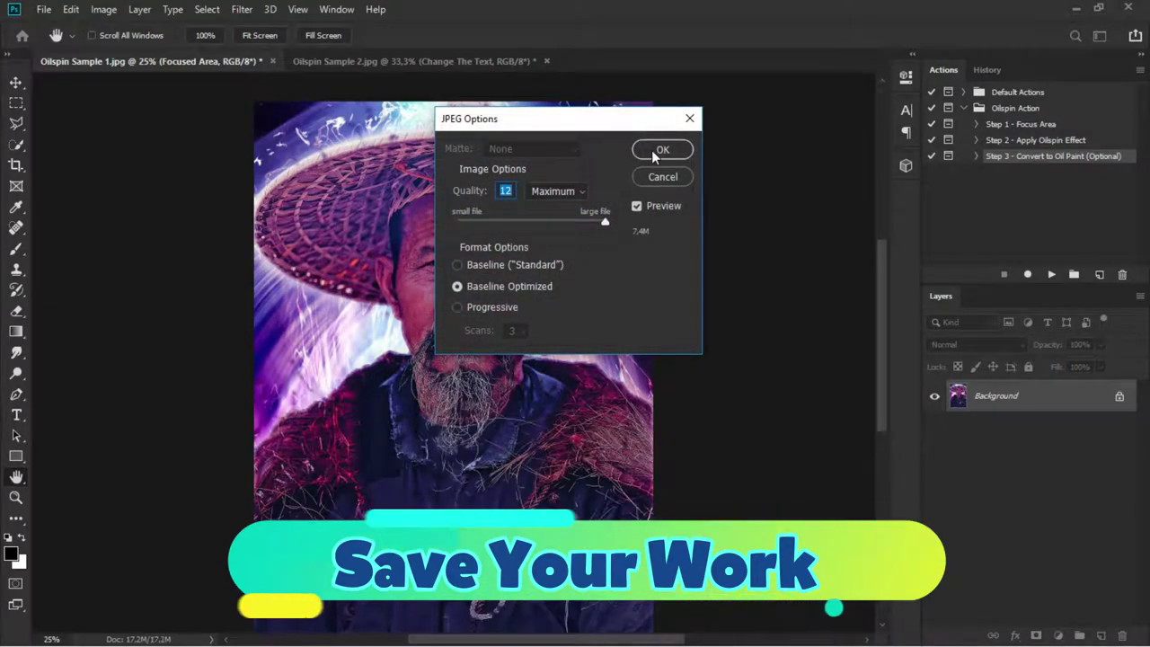
pyautogui.click(660, 150)
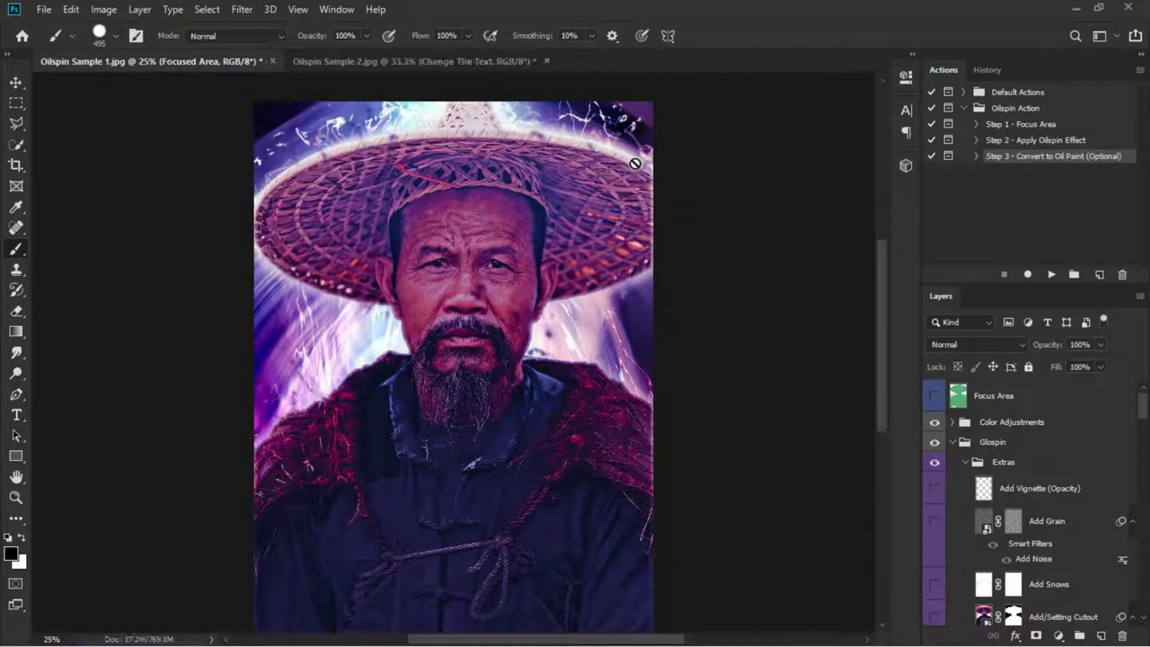
# Play the Convert to Oil Paint step, continuing past the plugin warning and dismissing Render Complete
pyautogui.click(977, 158)
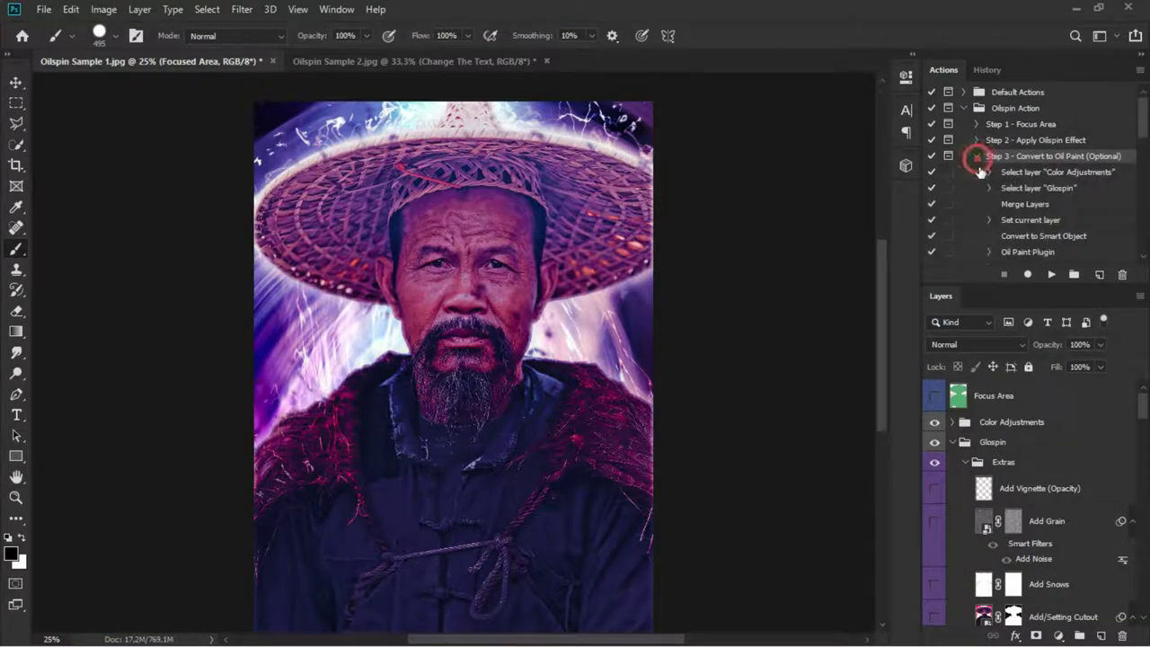
pyautogui.click(1051, 275)
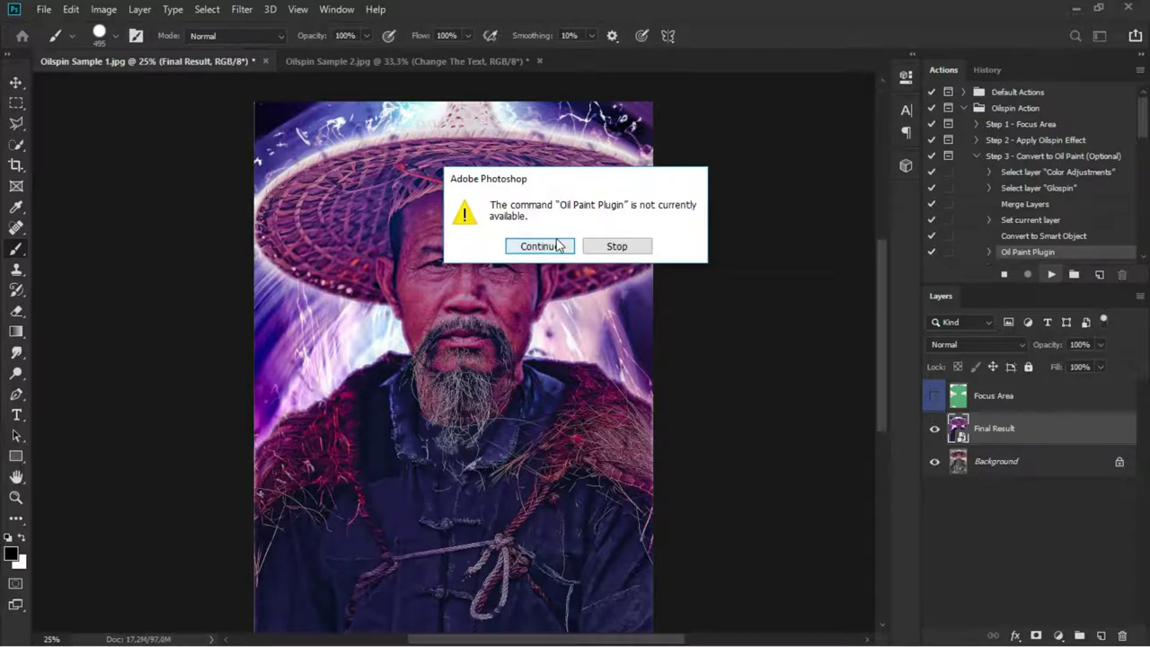
pyautogui.click(560, 248)
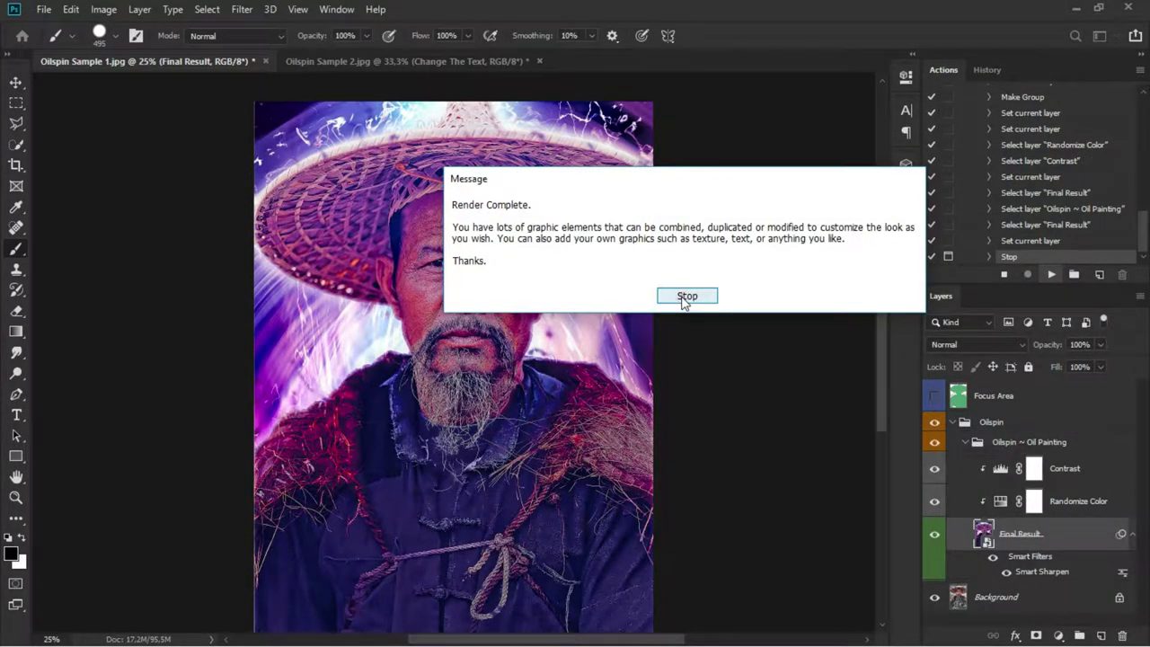
pyautogui.click(684, 296)
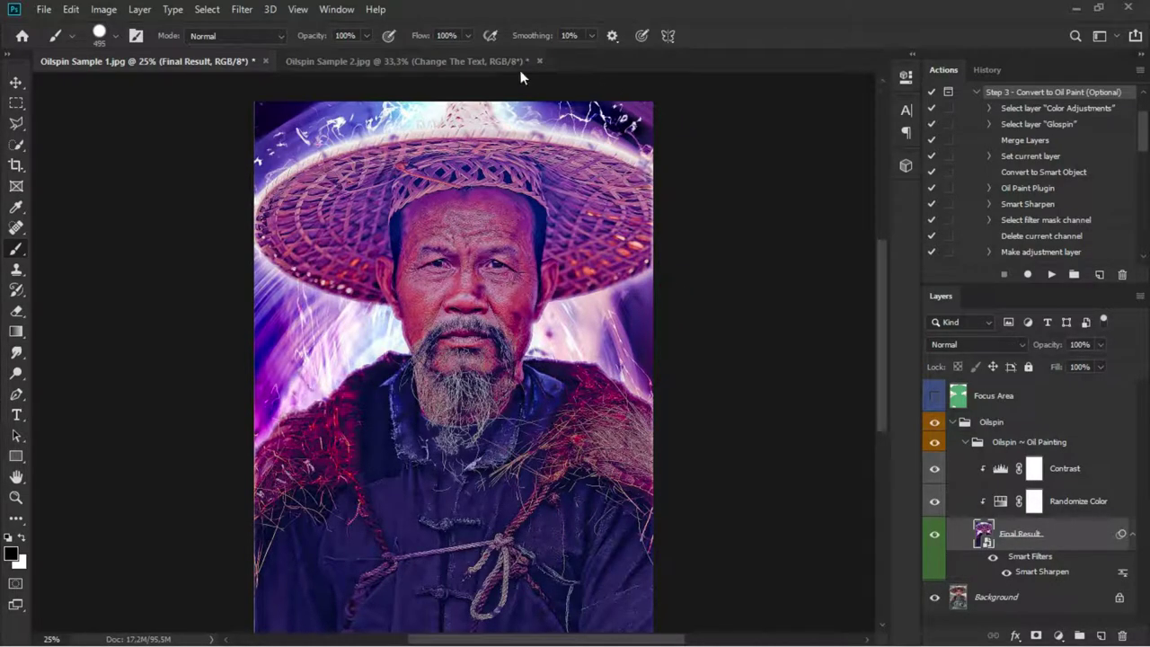
# Switch to the Oilspin Sample 2 football poster and scroll up its layer list
pyautogui.click(479, 60)
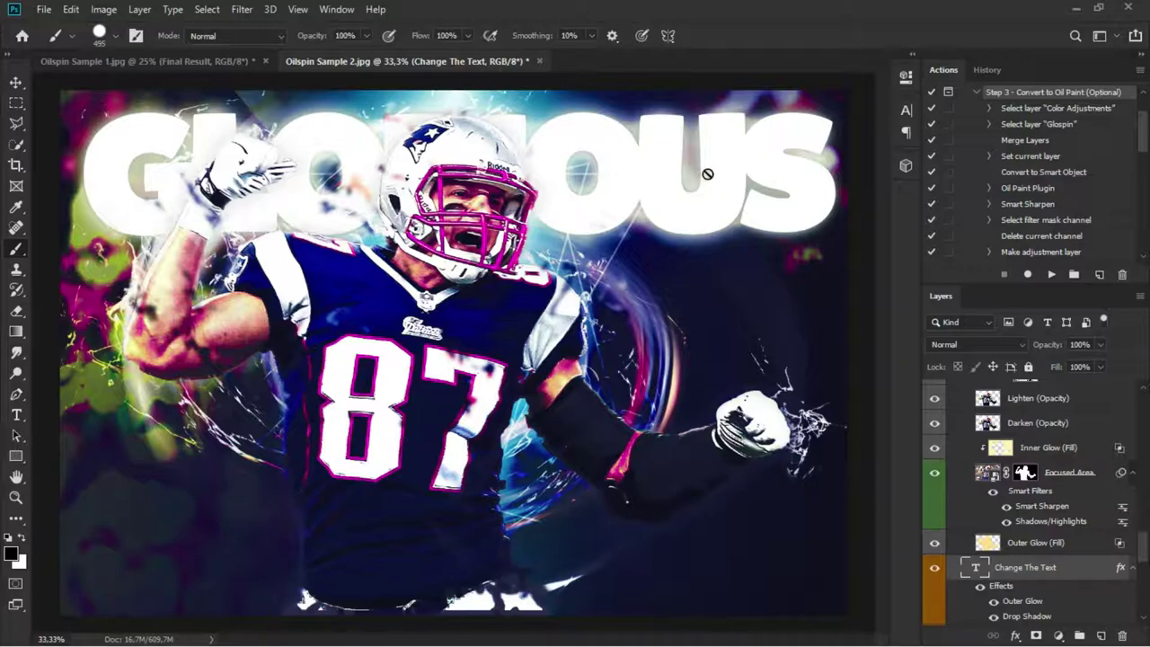
pyautogui.scroll(-1, 997, 512)
pyautogui.scroll(3, 988, 498)
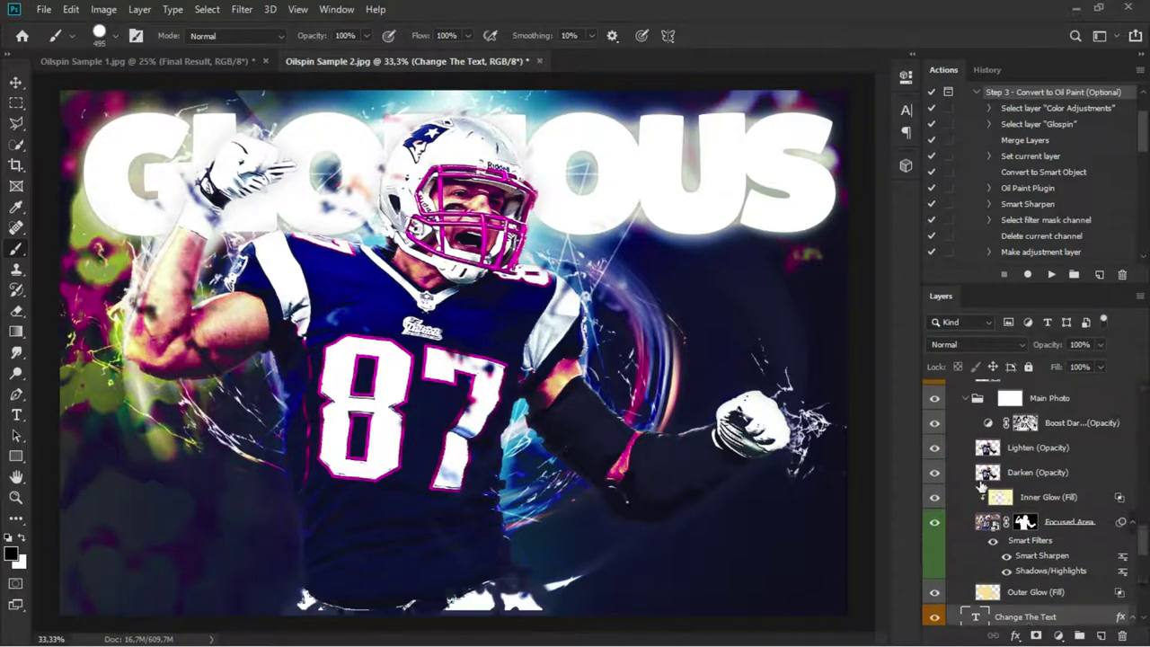
pyautogui.scroll(1, 979, 485)
pyautogui.scroll(5, 974, 473)
pyautogui.scroll(3, 974, 473)
pyautogui.scroll(2, 974, 469)
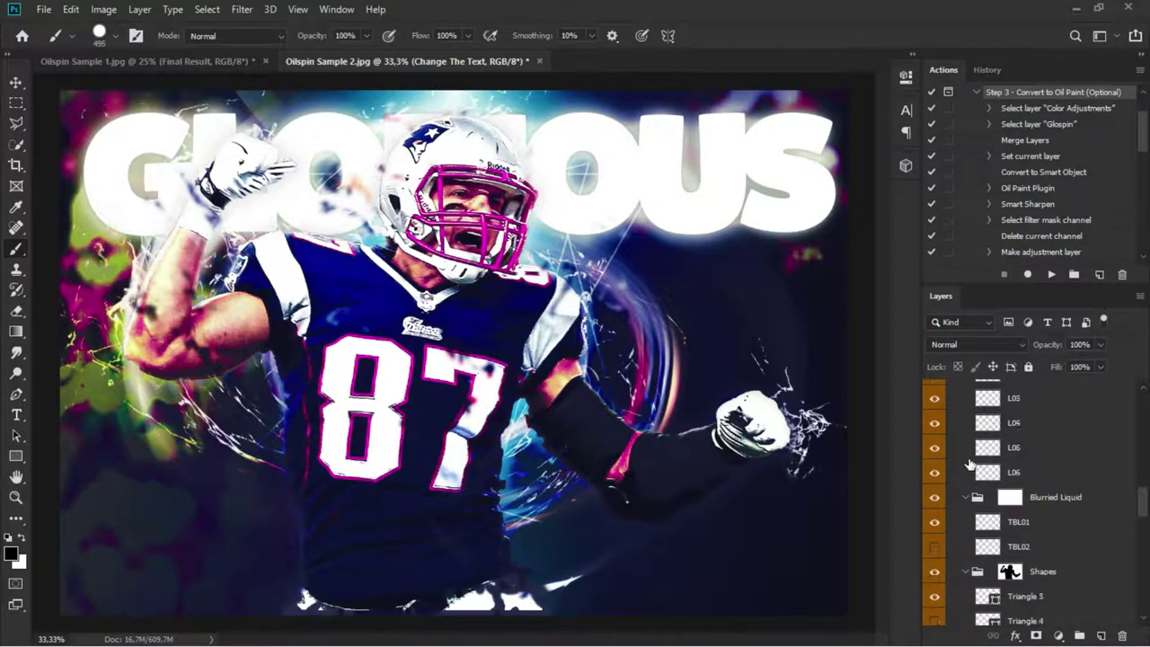
pyautogui.scroll(2, 973, 464)
pyautogui.scroll(3, 971, 458)
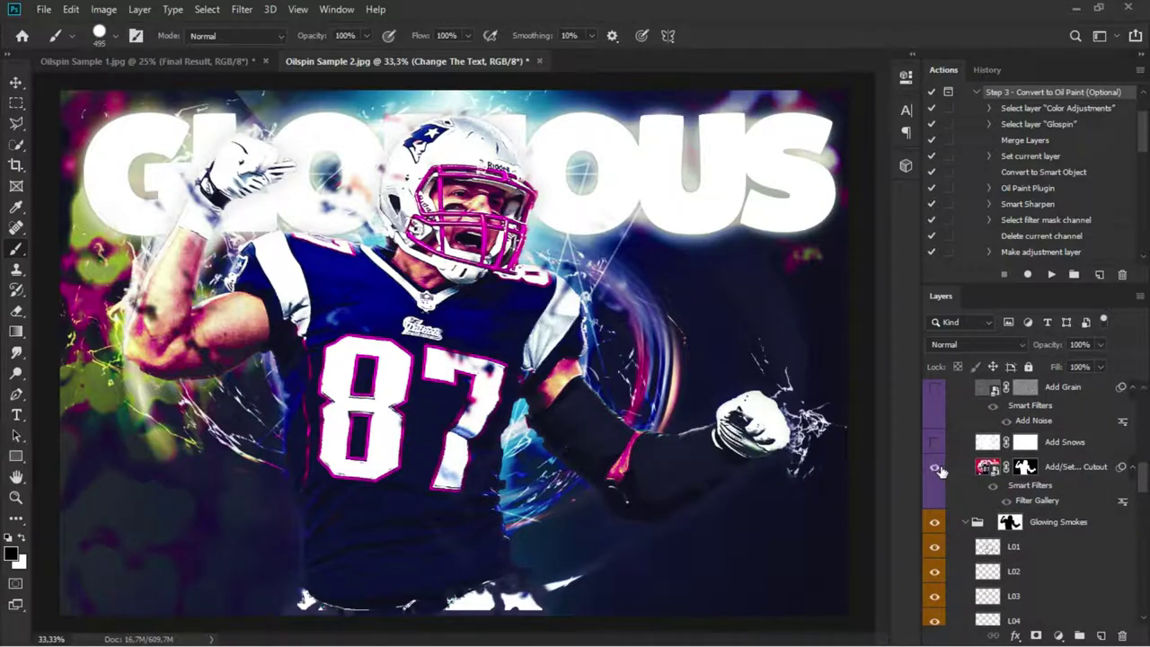
# Compare the poster with and without the cutout effect, leaving it hidden
pyautogui.click(935, 467)
pyautogui.scroll(3, 961, 456)
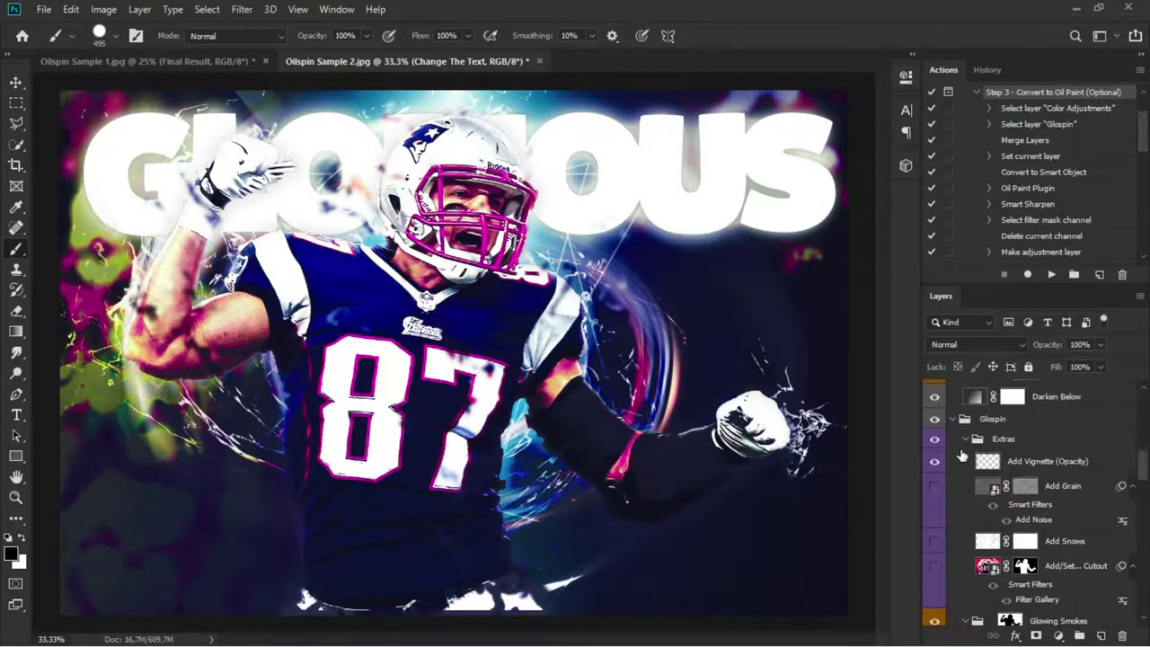
pyautogui.scroll(-3, 963, 458)
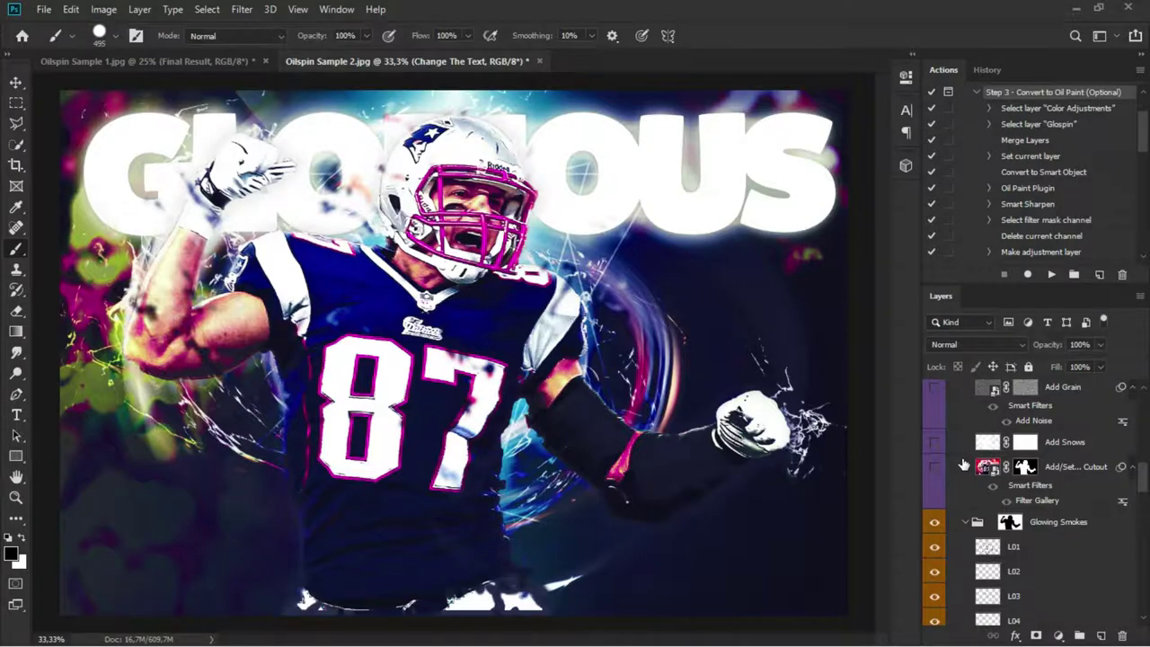
pyautogui.scroll(-2, 963, 464)
pyautogui.click(937, 393)
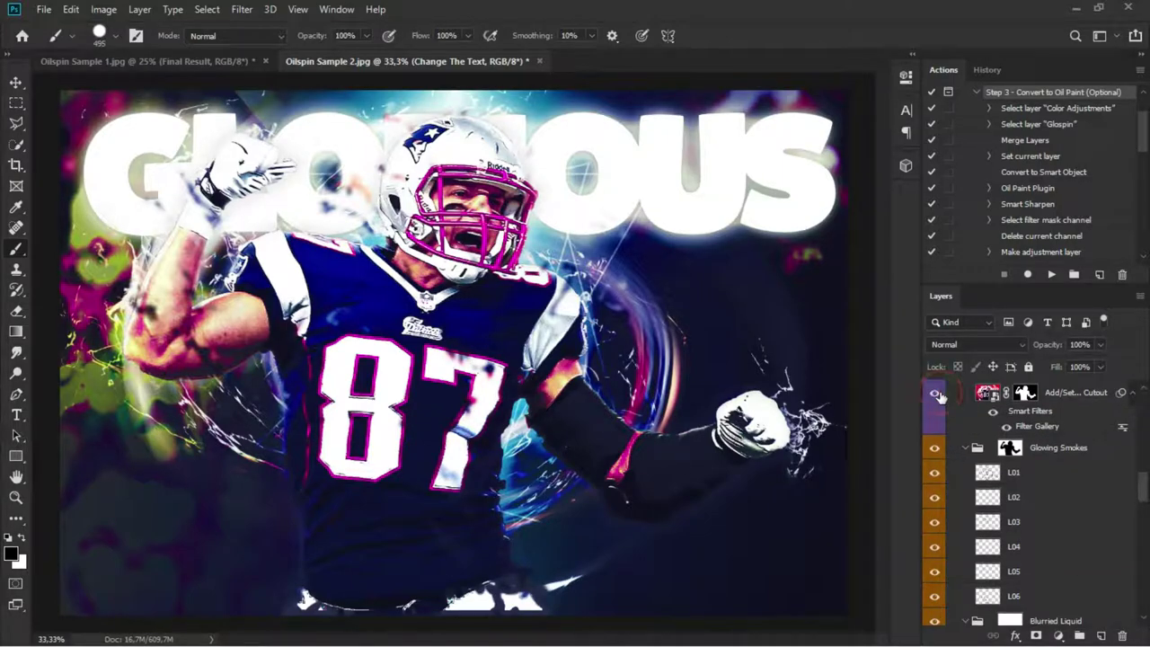
pyautogui.click(937, 394)
pyautogui.scroll(-2, 956, 425)
pyautogui.scroll(-3, 964, 471)
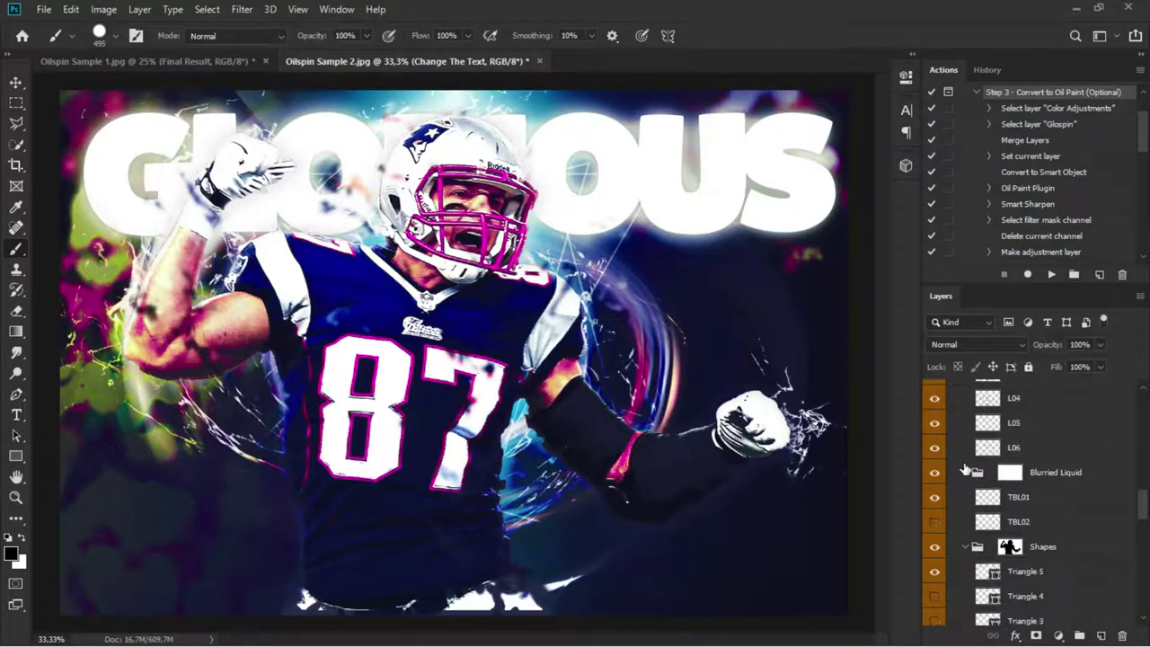
pyautogui.scroll(-3, 966, 467)
pyautogui.scroll(-2, 970, 457)
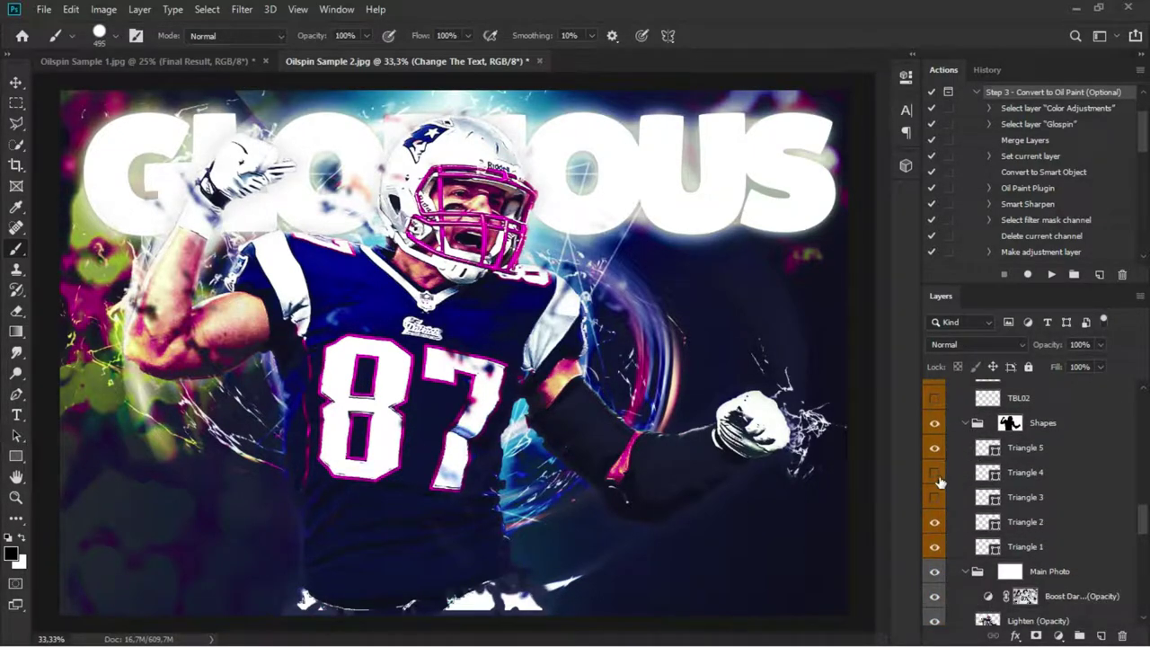
# Show the Triangle 4 shape, keeping Triangle 3 hidden
pyautogui.click(935, 478)
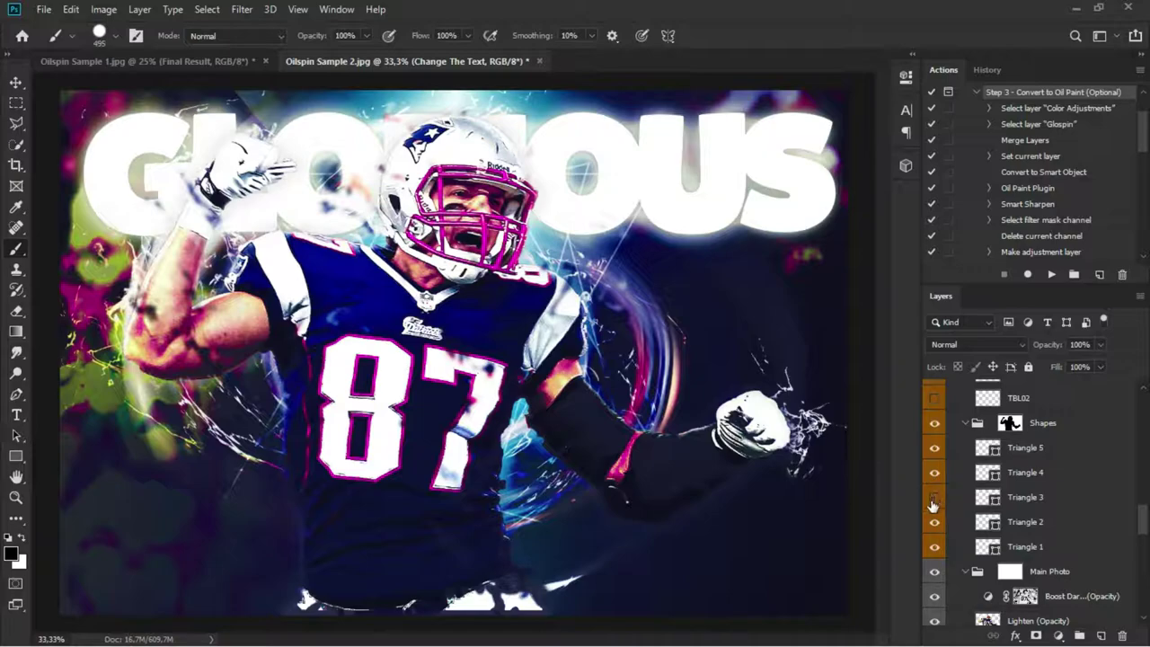
pyautogui.click(933, 497)
pyautogui.click(934, 497)
pyautogui.scroll(-3, 965, 496)
pyautogui.scroll(-2, 956, 497)
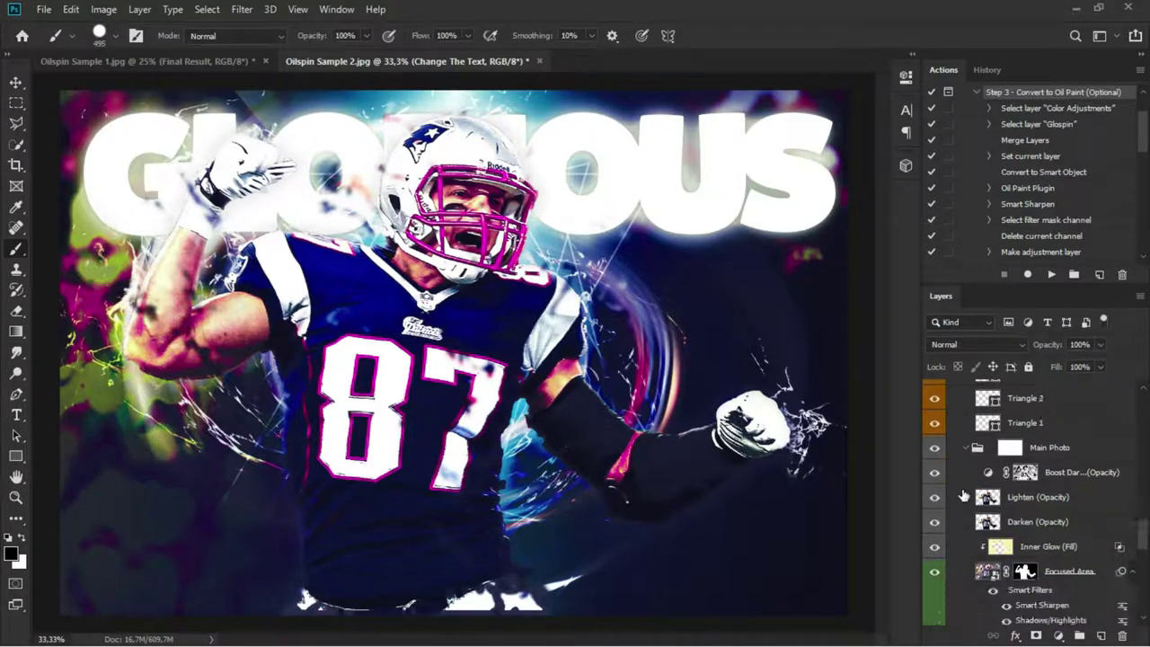
pyautogui.scroll(-3, 957, 494)
pyautogui.scroll(-3, 961, 490)
pyautogui.scroll(-2, 965, 483)
pyautogui.scroll(-4, 968, 482)
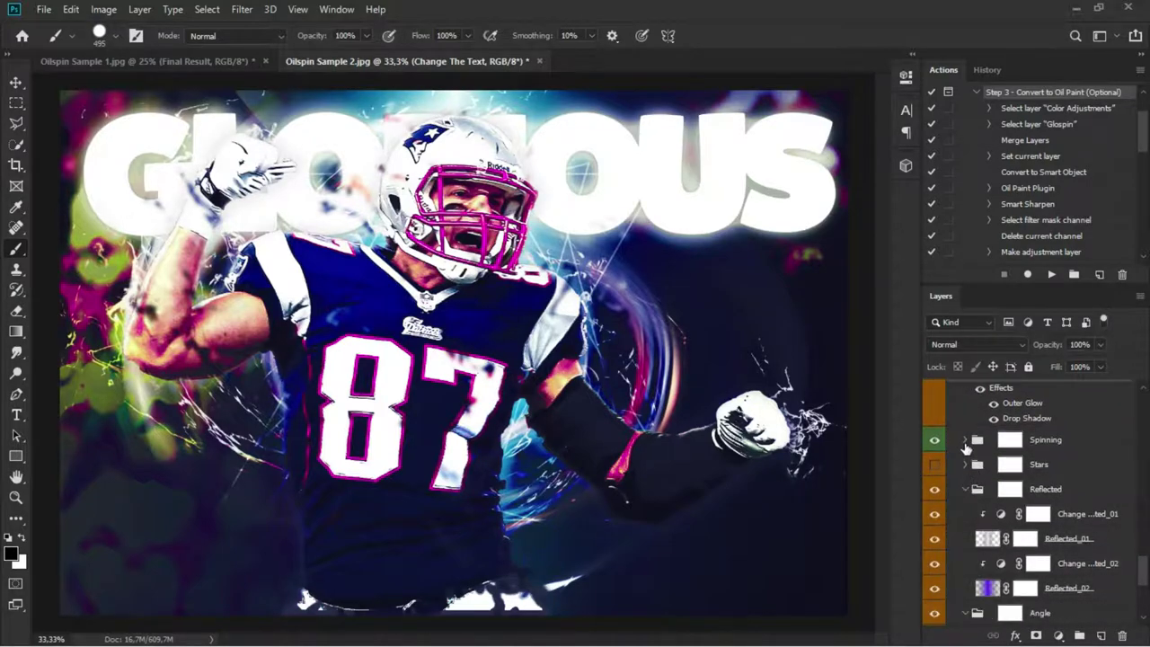
# Expand the Spinning group, show Spinning 2 and hide Spinning 1 and 3
pyautogui.click(965, 440)
pyautogui.scroll(-2, 964, 463)
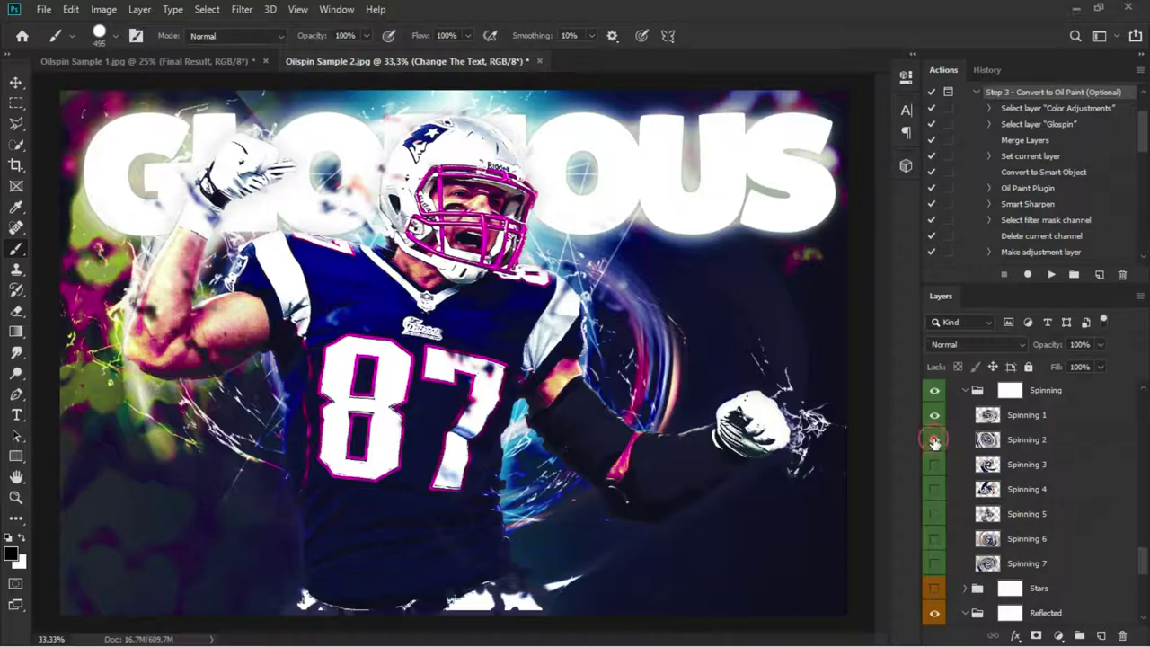
pyautogui.click(934, 440)
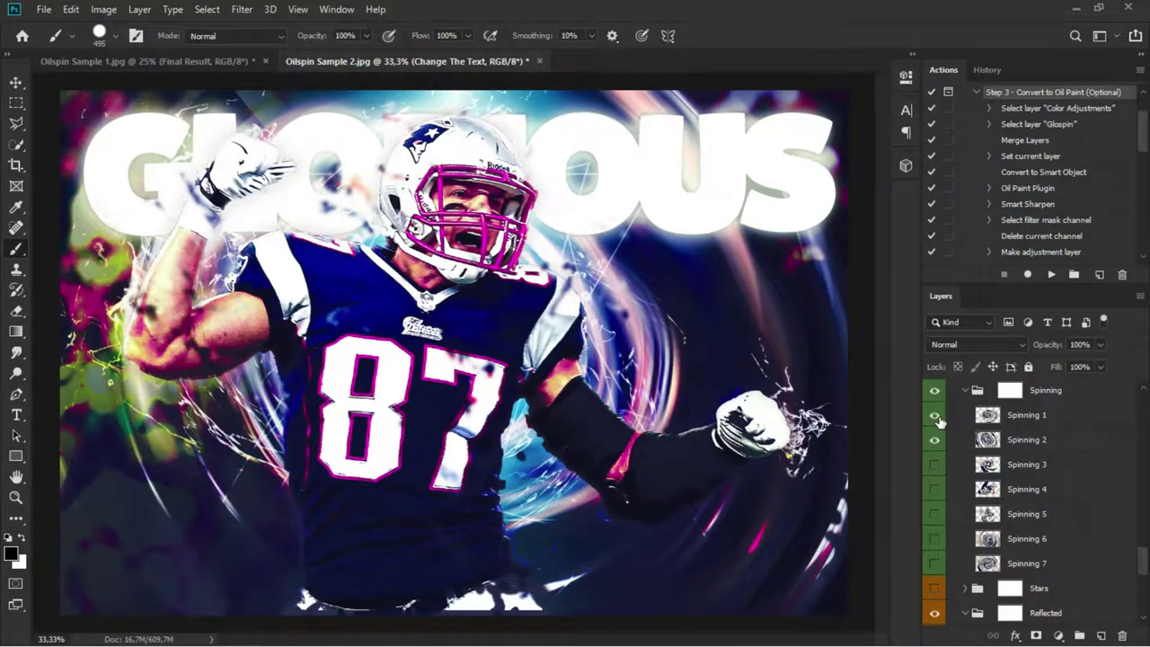
pyautogui.click(937, 418)
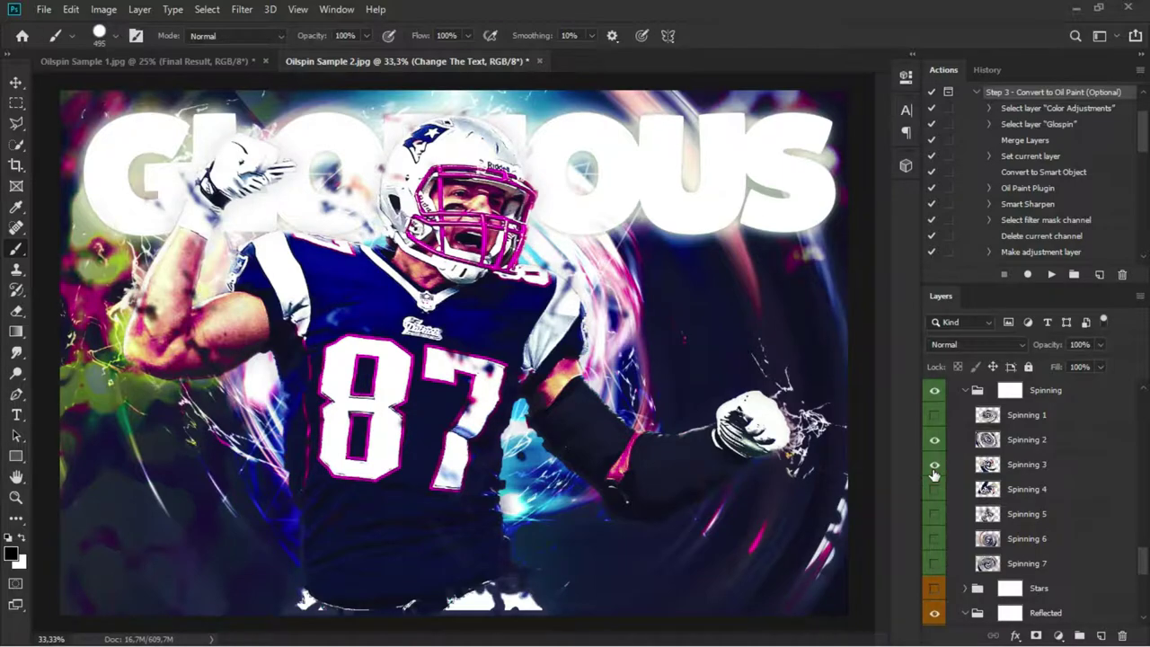
pyautogui.click(934, 463)
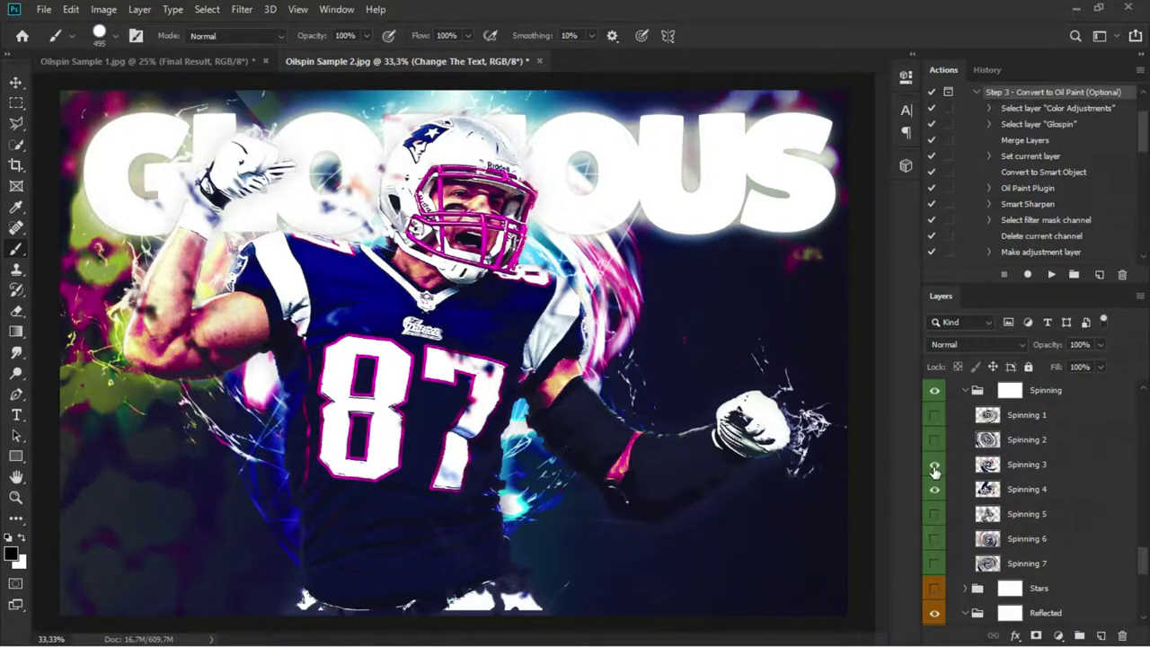
pyautogui.click(934, 464)
pyautogui.click(934, 467)
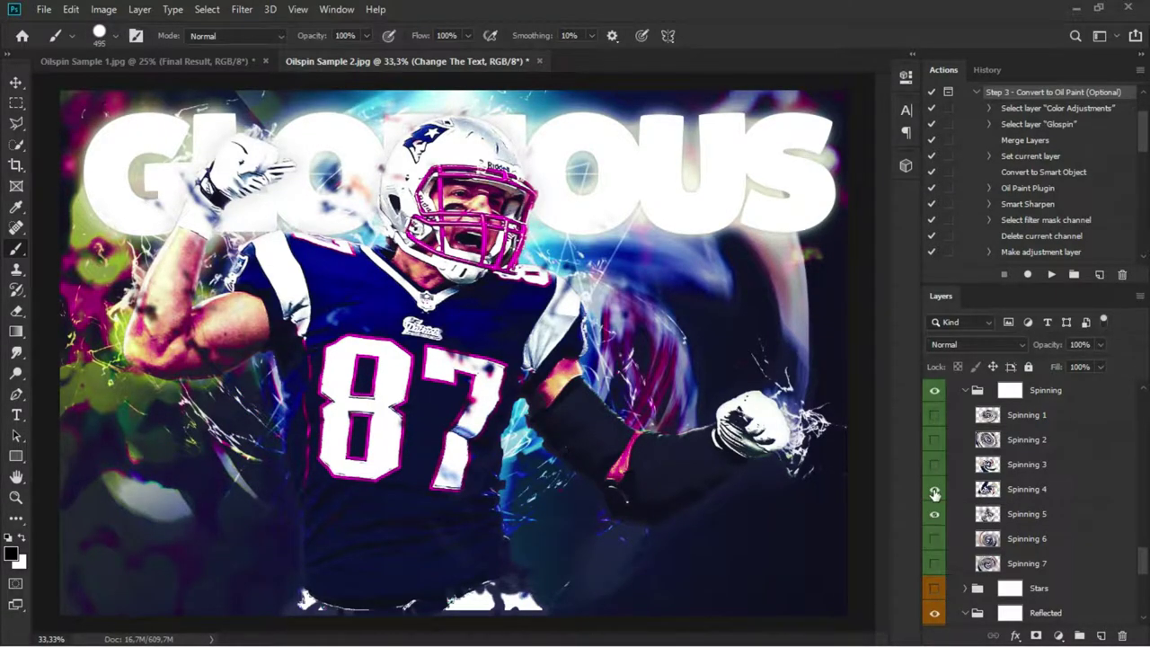
# Preview Spinning 4 and 6, hide Spinning 5, and keep Spinning 7 and 2 visible
pyautogui.click(934, 491)
pyautogui.click(934, 496)
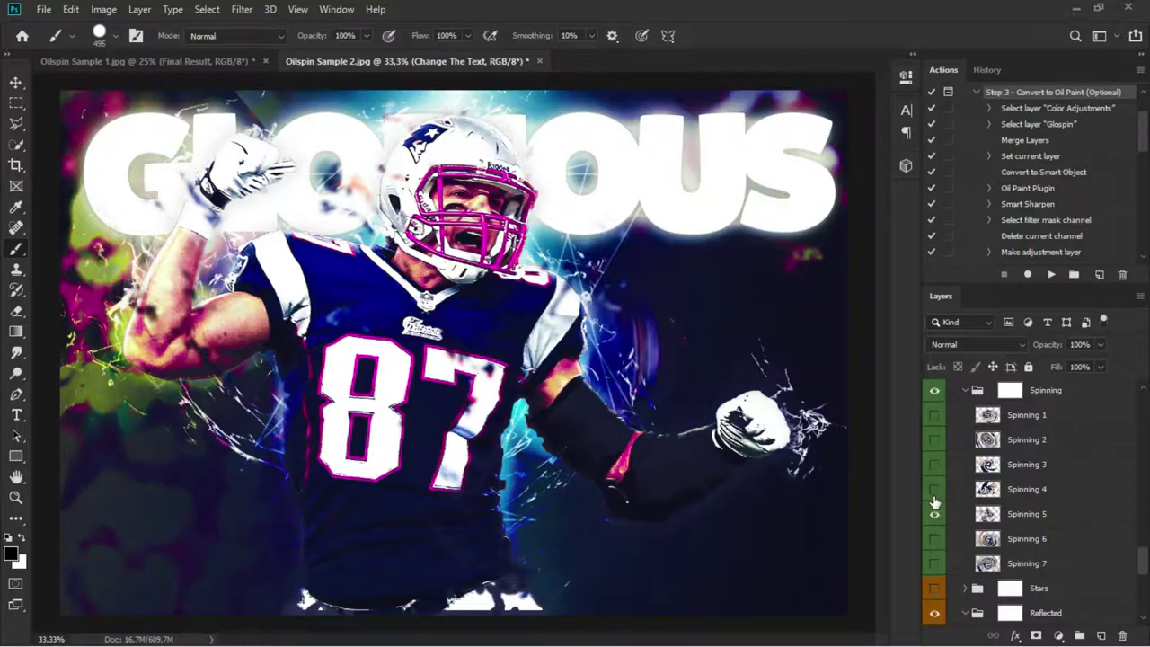
pyautogui.click(934, 539)
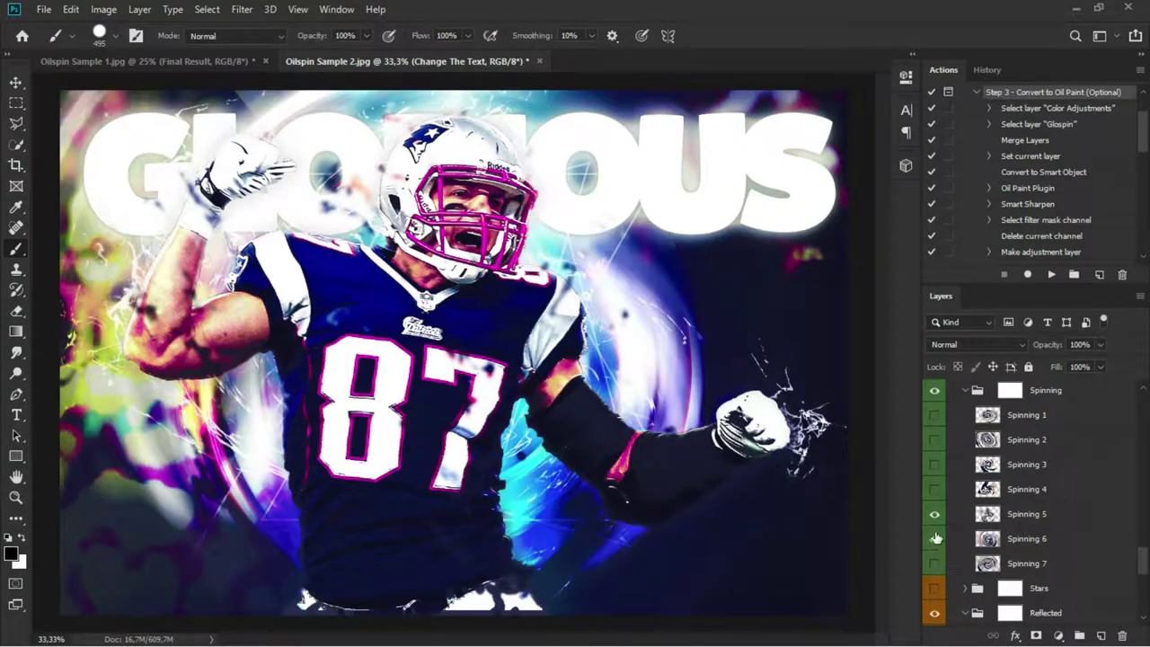
pyautogui.click(934, 514)
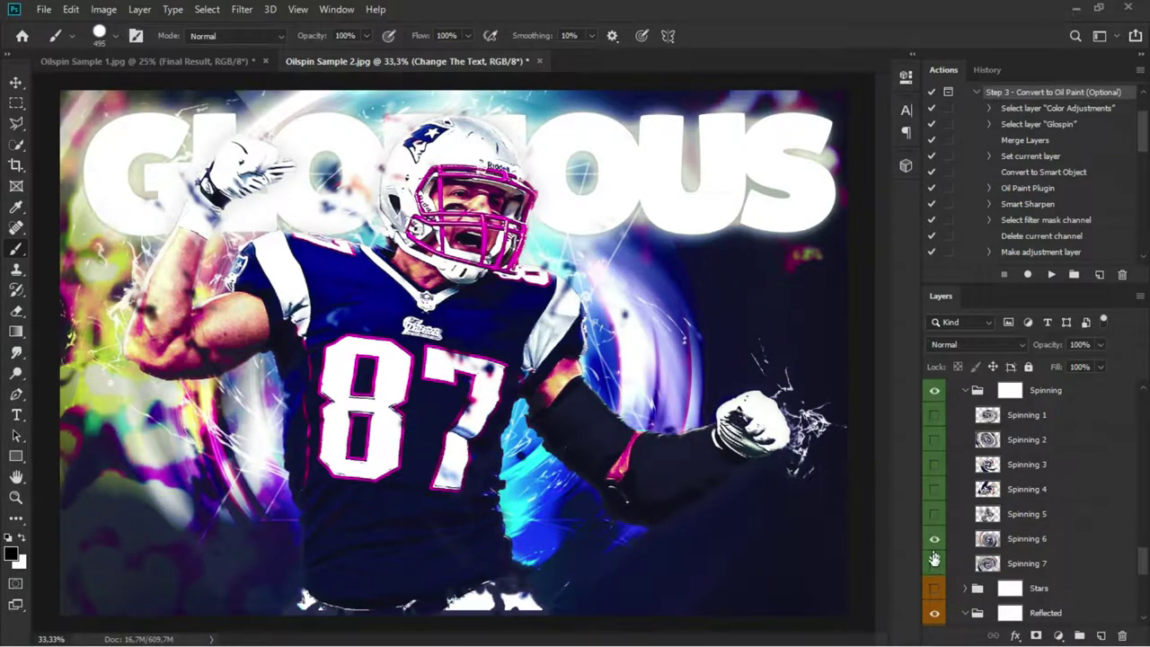
pyautogui.click(934, 561)
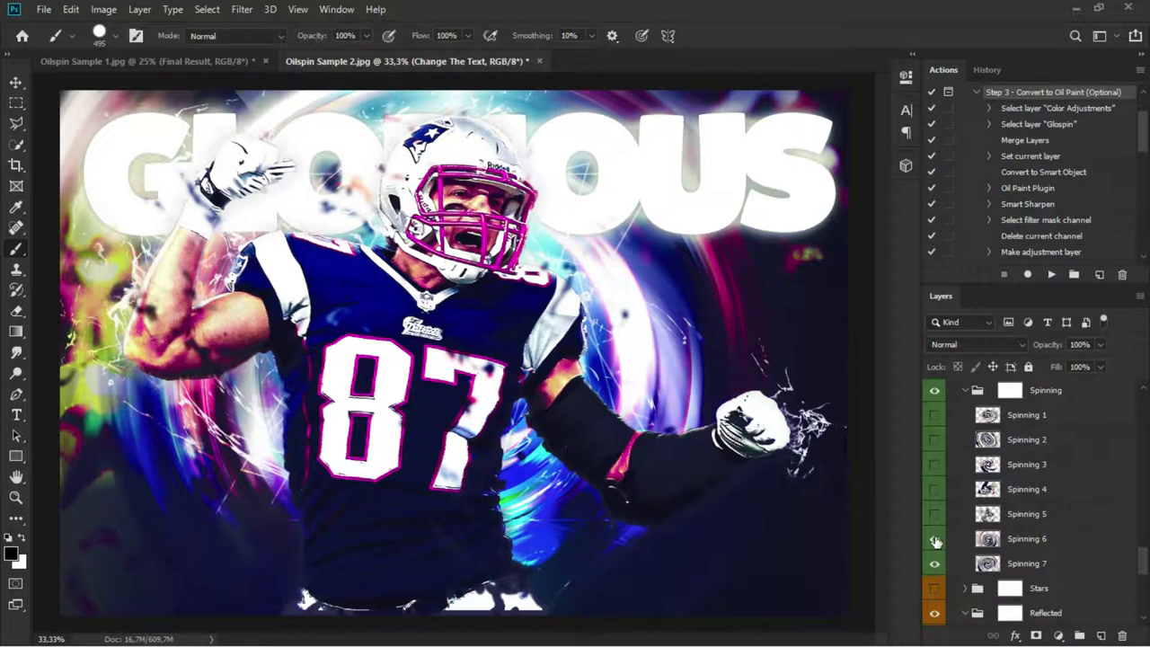
pyautogui.click(934, 539)
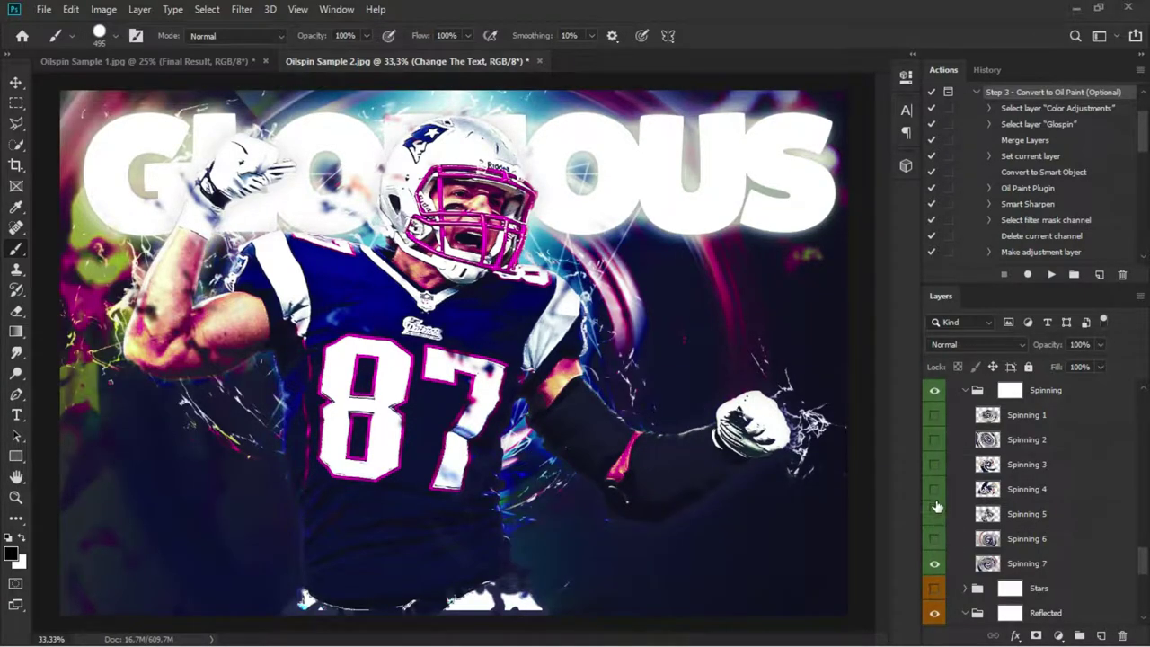
pyautogui.click(934, 440)
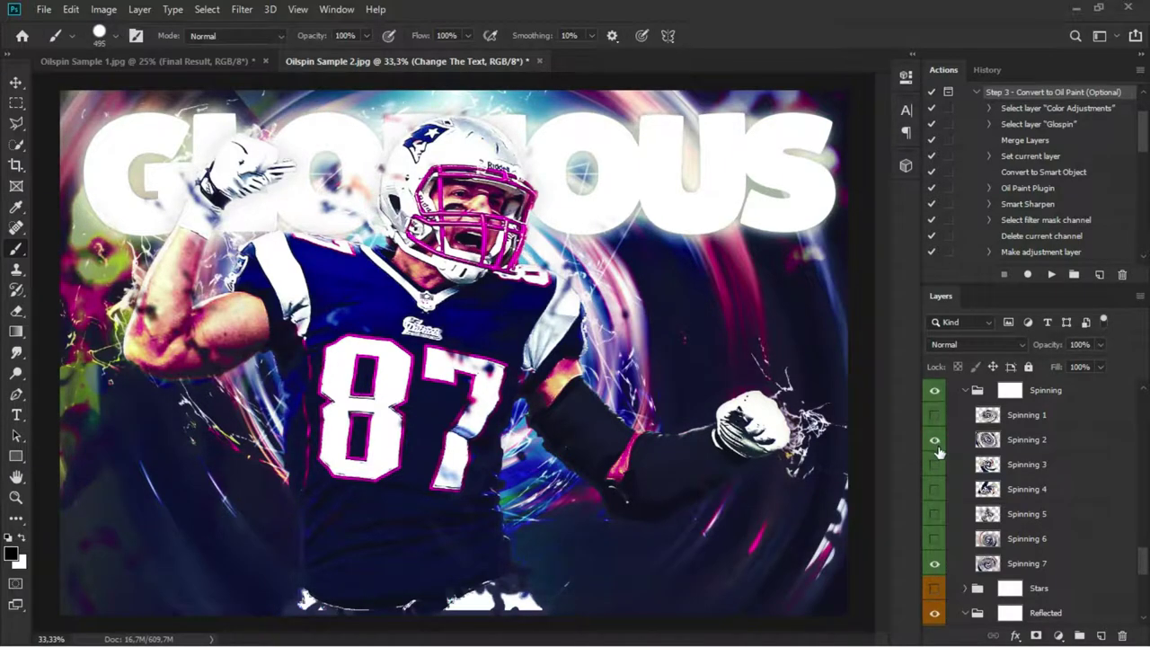
pyautogui.click(16, 414)
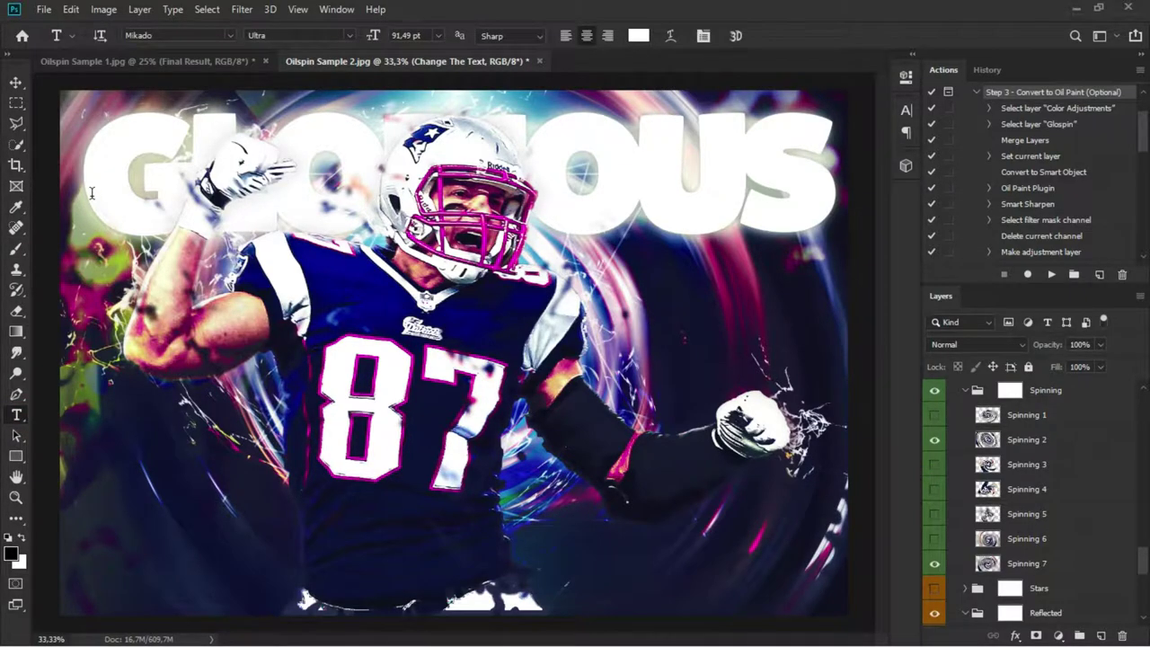
# Select the whole GLORIOUS text and try trial colours in its colour picker
pyautogui.moveTo(91, 192); pyautogui.dragTo(720, 150)
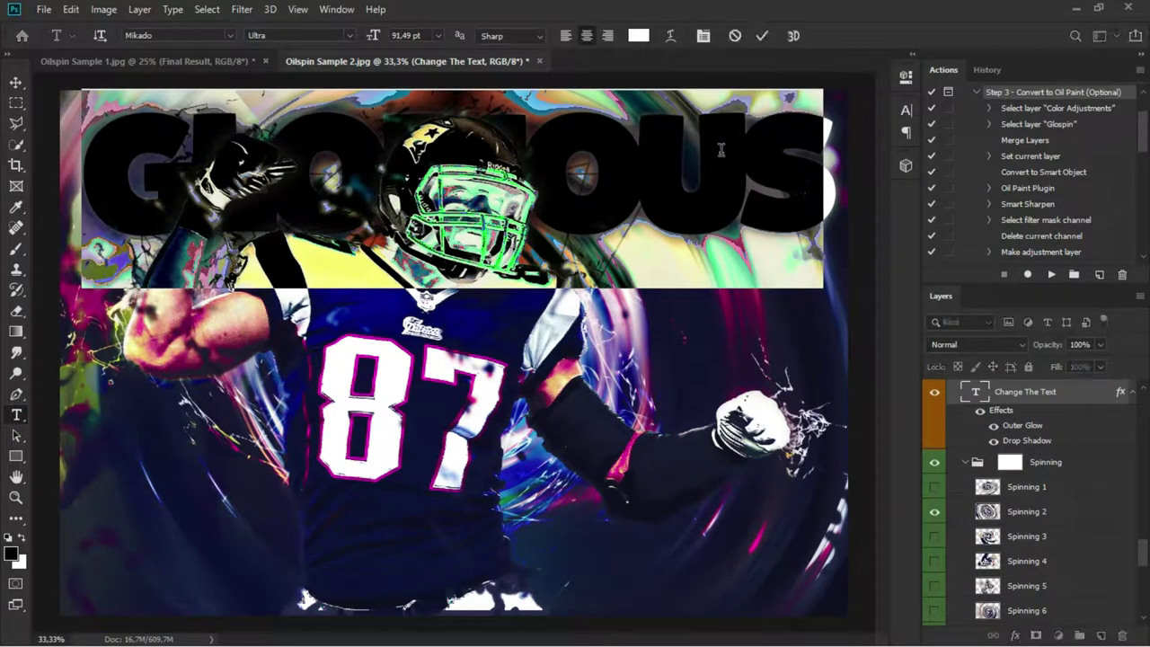
pyautogui.click(636, 40)
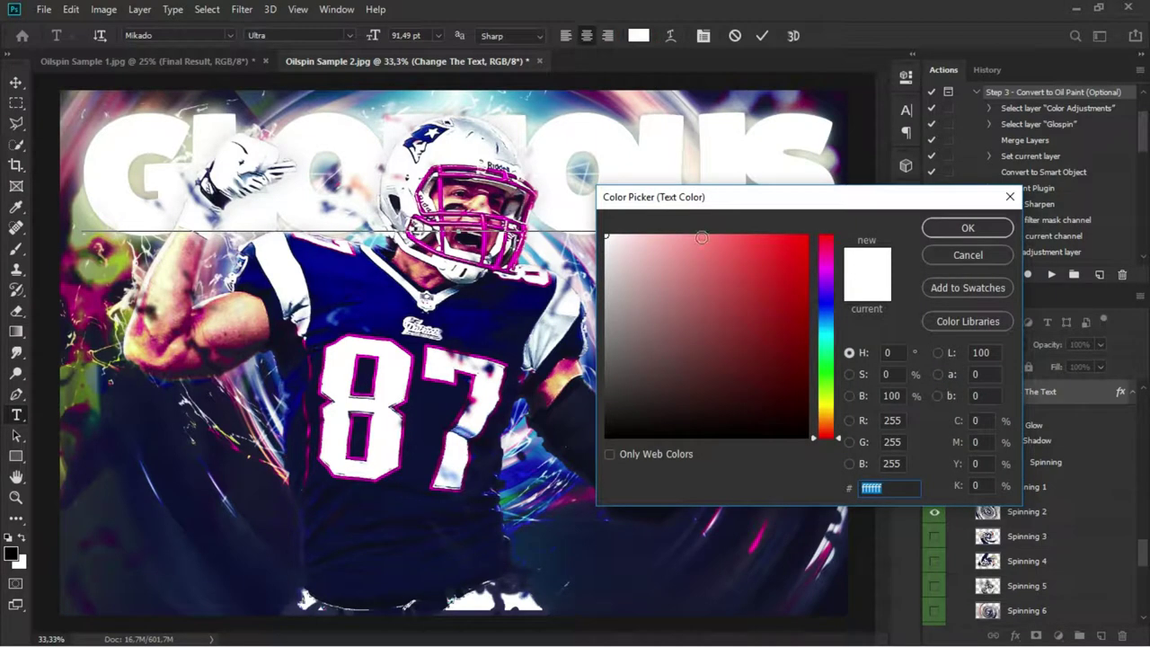
pyautogui.click(704, 262)
pyautogui.moveTo(711, 268); pyautogui.dragTo(744, 338)
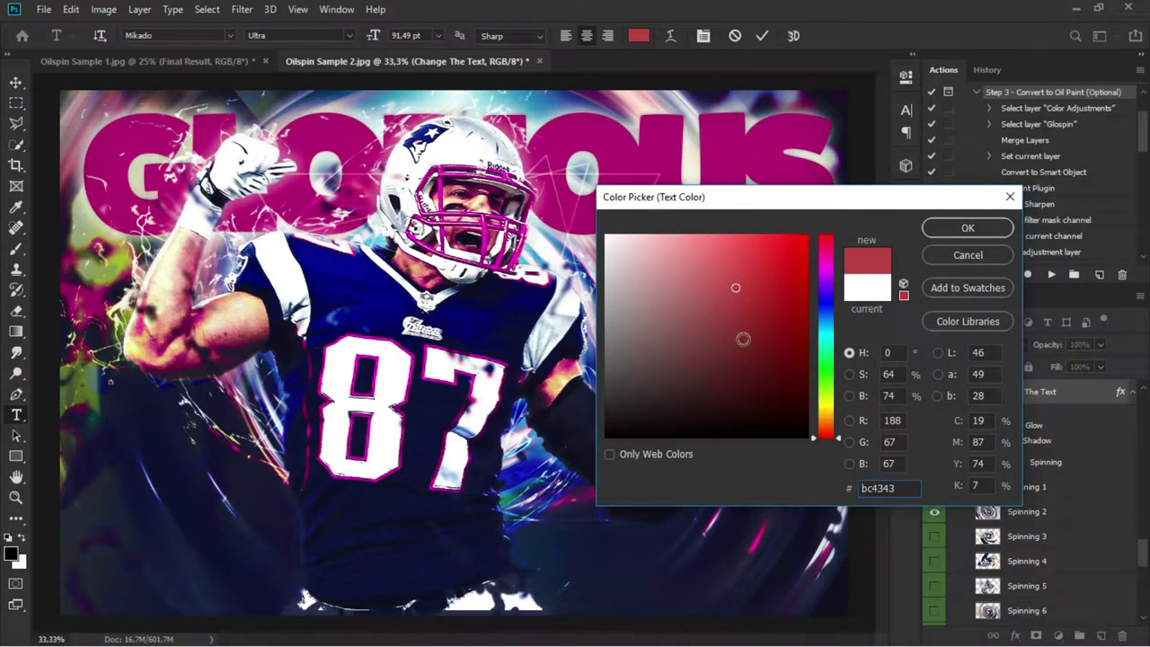
pyautogui.click(505, 320)
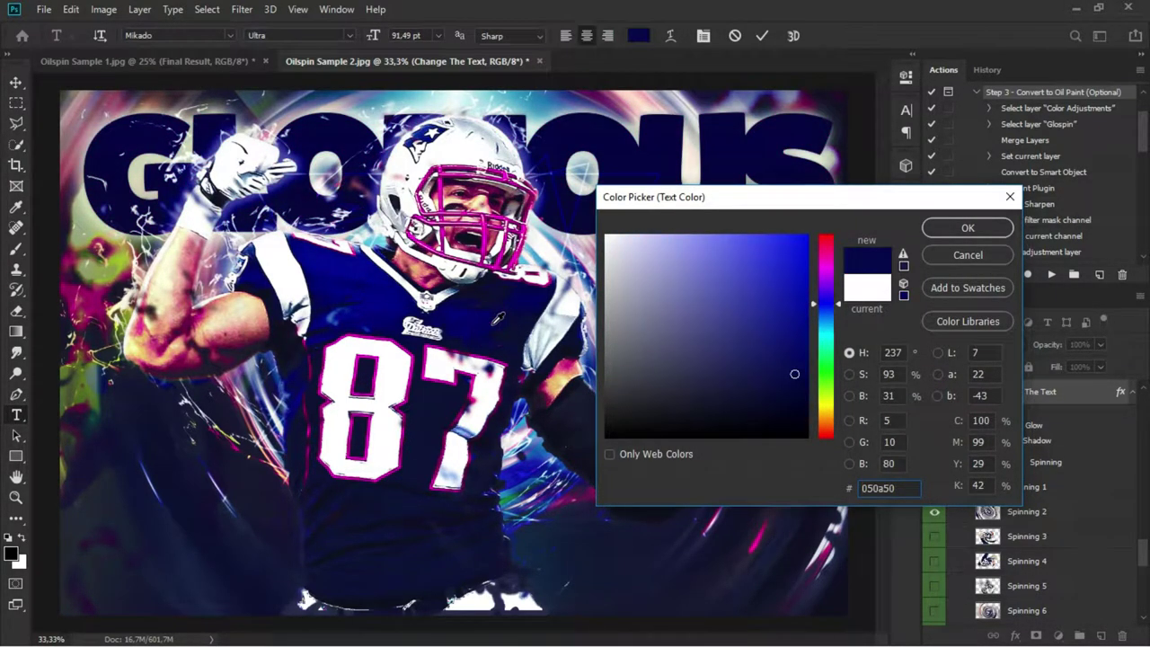
pyautogui.click(483, 348)
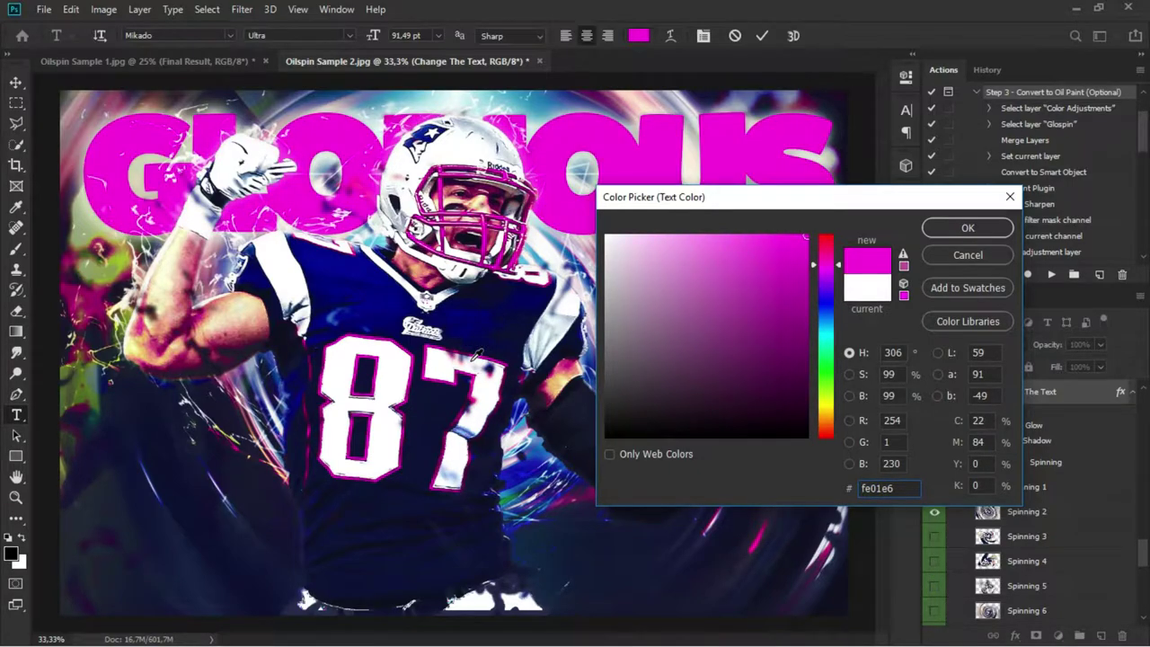
pyautogui.click(454, 366)
# Sample the jersey's navy (202d7c) for the GLORIOUS text and commit the edit
pyautogui.click(445, 392)
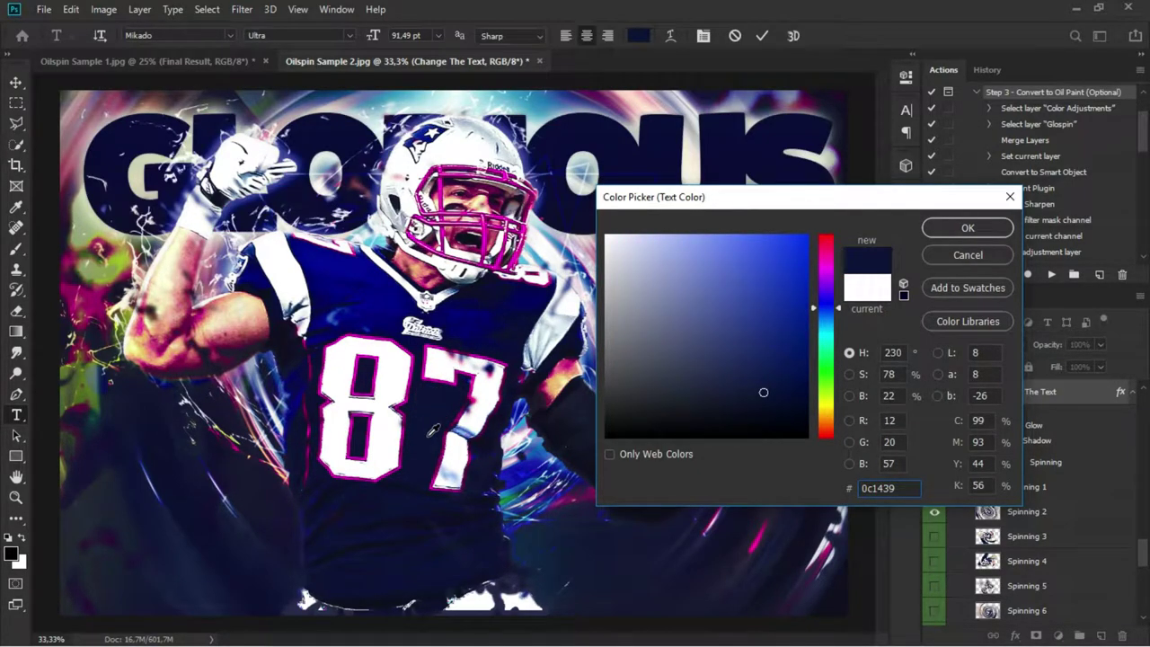
pyautogui.click(437, 441)
pyautogui.click(199, 340)
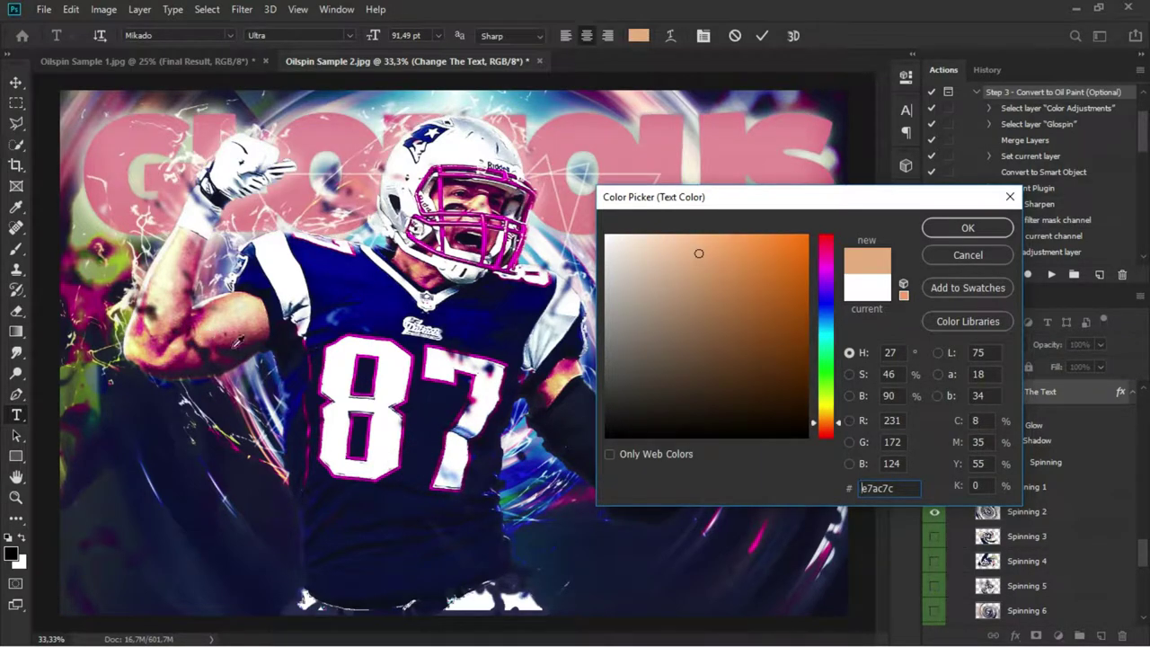
pyautogui.click(345, 365)
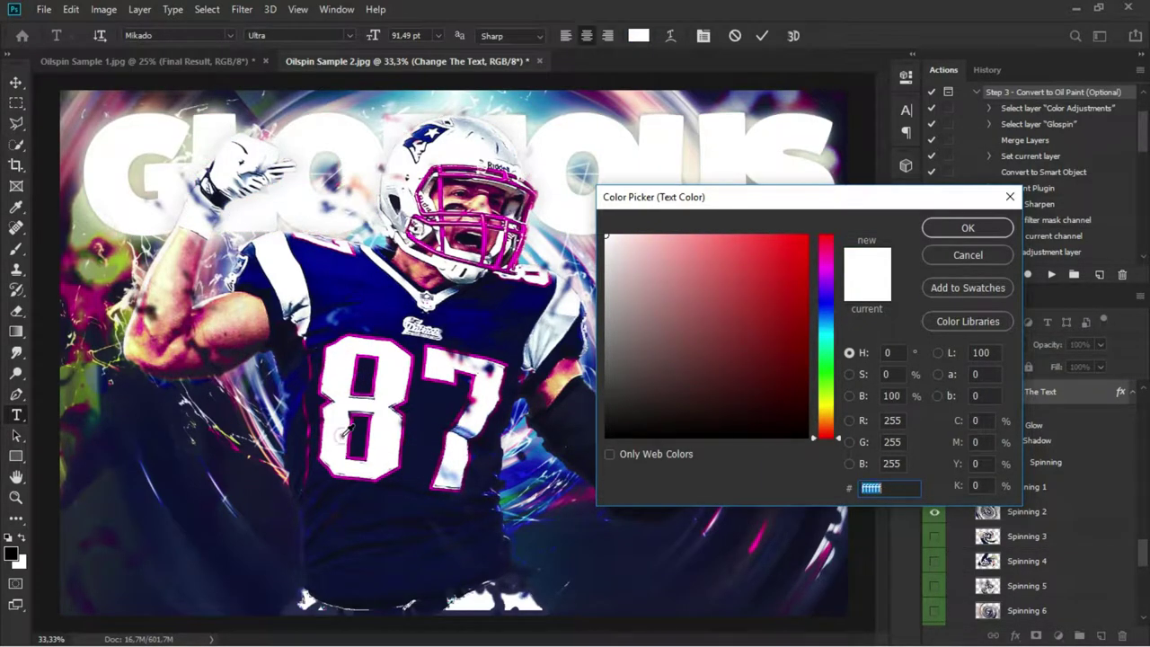
pyautogui.click(410, 514)
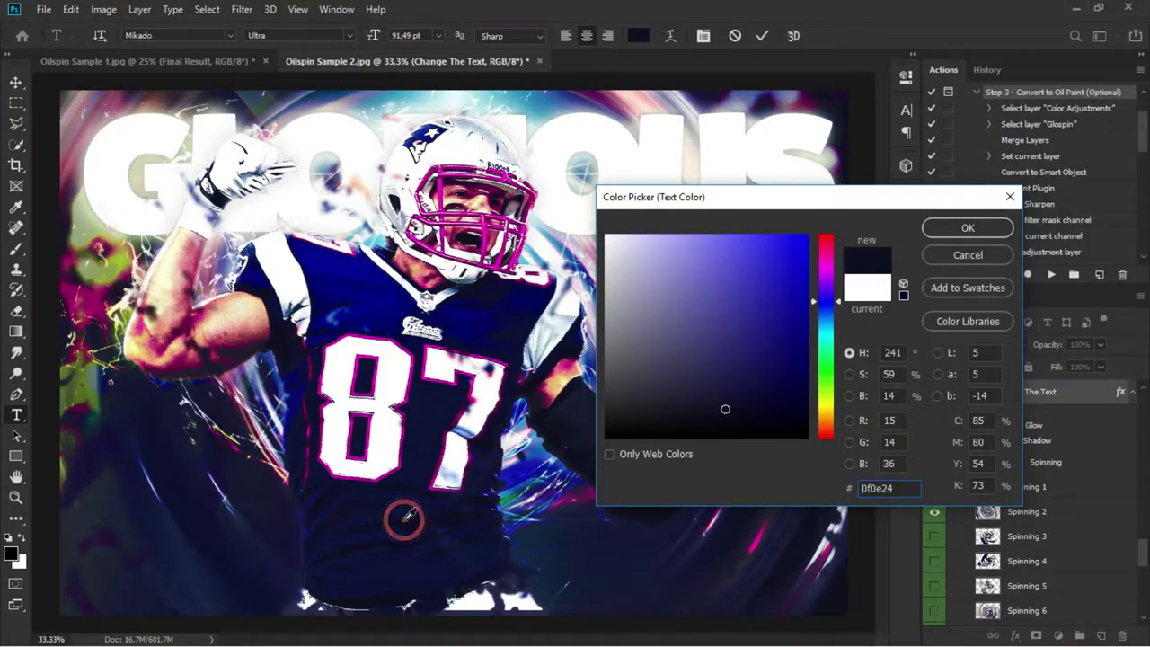
pyautogui.click(439, 511)
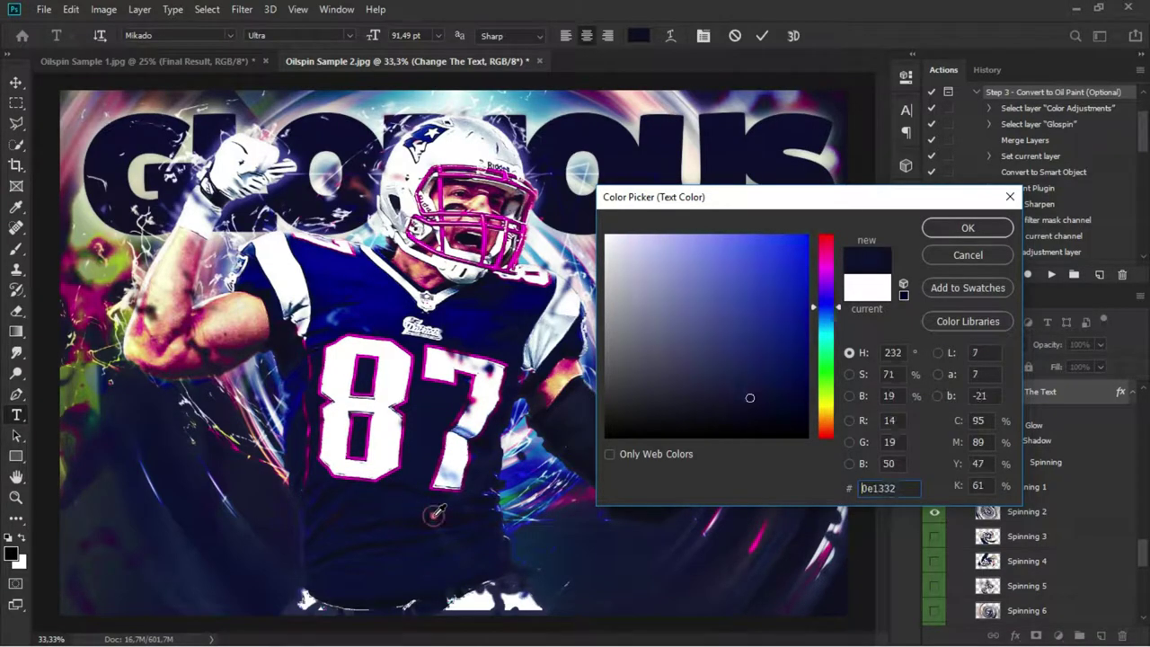
pyautogui.click(750, 350)
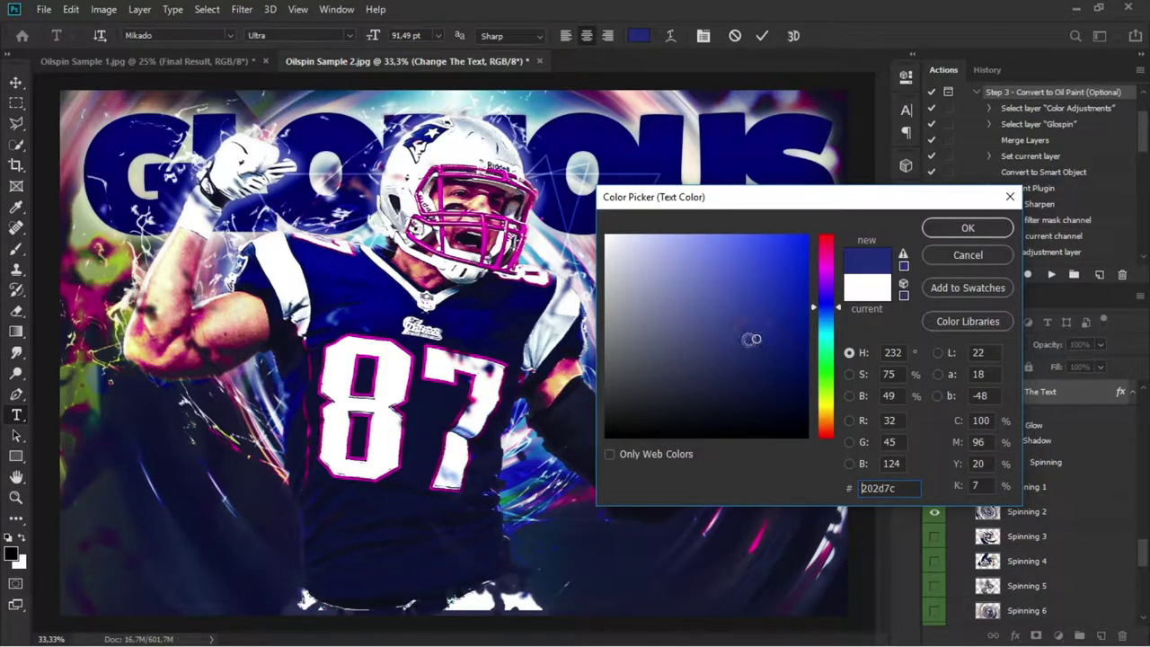
pyautogui.click(956, 227)
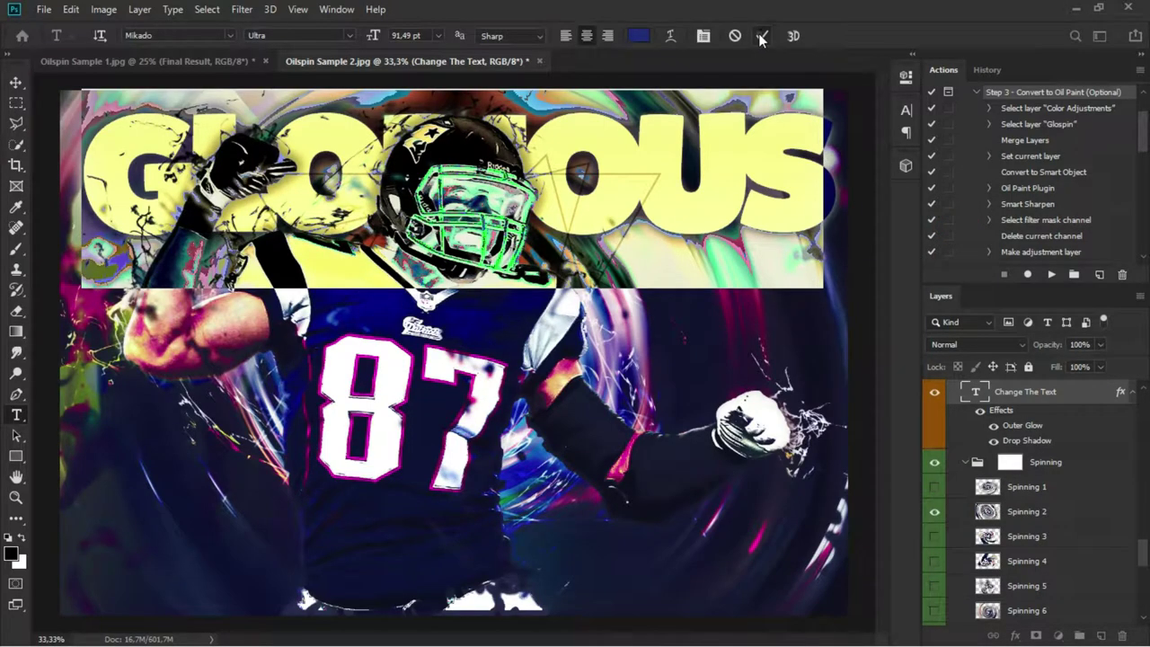
pyautogui.click(761, 38)
# Save the poster as a JPEG, replacing the existing 'Oilspin Sample 2 after.jpg'
pyautogui.click(41, 9)
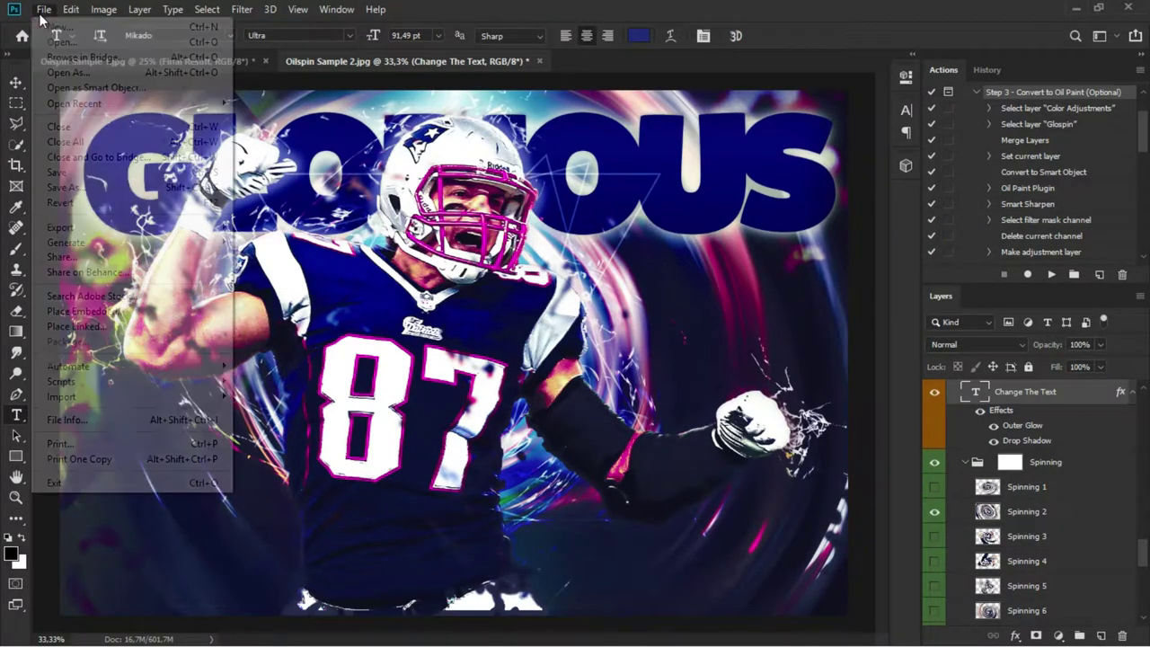
pyautogui.click(77, 189)
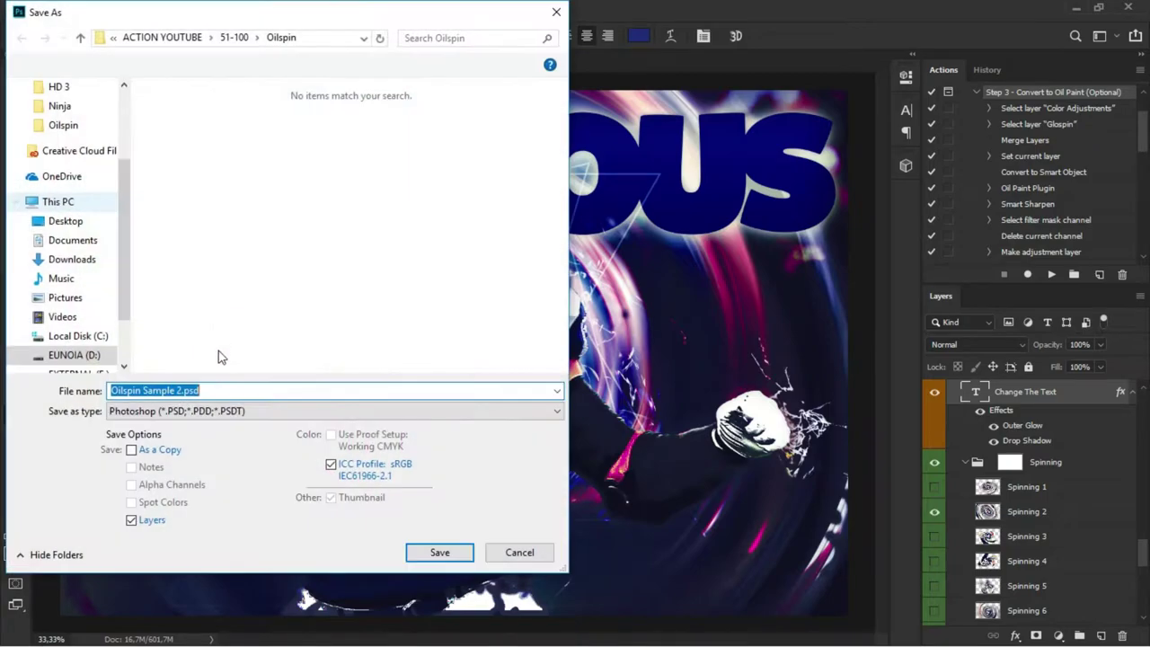
pyautogui.click(242, 390)
pyautogui.press('BackSpace')
pyautogui.press('BackSpace')
pyautogui.press('BackSpace')
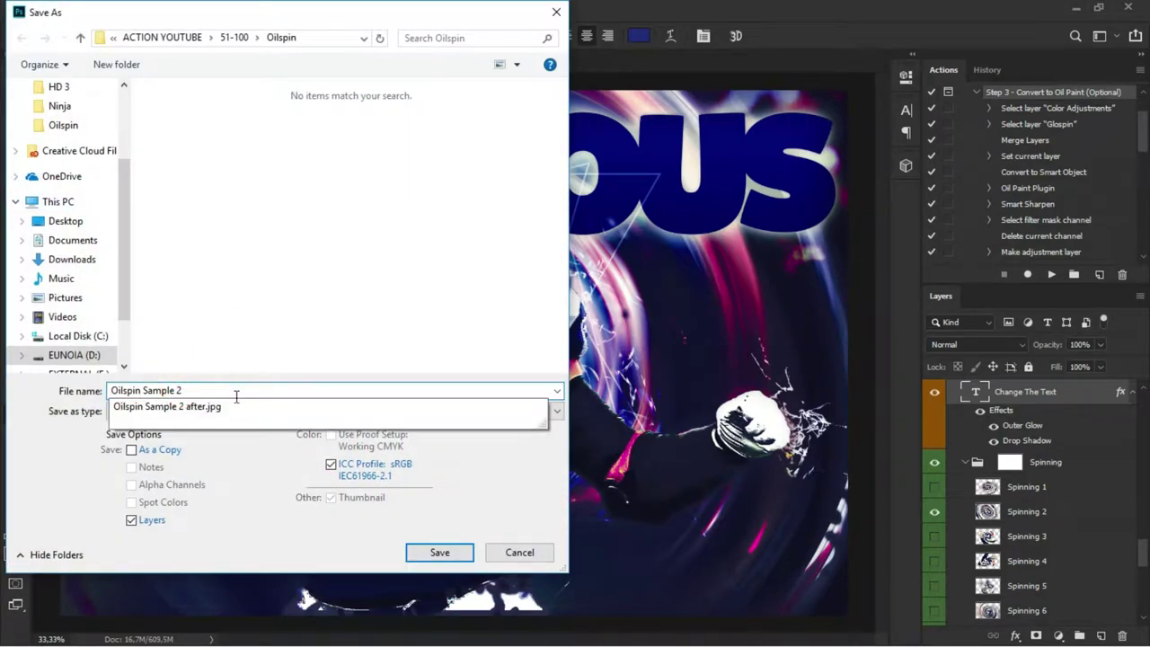
pyautogui.click(232, 405)
pyautogui.click(244, 412)
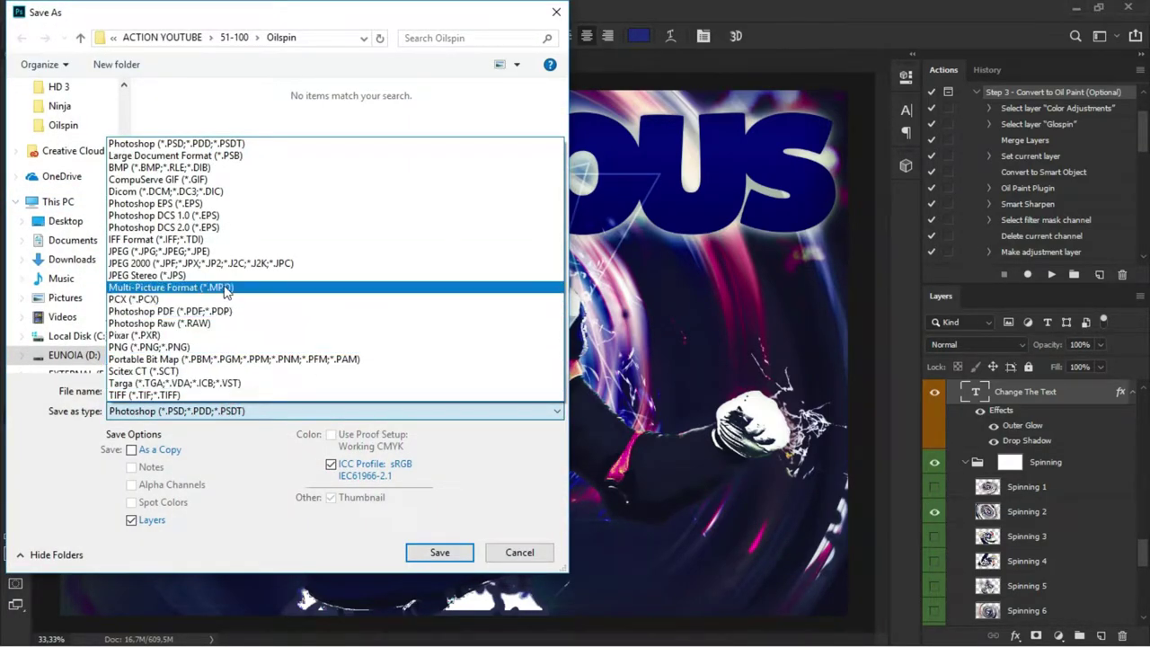
pyautogui.click(215, 251)
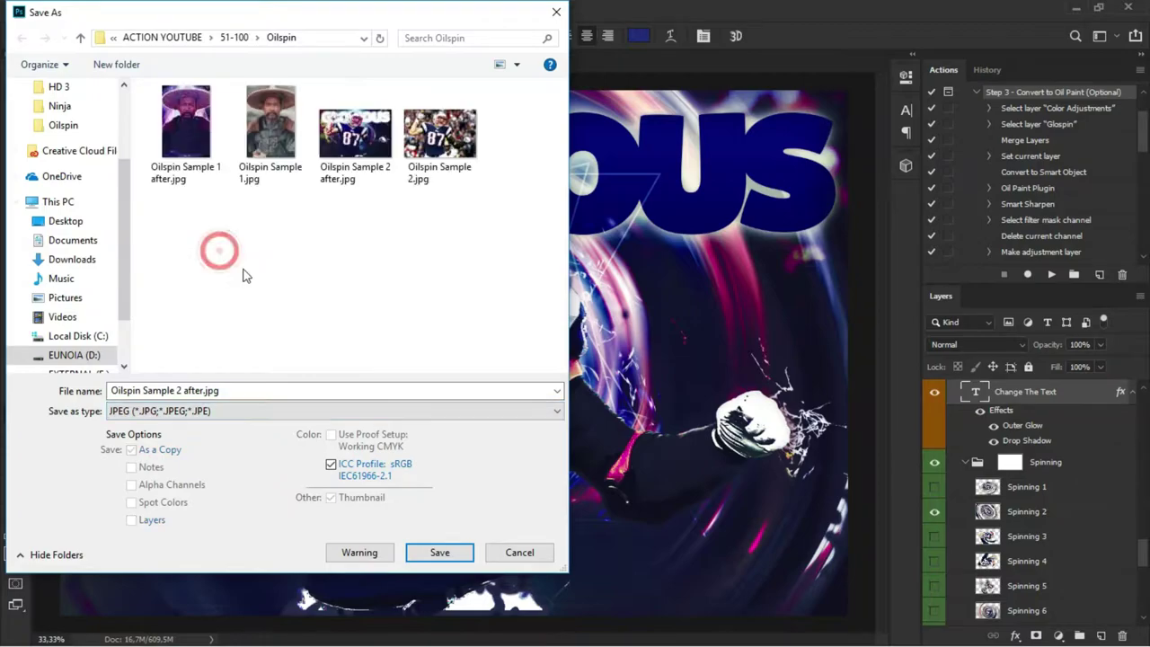
pyautogui.click(438, 550)
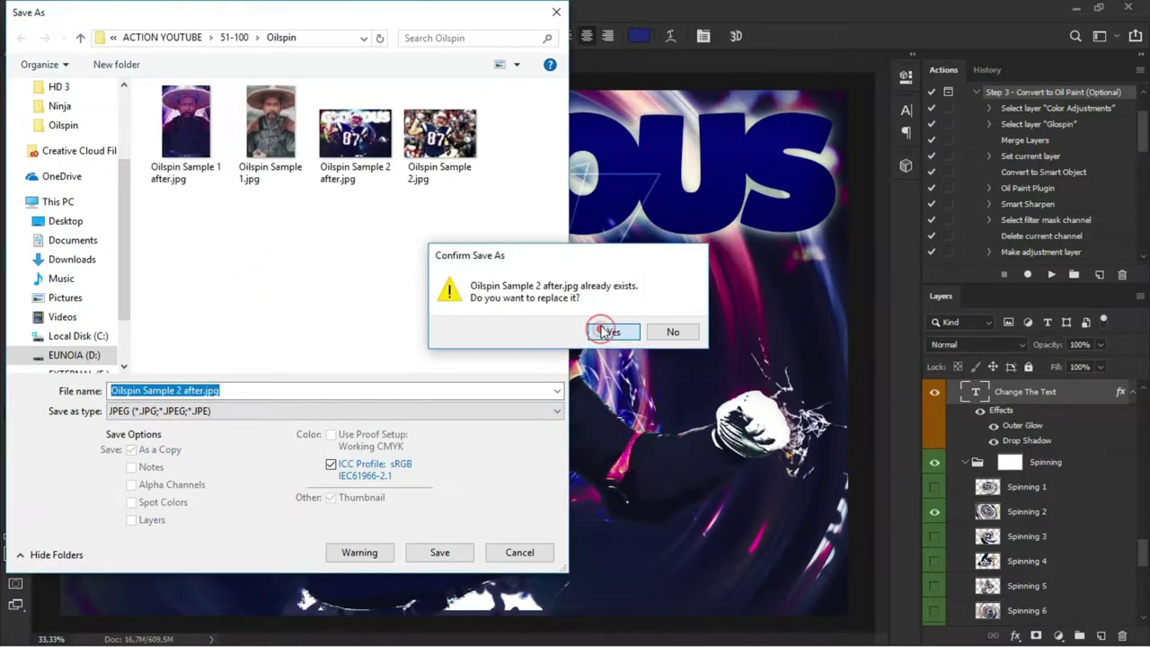
pyautogui.click(607, 330)
pyautogui.click(662, 150)
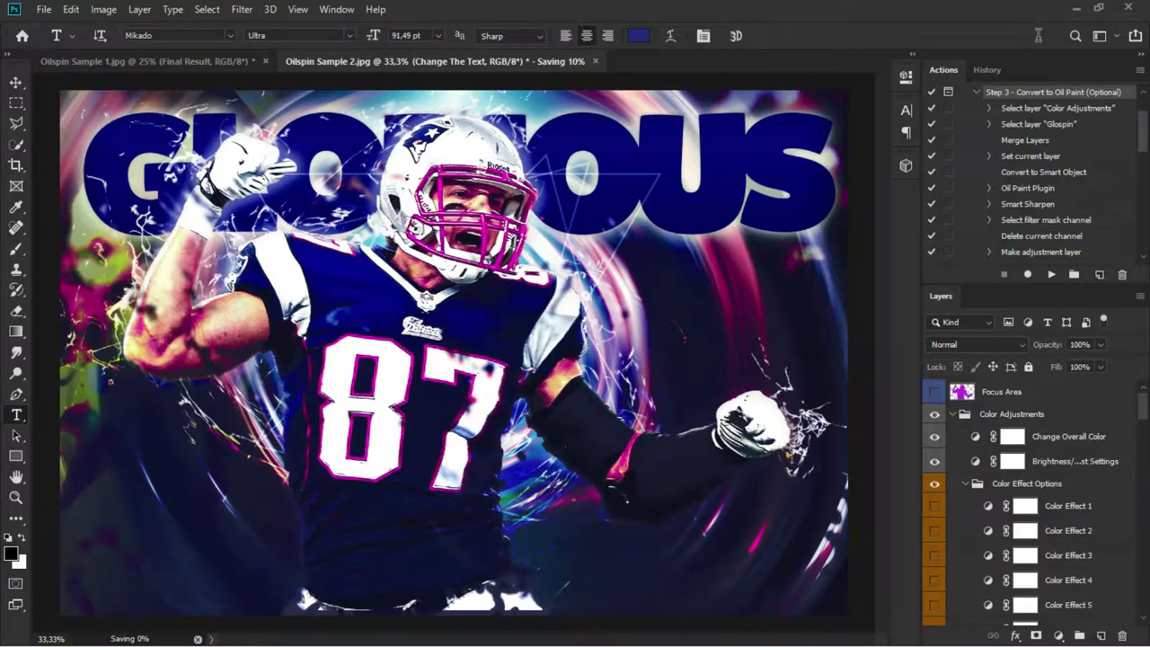
pyautogui.click(1078, 13)
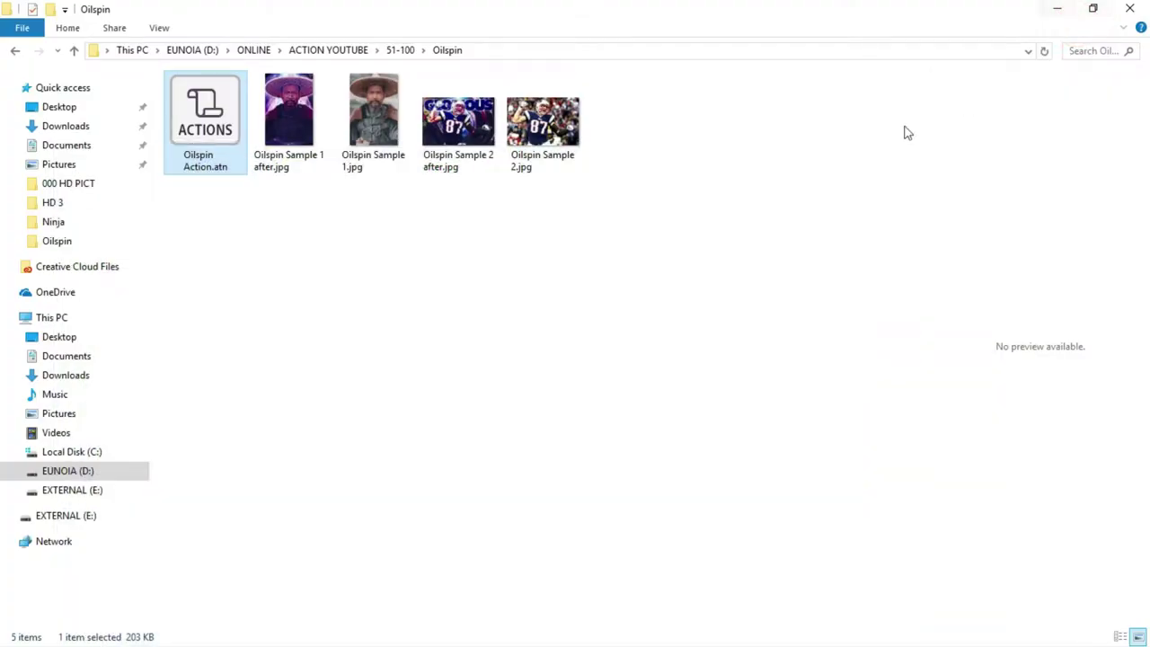
pyautogui.click(660, 220)
pyautogui.click(548, 122)
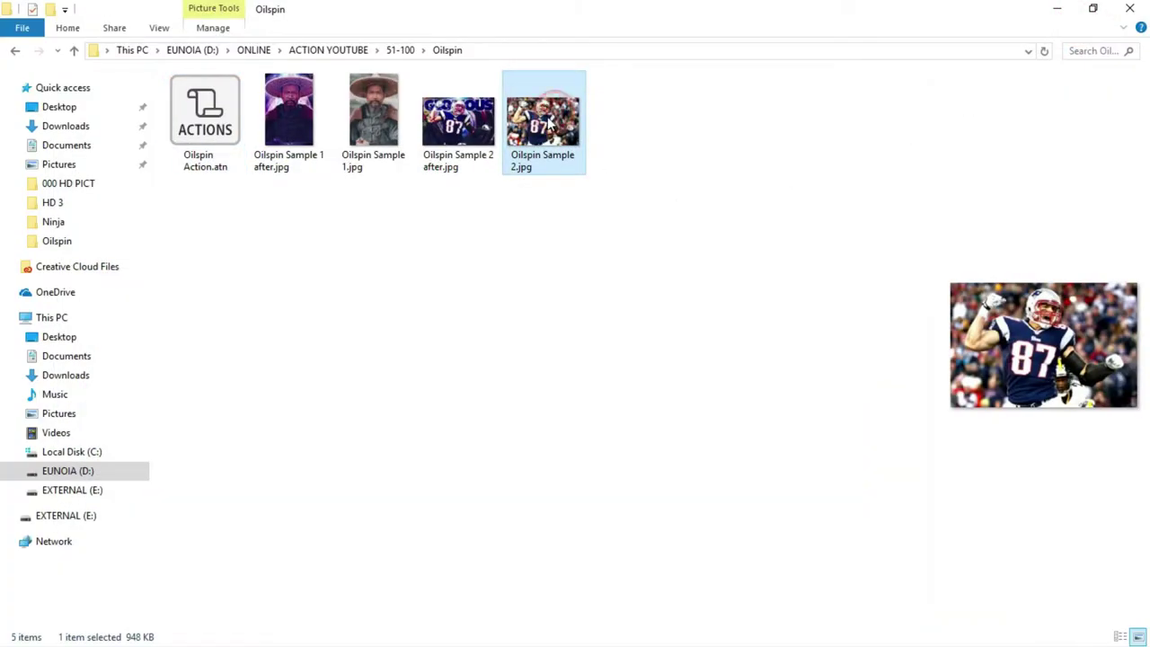
pyautogui.doubleClick(372, 115)
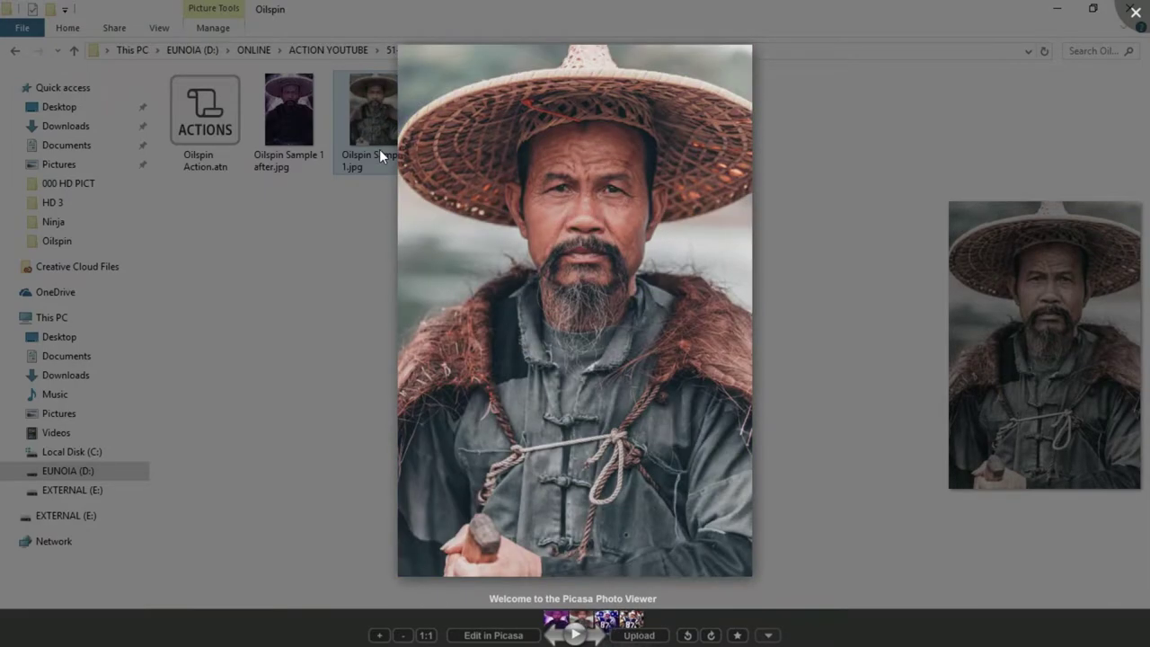
pyautogui.scroll(3, 596, 146)
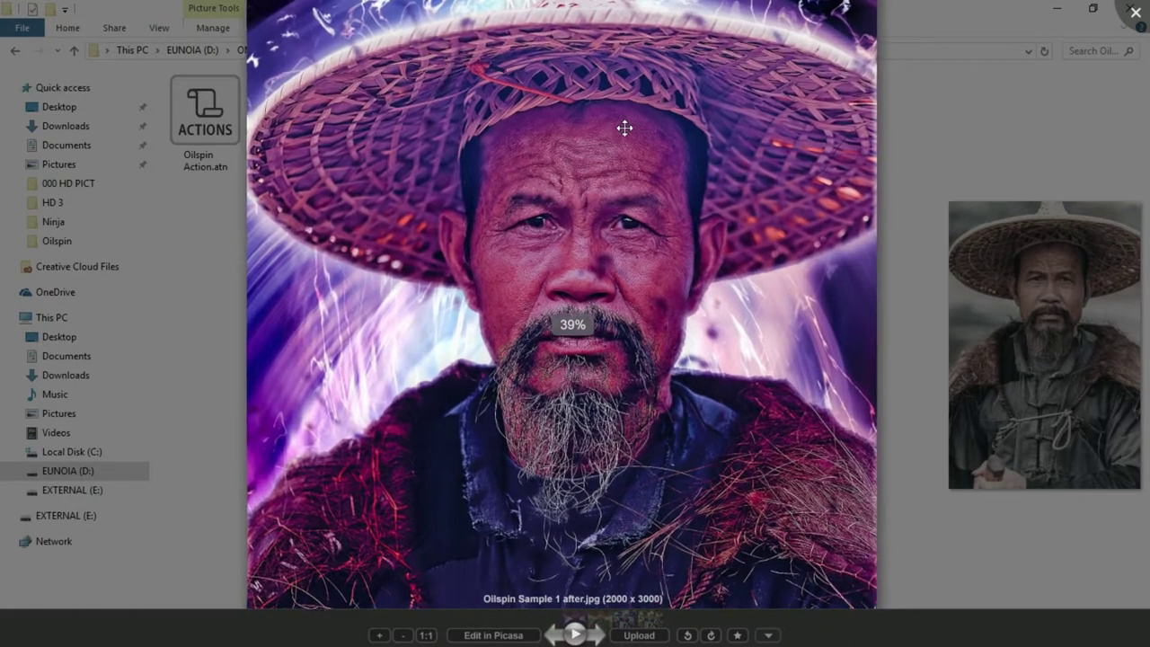
pyautogui.press('Left')
pyautogui.scroll(1, 623, 128)
pyautogui.scroll(2, 622, 128)
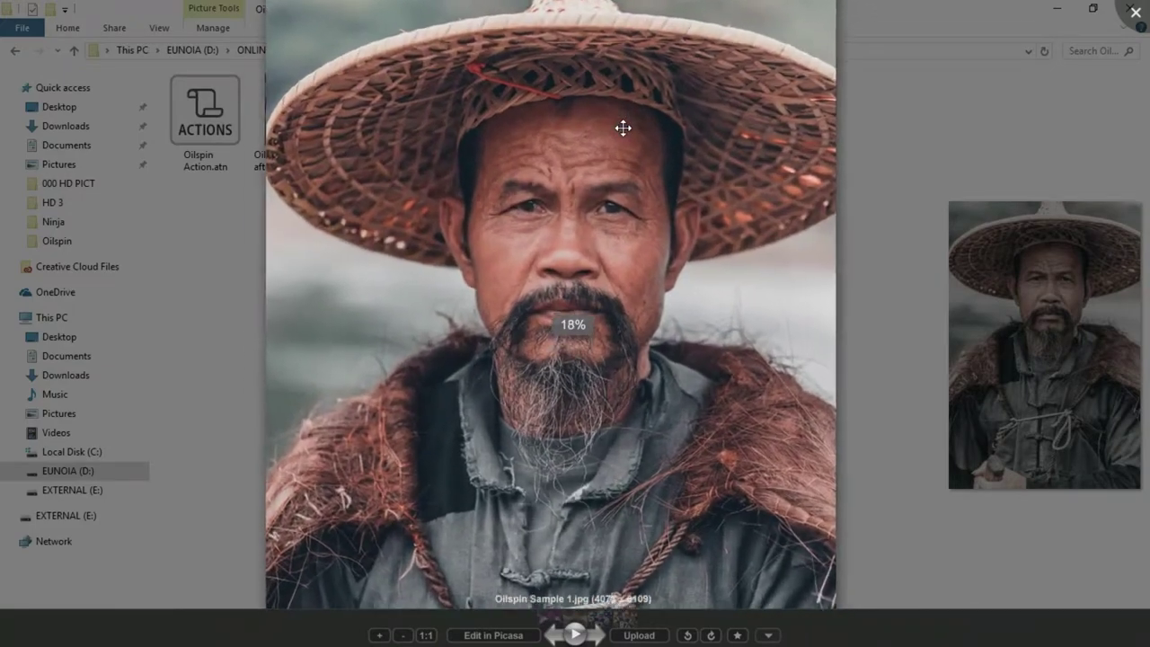
pyautogui.scroll(2, 622, 128)
pyautogui.press('Right')
pyautogui.press('Left')
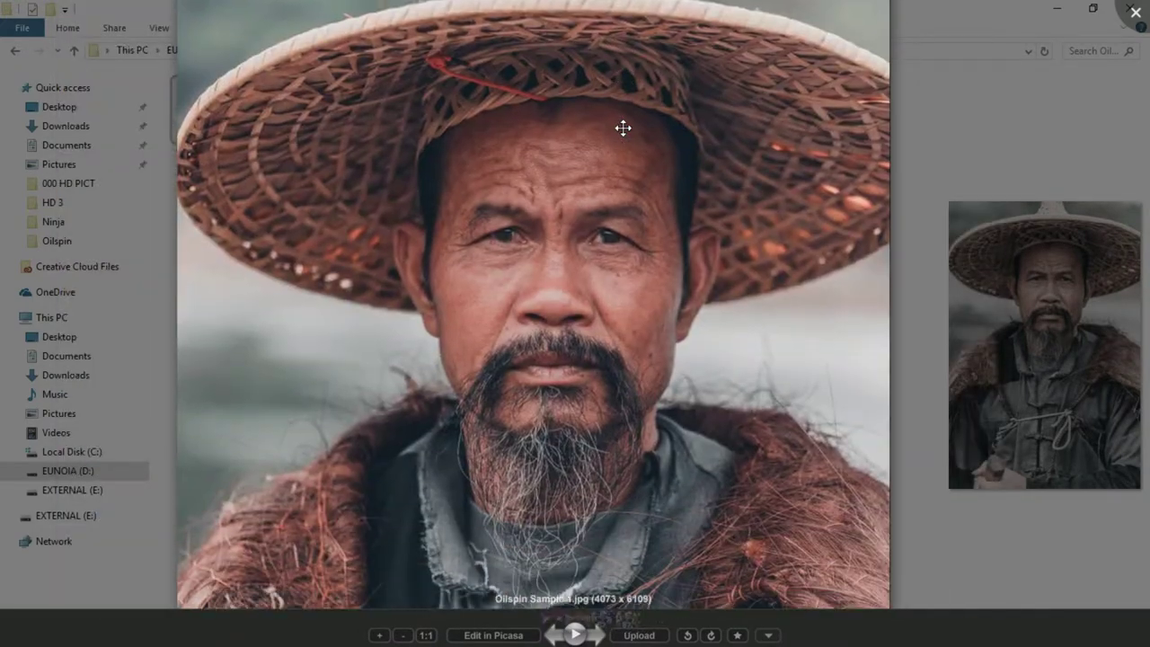
pyautogui.scroll(1, 622, 128)
pyautogui.scroll(1, 622, 127)
pyautogui.press('Right')
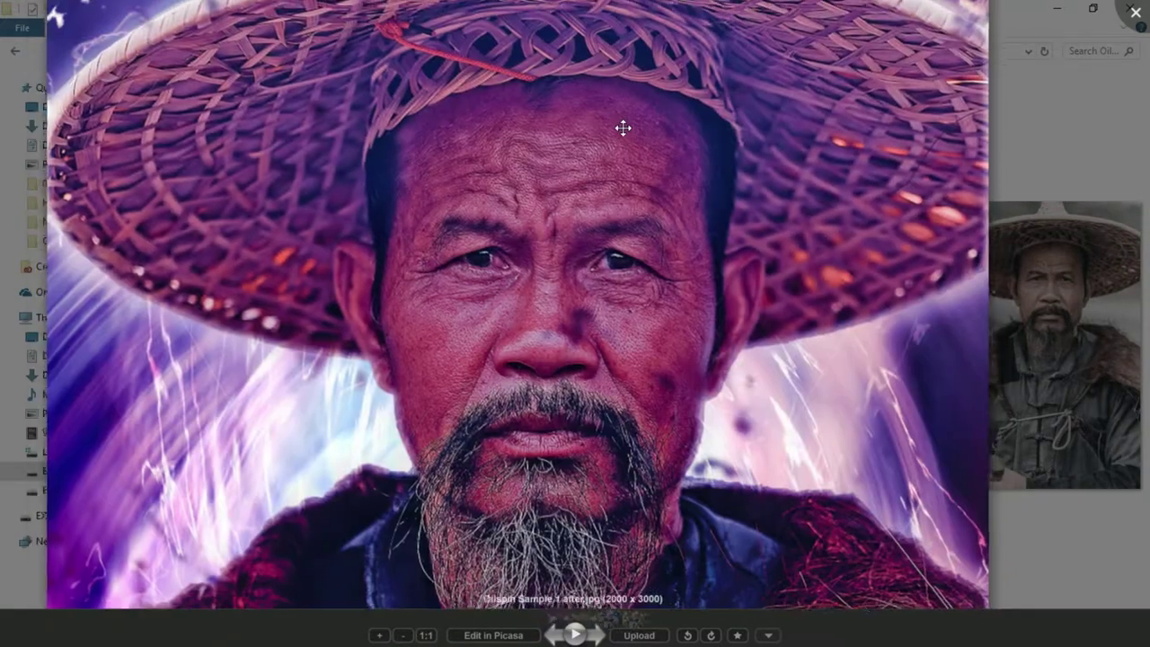
pyautogui.press('Left')
pyautogui.press('Right')
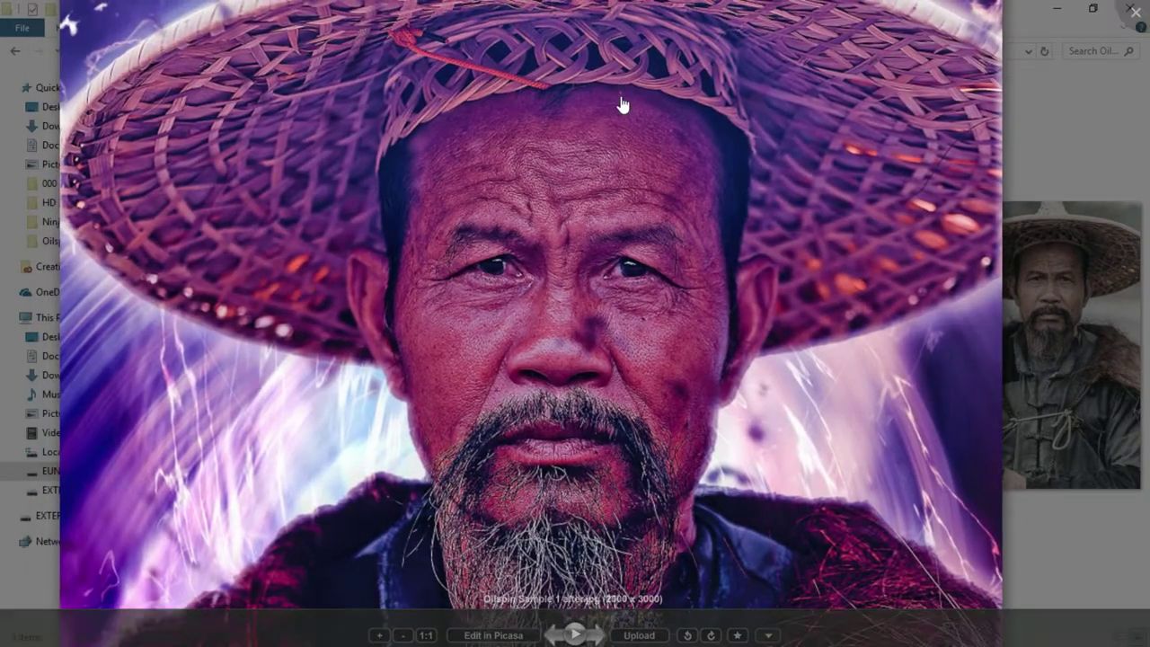
pyautogui.moveTo(620, 105); pyautogui.dragTo(623, 259)
pyautogui.scroll(3, 639, 284)
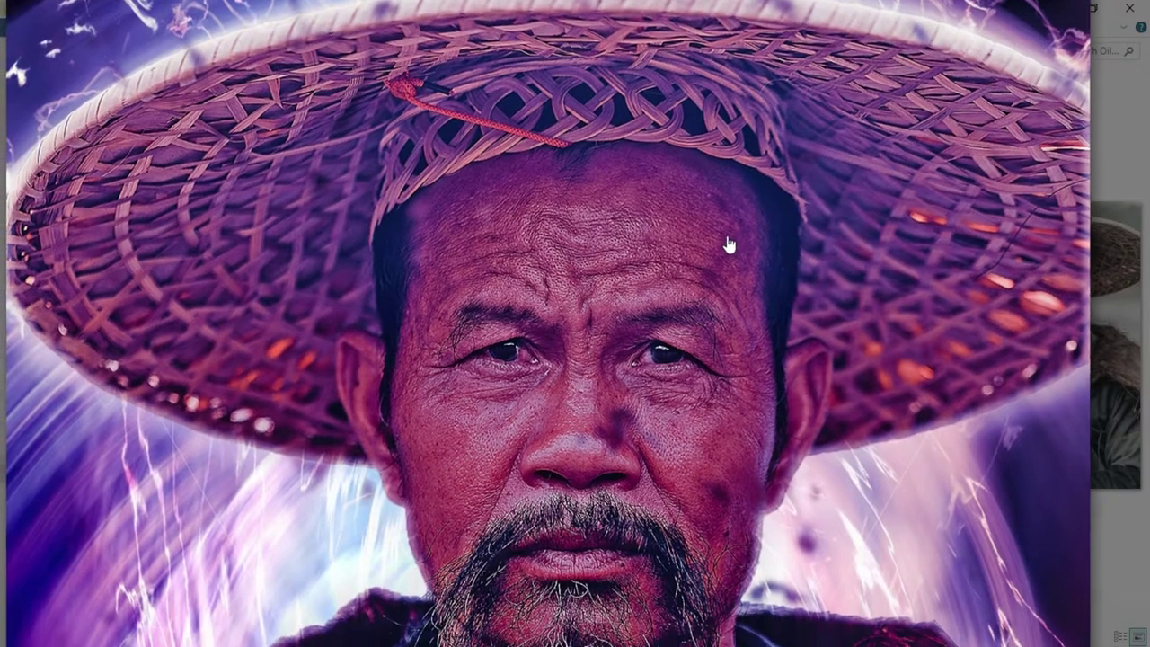
pyautogui.moveTo(729, 244); pyautogui.dragTo(741, 165)
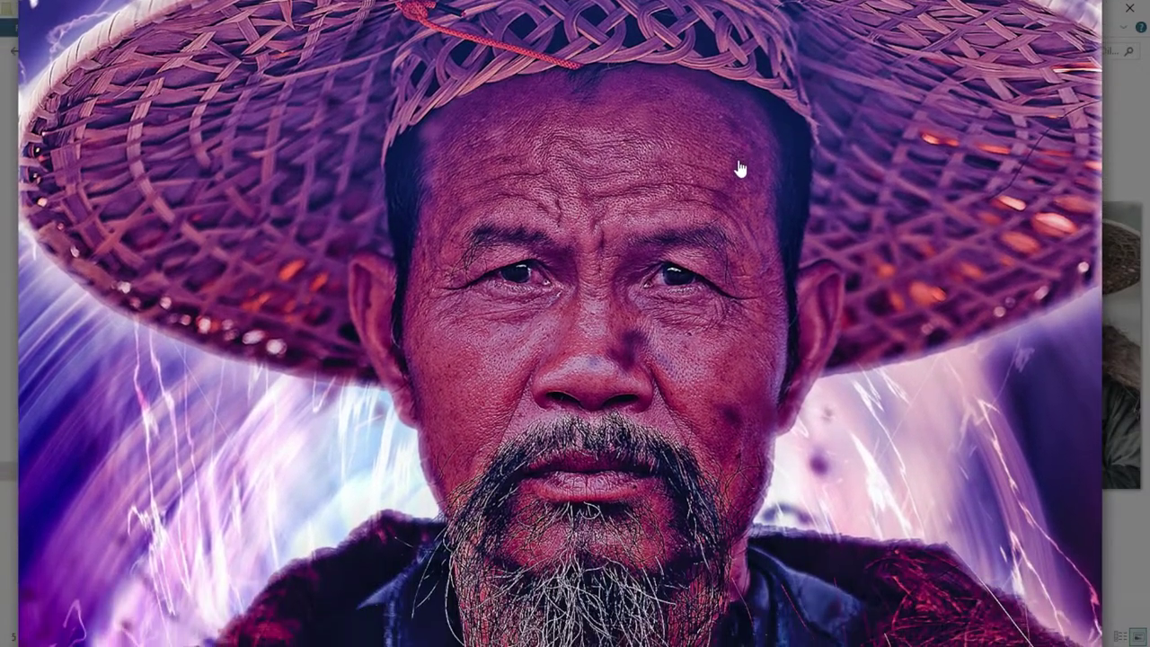
pyautogui.moveTo(770, 367); pyautogui.dragTo(787, 242)
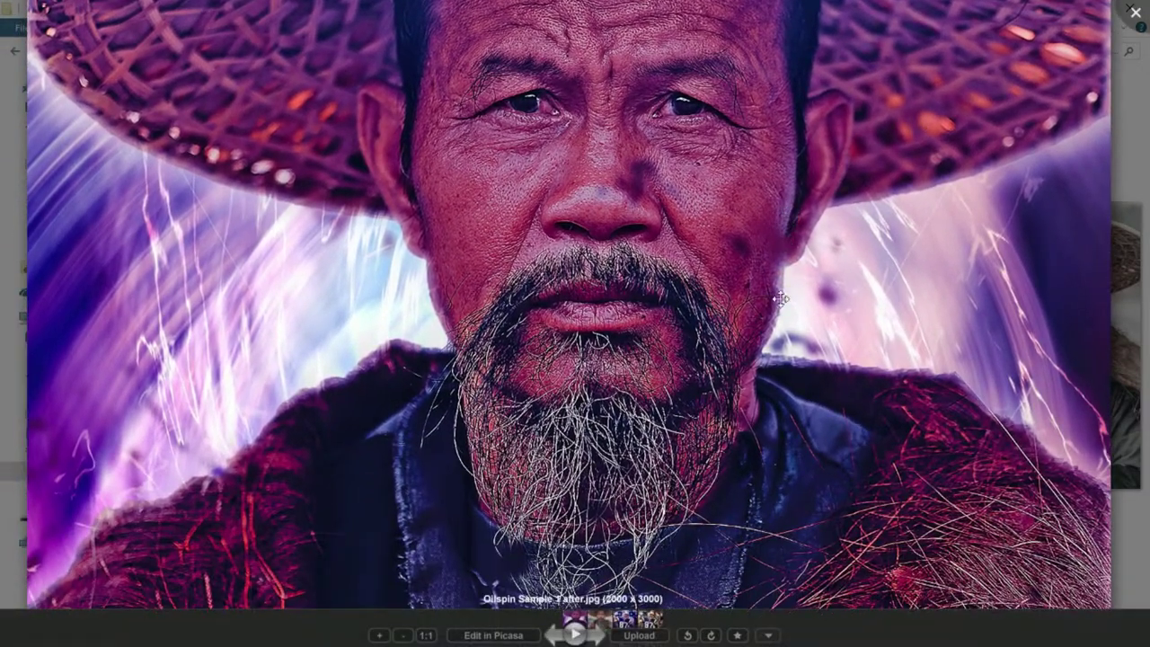
pyautogui.scroll(-5, 793, 272)
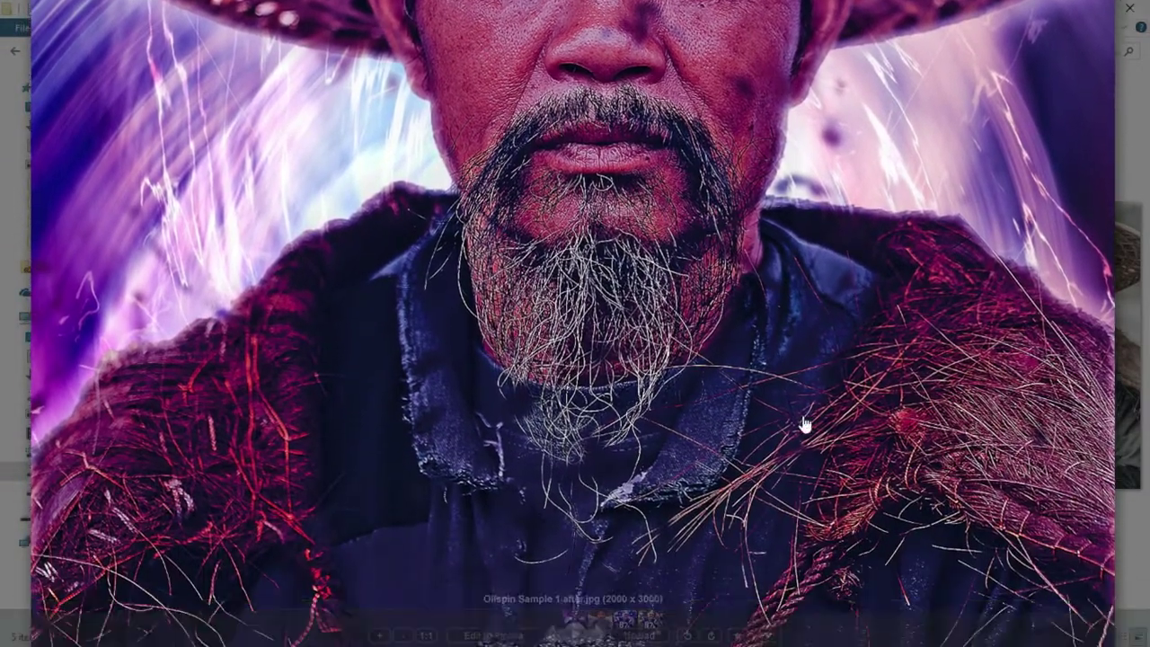
pyautogui.scroll(-3, 788, 321)
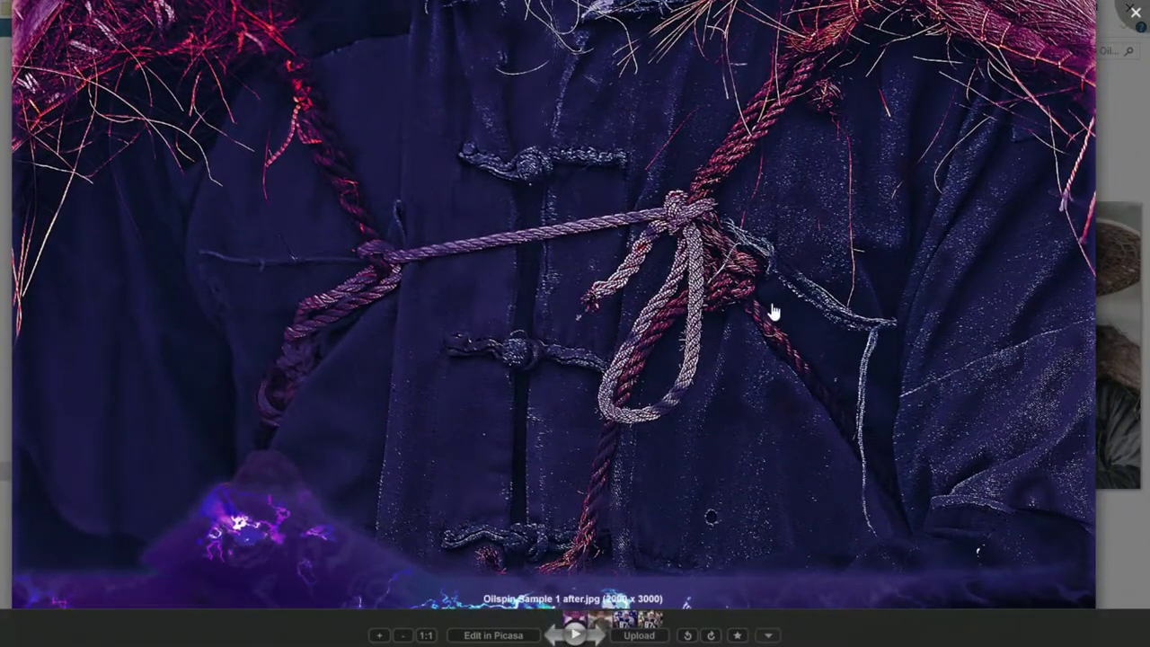
pyautogui.moveTo(772, 311); pyautogui.dragTo(775, 257)
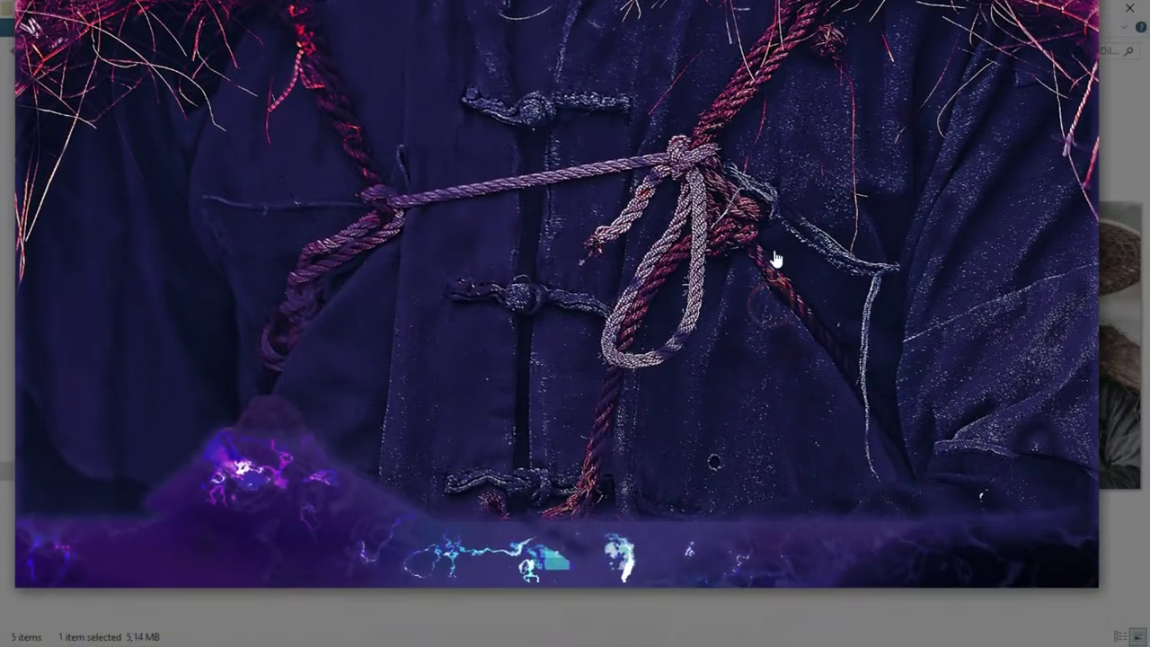
pyautogui.press('Escape')
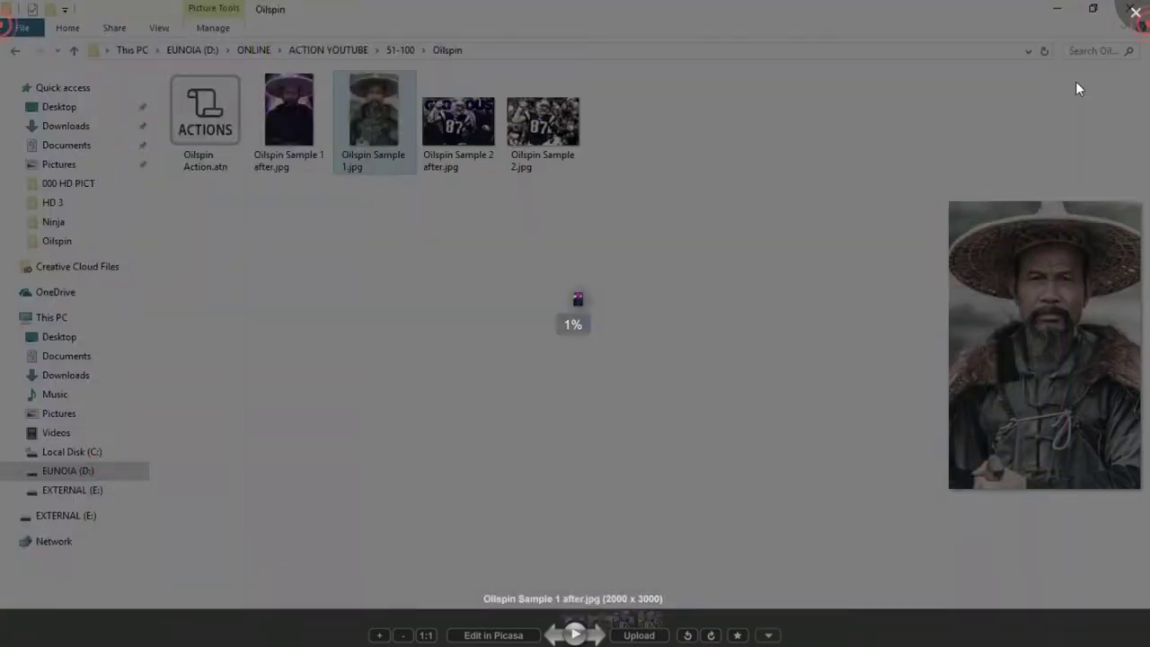
# Open Oilspin Sample 2.jpg in Picasa and flip between the original photo and the GLORIOUS poster
pyautogui.doubleClick(565, 133)
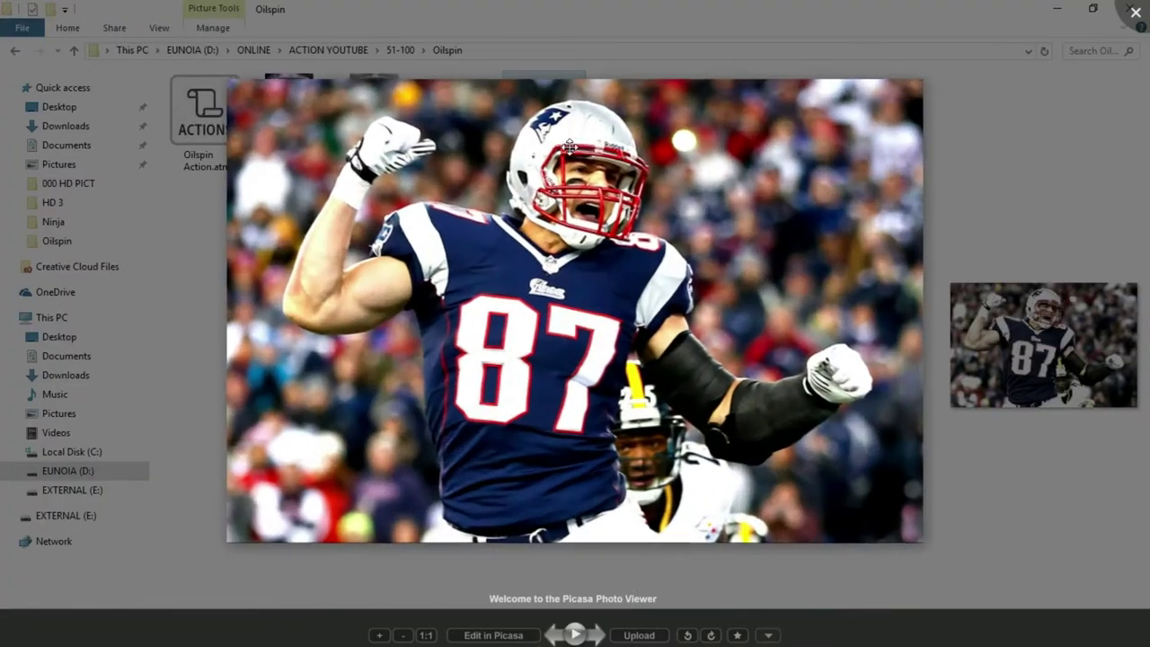
pyautogui.press('Left')
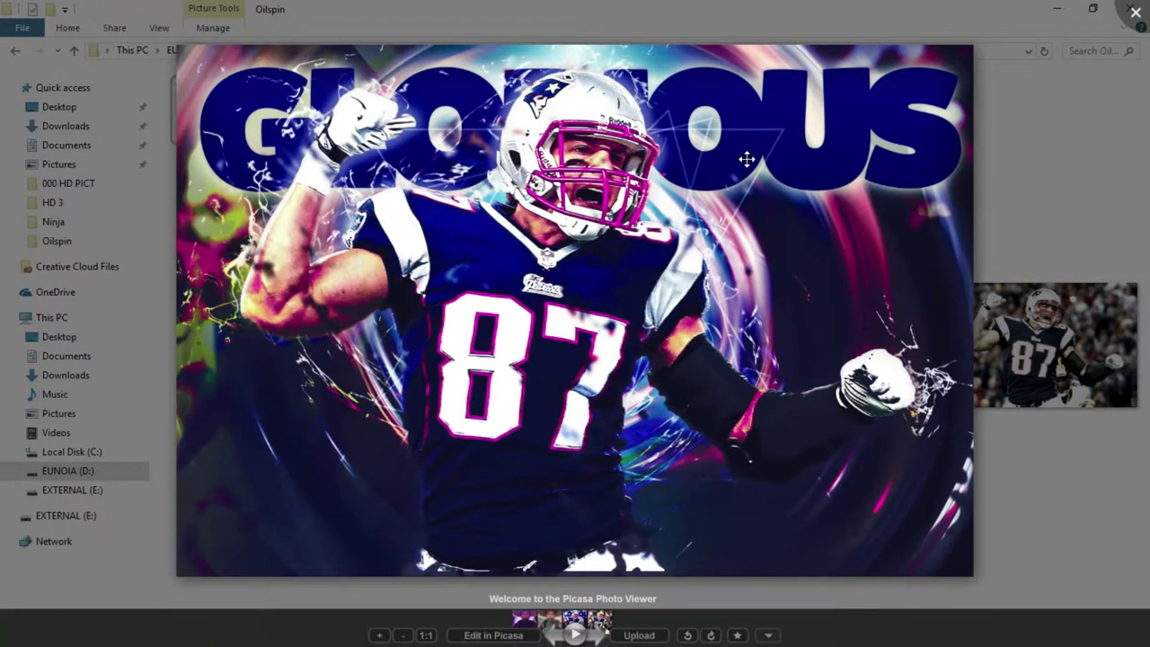
pyautogui.press('Right')
pyautogui.press('Left')
pyautogui.press('Right')
pyautogui.press('Left')
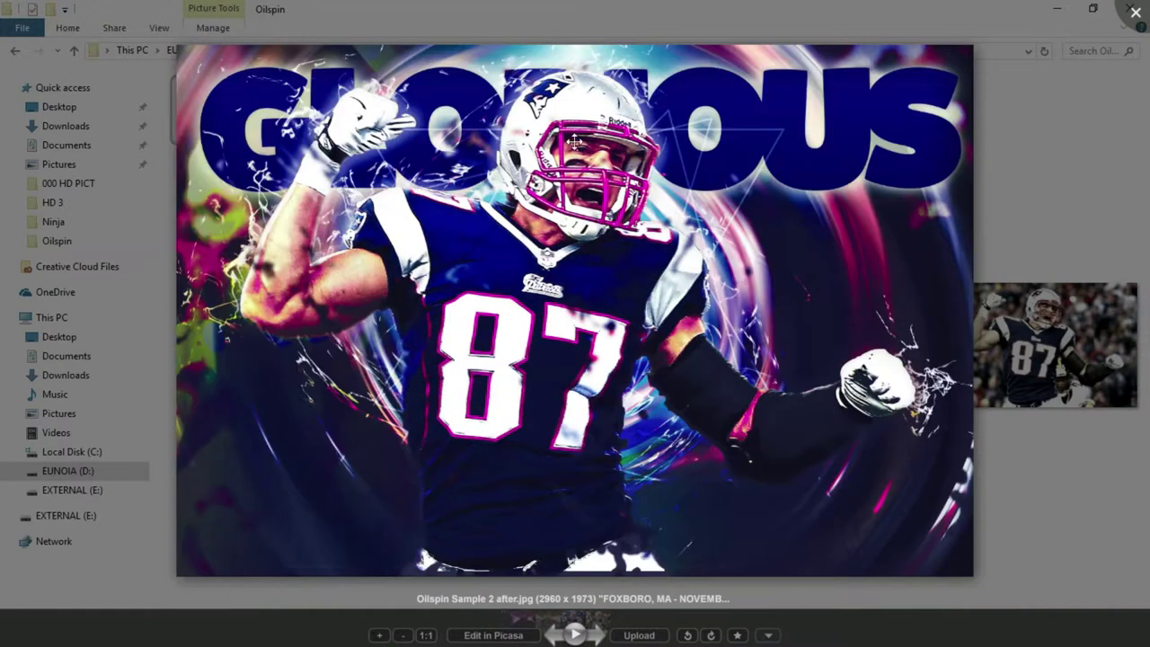
# Zoom in on the poster's jersey, helmet and GLORIOUS lettering, then close the viewer and minimize the folder
pyautogui.scroll(2, 554, 129)
pyautogui.scroll(1, 555, 128)
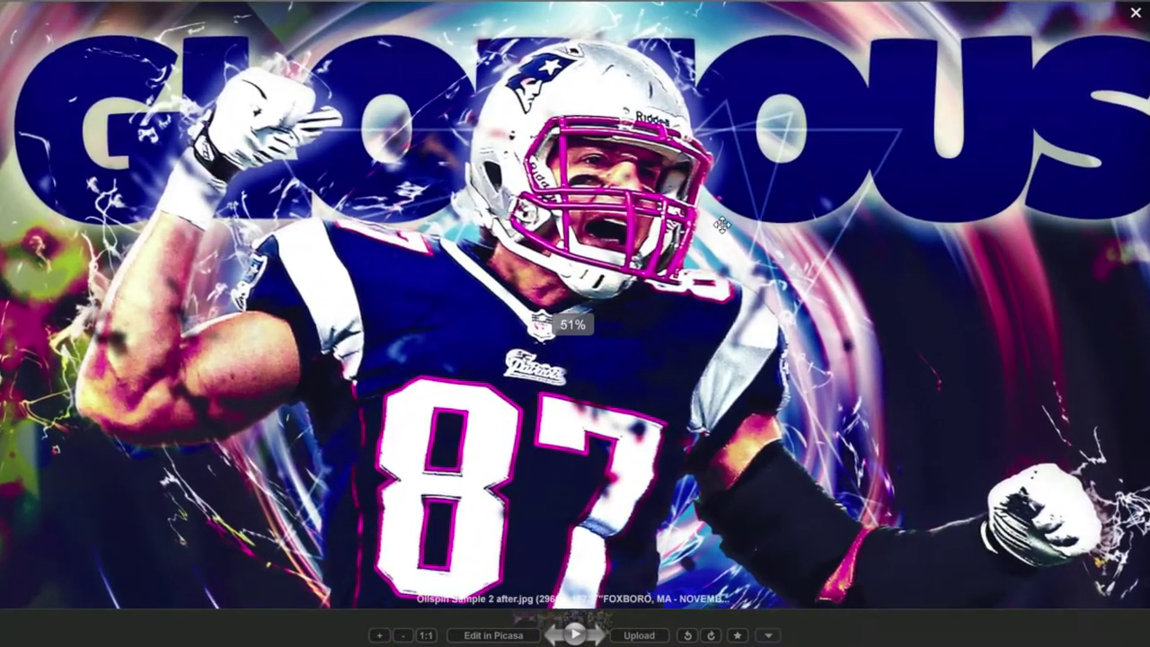
pyautogui.moveTo(791, 396)
pyautogui.mouseDown()
pyautogui.moveTo(797, 236)
pyautogui.moveTo(703, 369)
pyautogui.mouseUp()
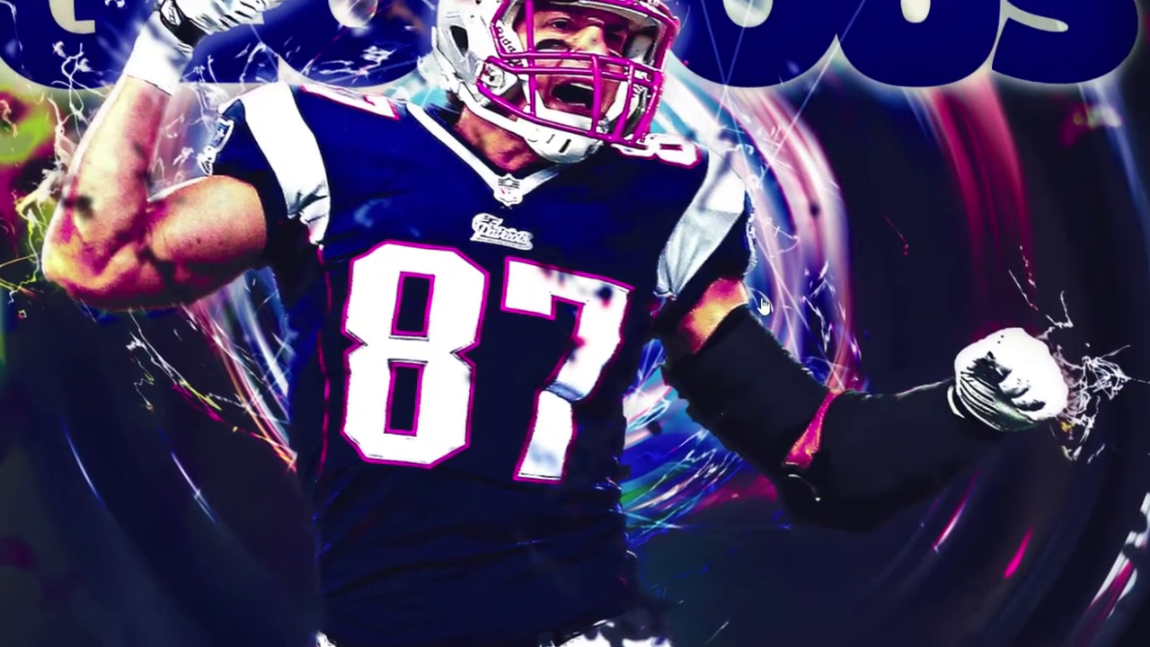
pyautogui.scroll(2, 703, 369)
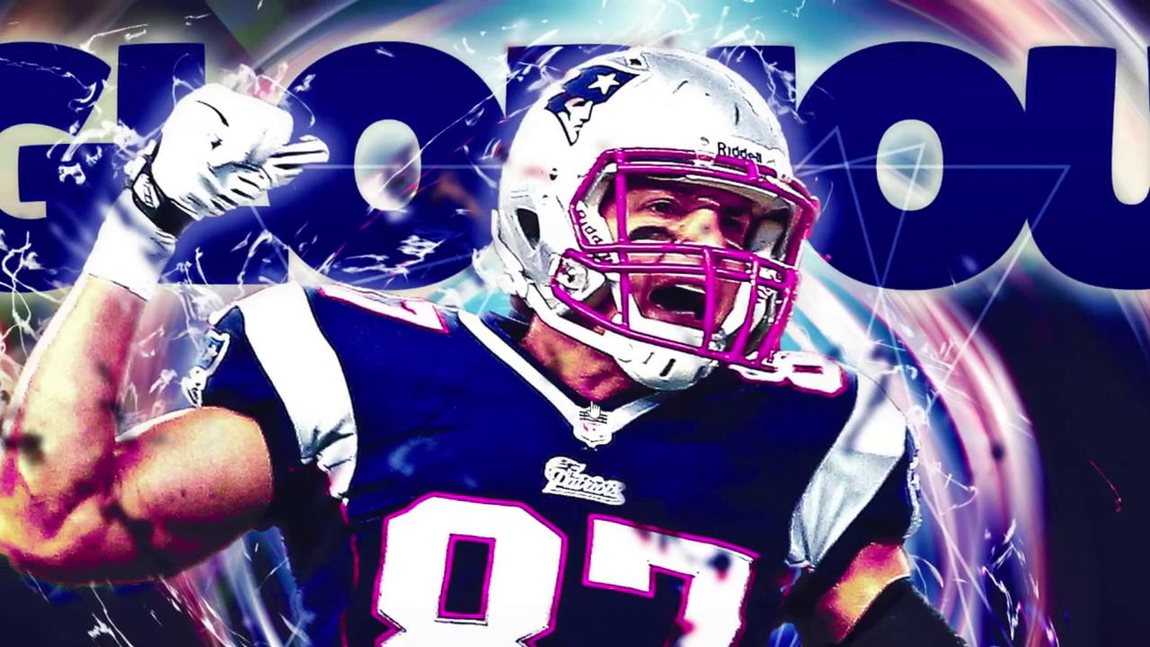
pyautogui.moveTo(592, 409); pyautogui.dragTo(737, 417)
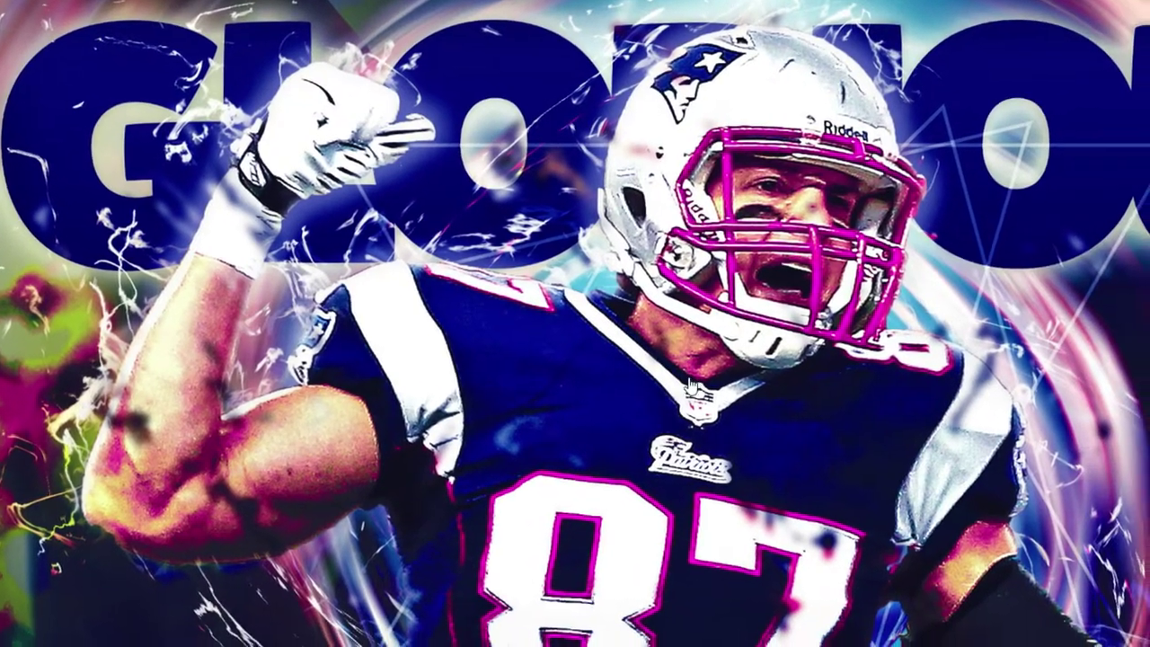
pyautogui.moveTo(737, 415); pyautogui.dragTo(653, 368)
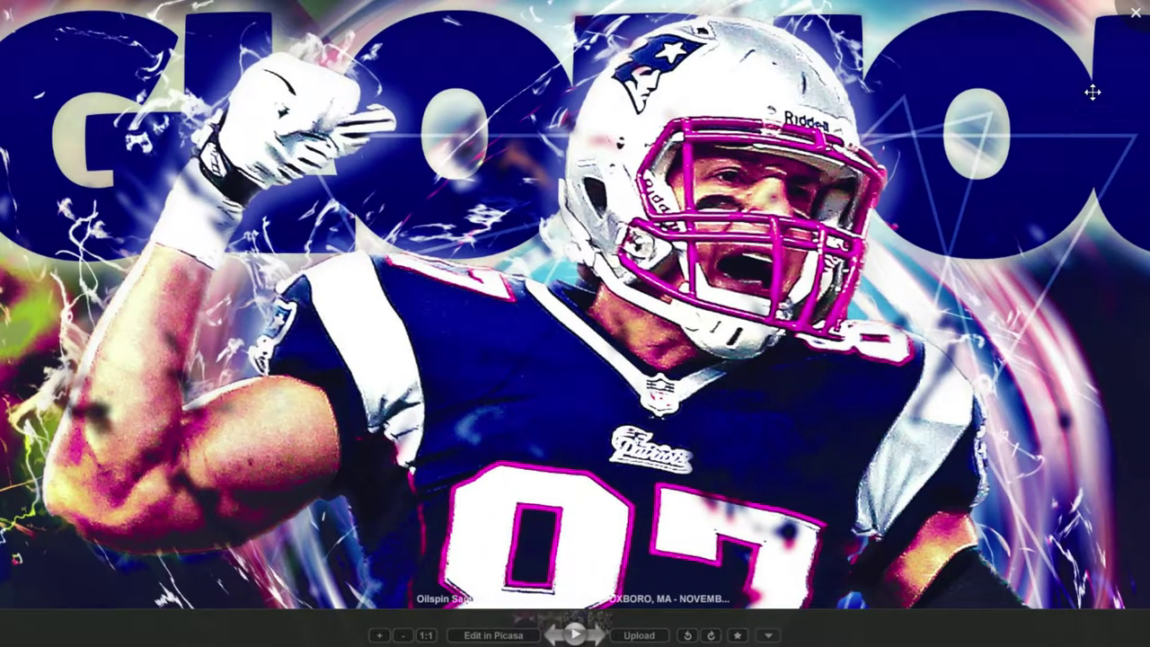
pyautogui.click(1136, 13)
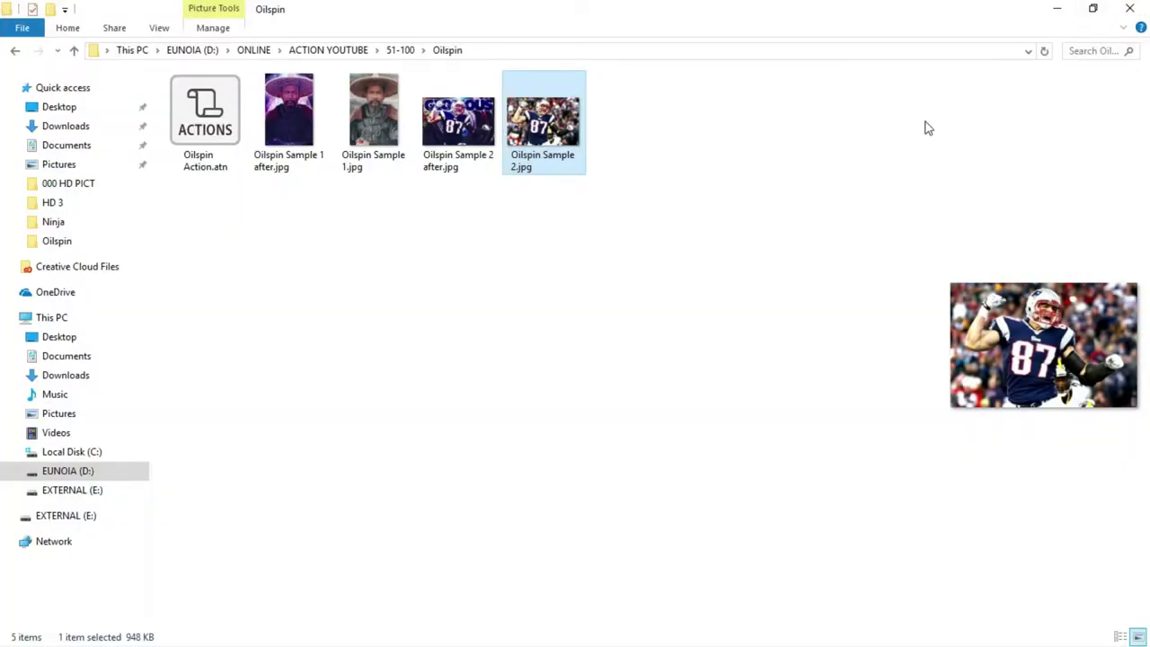
pyautogui.click(1057, 10)
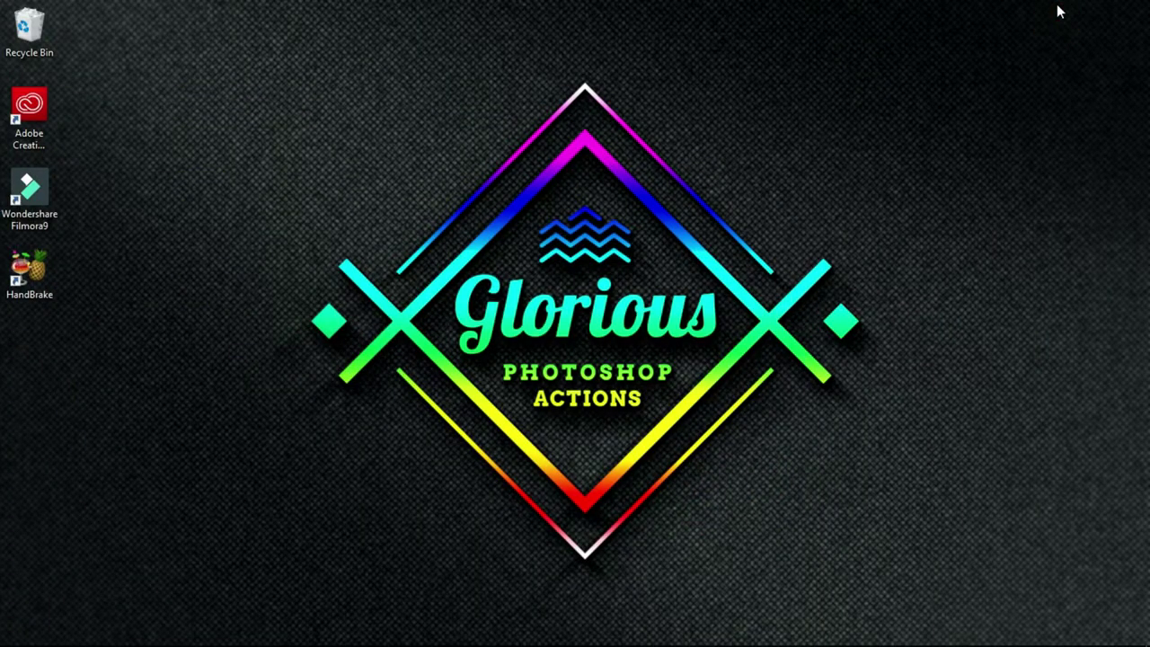